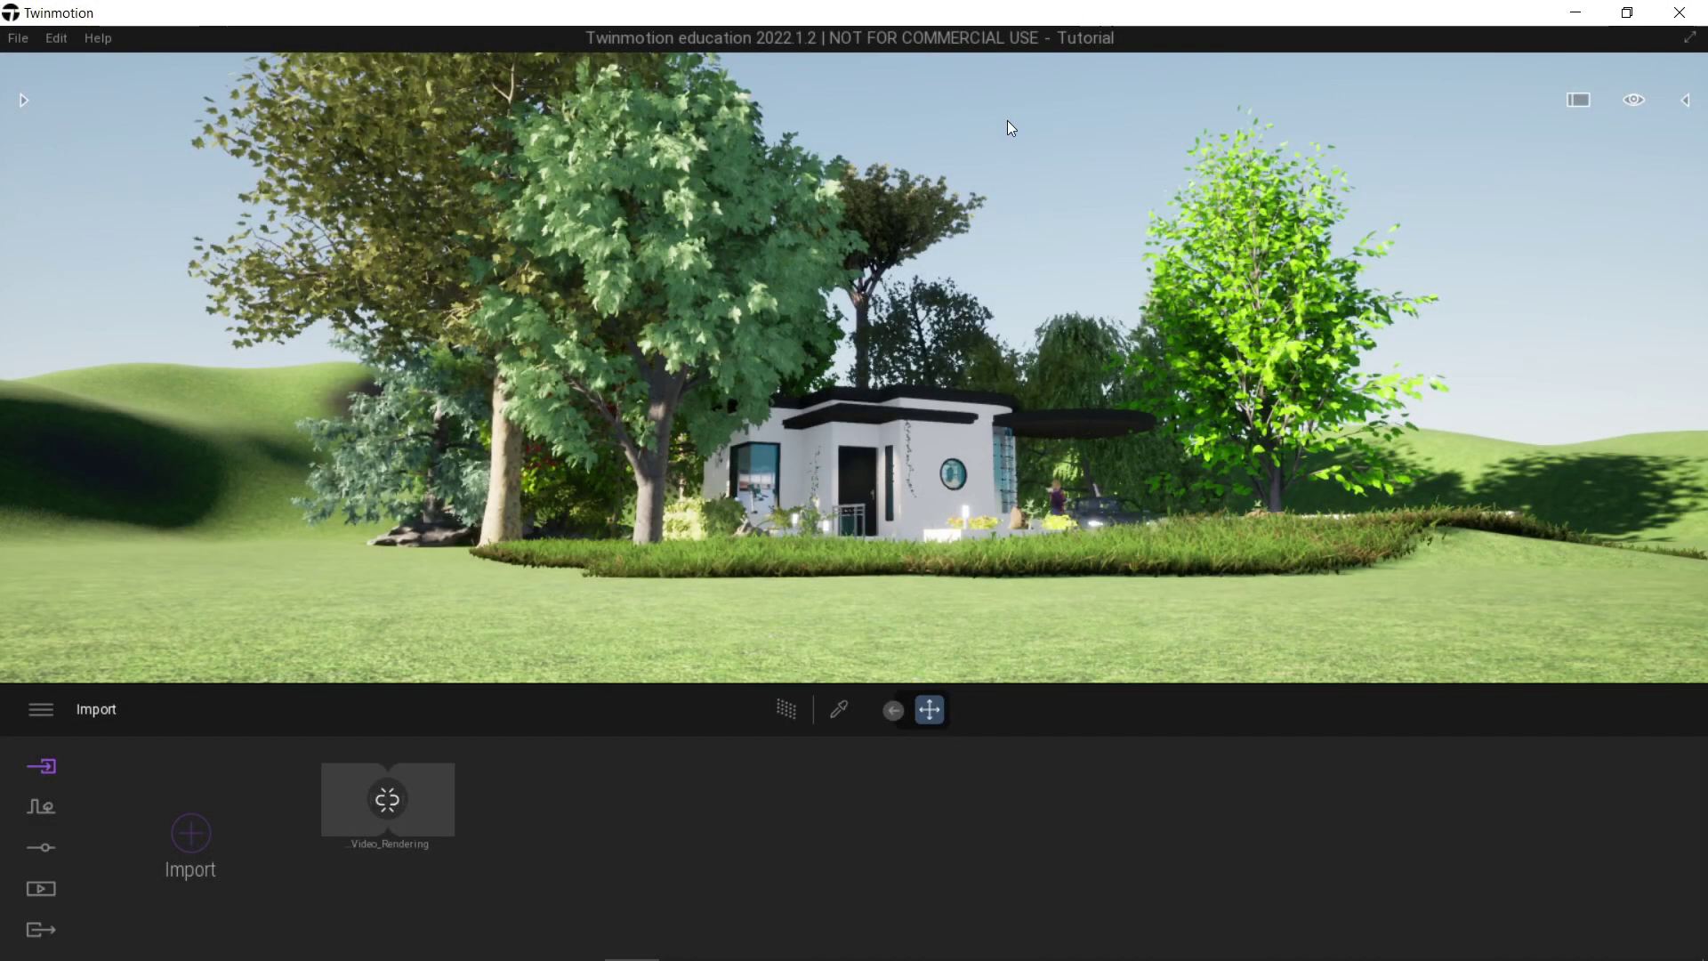
# Create the first media image from the current wide view of the house across the lawn.
pyautogui.click(44, 888)
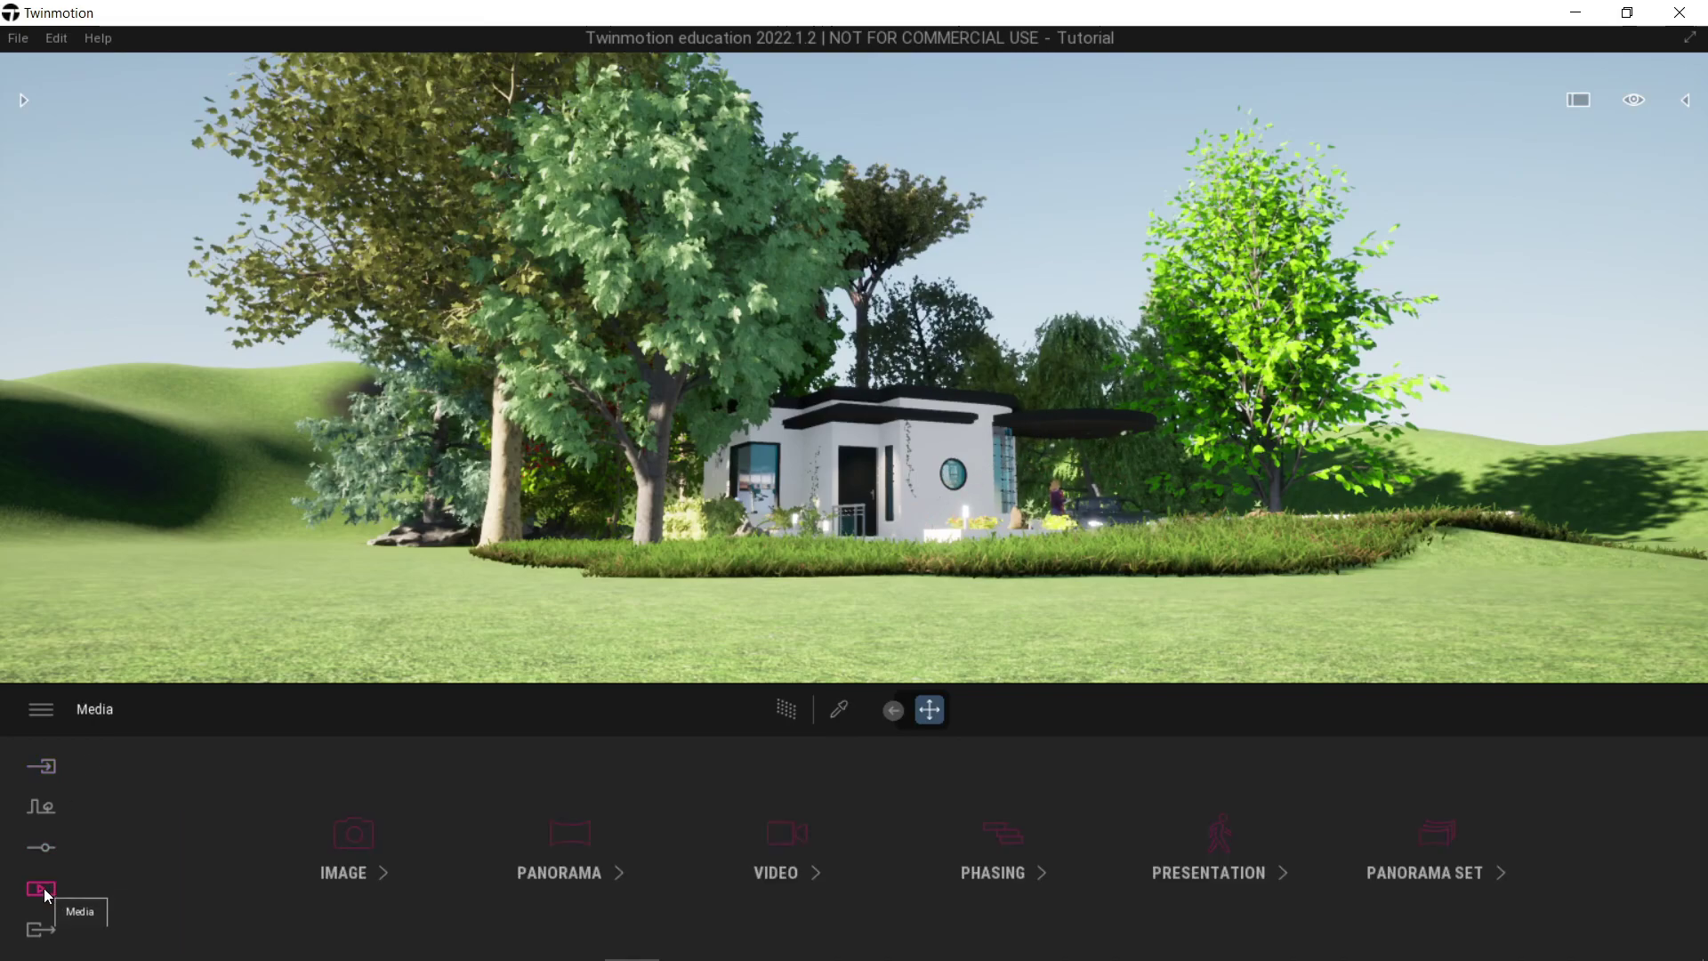
pyautogui.click(377, 841)
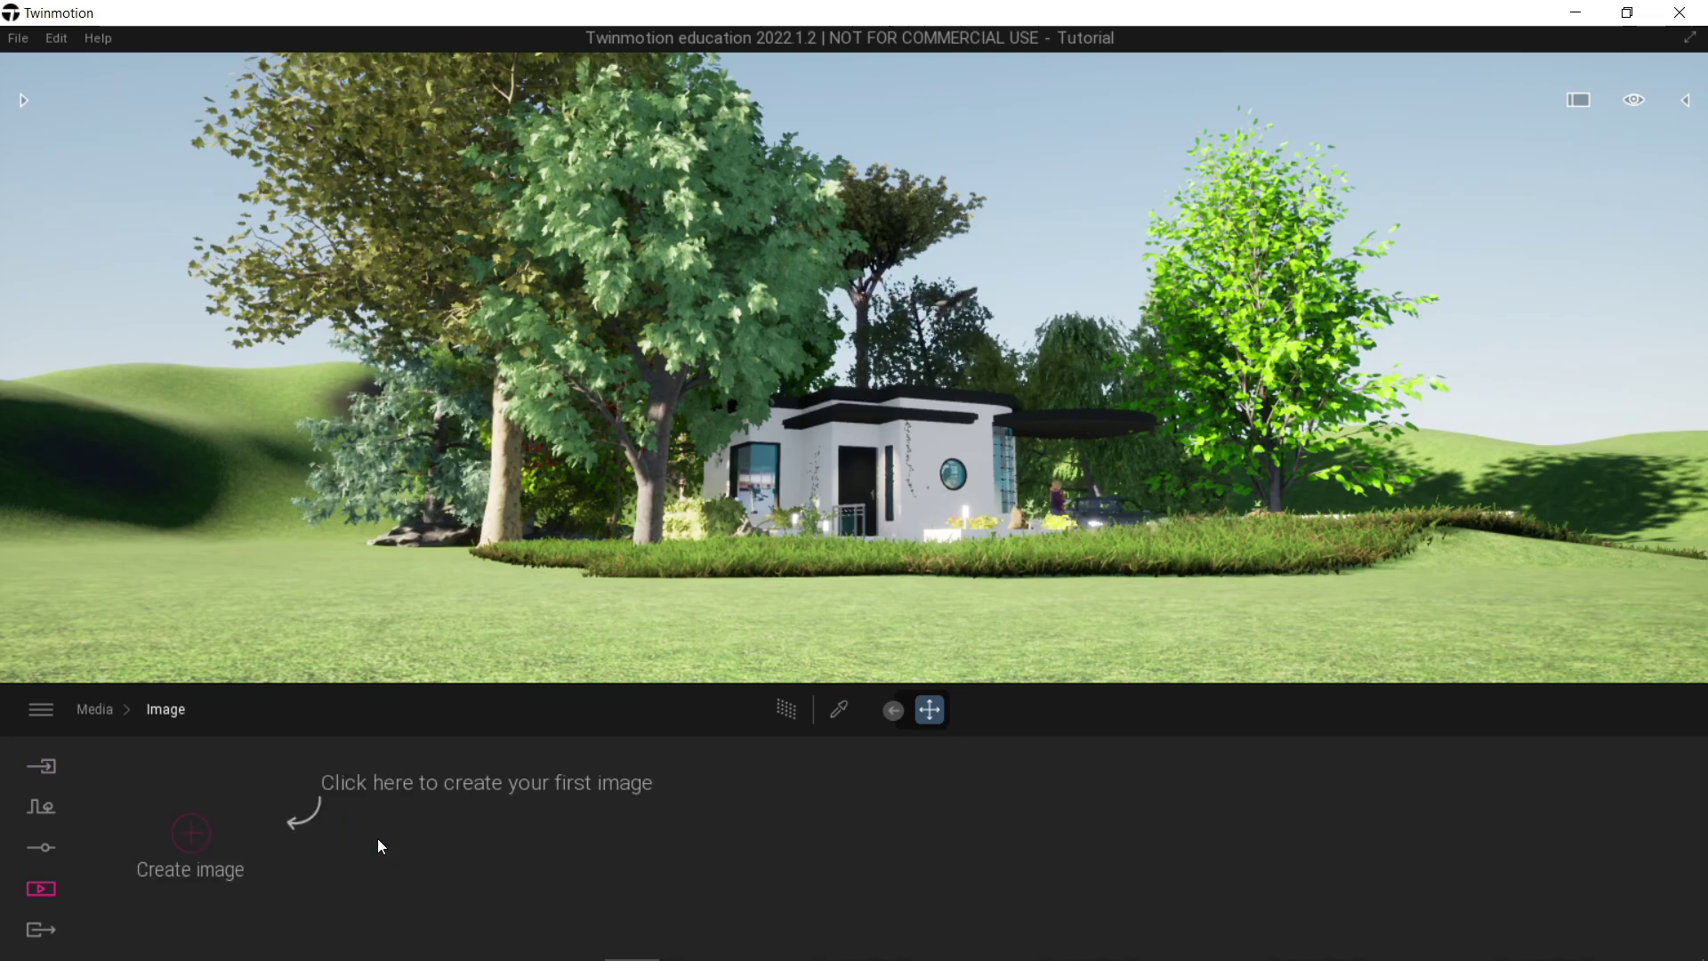
pyautogui.click(202, 831)
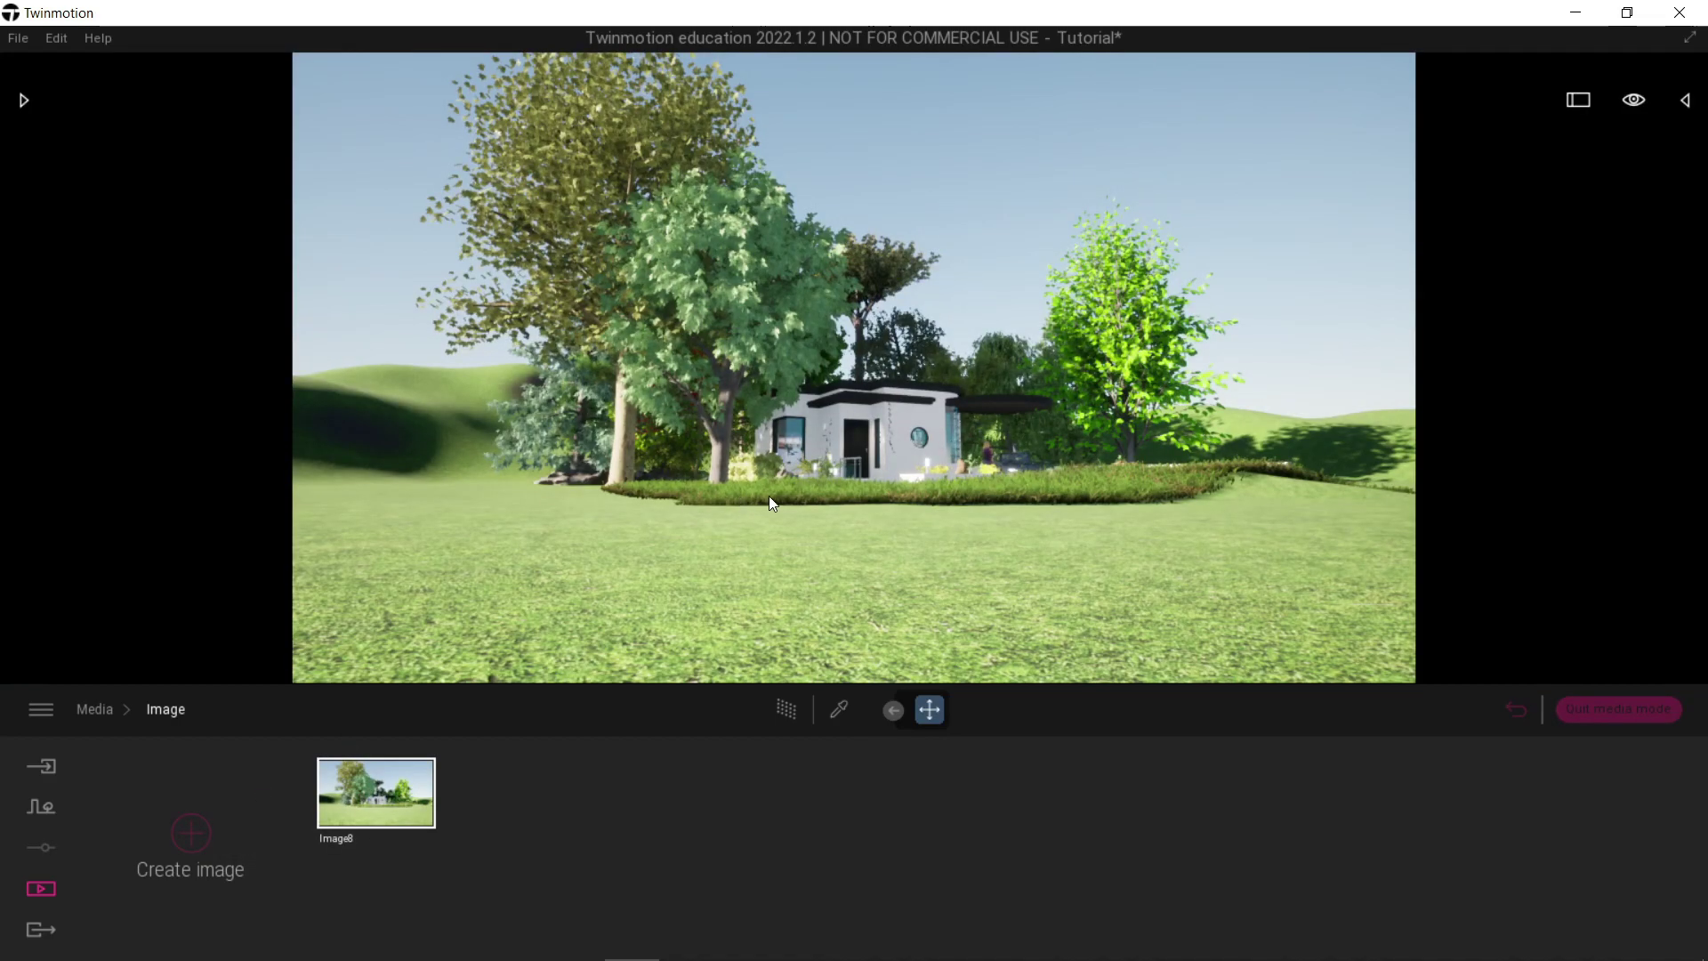
# Fly the camera around to the driveway side of the house, and return to the view saved in the first image.
pyautogui.moveTo(1003, 414); pyautogui.dragTo(926, 495, button='right')
pyautogui.press('d')
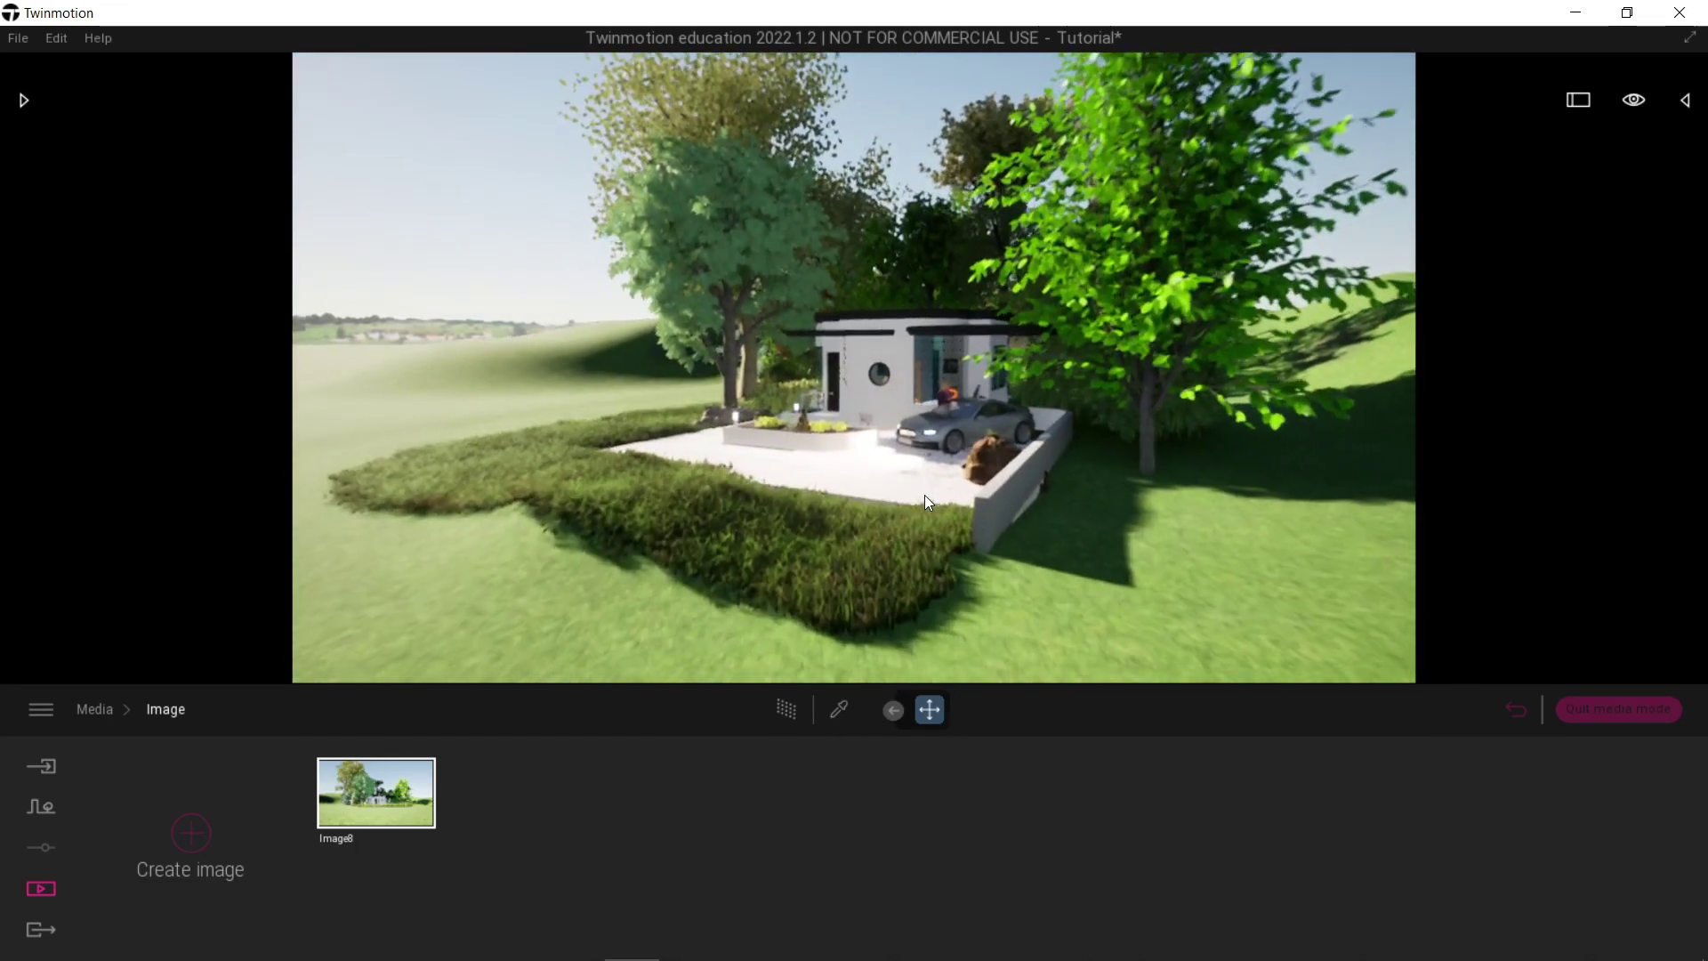
pyautogui.press('w')
pyautogui.press('e')
pyautogui.press('a')
pyautogui.moveTo(925, 494); pyautogui.dragTo(866, 521, button='right')
pyautogui.press('w')
pyautogui.moveTo(396, 771)
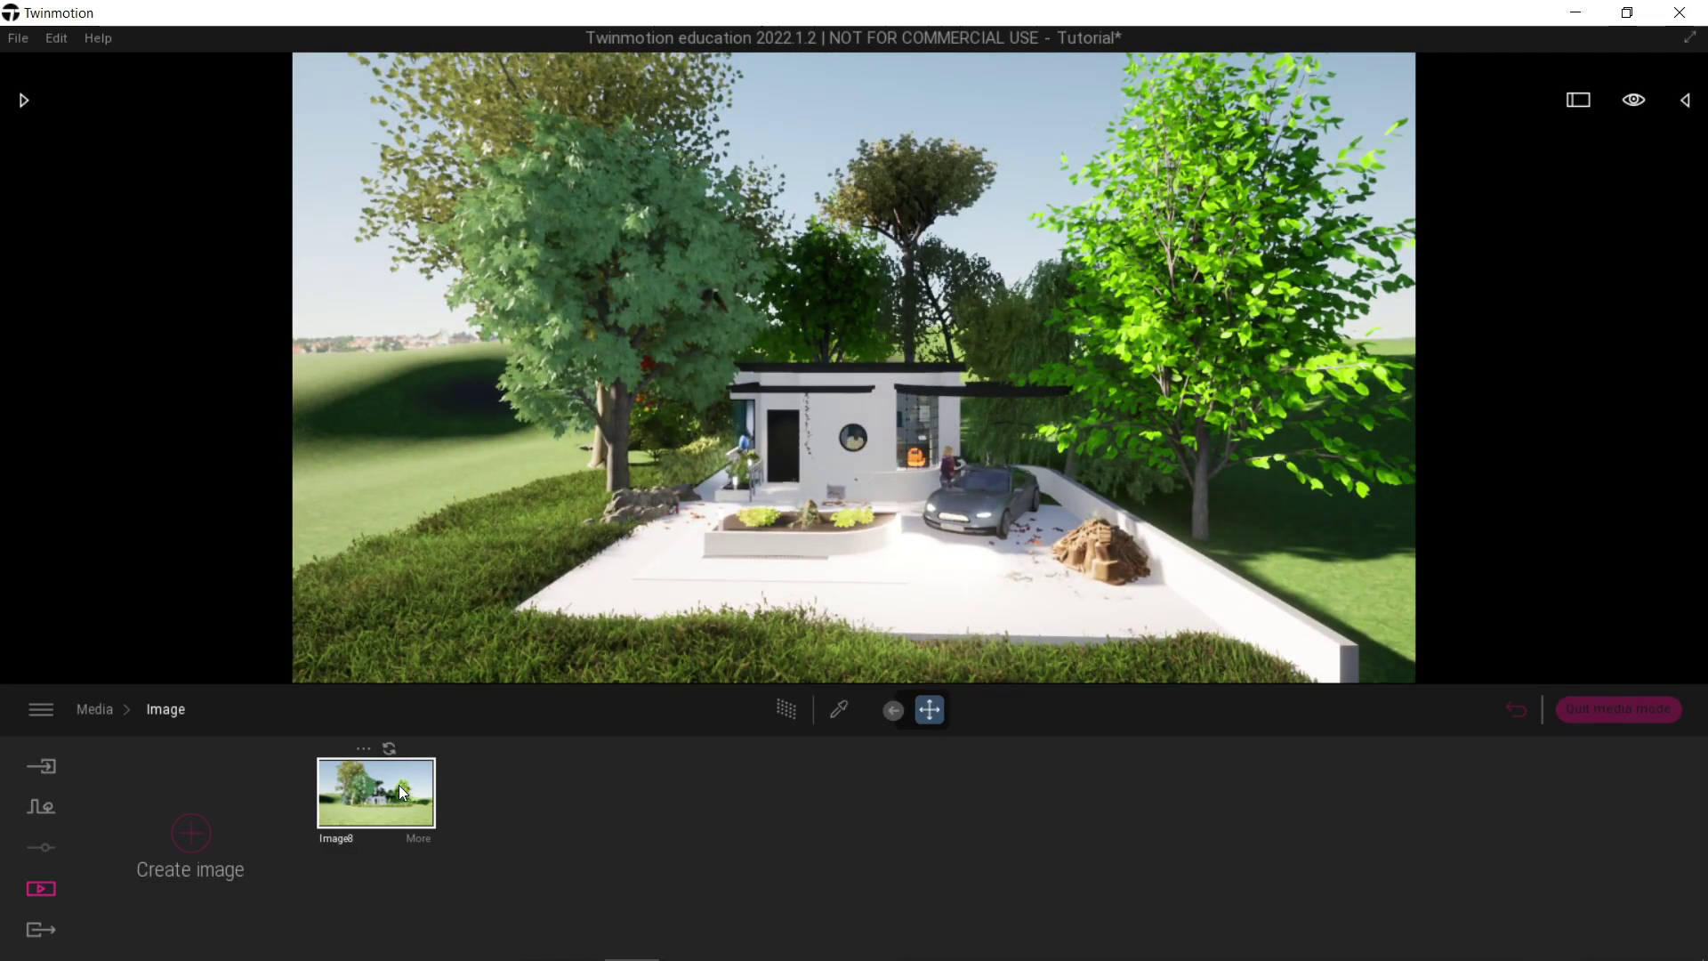
pyautogui.click(420, 781)
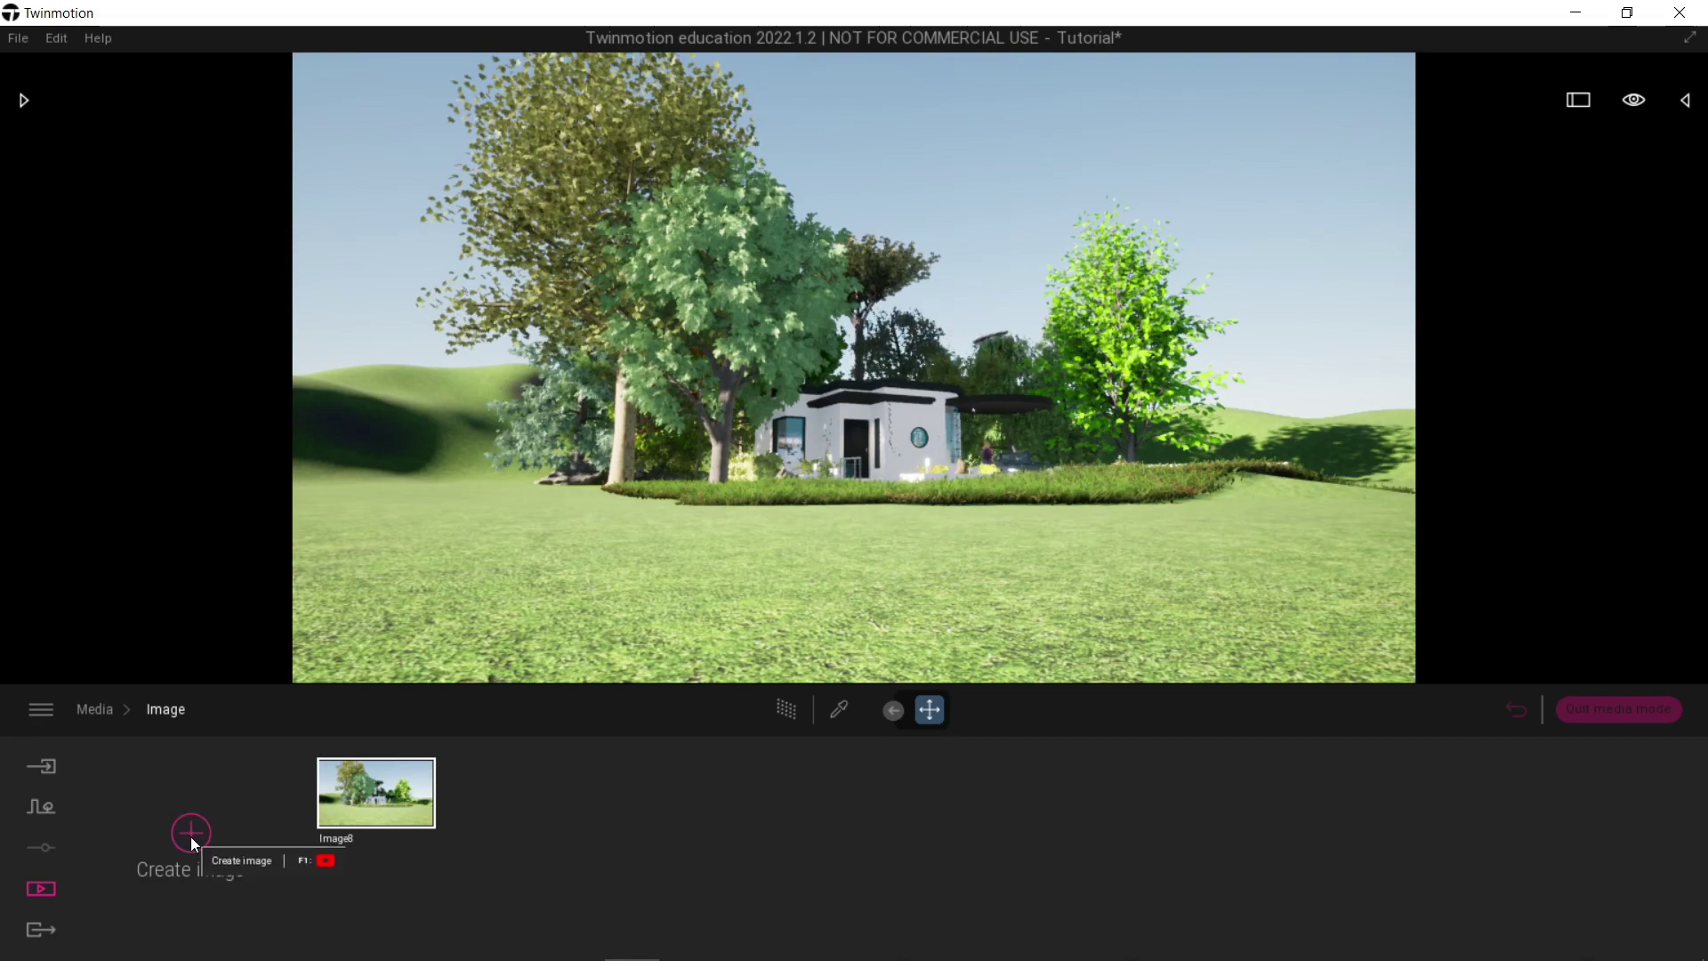
# Frame a low close-up of the house entrance with the rocks and planter in the foreground, and create a second image from it.
pyautogui.press('e')
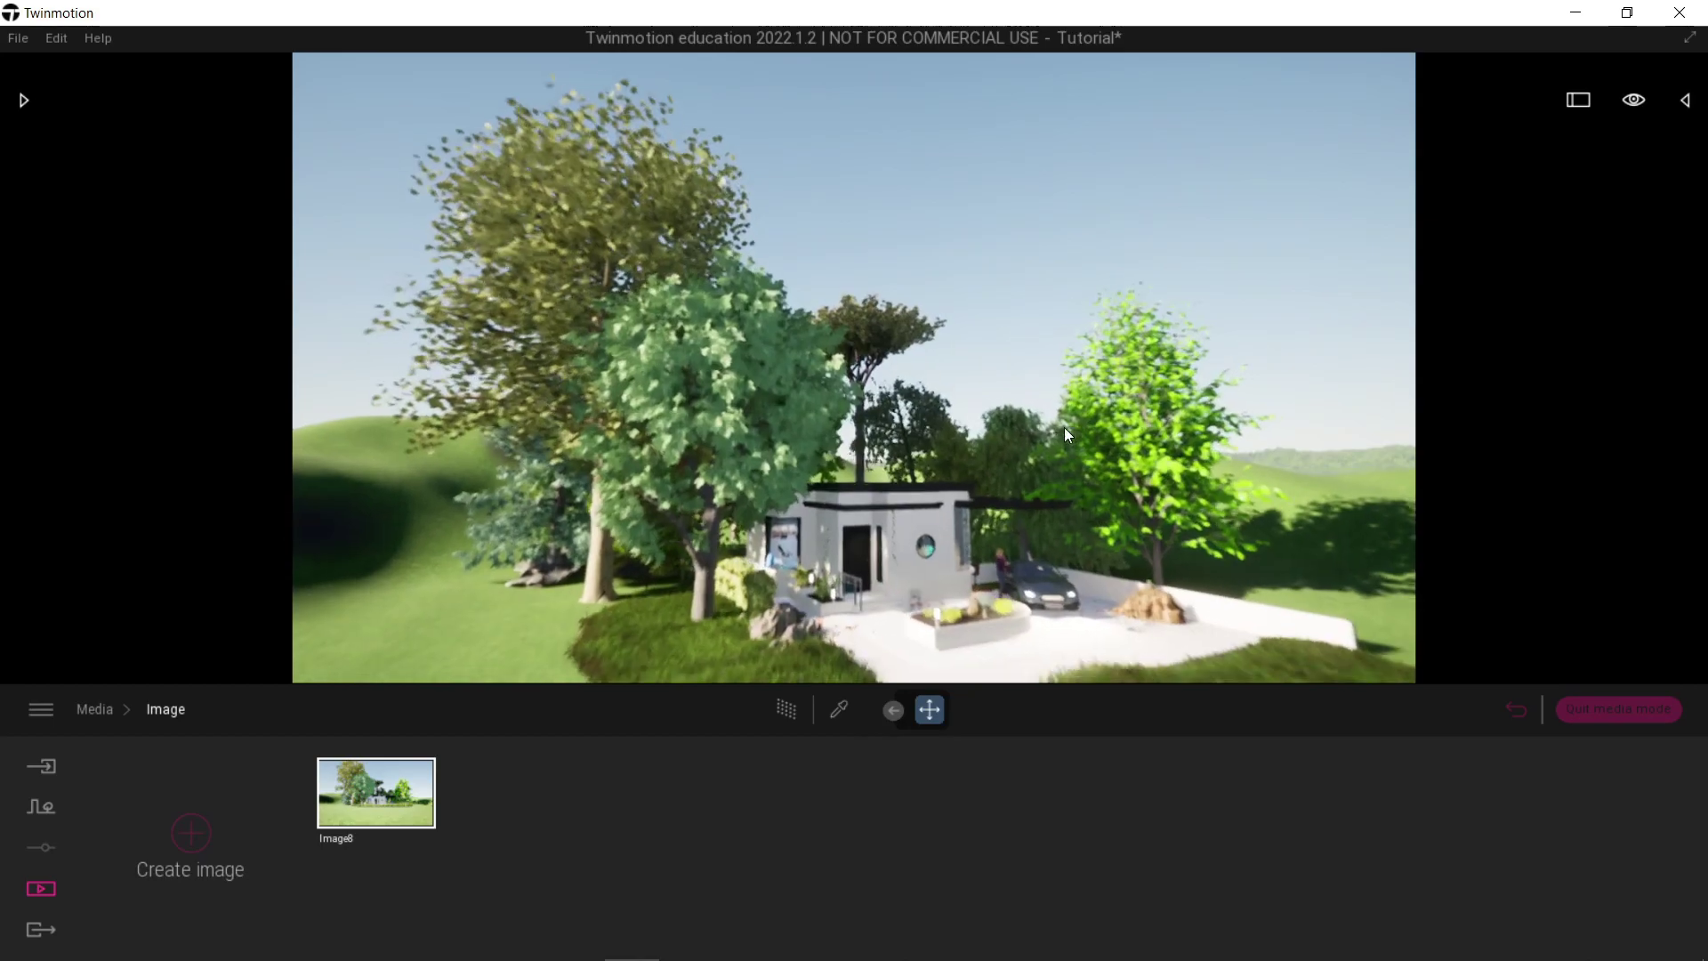
pyautogui.press('w')
pyautogui.scroll(-6, 1112, 494)
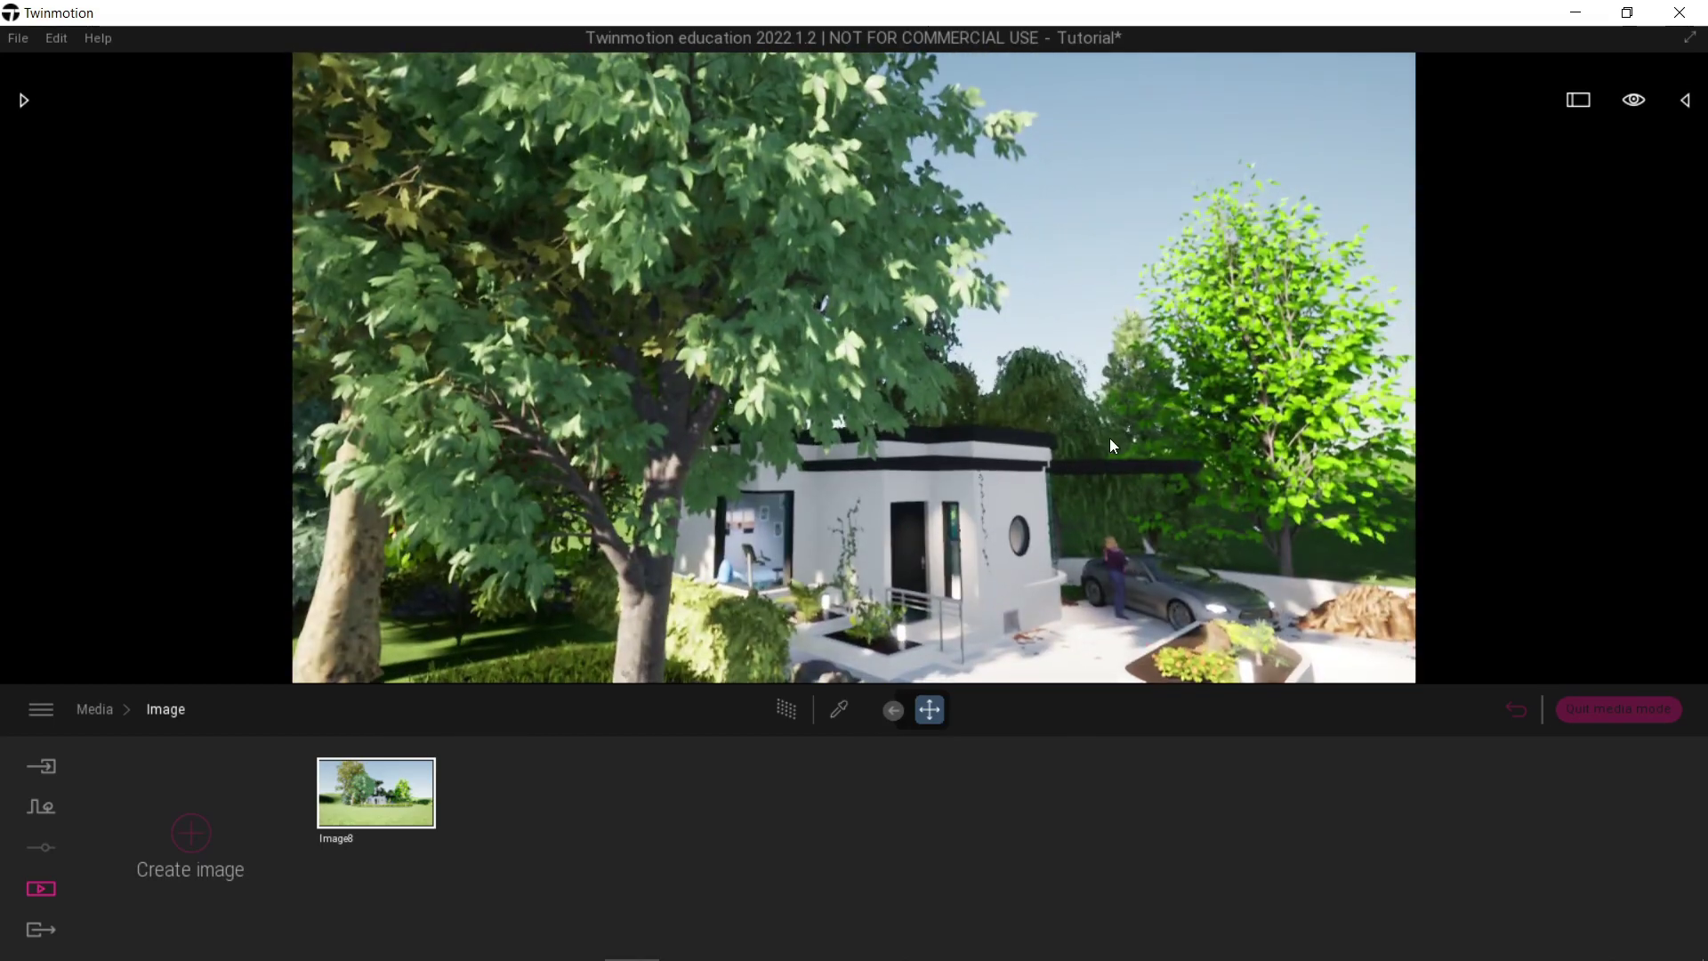
pyautogui.scroll(6, 1110, 445)
pyautogui.press('w')
pyautogui.moveTo(1108, 438); pyautogui.dragTo(1174, 414, button='right')
pyautogui.scroll(-5, 1175, 415)
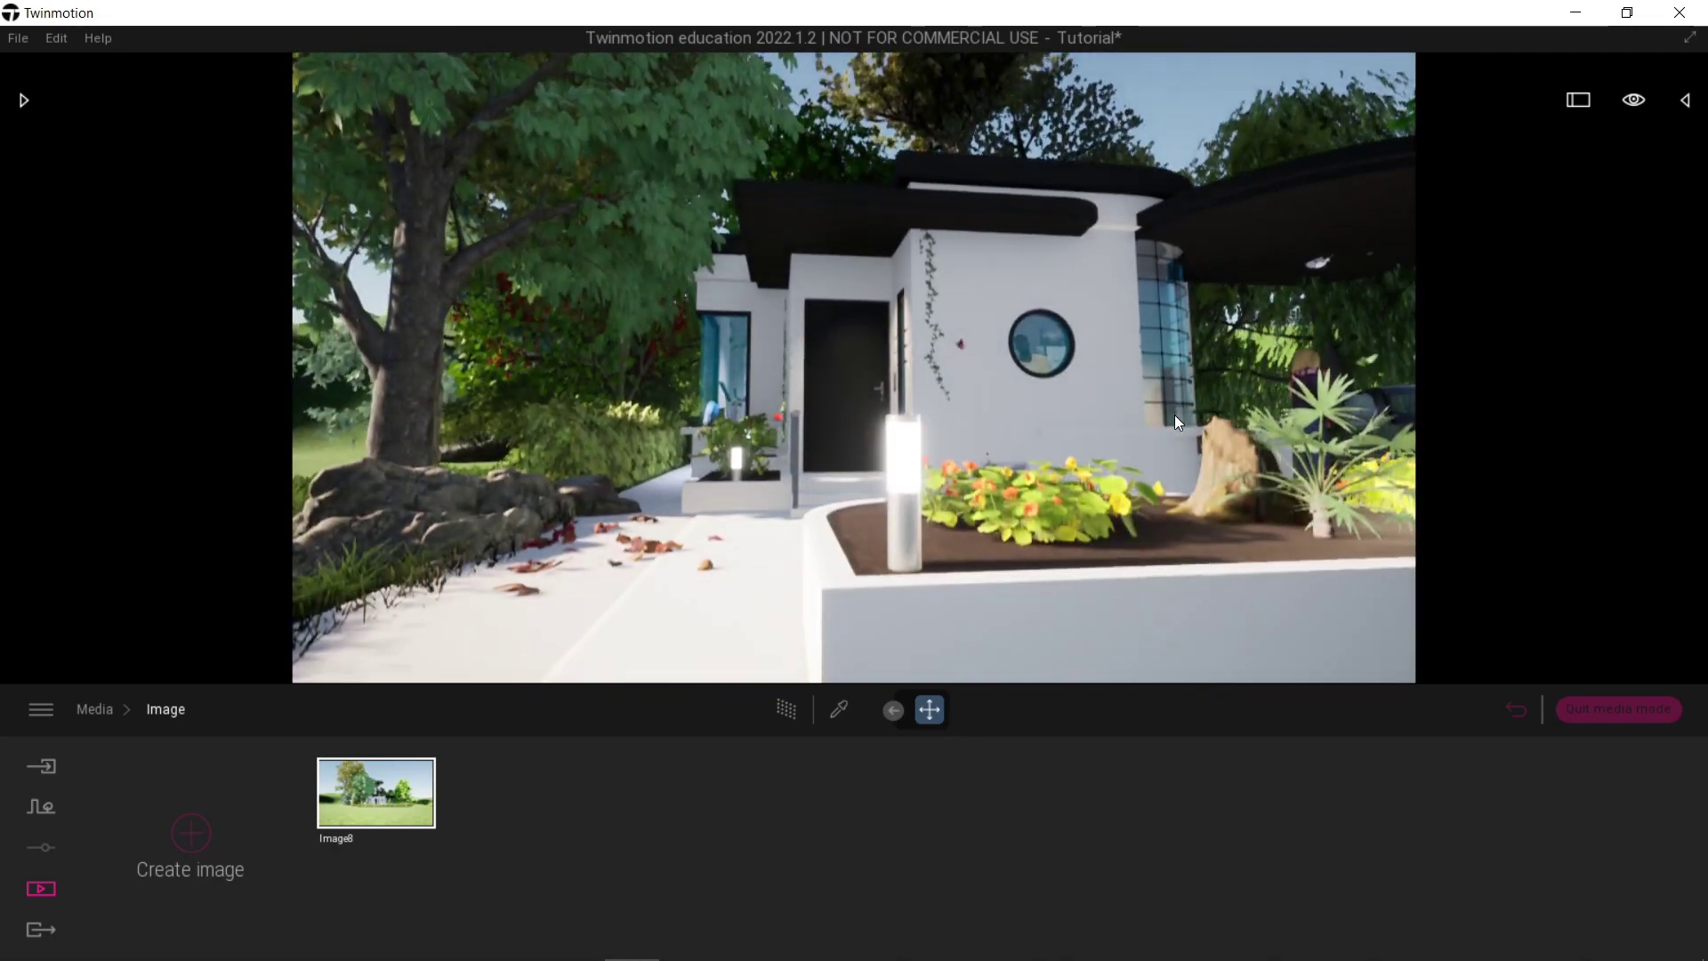
pyautogui.scroll(6, 1199, 417)
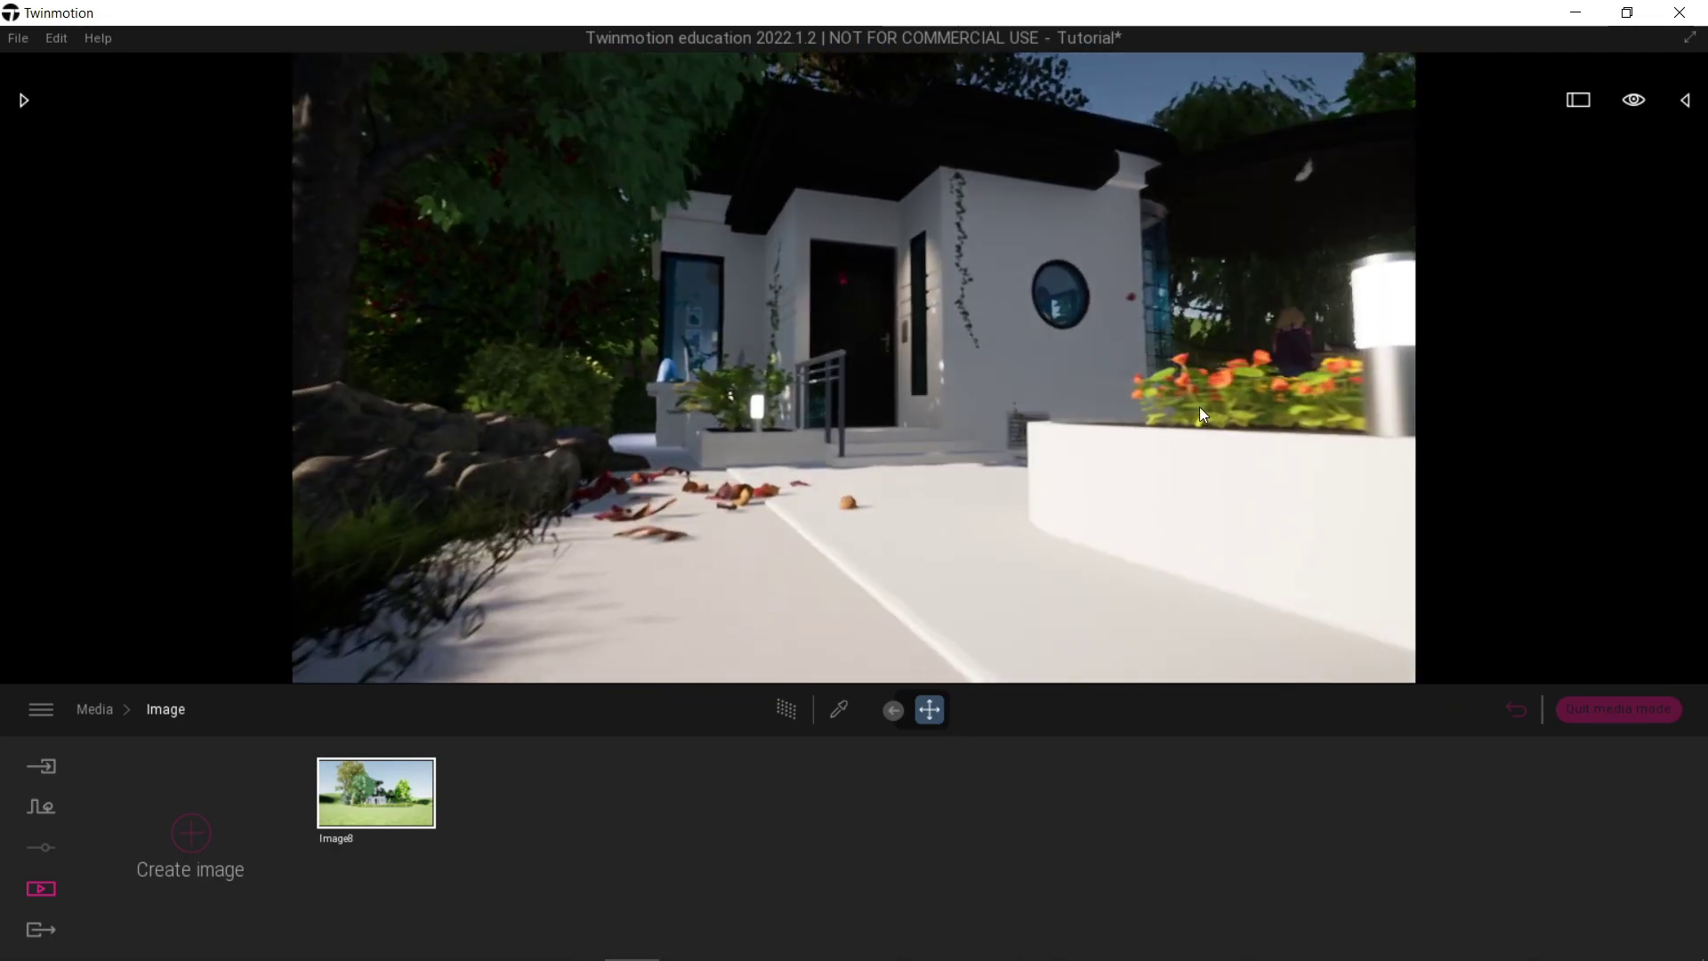
pyautogui.scroll(-4, 1170, 400)
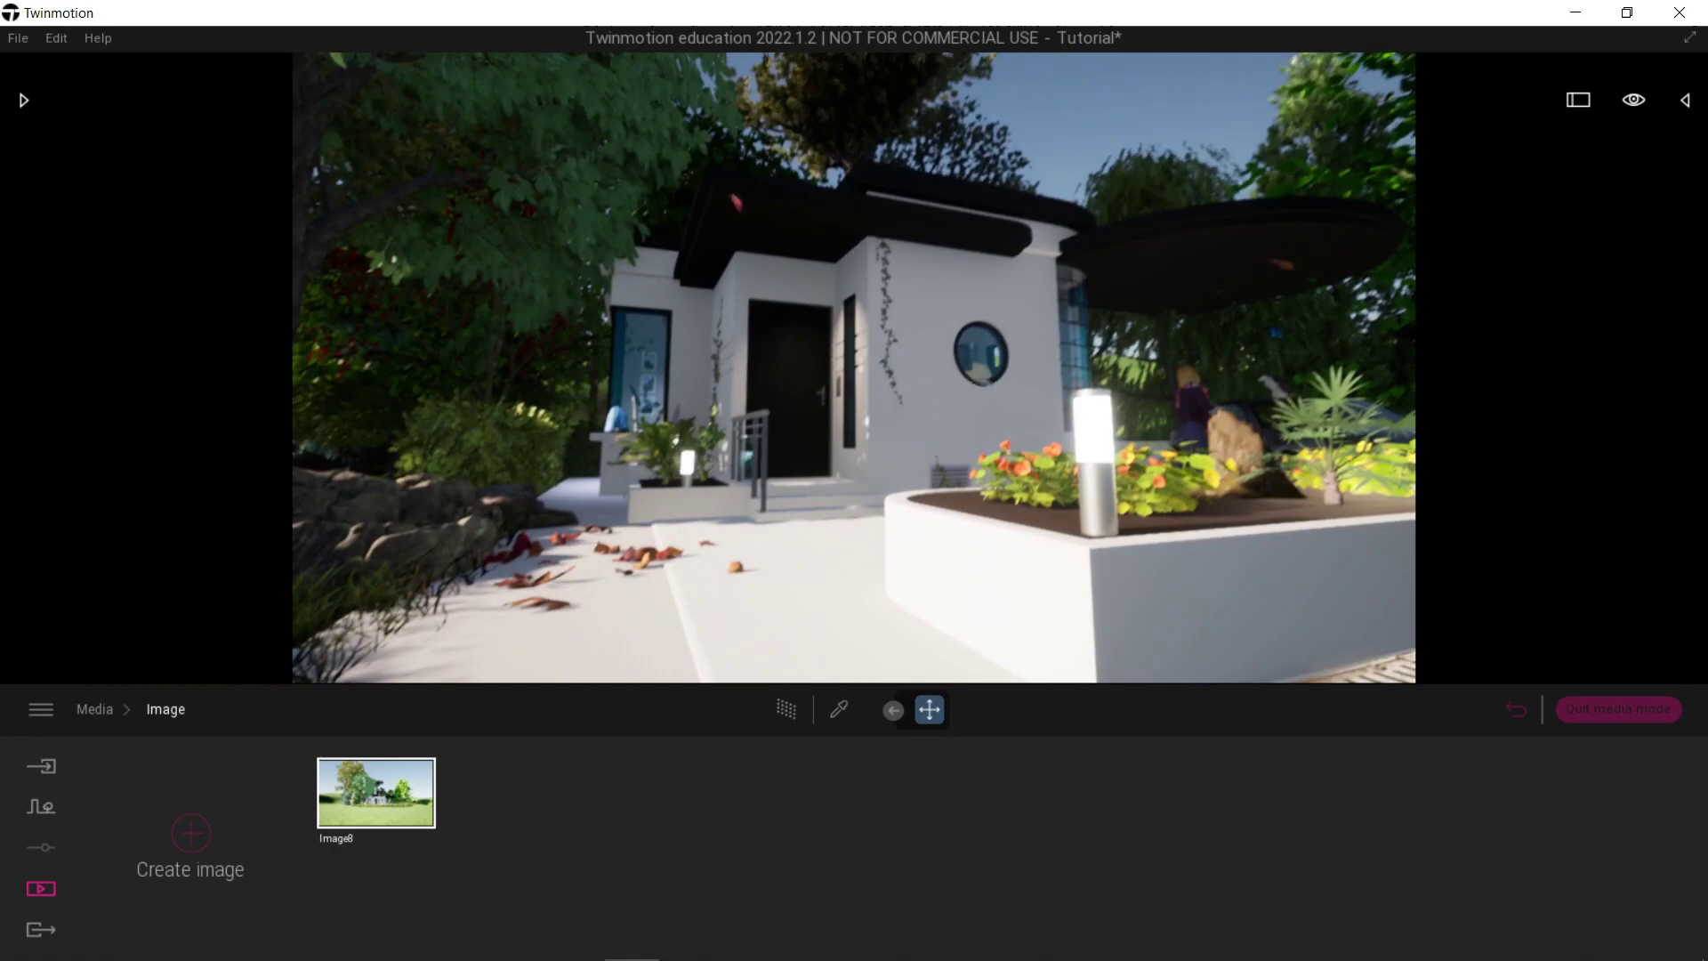
pyautogui.press('a')
pyautogui.moveTo(1169, 382); pyautogui.dragTo(1178, 379, button='right')
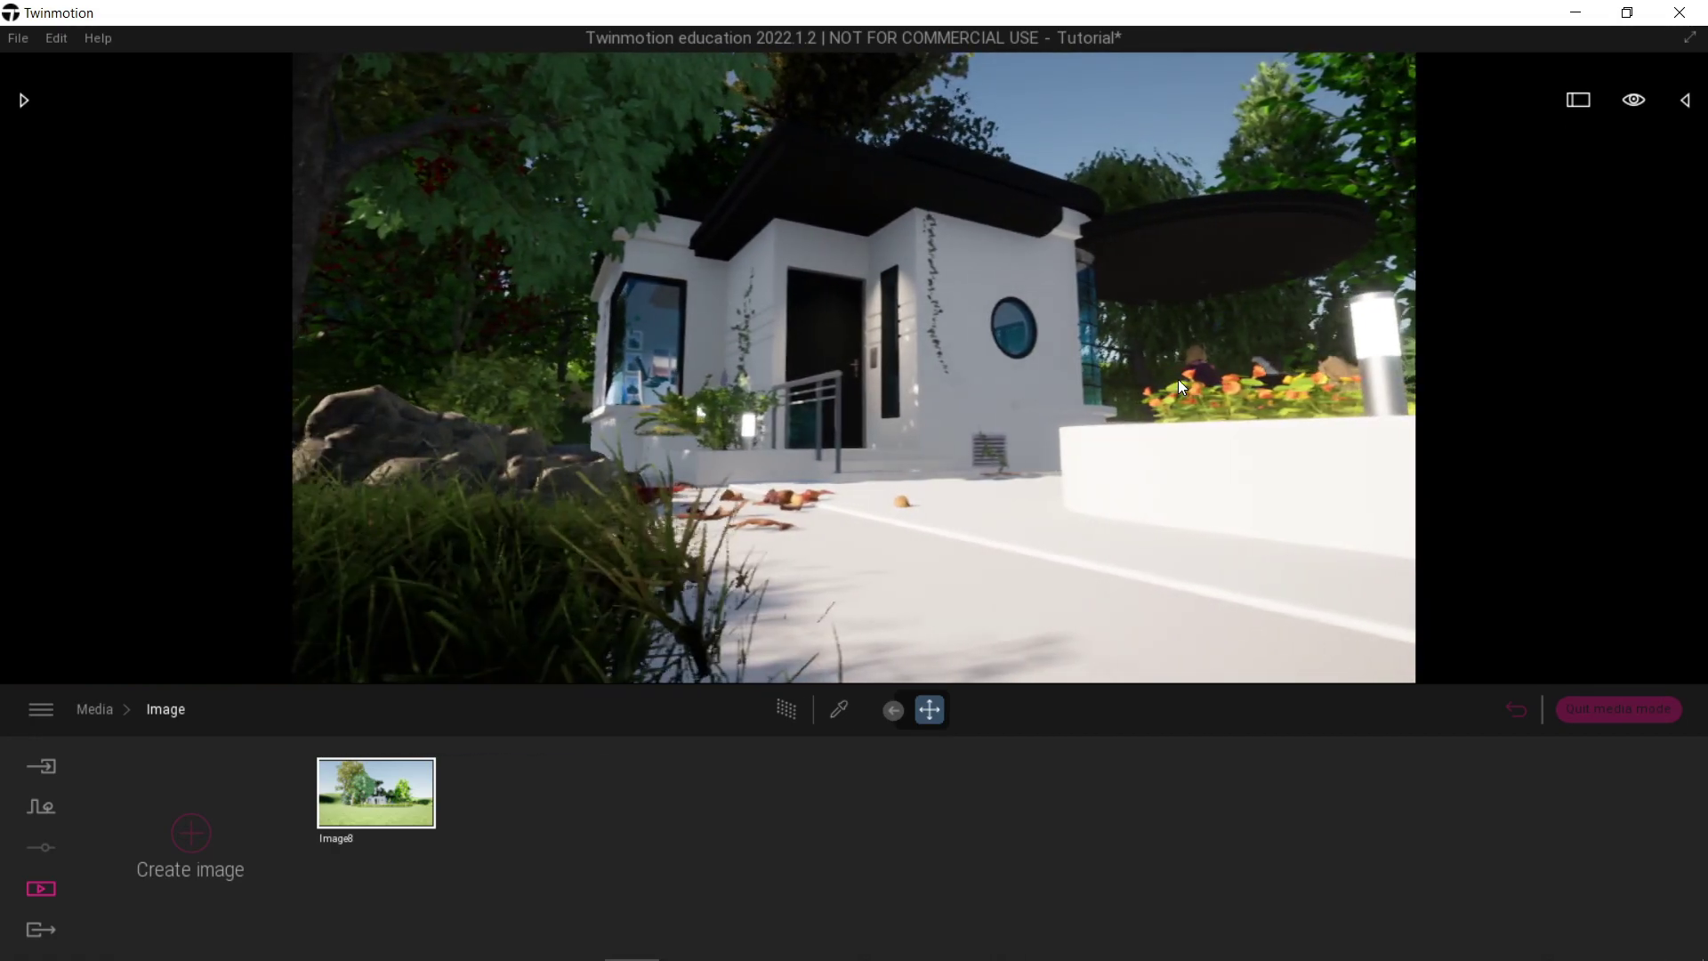
pyautogui.click(179, 838)
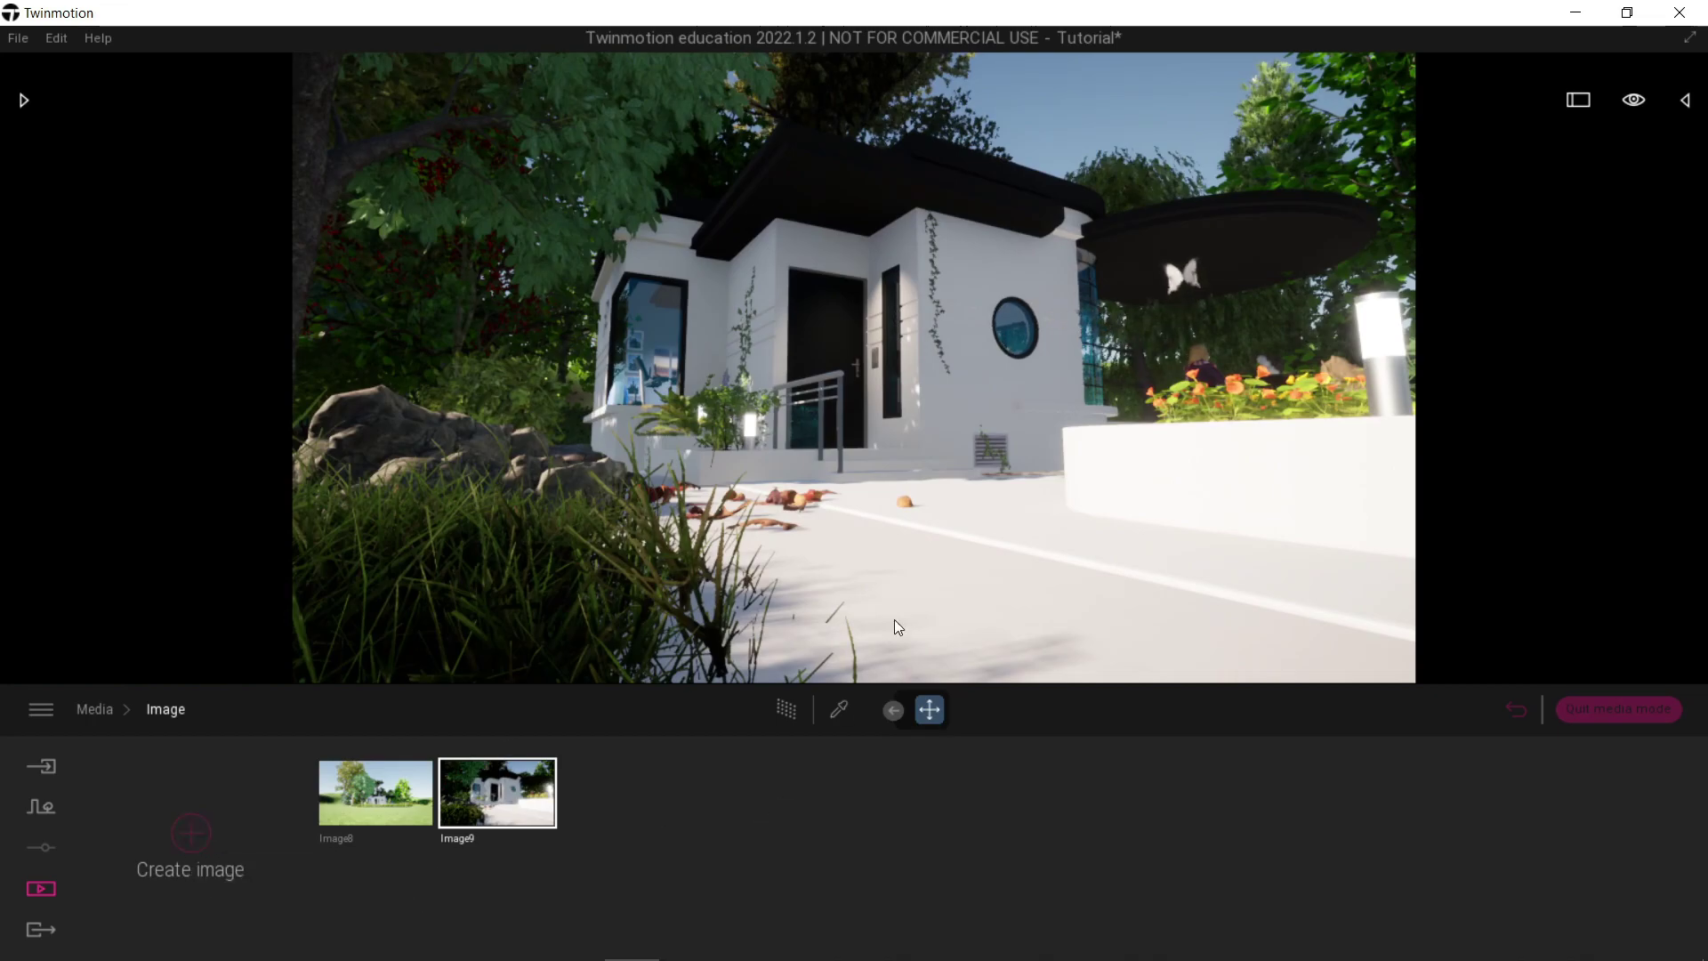
# Move the camera away from the entrance, and recall the saved views of both images to compare them.
pyautogui.press('d')
pyautogui.moveTo(894, 619); pyautogui.dragTo(836, 578, button='right')
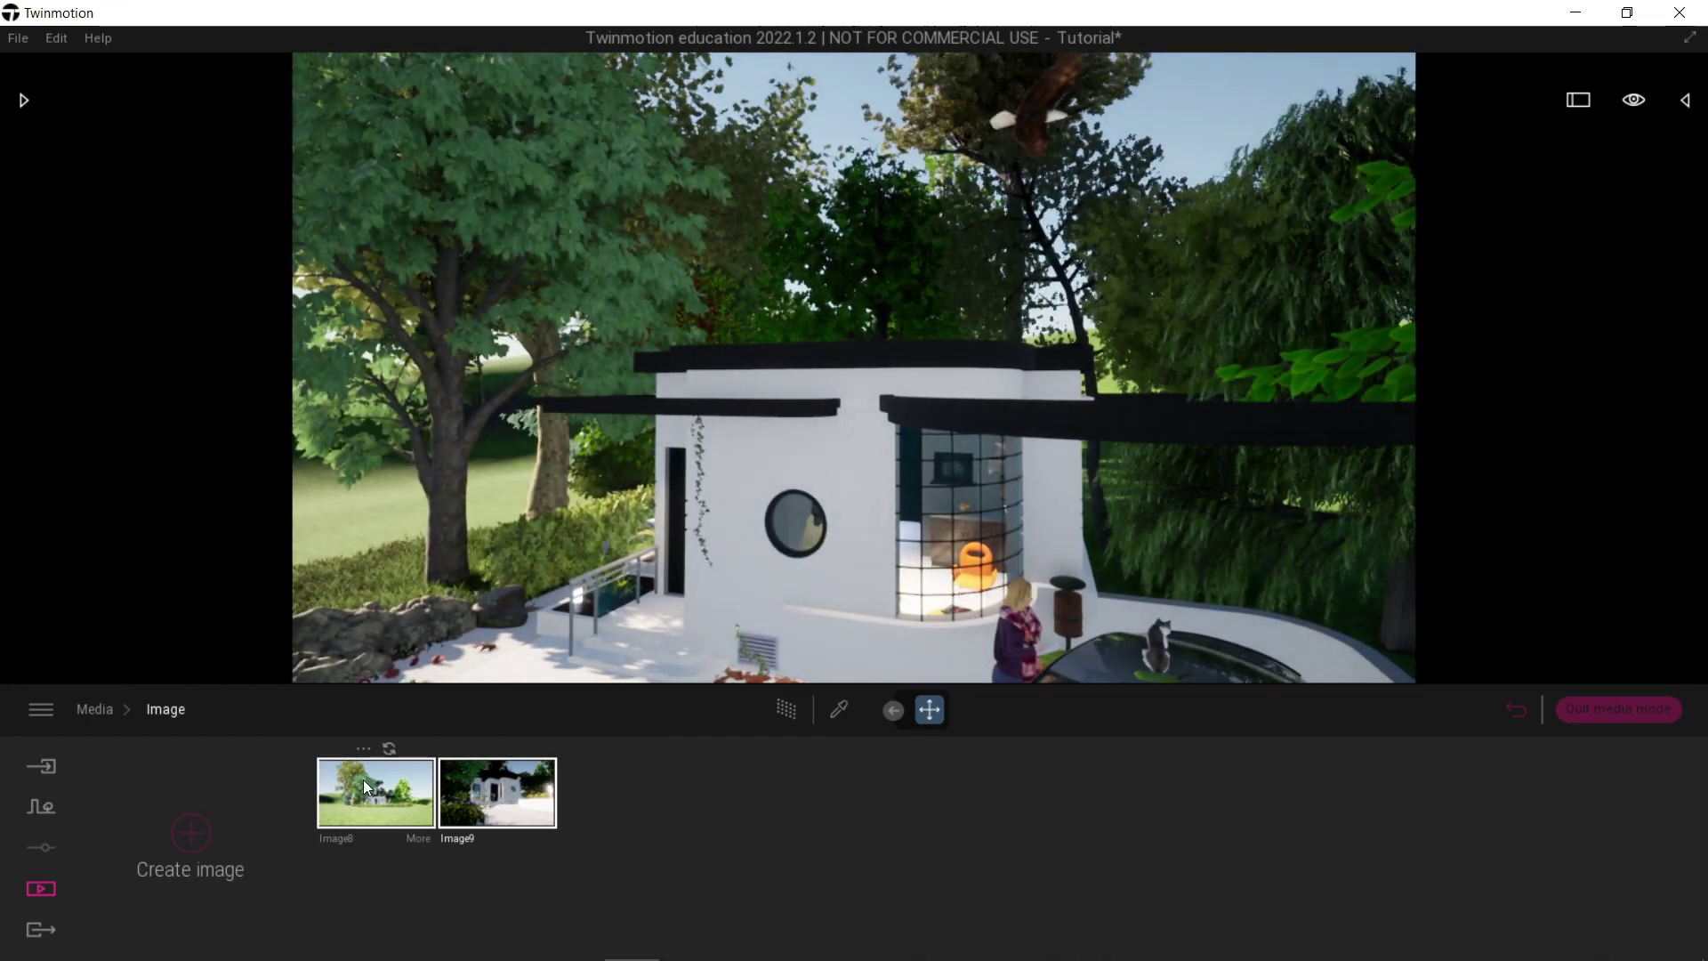
pyautogui.click(363, 779)
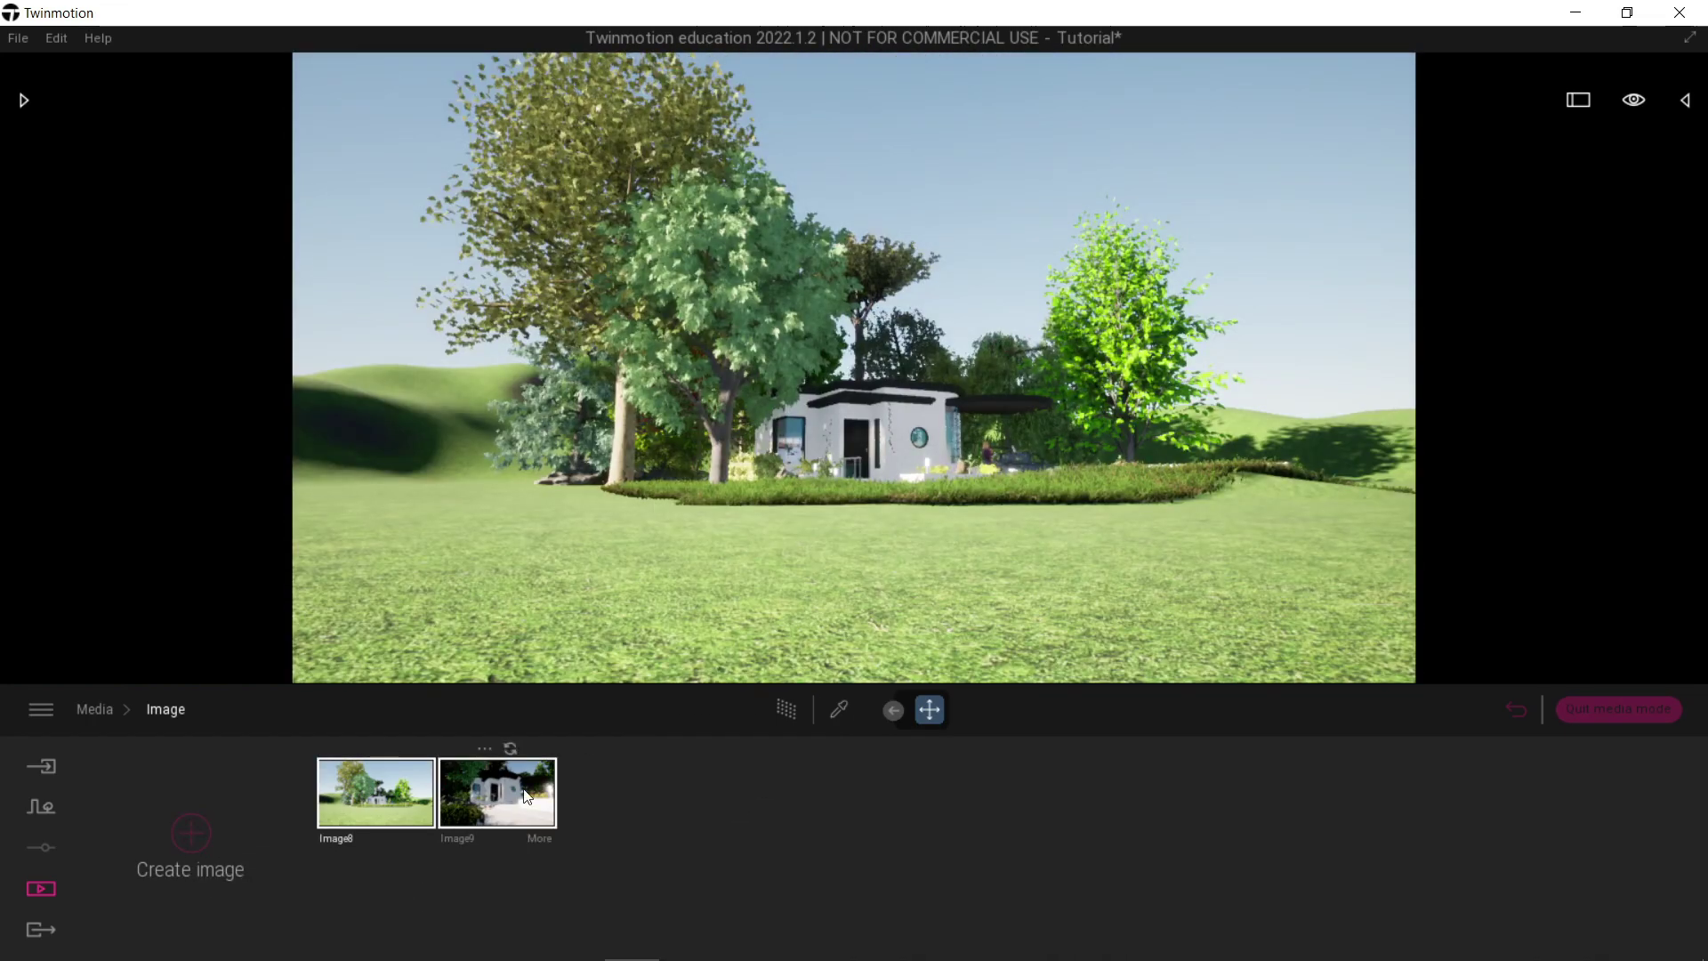
pyautogui.click(491, 786)
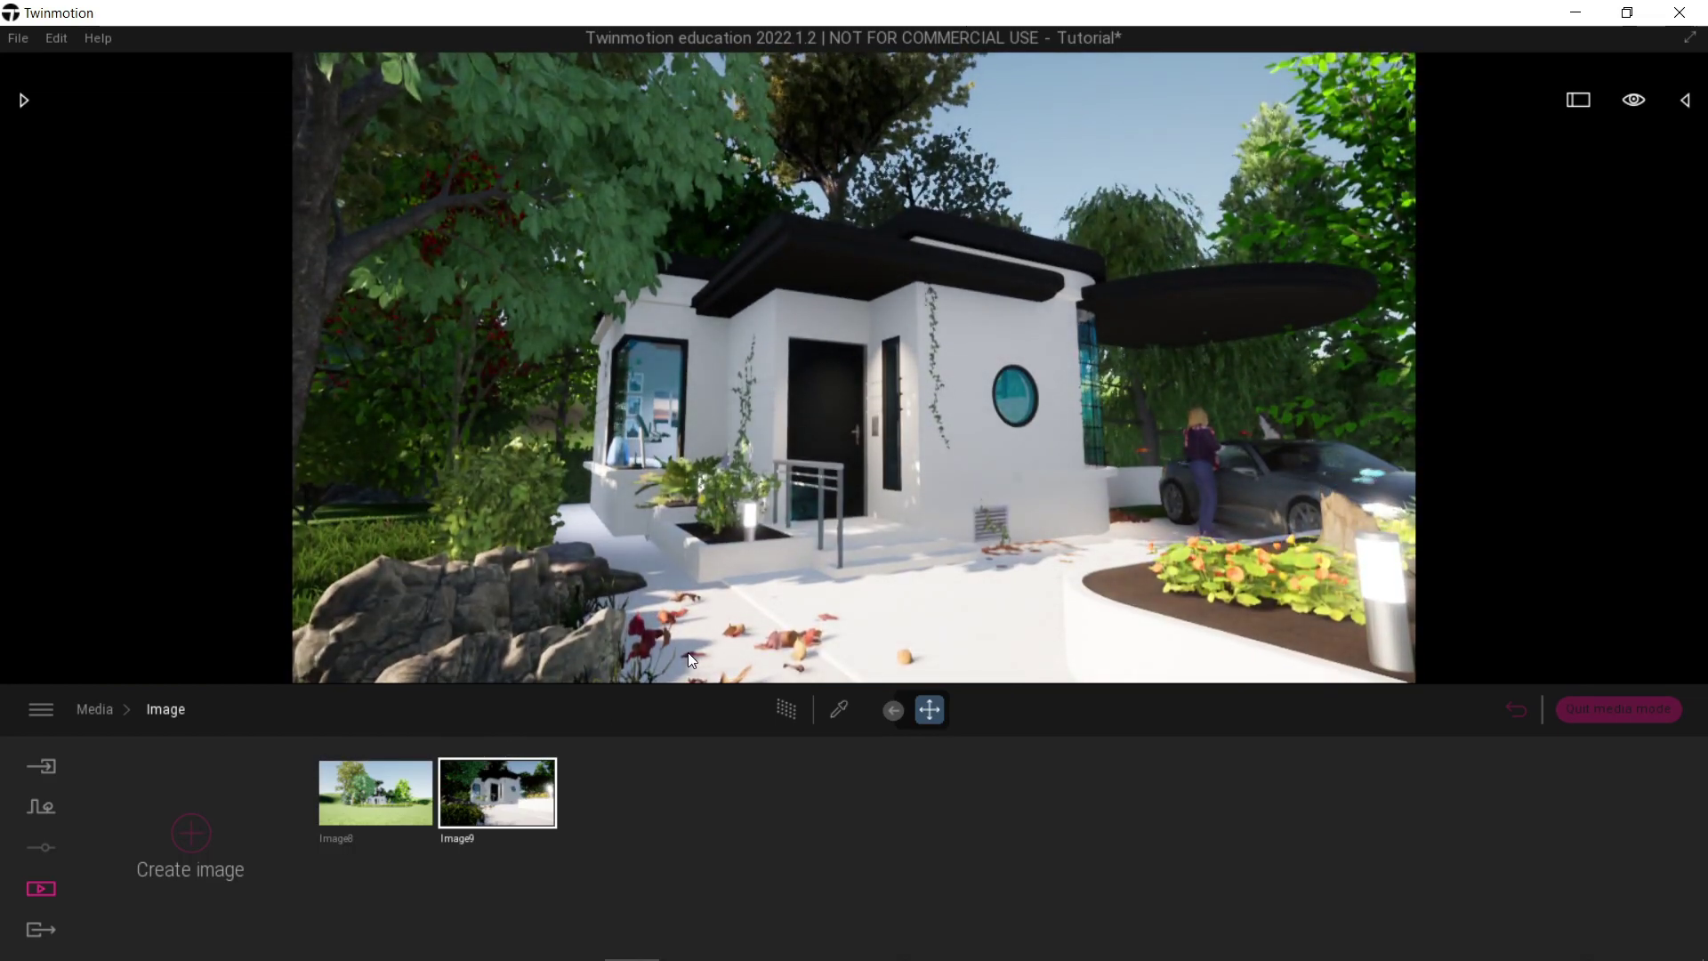
# Delete the image with the distant lawn view of the house, Image8.
pyautogui.click(391, 801)
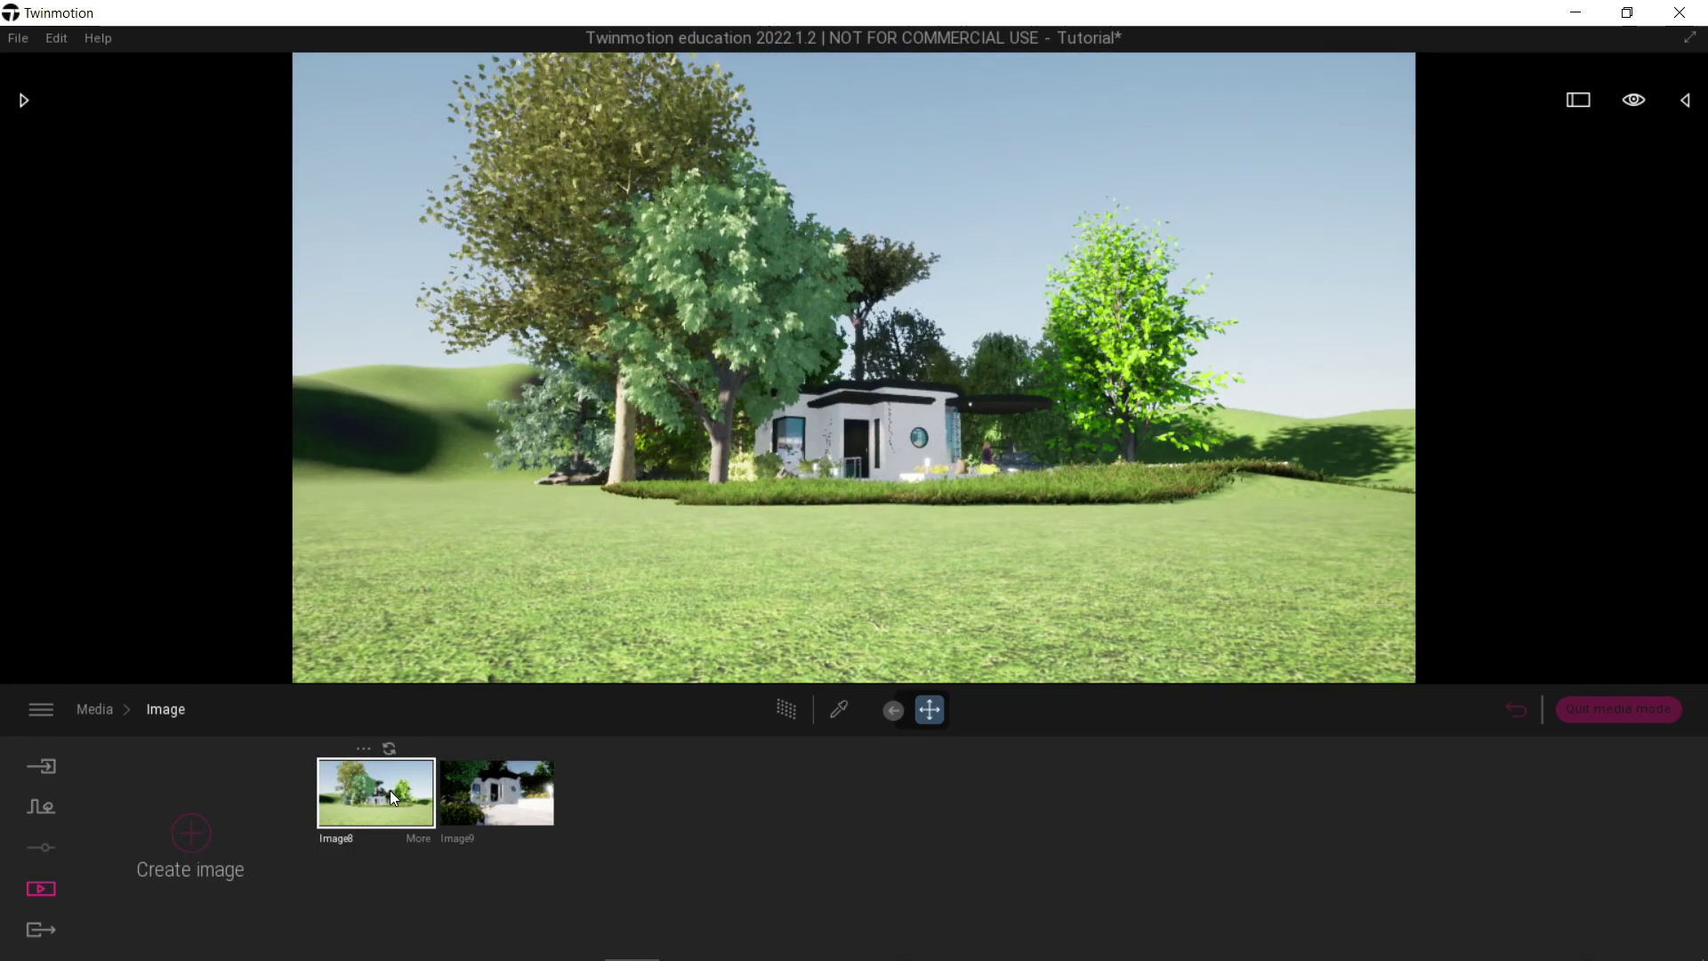
pyautogui.press('Delete')
# Frame the house and parked car from low behind the long grass, and create another image from that view.
pyautogui.keyDown('shift'); pyautogui.moveTo(771, 491); pyautogui.dragTo(1085, 512, button='middle'); pyautogui.keyUp('shift')
pyautogui.moveTo(891, 470); pyautogui.dragTo(861, 436, button='right')
pyautogui.scroll(5, 911, 434)
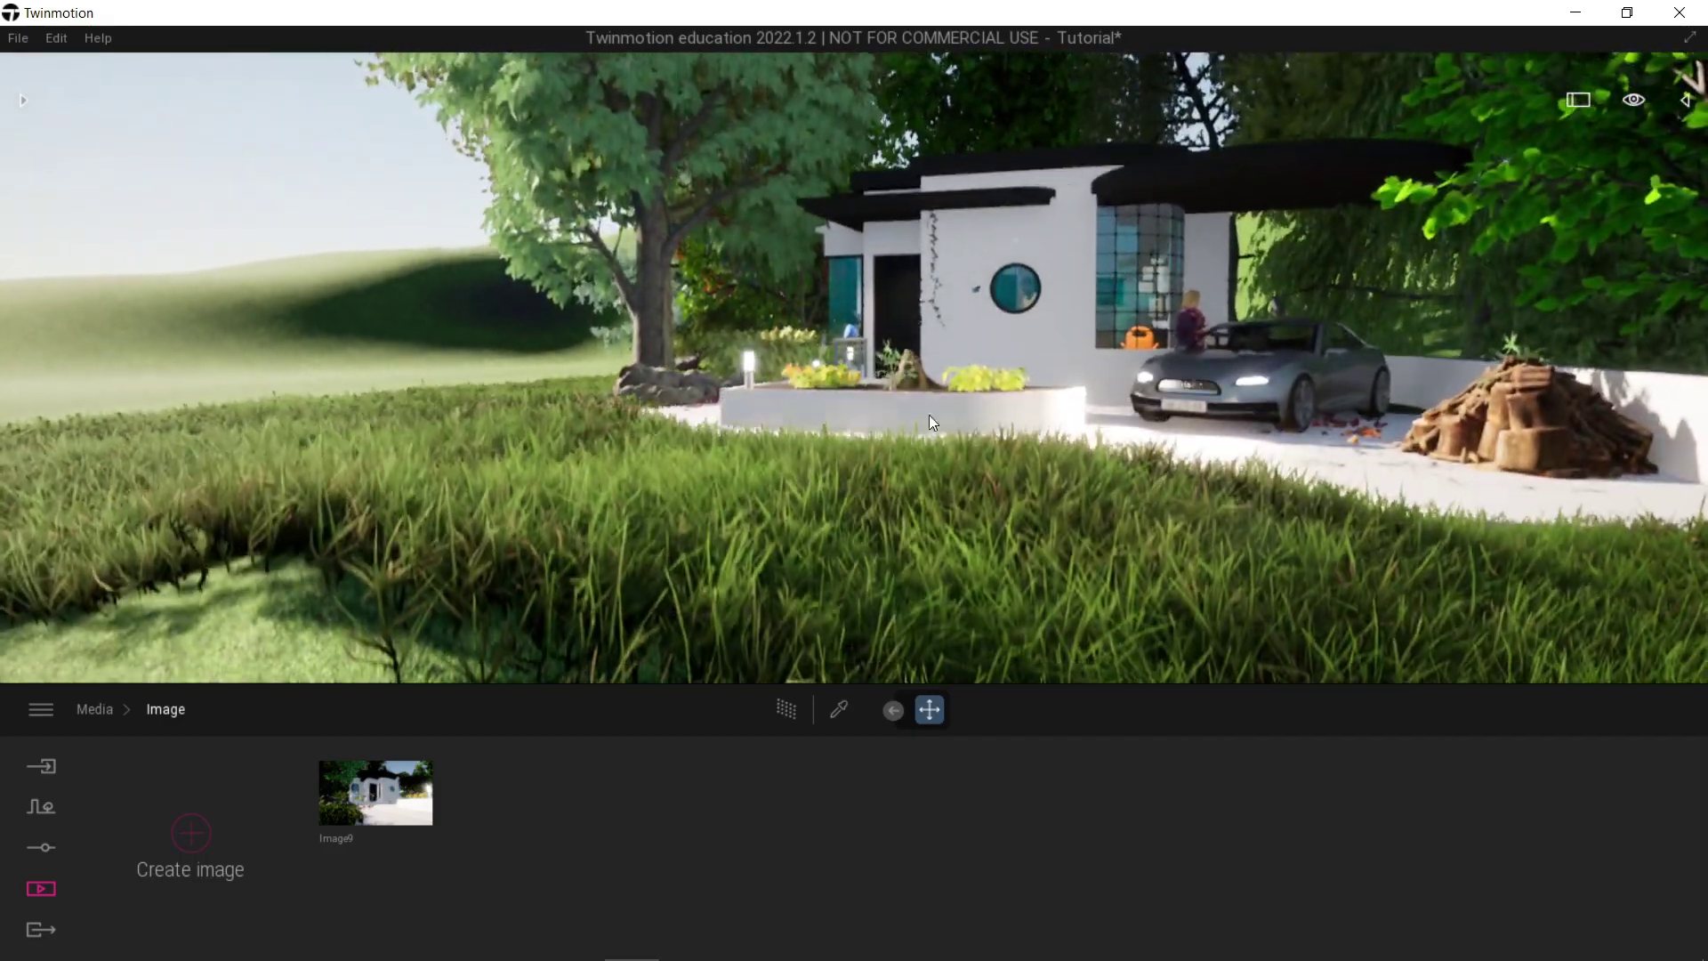
pyautogui.scroll(5, 932, 400)
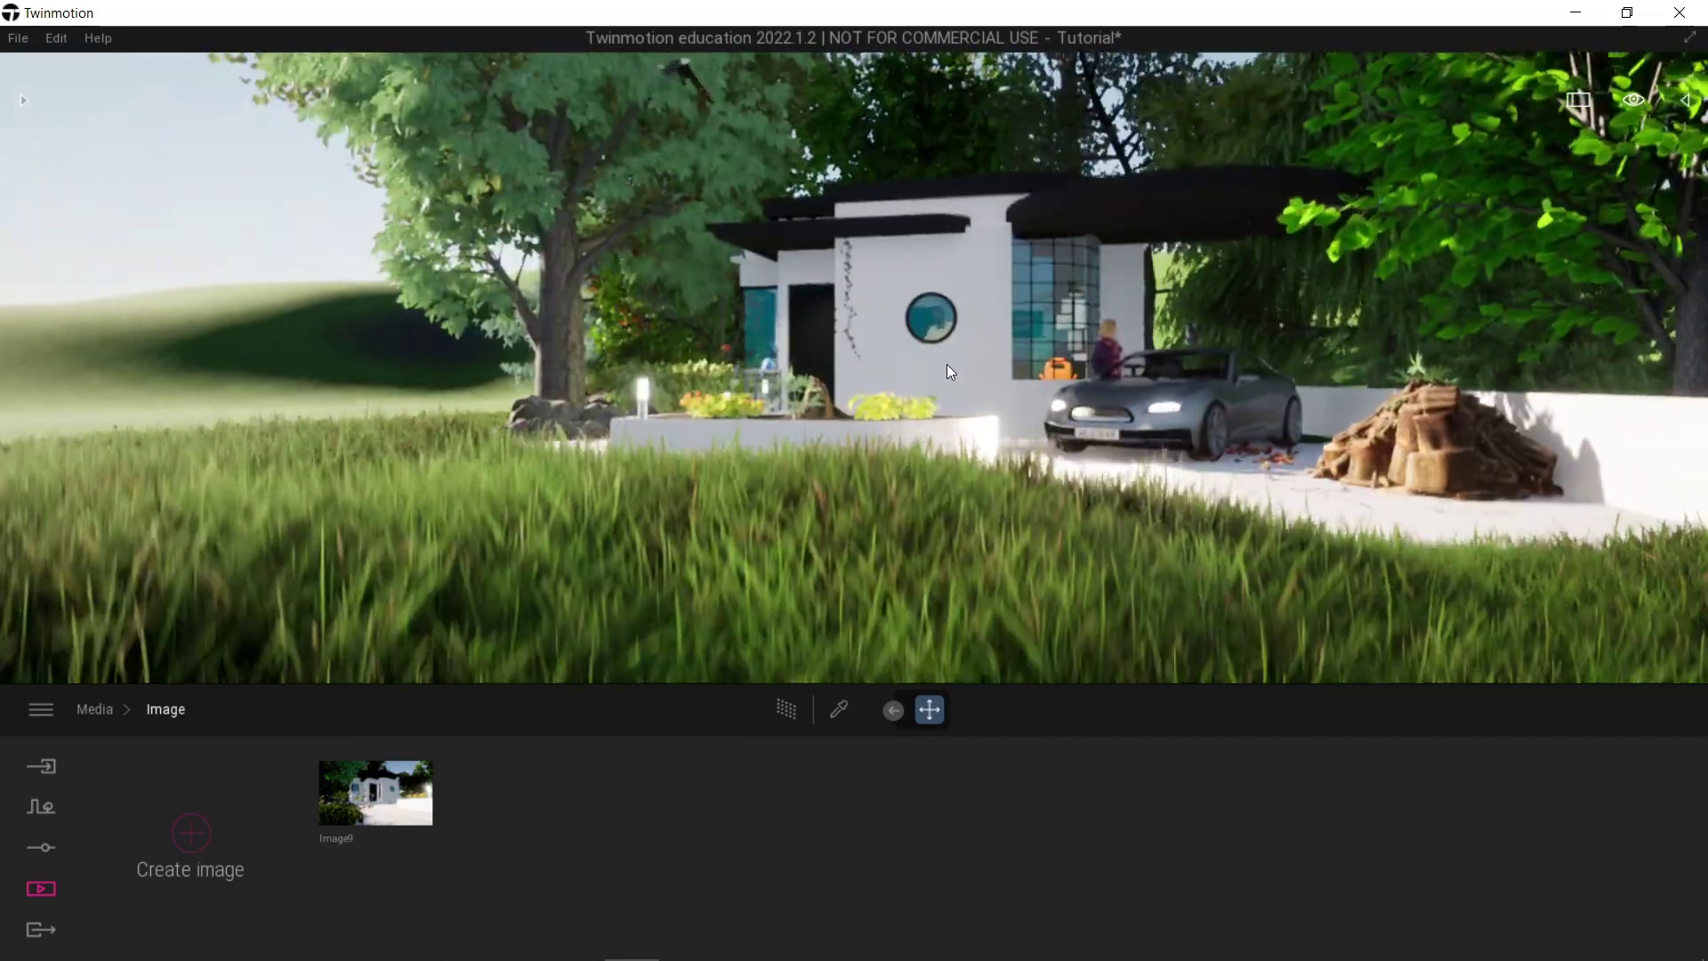
pyautogui.scroll(-2, 947, 361)
pyautogui.scroll(2, 946, 361)
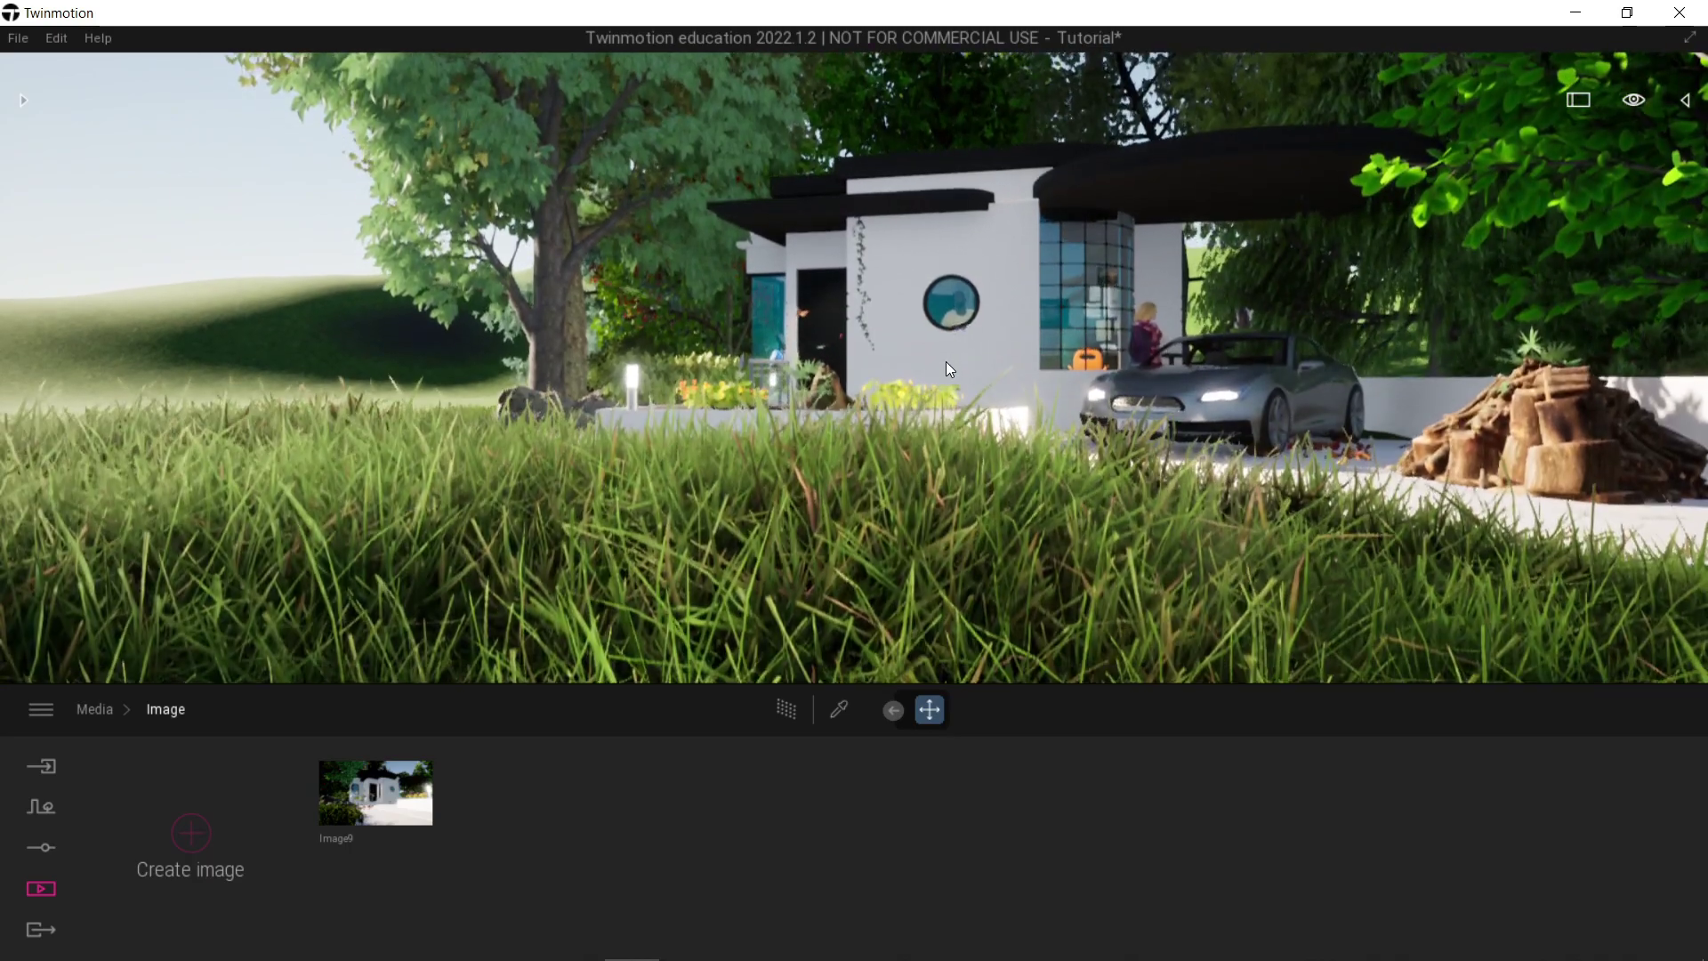
pyautogui.scroll(1, 945, 360)
pyautogui.moveTo(944, 360); pyautogui.dragTo(926, 354, button='right')
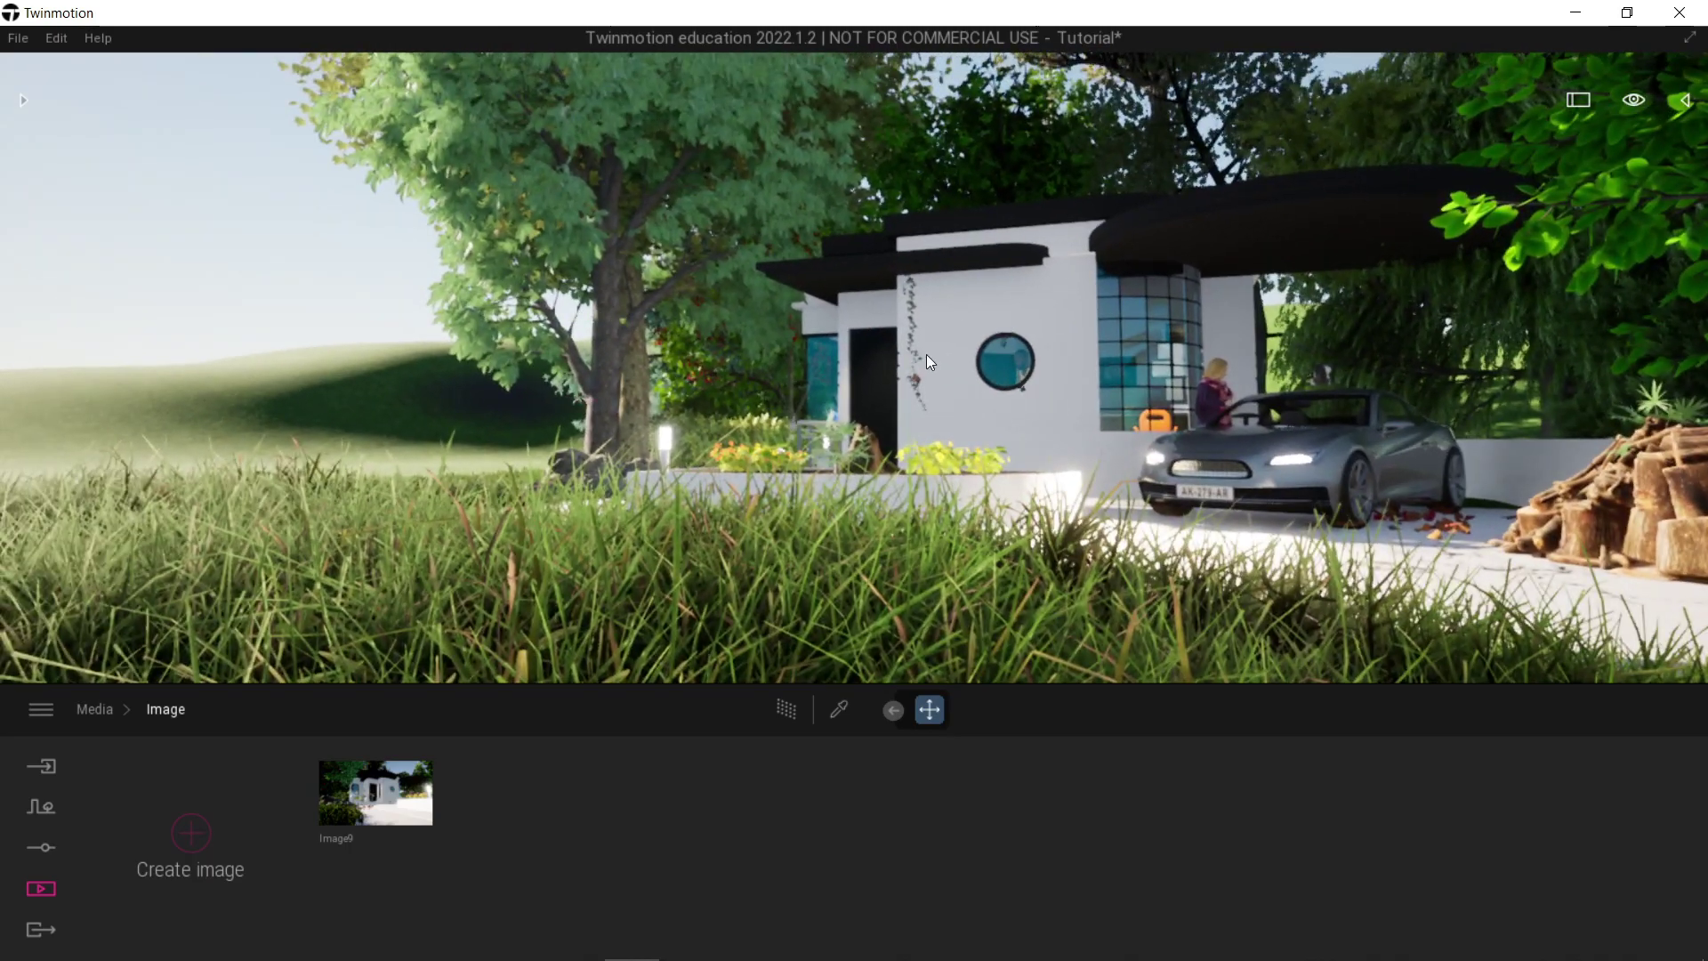
pyautogui.click(185, 824)
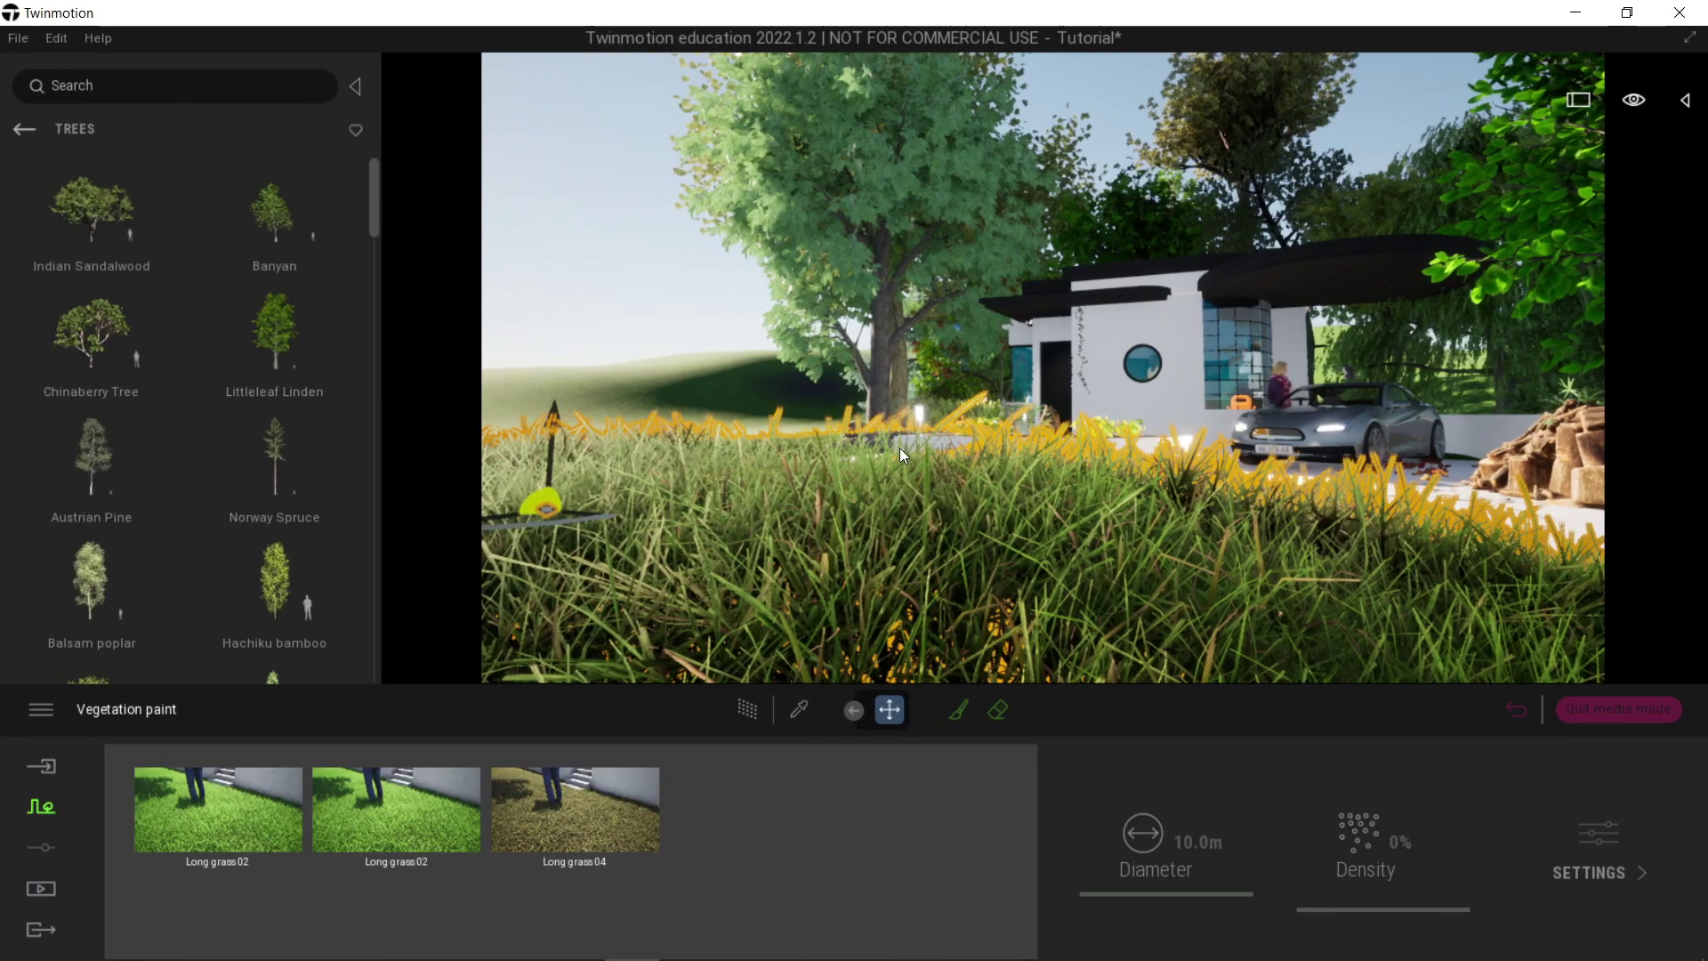
# Hide the tree library, raise the camera above the grass in front of the house, and deselect the painted grass.
pyautogui.moveTo(899, 446); pyautogui.dragTo(925, 445)
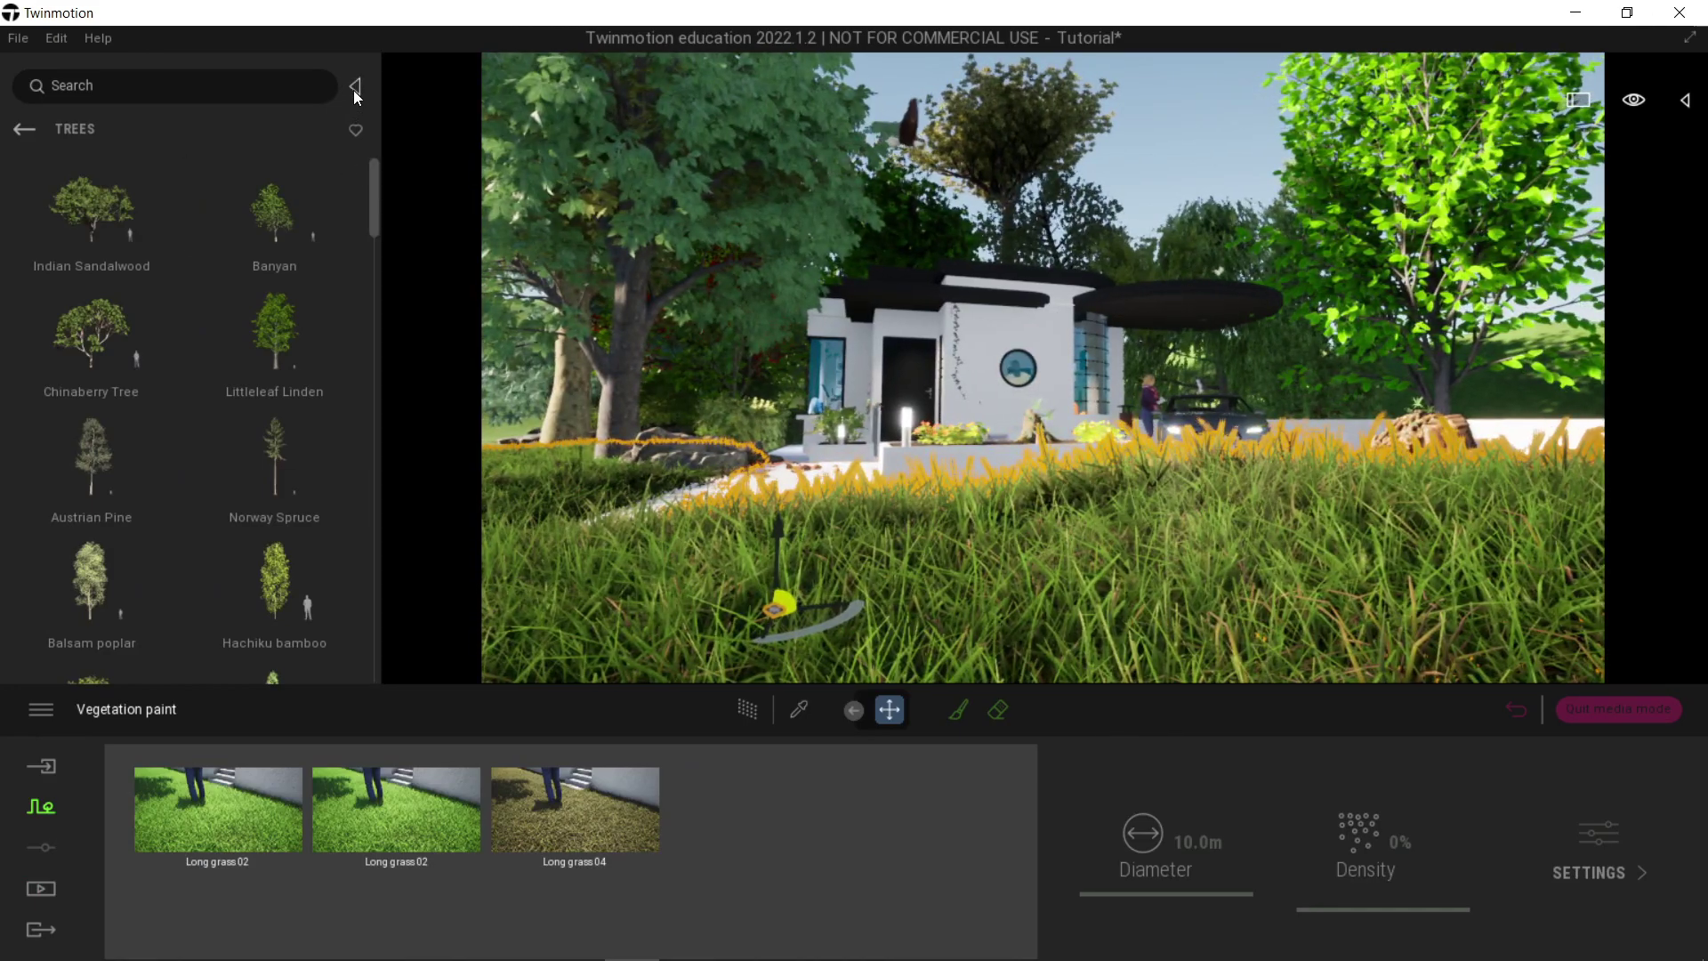
pyautogui.click(354, 86)
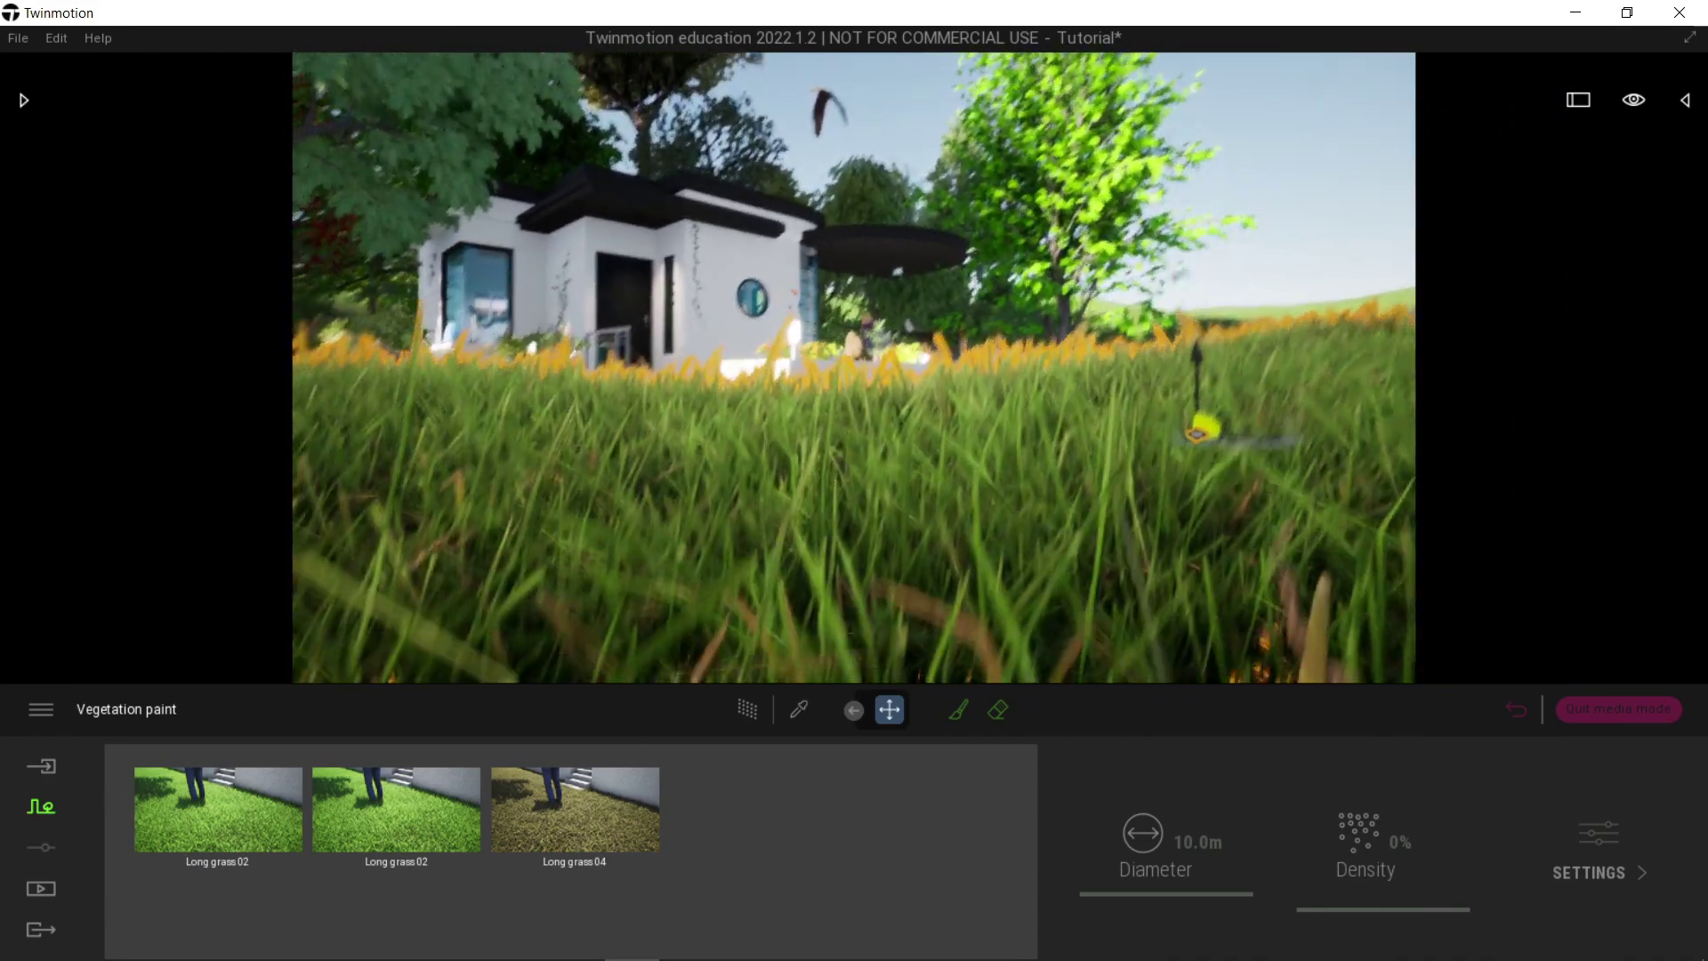
pyautogui.press('e')
pyautogui.press('Escape')
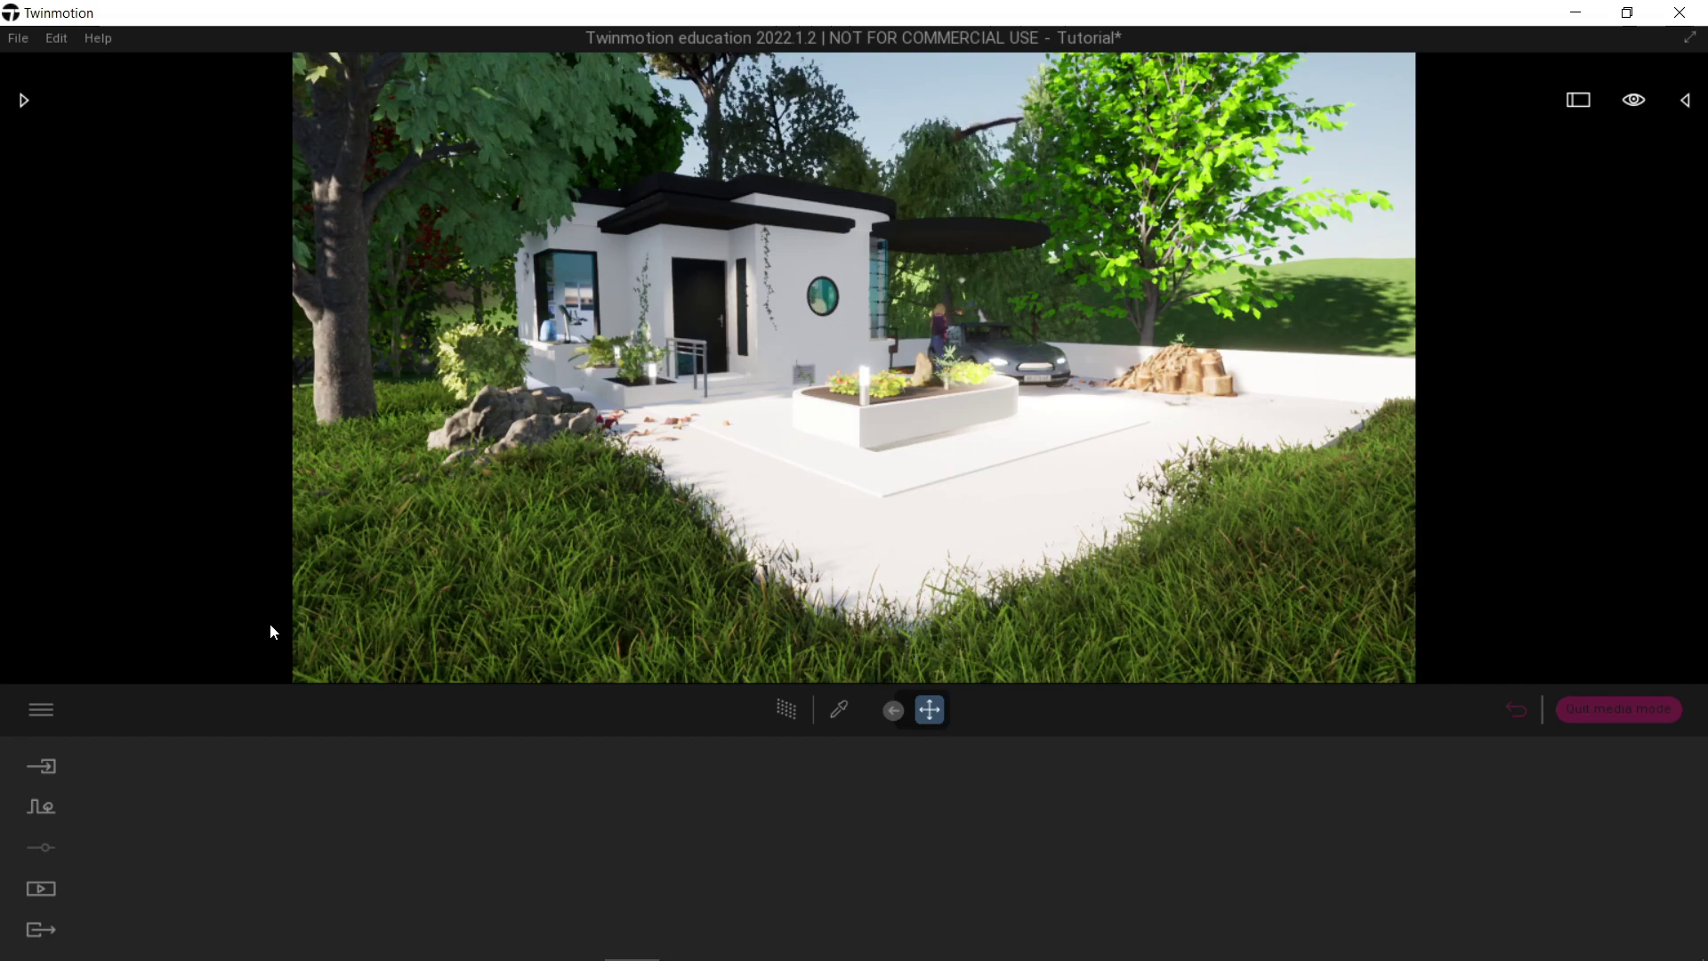
# Select Image9 and Image10 as the images for local export.
pyautogui.click(39, 931)
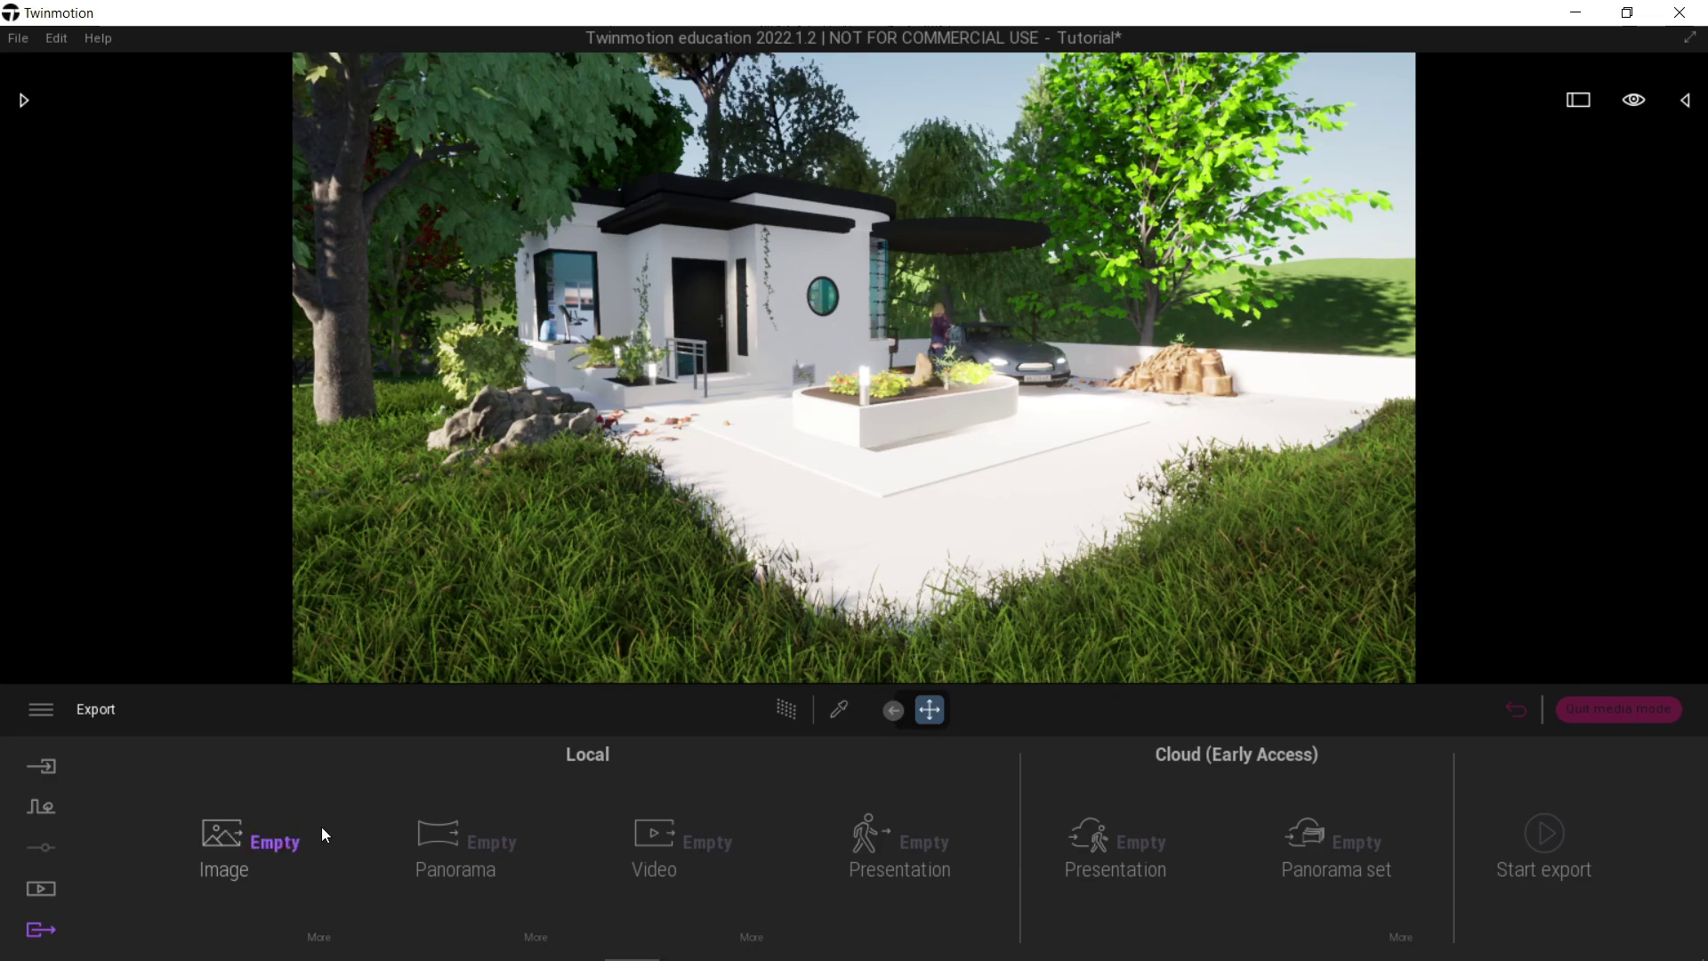
pyautogui.click(242, 842)
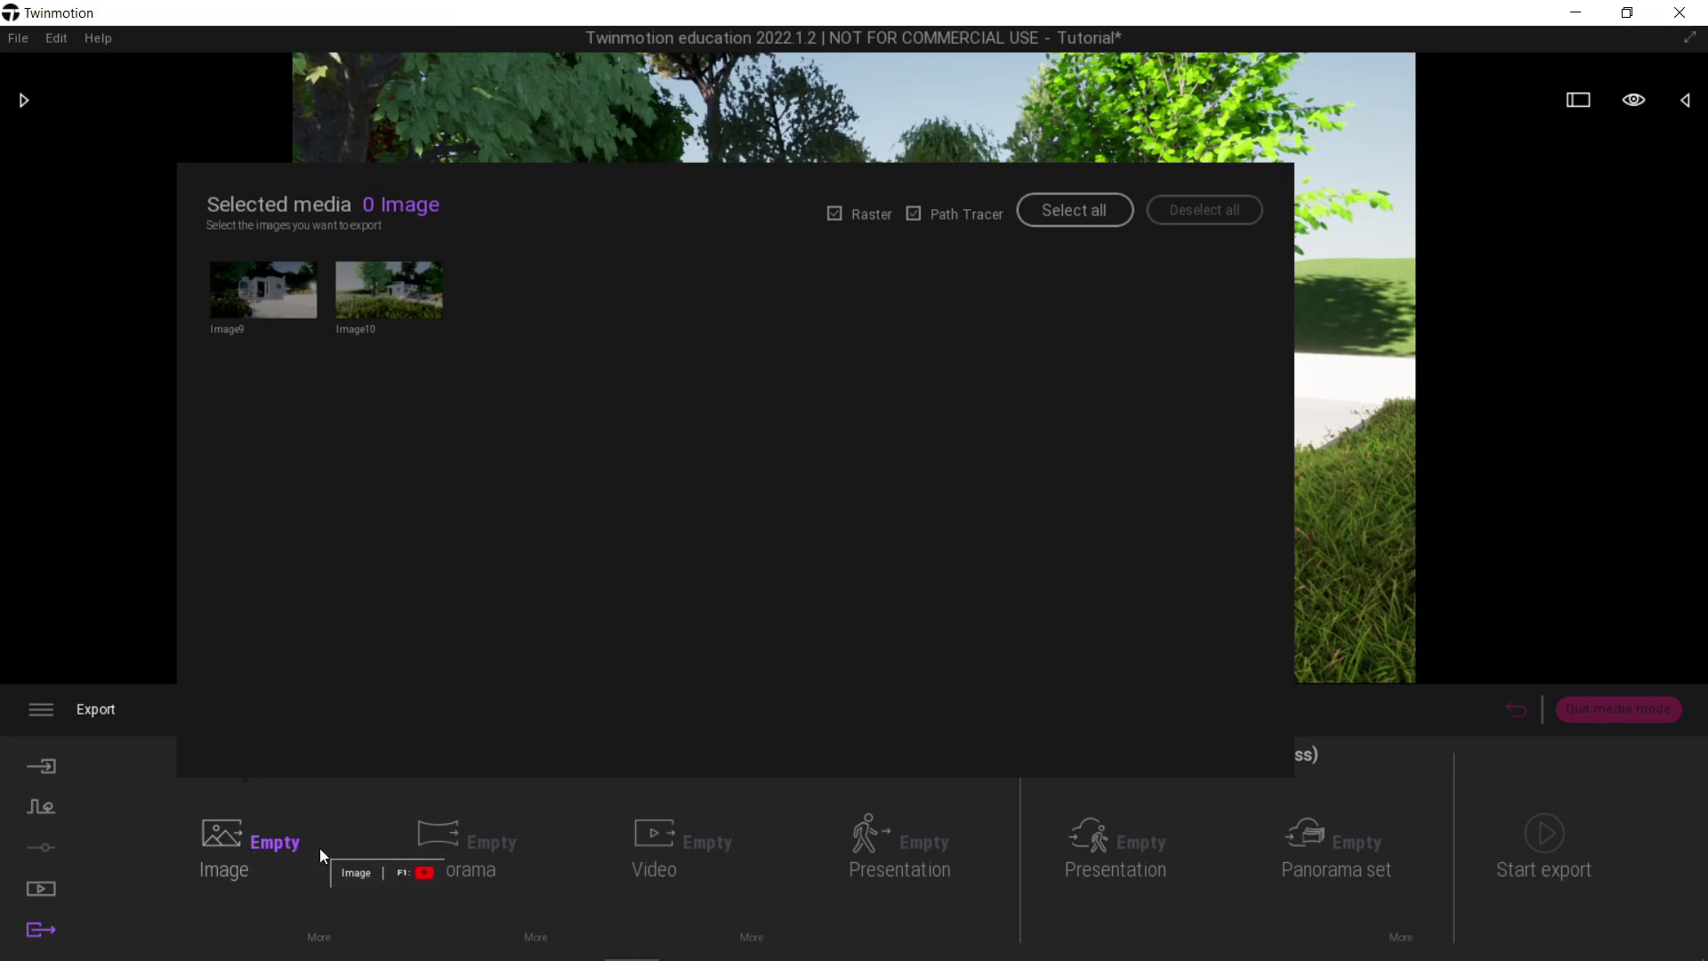
pyautogui.click(1102, 204)
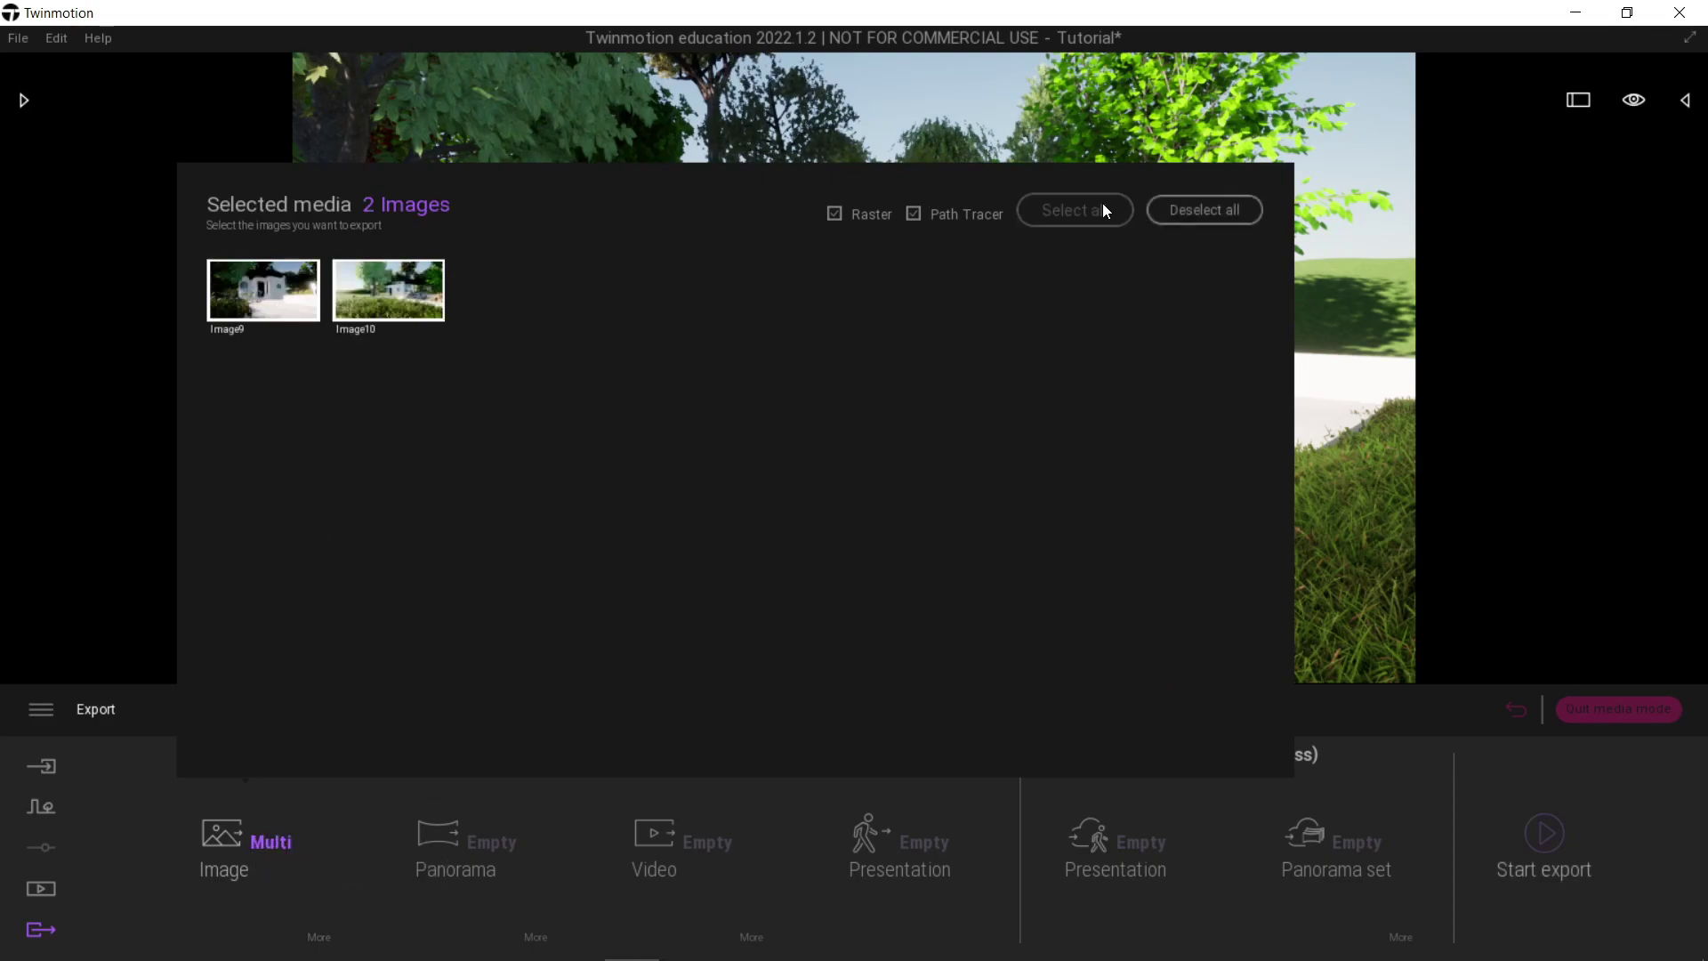
pyautogui.click(367, 289)
pyautogui.click(290, 293)
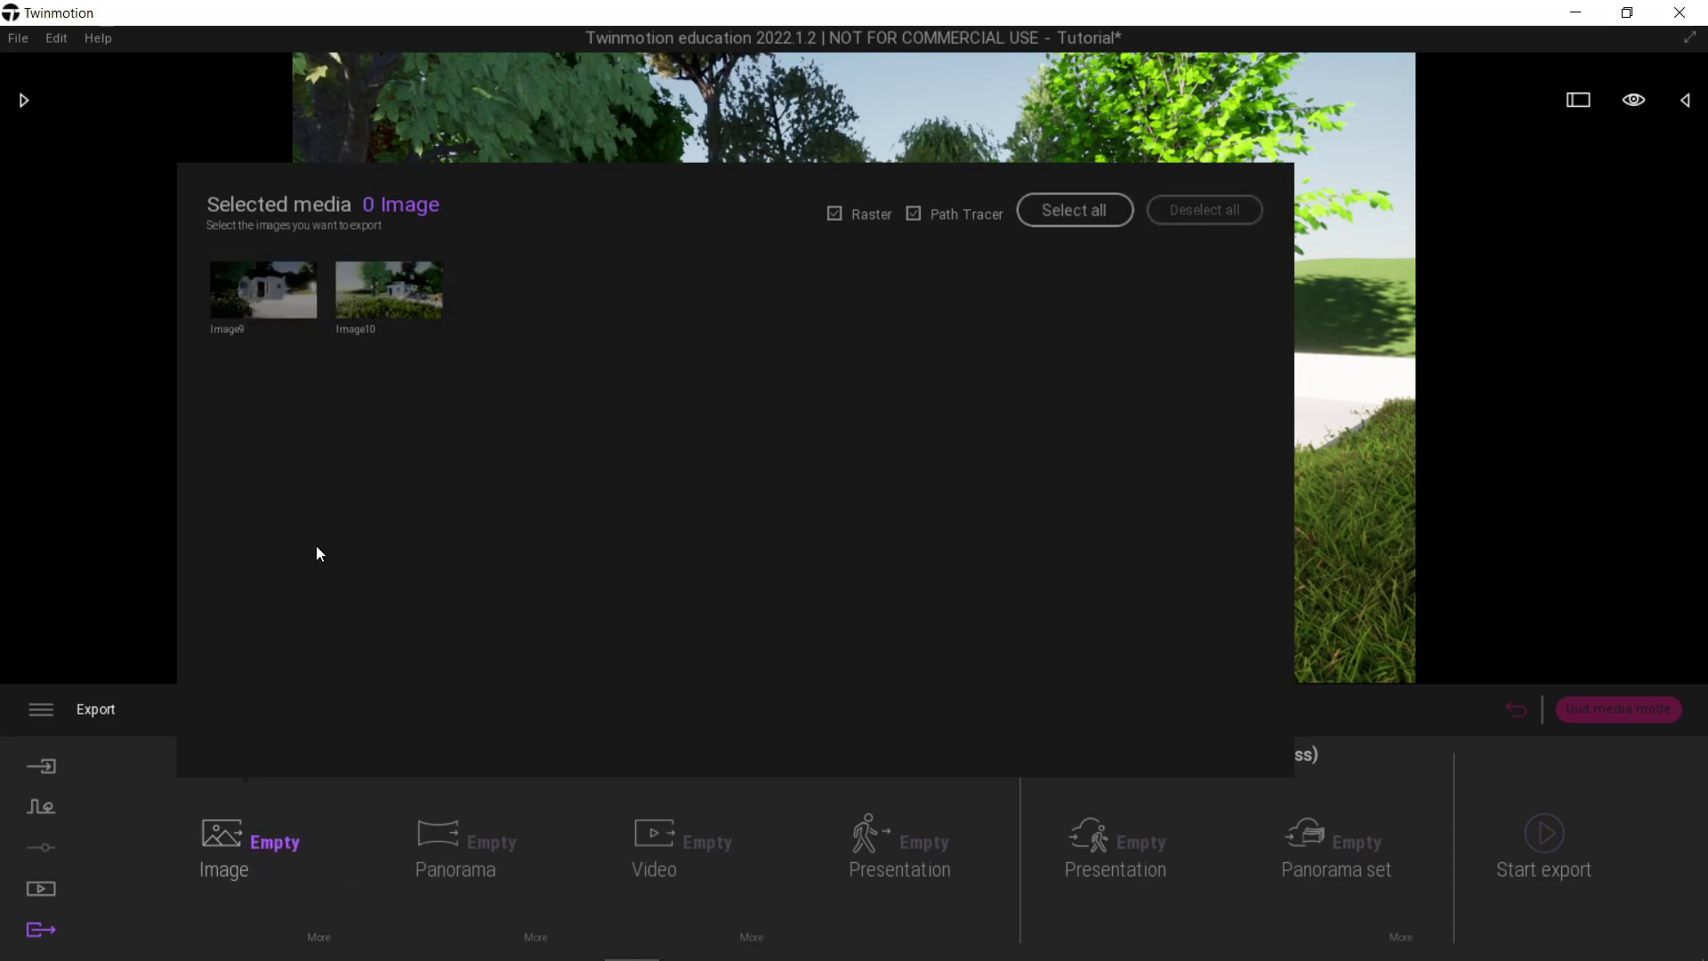
pyautogui.click(264, 297)
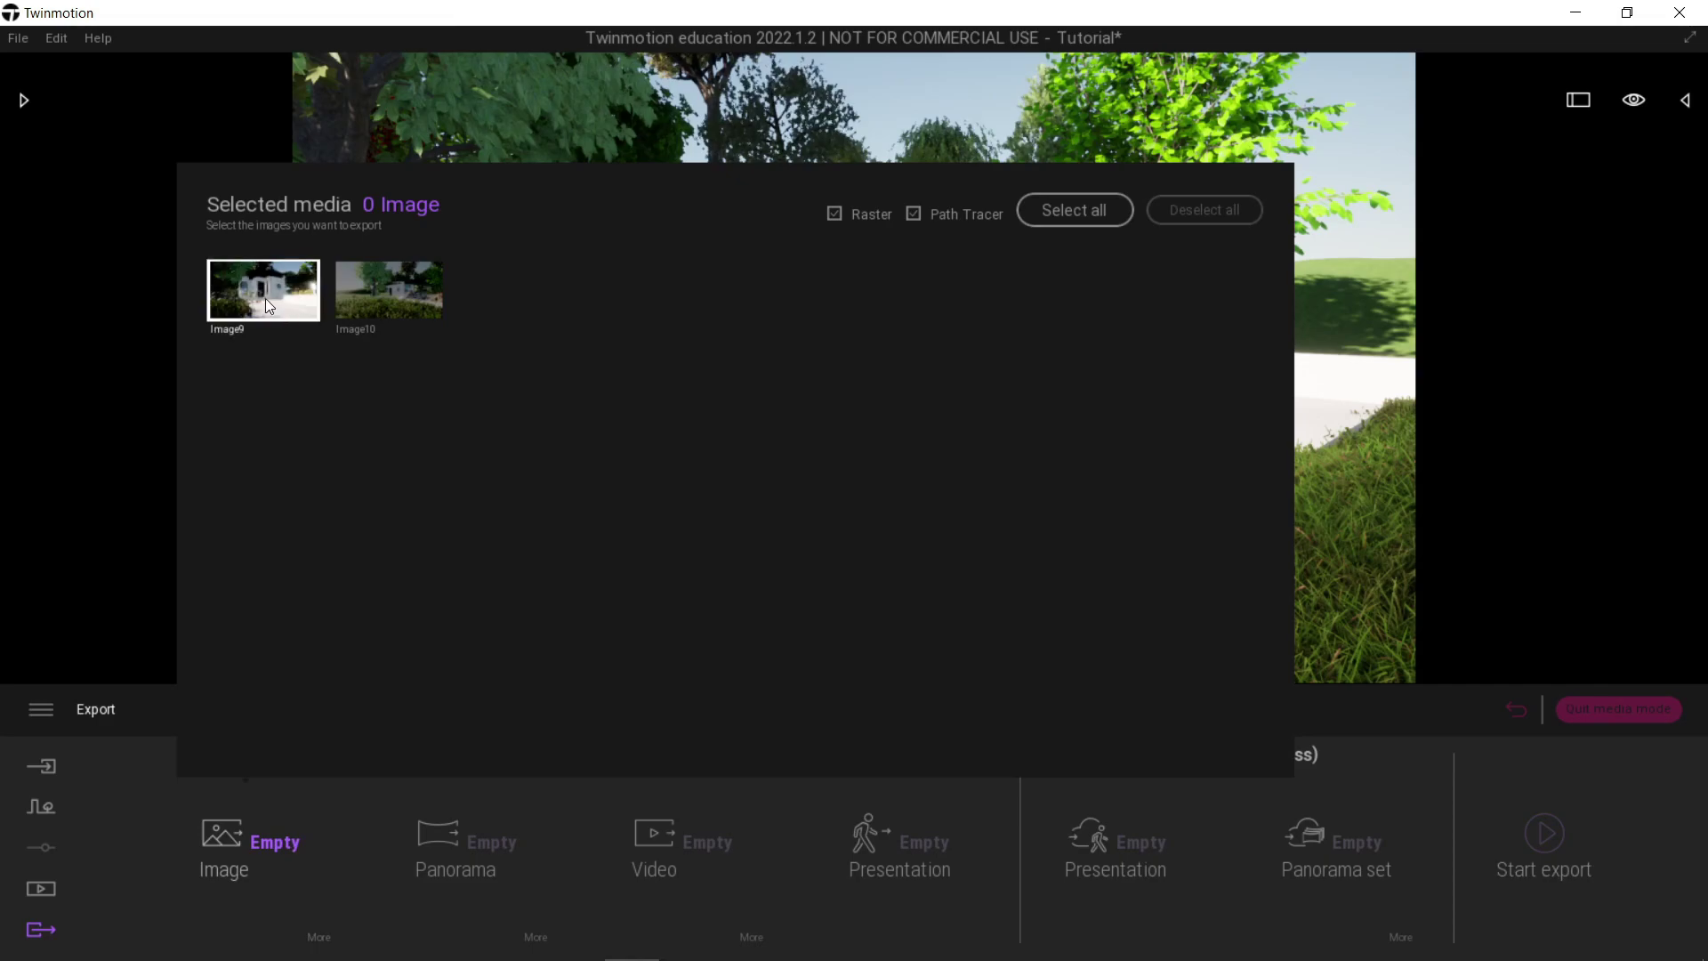
pyautogui.click(406, 293)
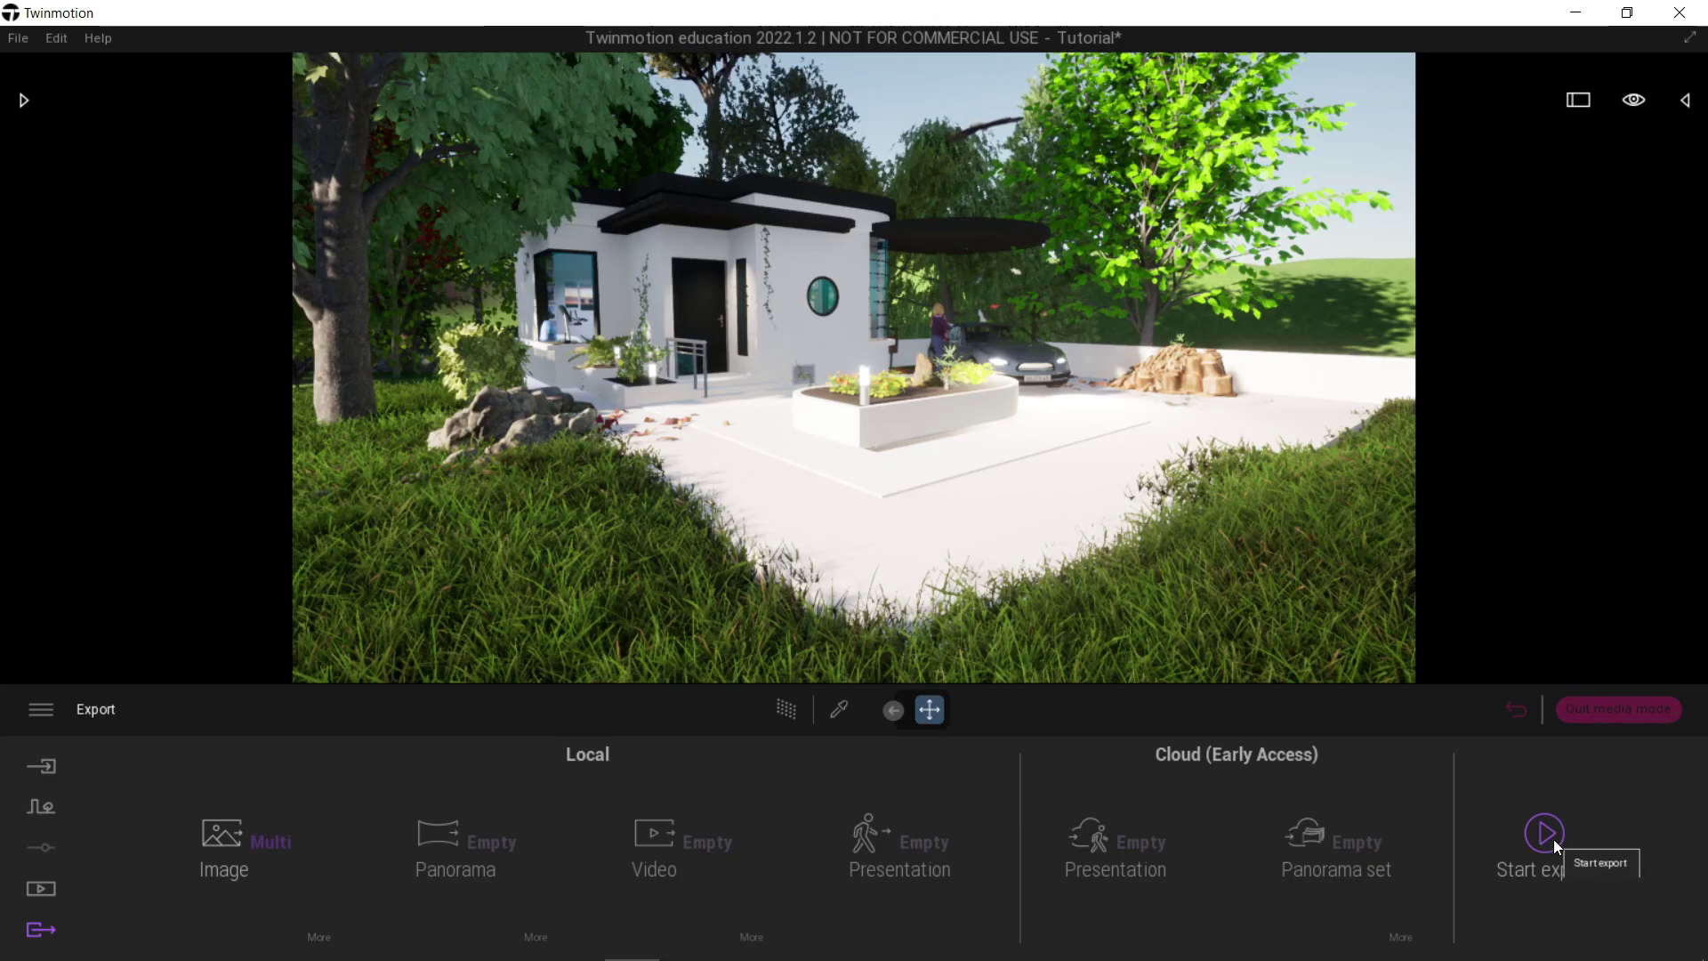
# Start the export and save the selected images to New folder on the Desktop.
pyautogui.click(1553, 840)
pyautogui.moveTo(476, 58); pyautogui.dragTo(873, 142)
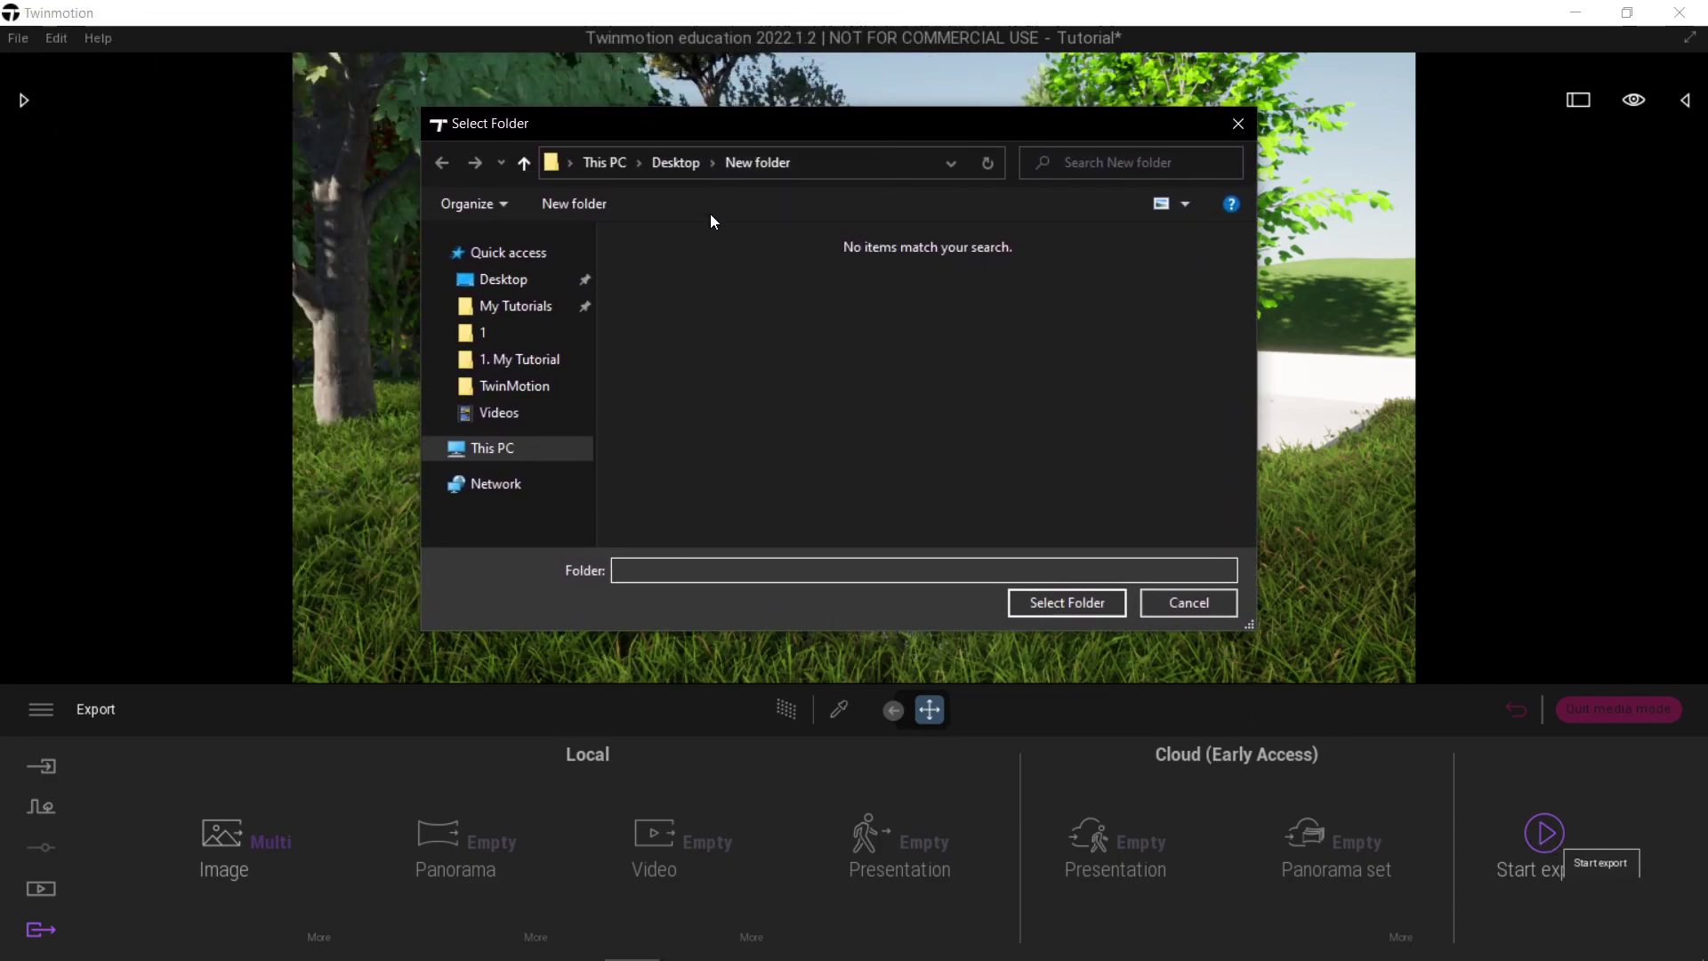
pyautogui.click(1067, 604)
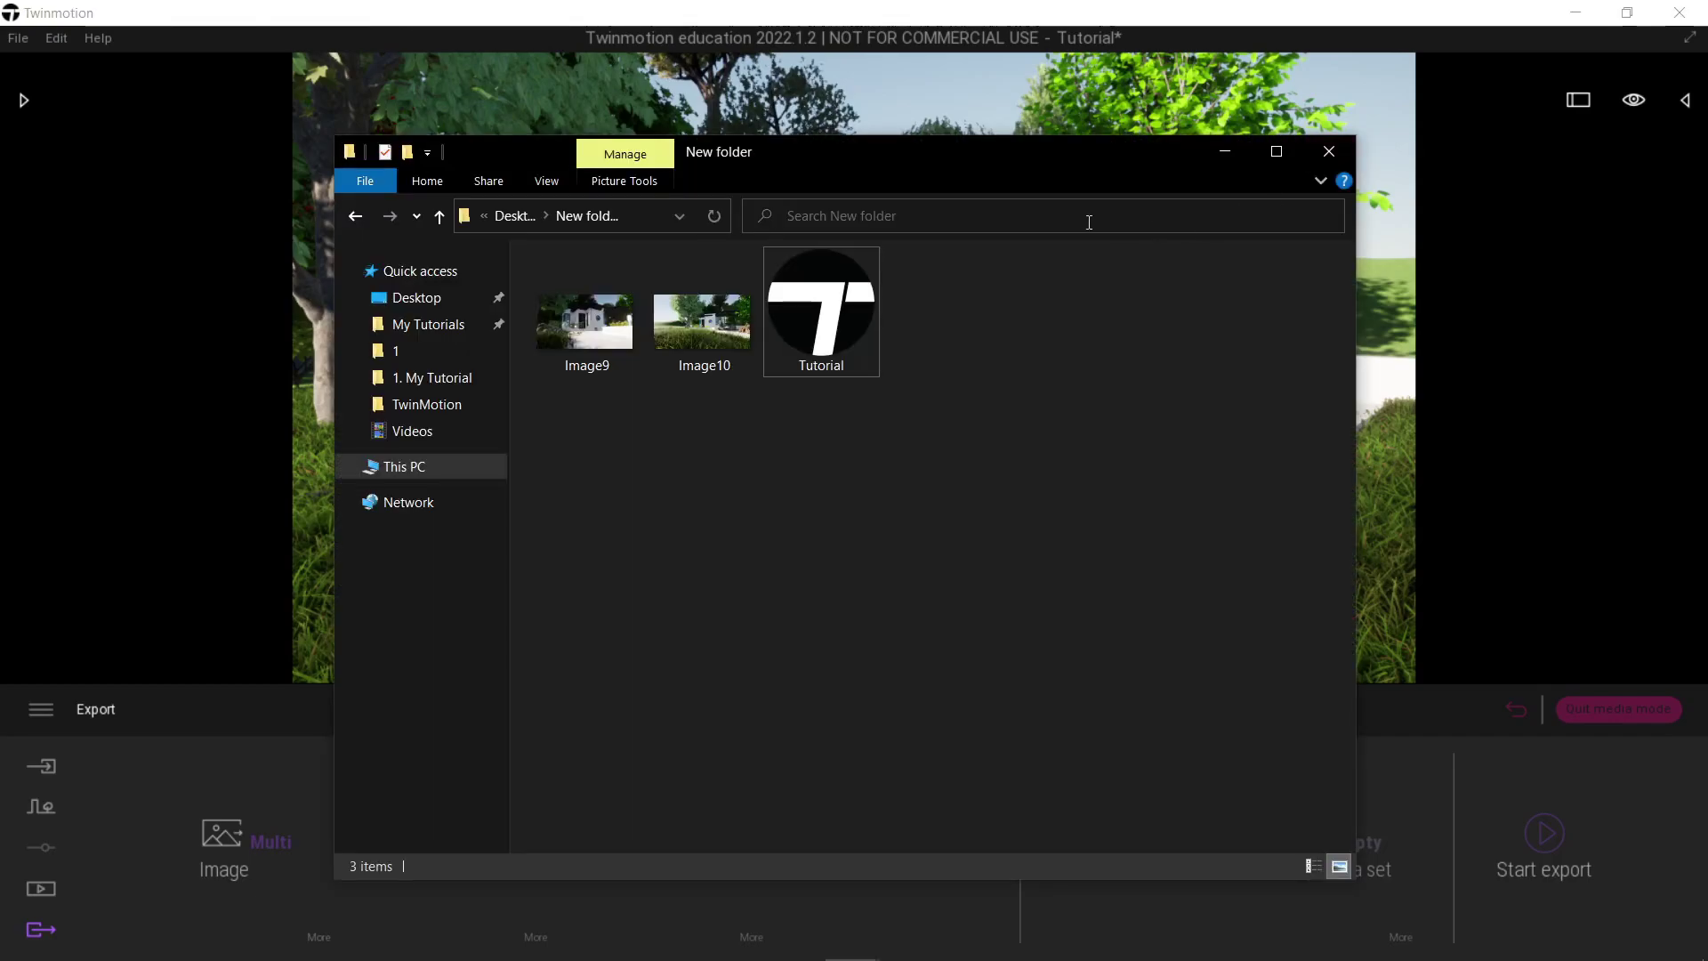
# Open the exported Image9 from New folder in the Photos viewer to check the render.
pyautogui.moveTo(944, 167); pyautogui.dragTo(901, 170)
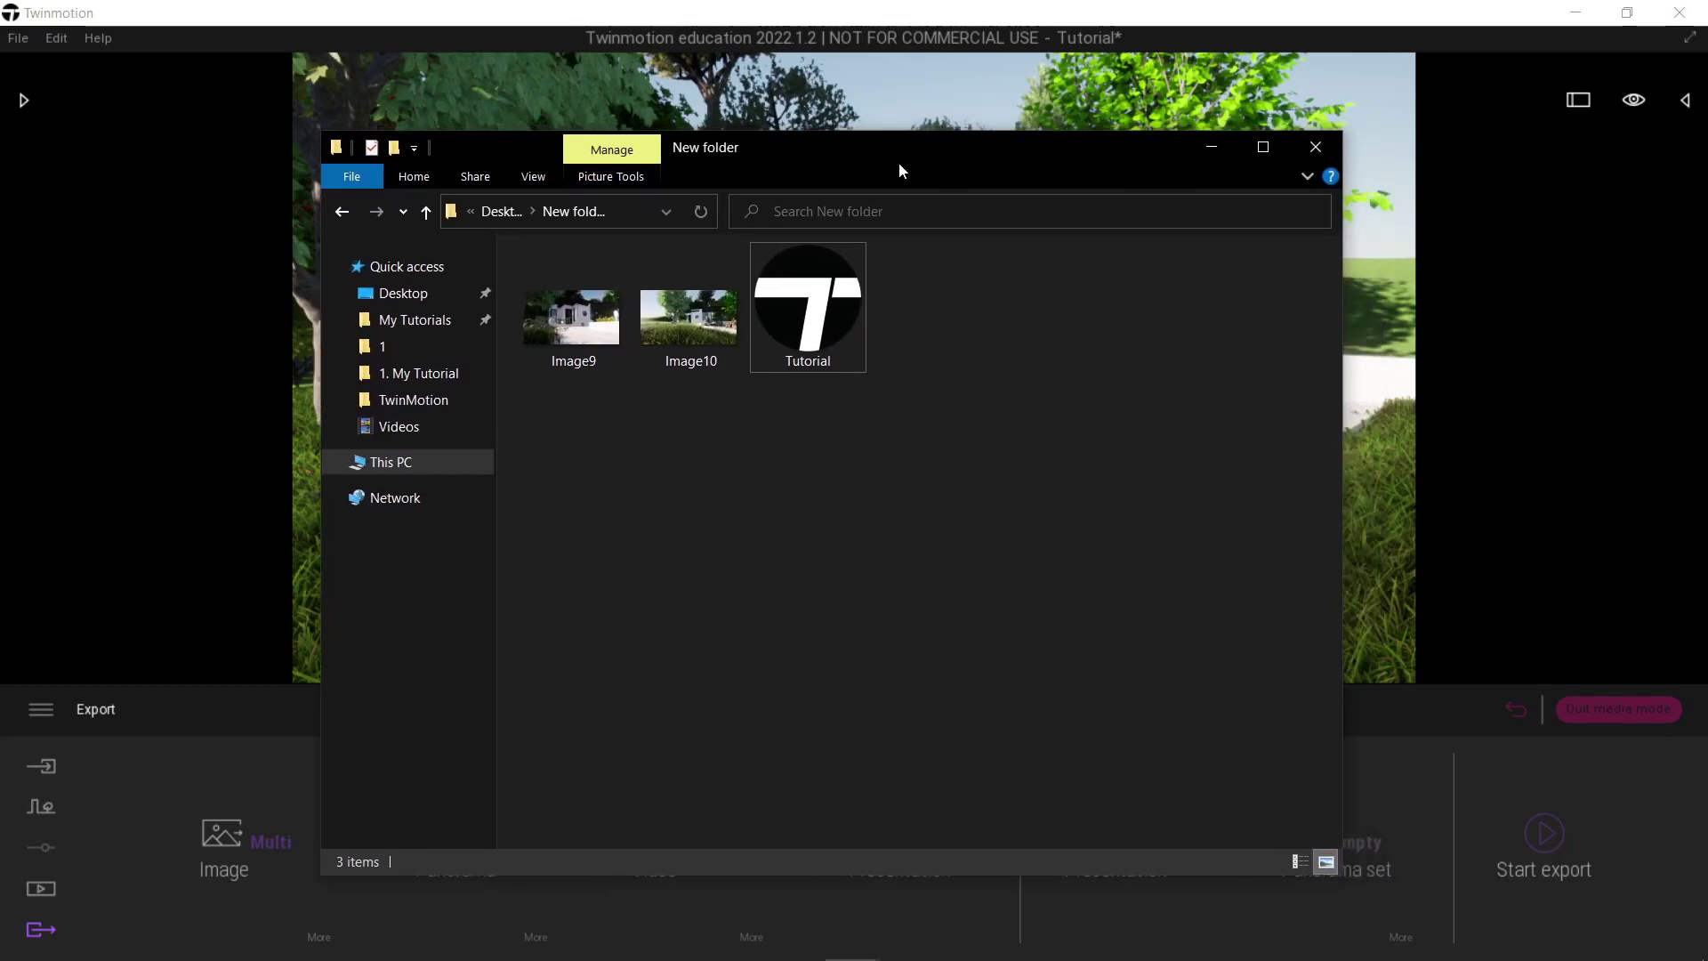
pyautogui.click(592, 332)
pyautogui.doubleClick(593, 331)
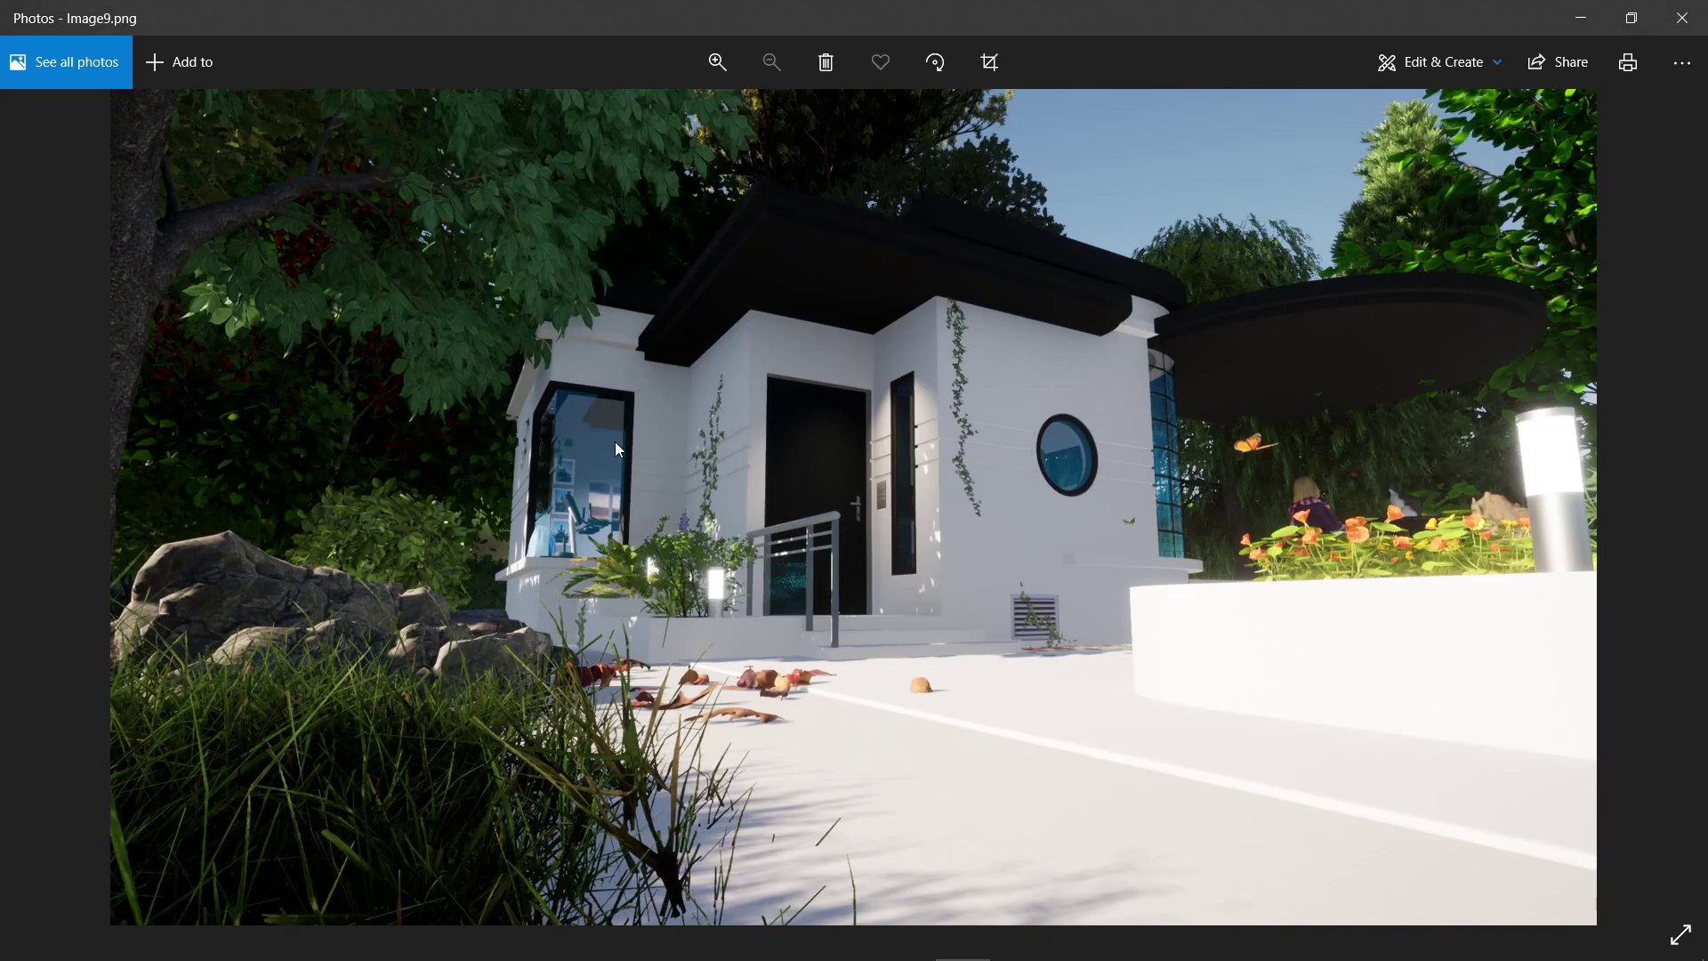
# Close the Image9 preview, open the exported Image10 from New folder to check its render, and close it again.
pyautogui.click(1681, 18)
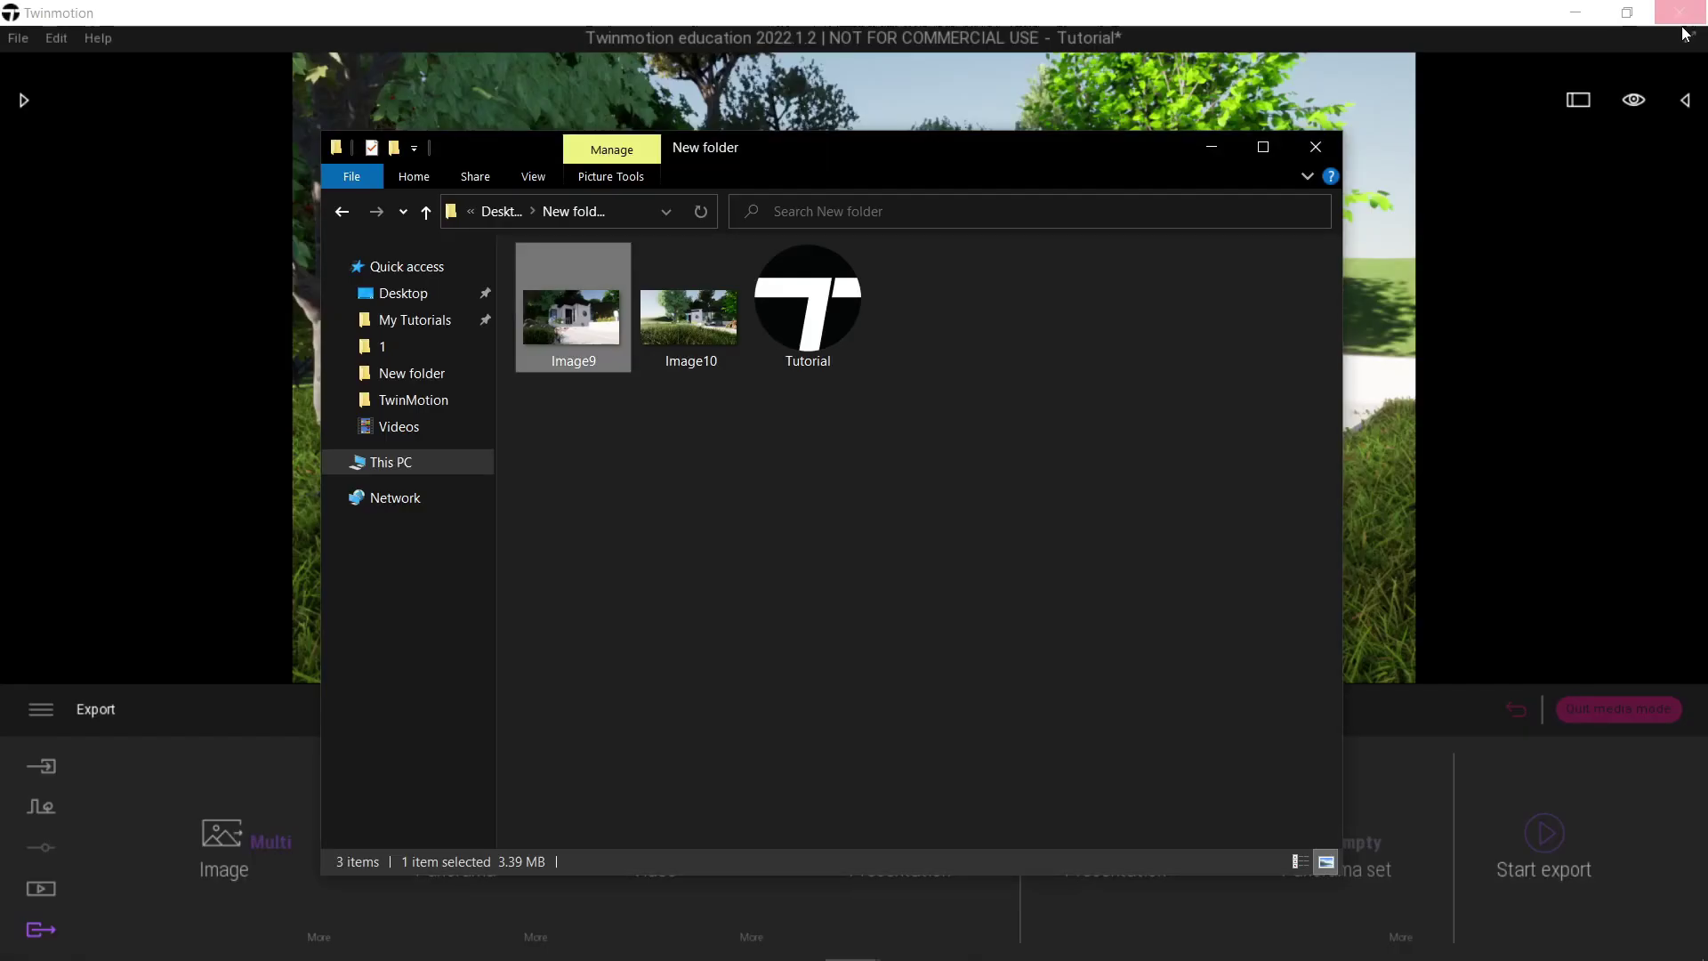
pyautogui.click(695, 323)
pyautogui.doubleClick(695, 323)
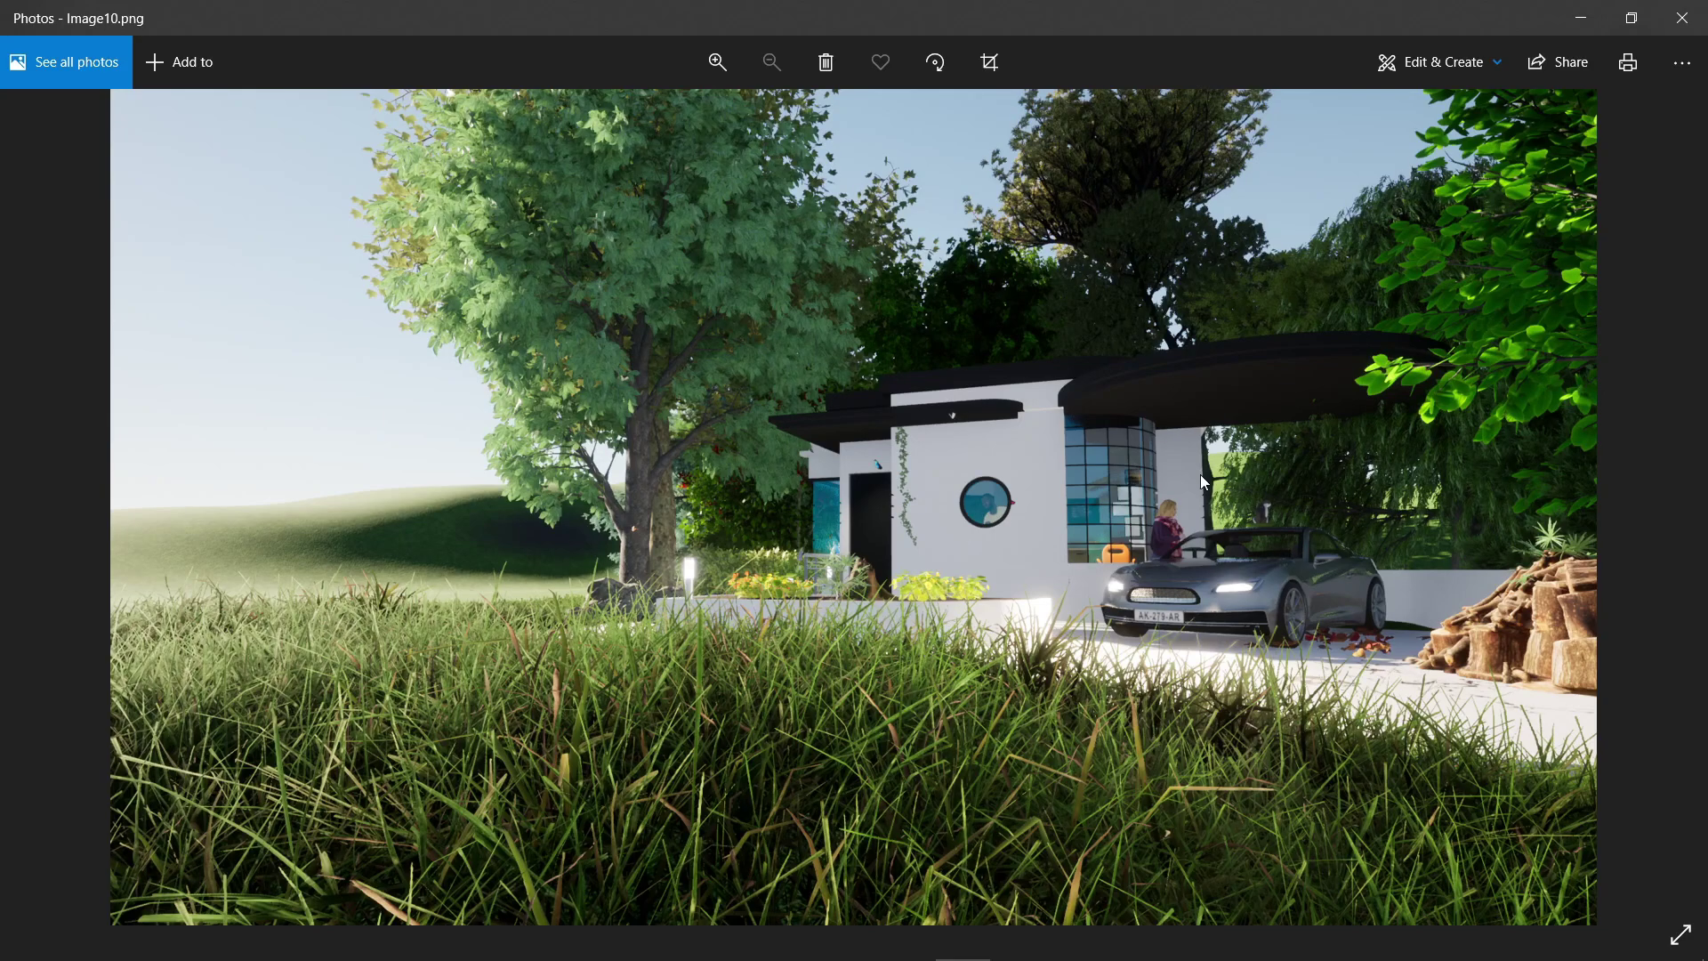
pyautogui.click(1681, 18)
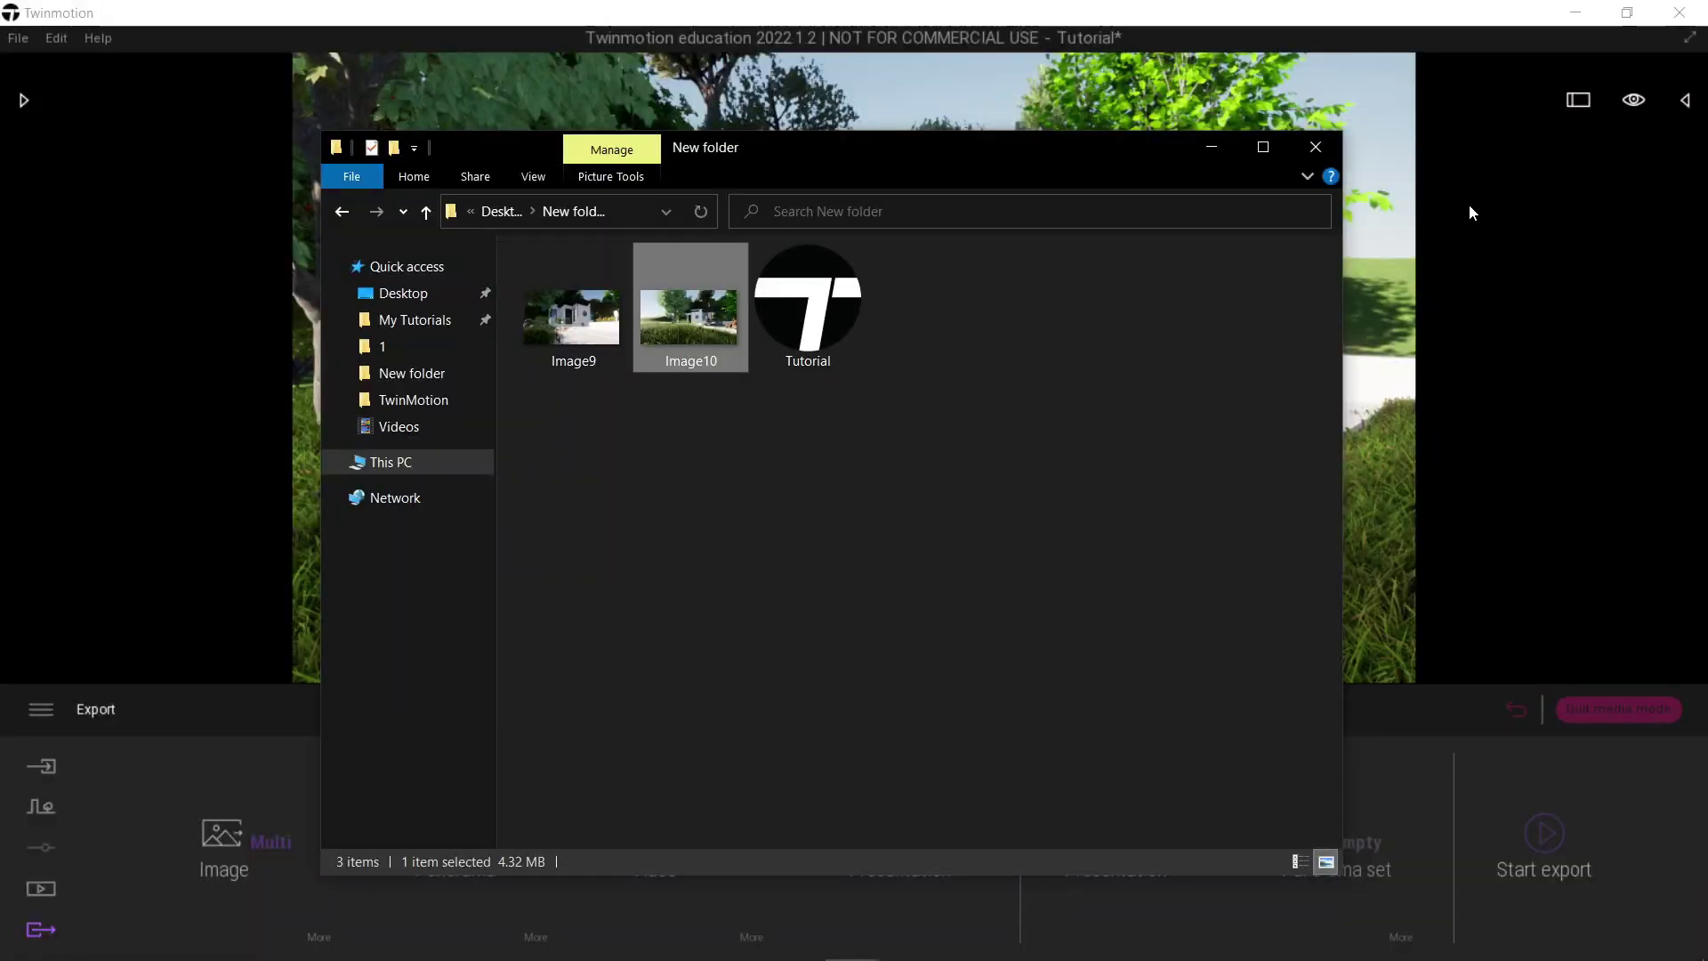
# Delete Image9 and Image10 from New folder and close the folder window.
pyautogui.moveTo(951, 149); pyautogui.dragTo(1053, 133)
pyautogui.moveTo(804, 424); pyautogui.dragTo(620, 327)
pyautogui.press('Delete')
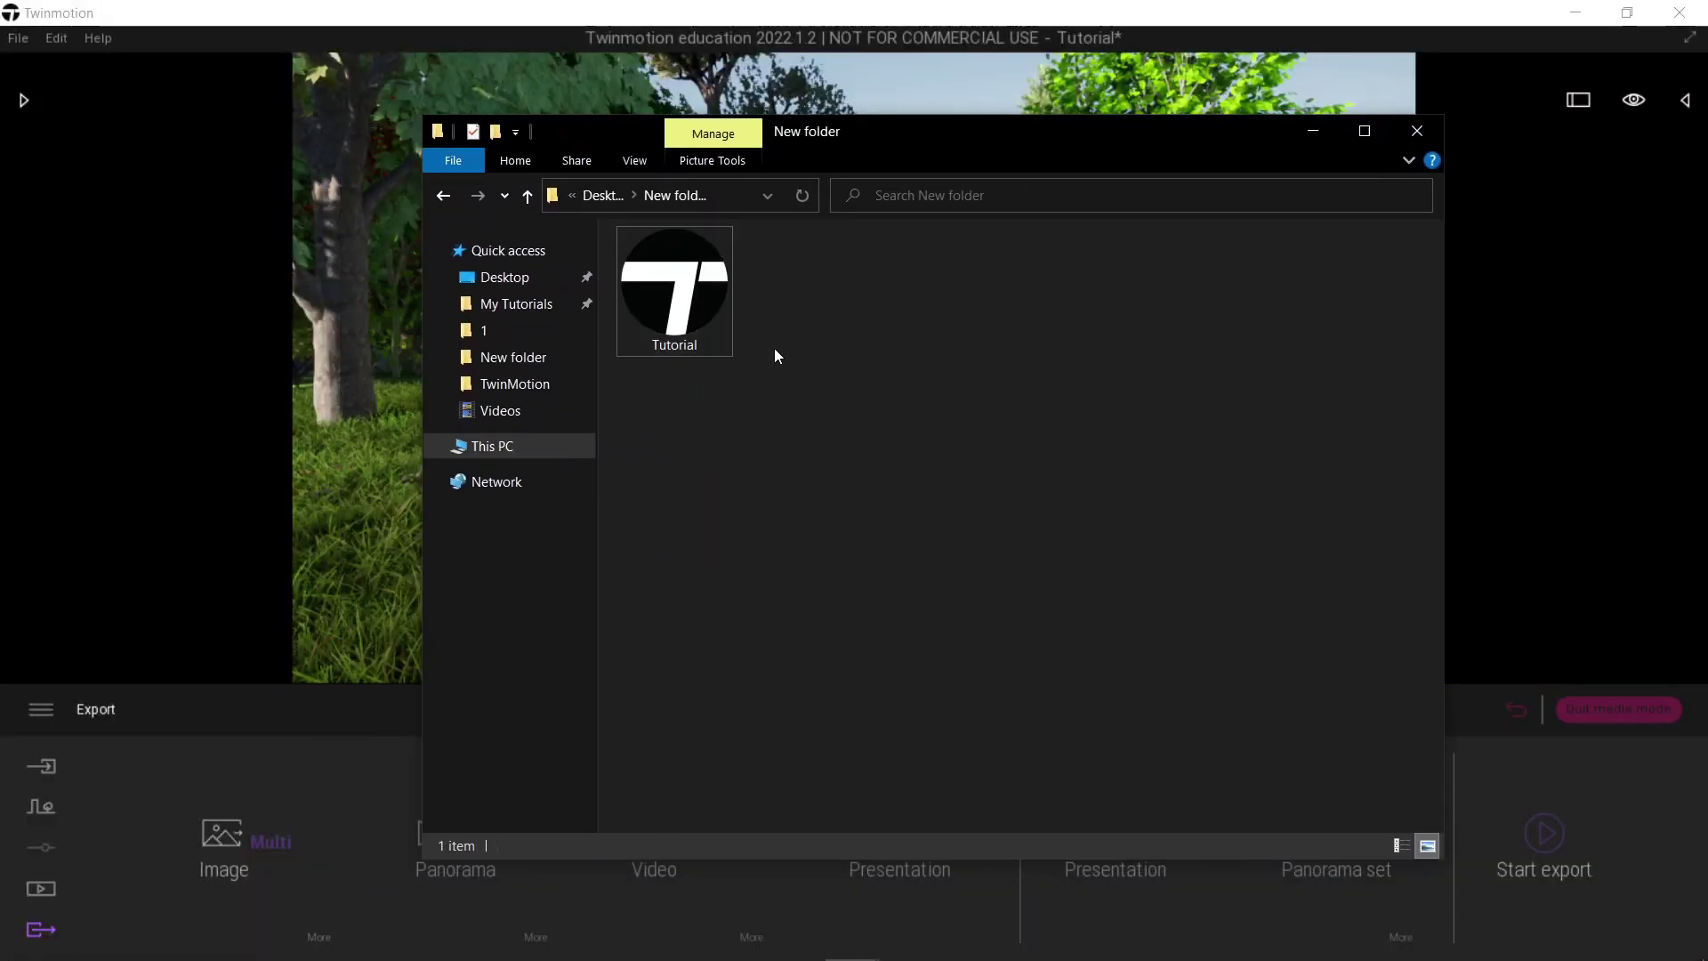
pyautogui.click(1434, 130)
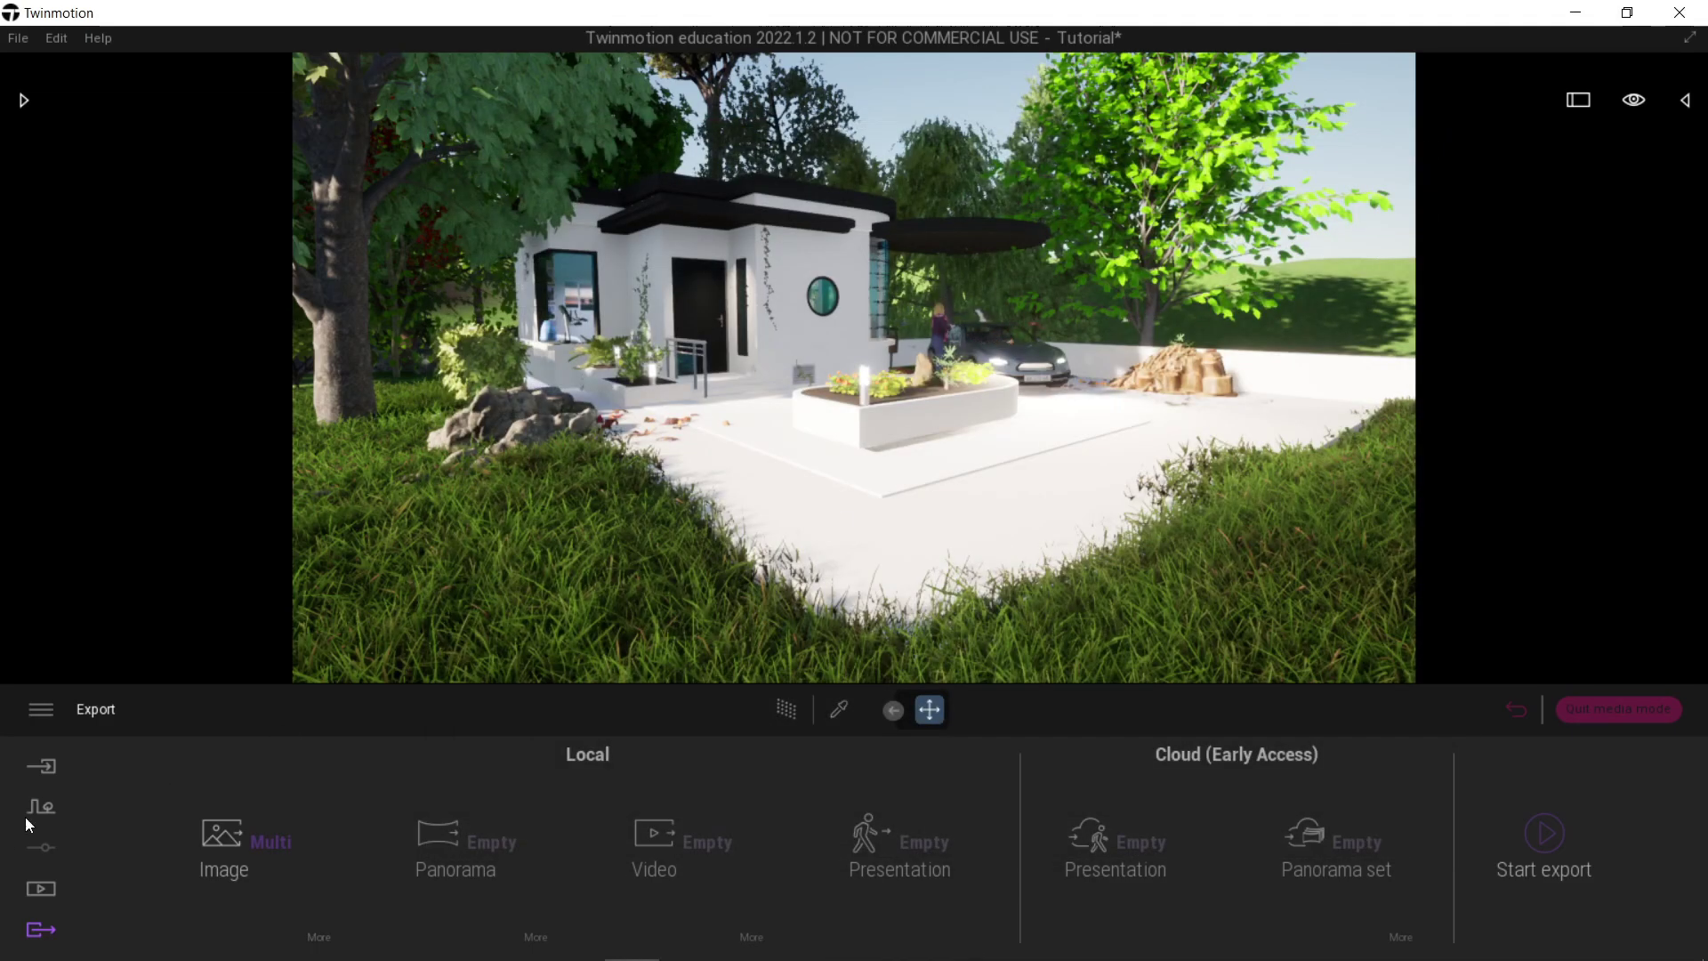
# Return to the media images and open the detailed settings of Image9.
pyautogui.moveTo(741, 405); pyautogui.dragTo(552, 391, button='right')
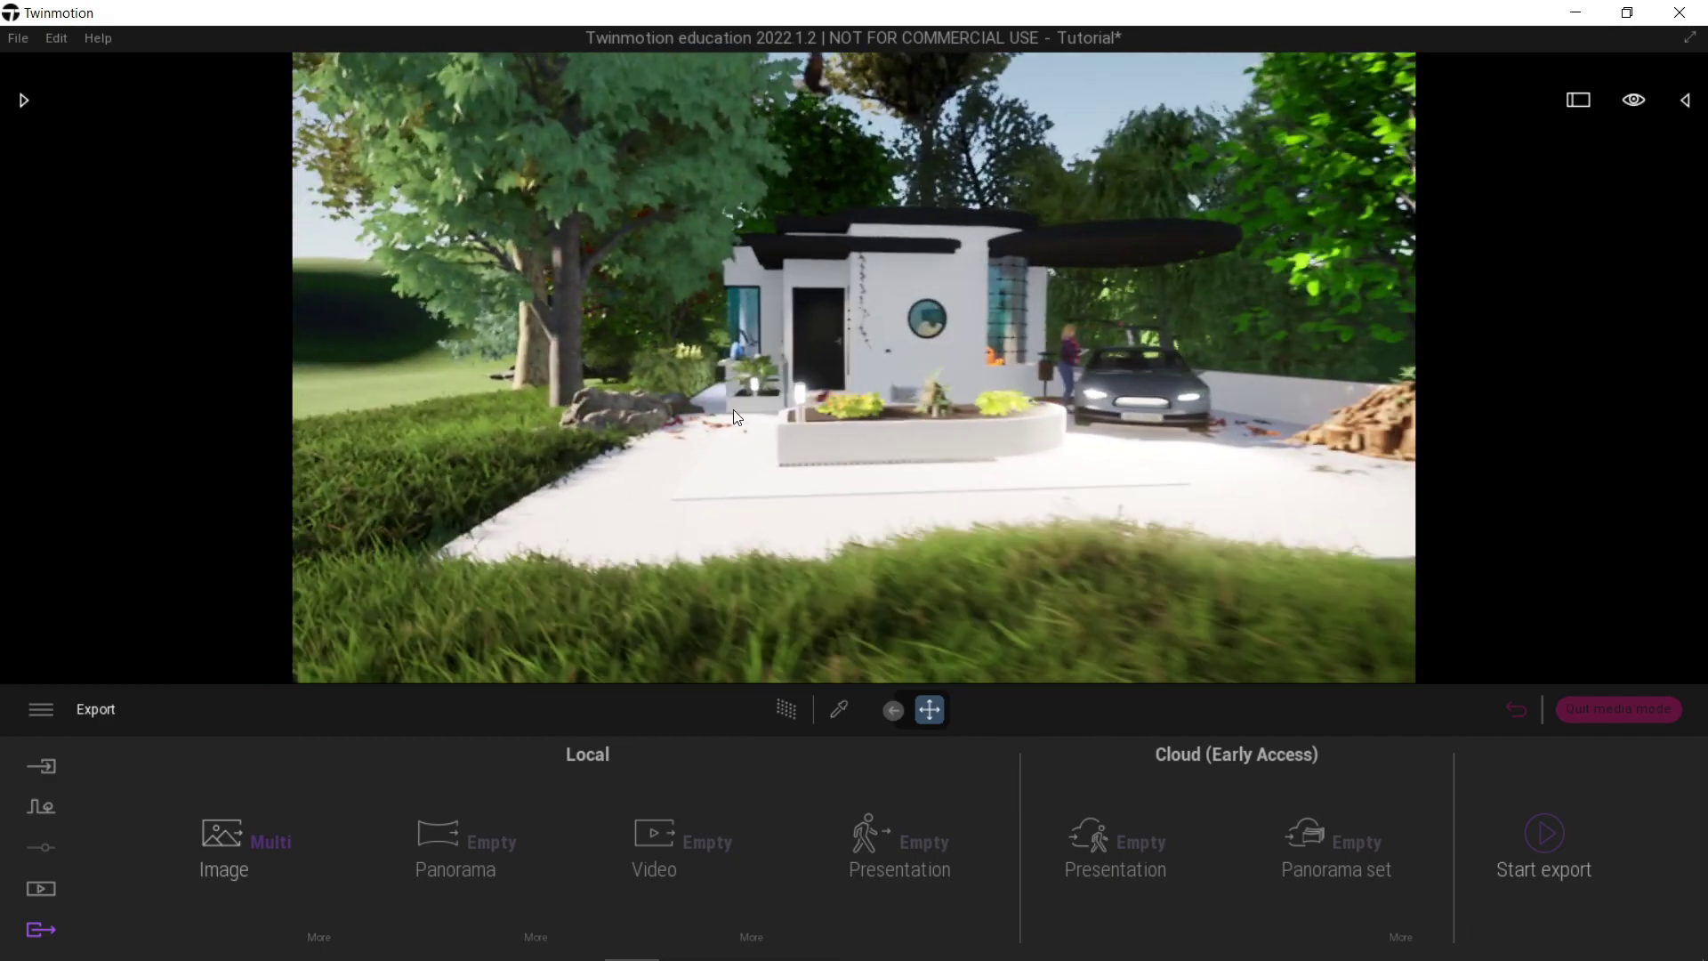
pyautogui.click(55, 887)
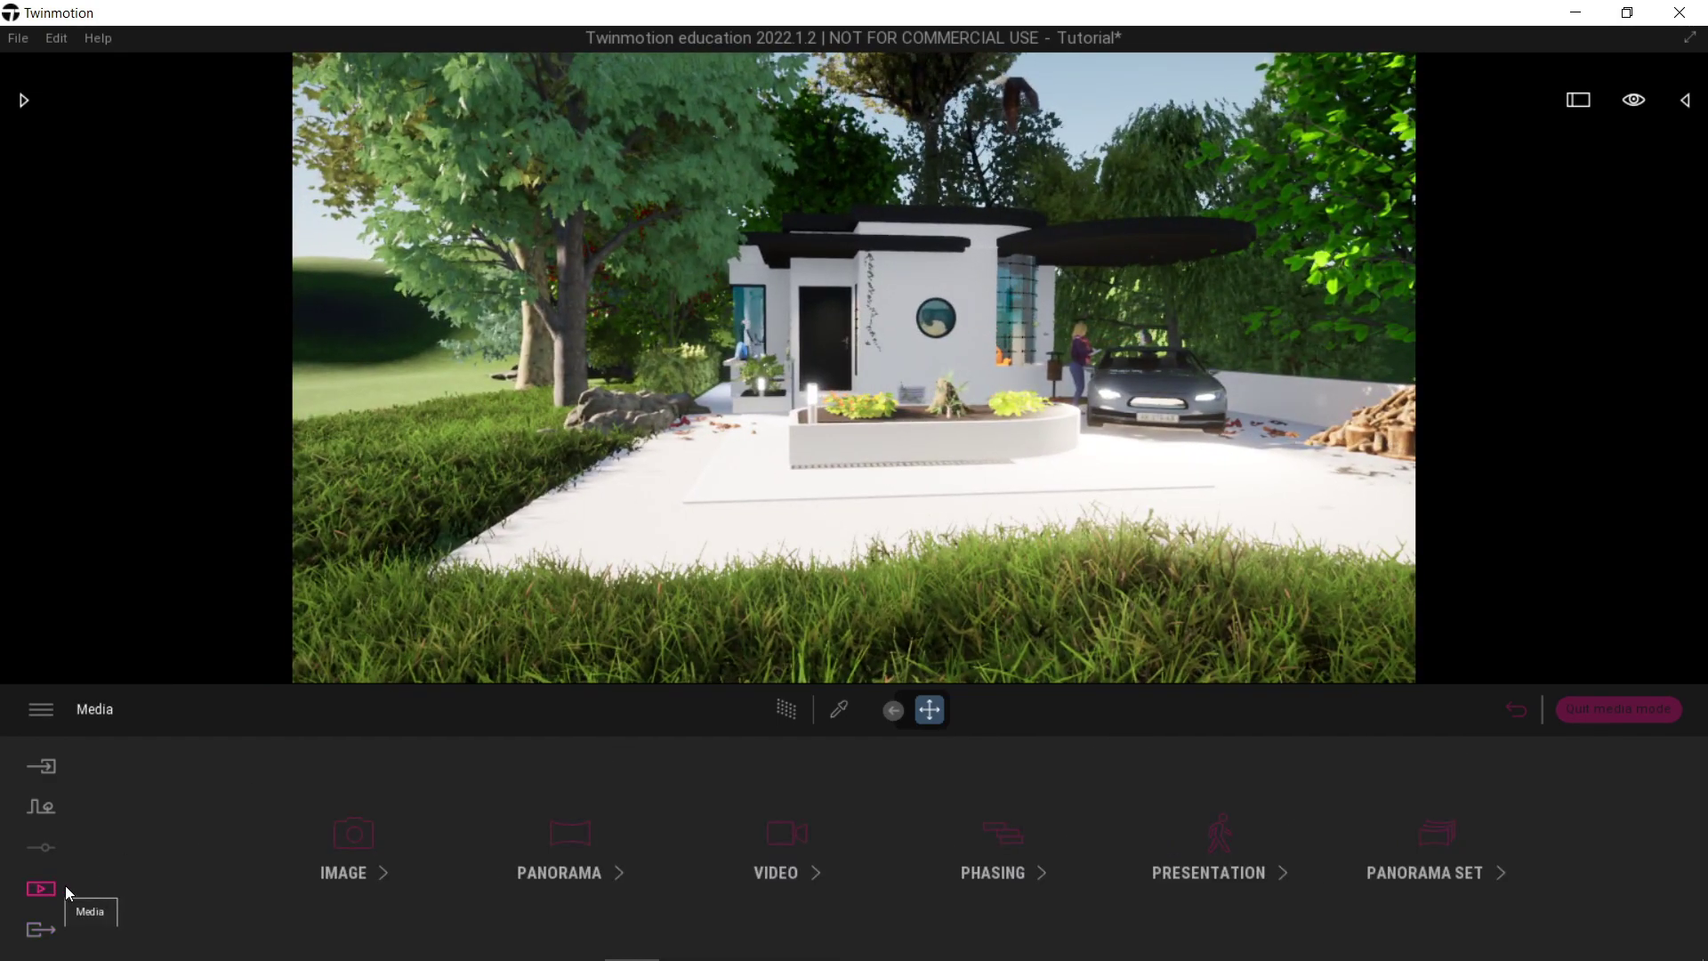
pyautogui.click(361, 843)
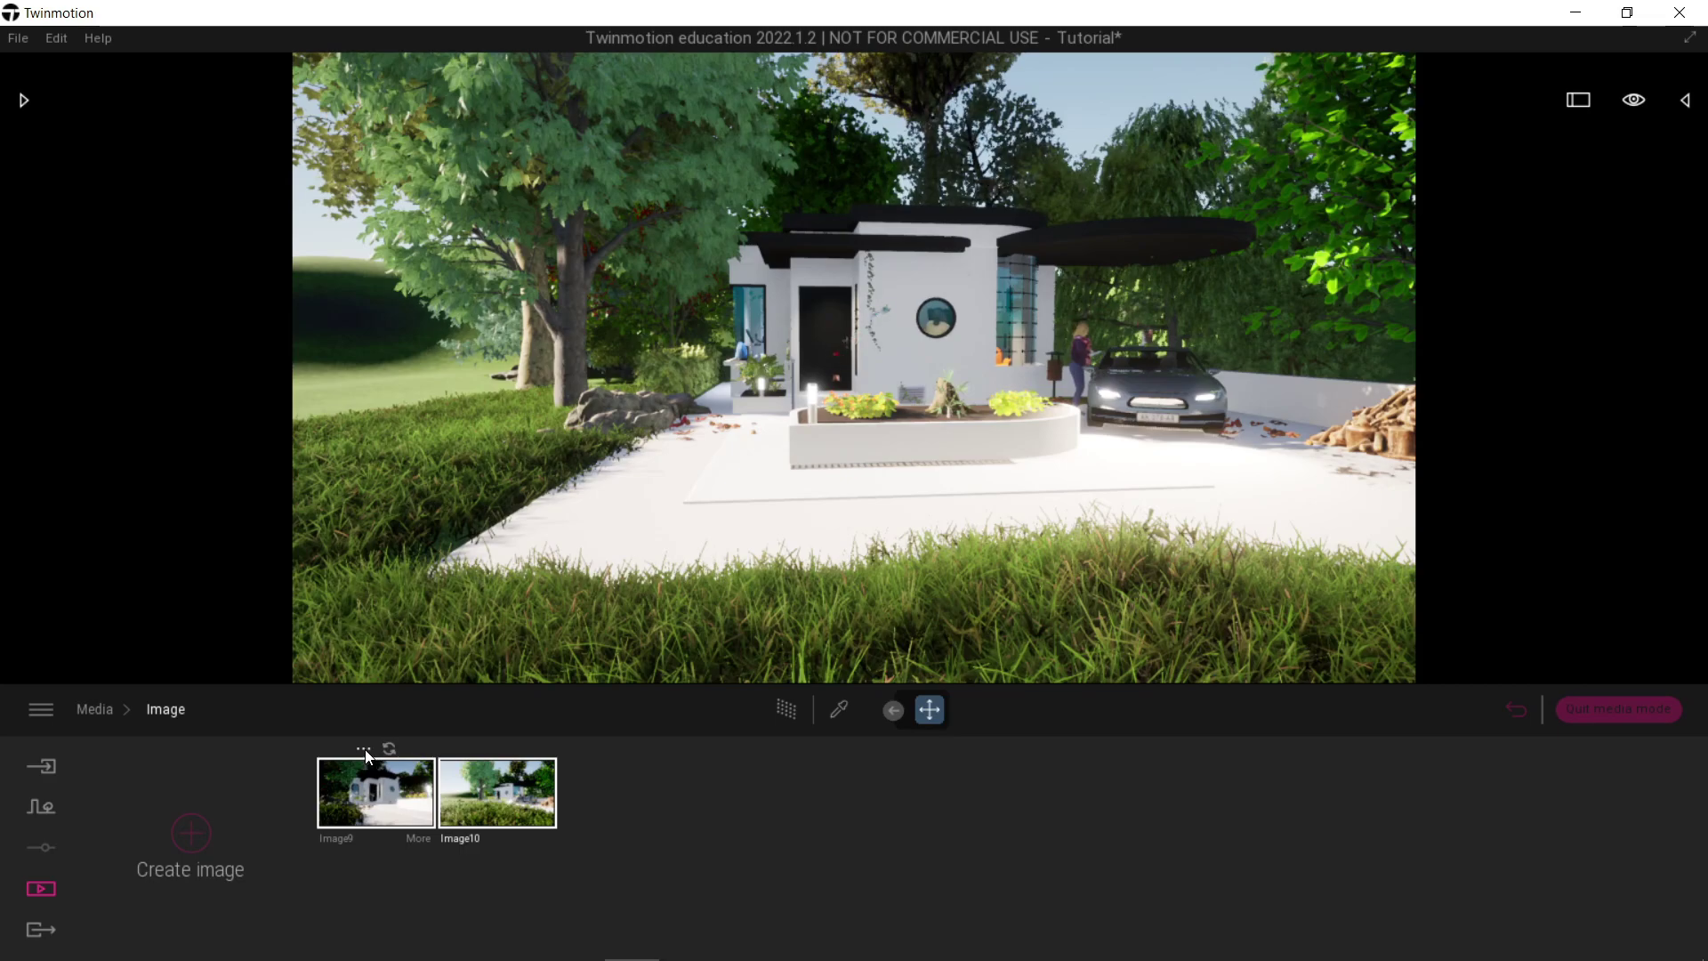
pyautogui.click(365, 750)
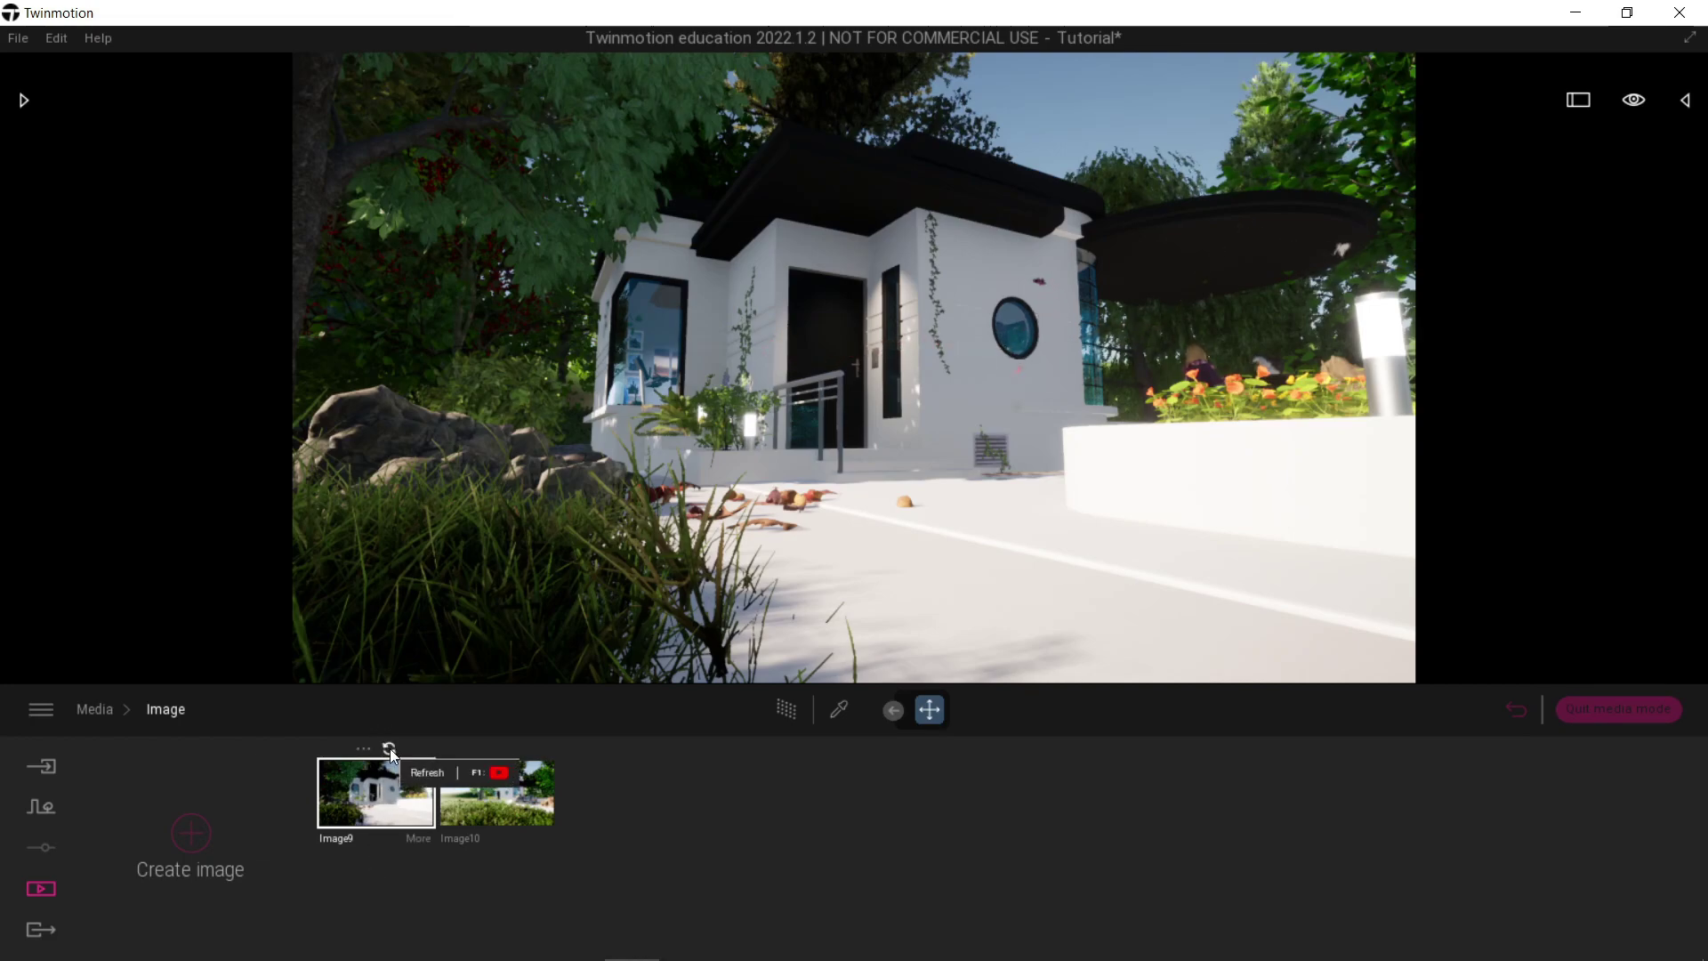
pyautogui.click(416, 844)
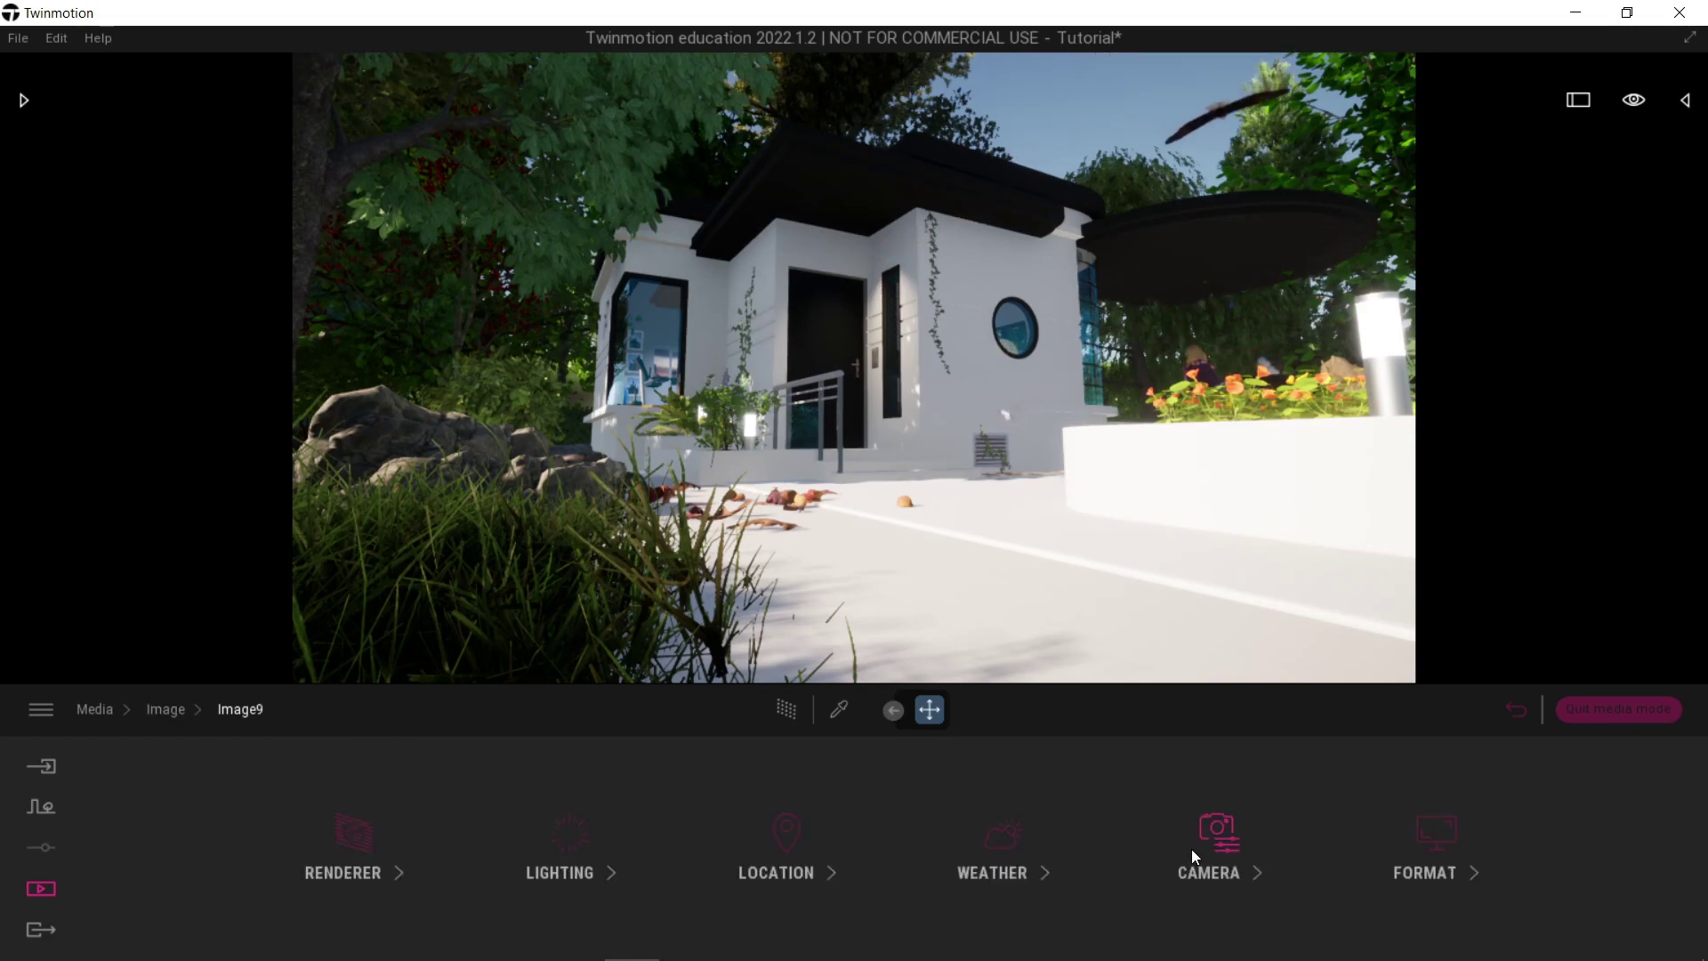
# Reframe the view on the house front with the planter and parked car, and open Image9's picture format settings.
pyautogui.press('d')
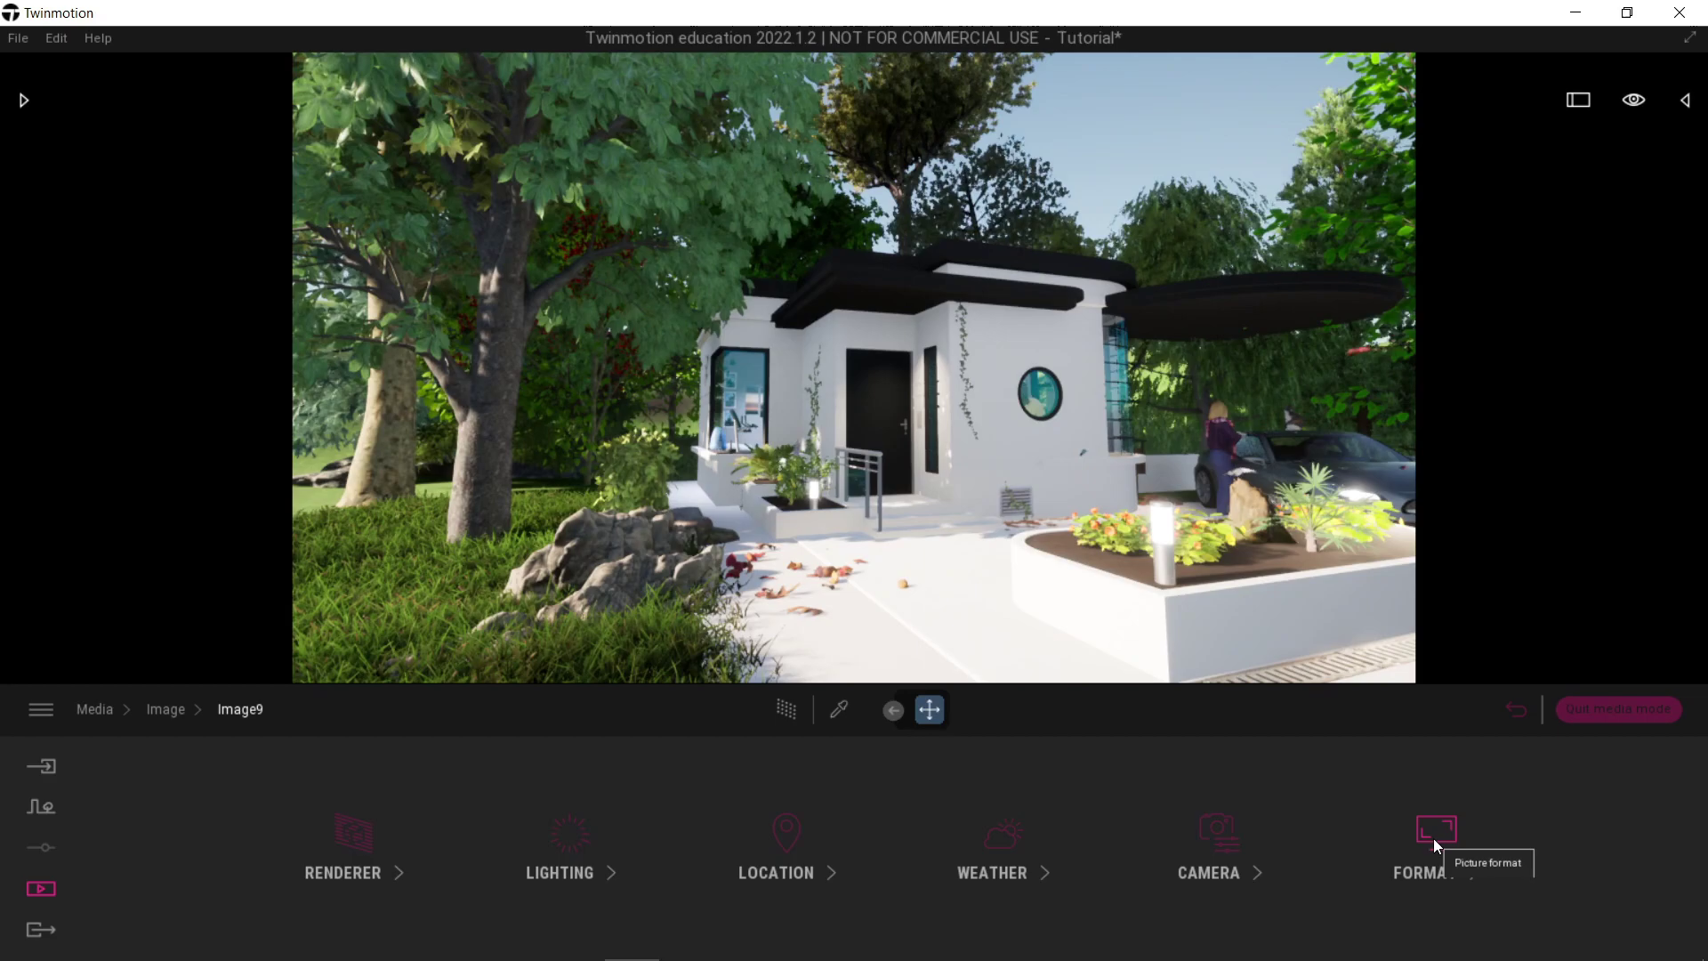
pyautogui.press('d')
pyautogui.press('a')
pyautogui.press('d')
pyautogui.moveTo(1228, 539); pyautogui.dragTo(1151, 540, button='right')
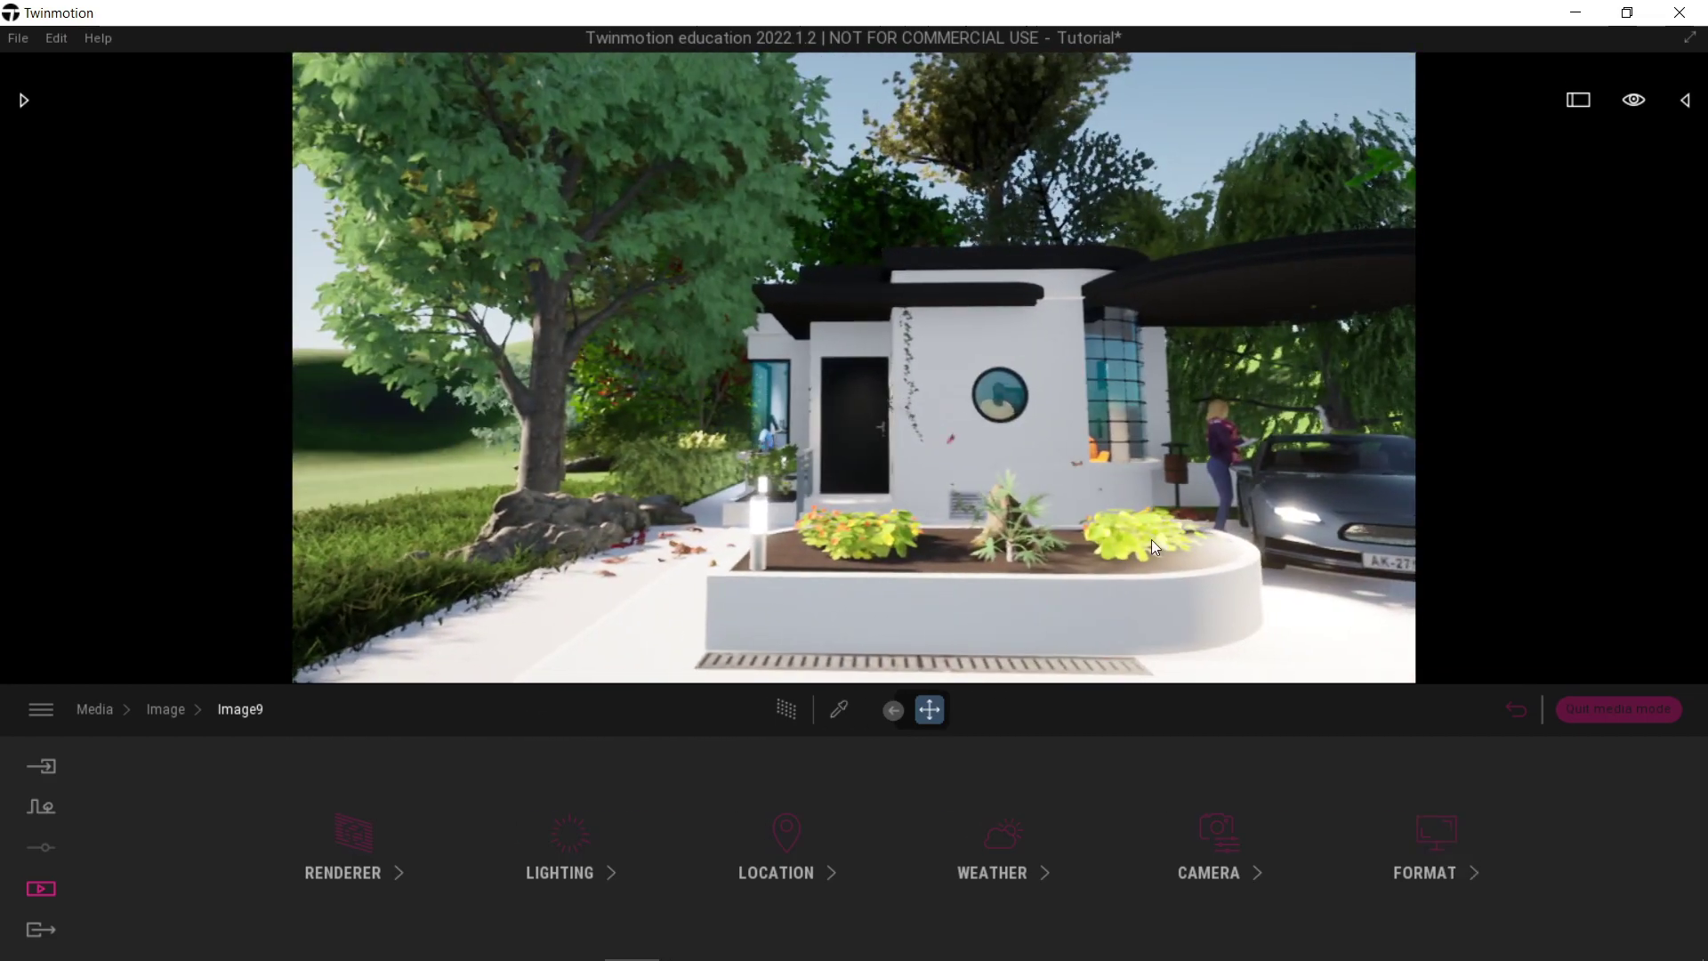
pyautogui.press('d')
pyautogui.click(1436, 836)
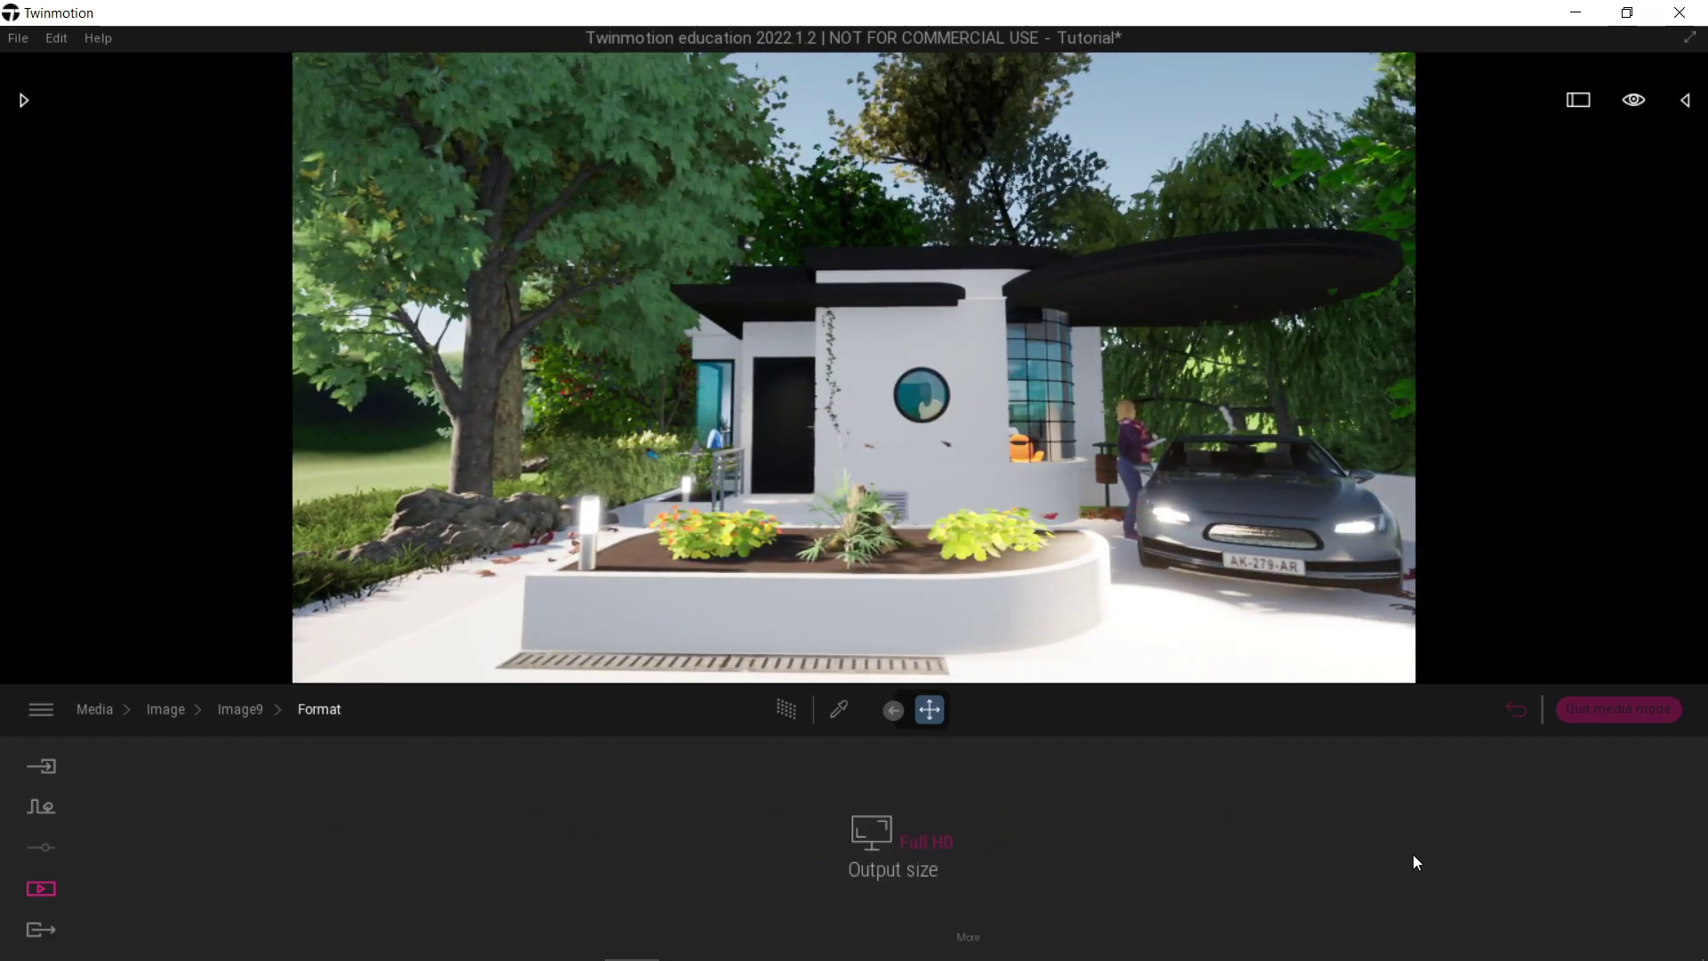
# Switch Image9's output size to Custom and open its width and height settings.
pyautogui.click(951, 852)
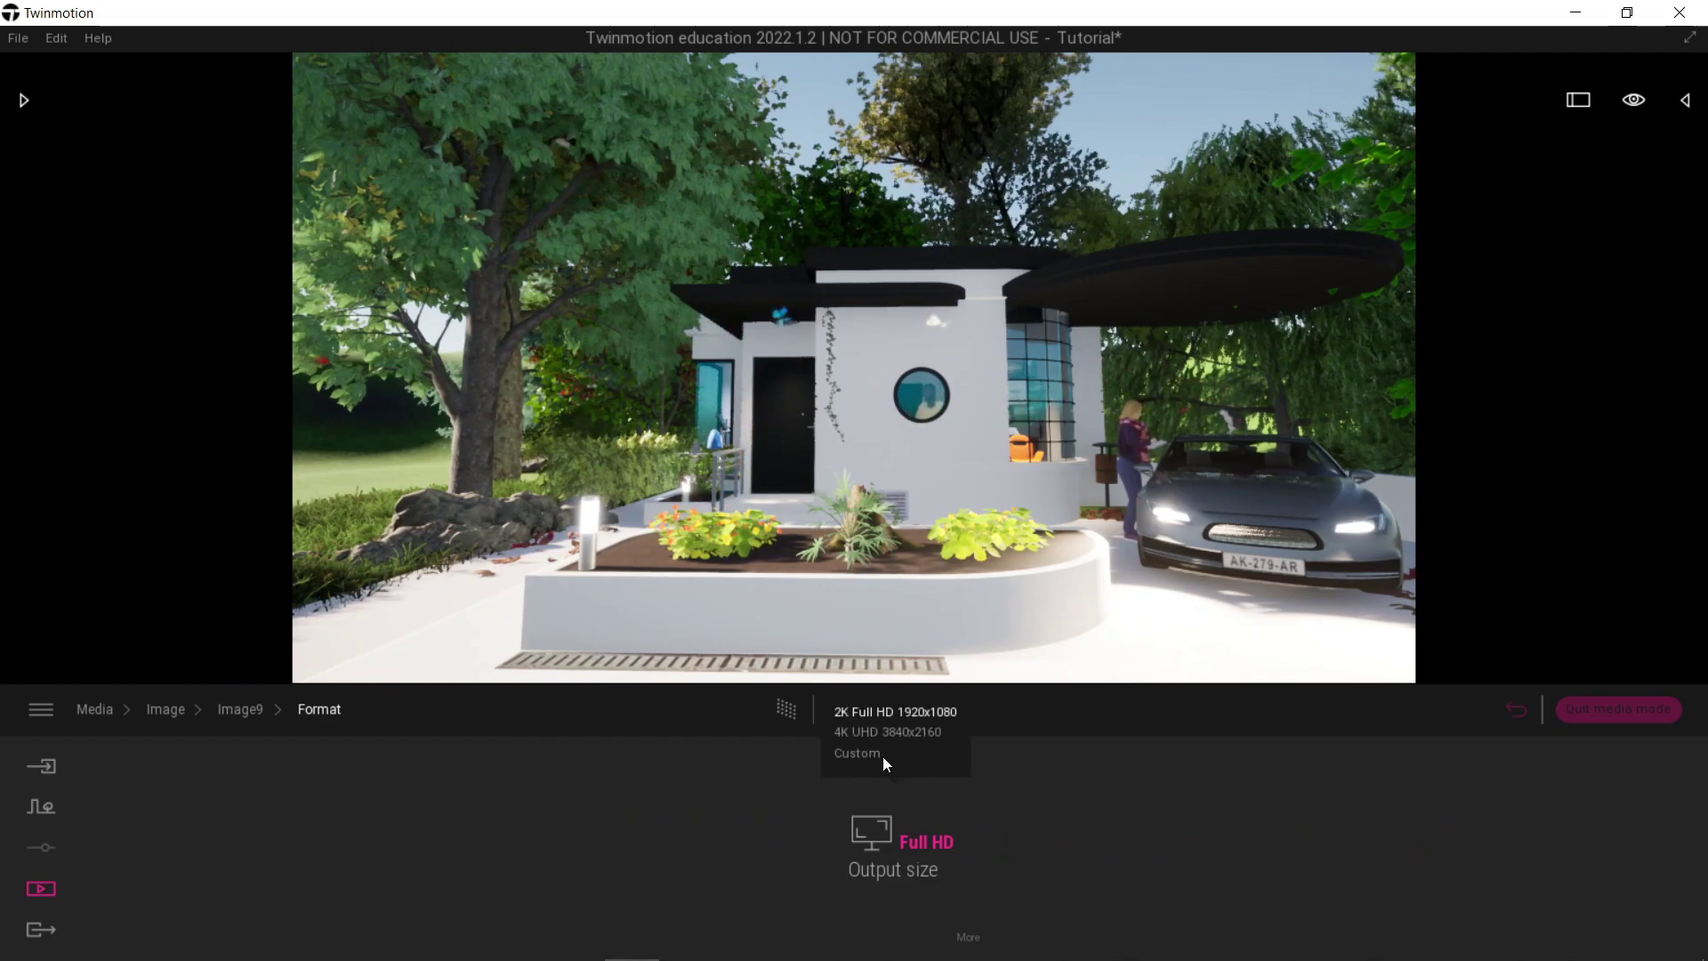
pyautogui.click(907, 713)
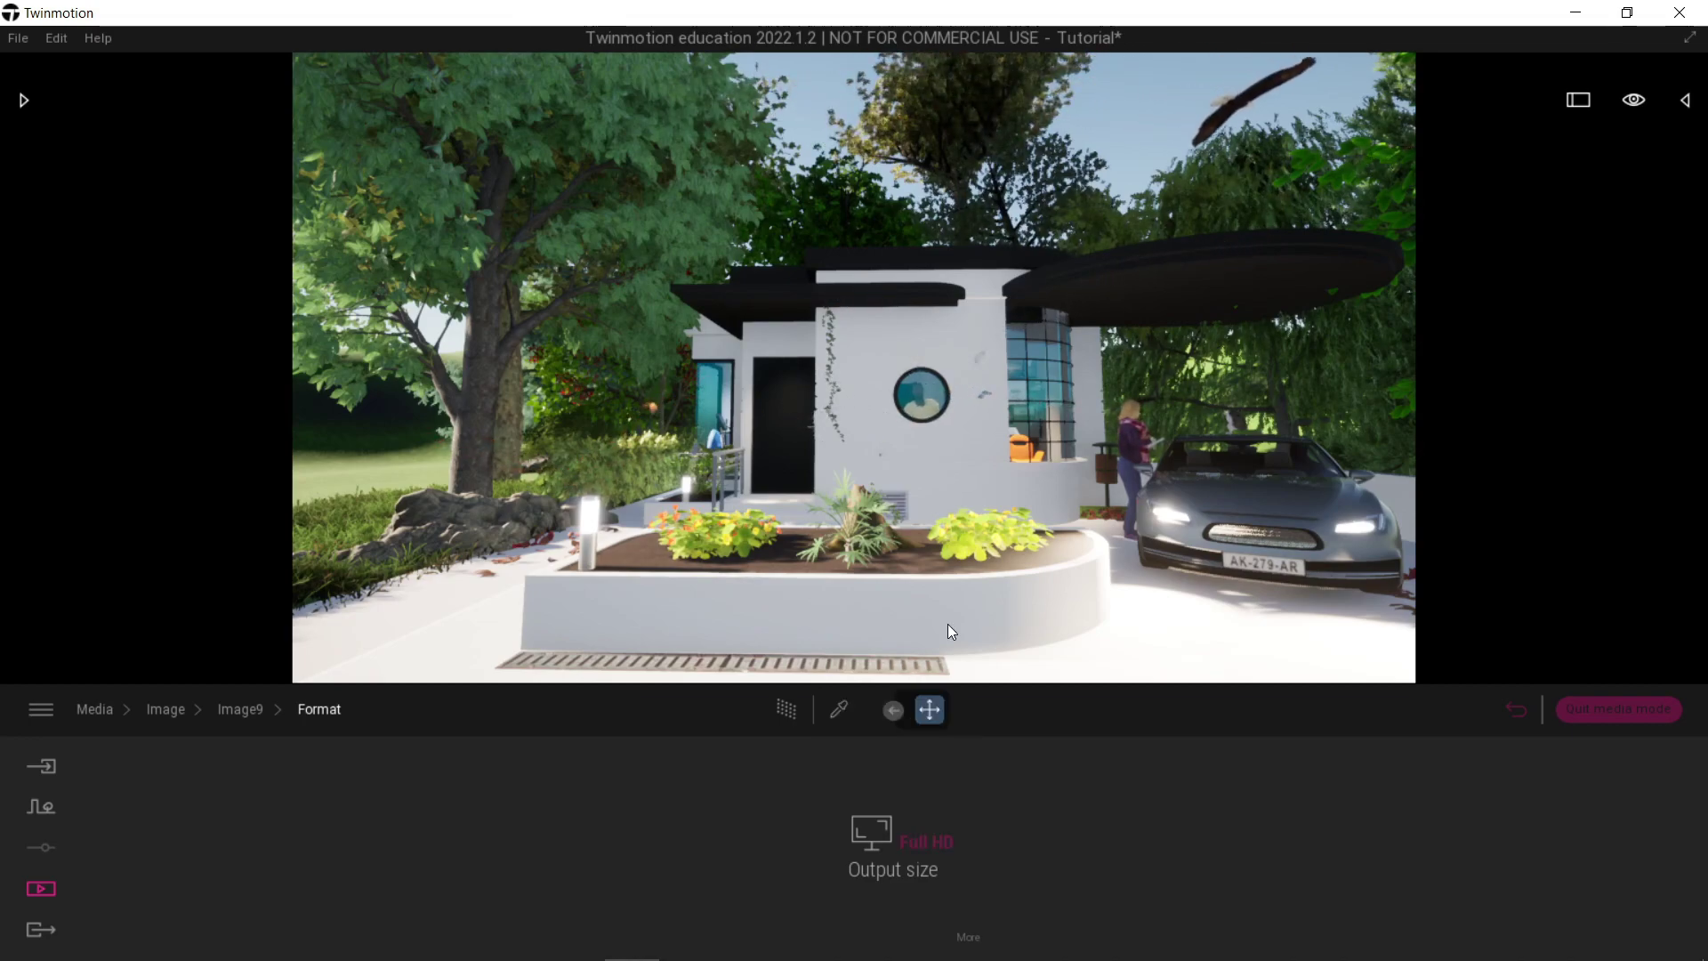
pyautogui.click(925, 840)
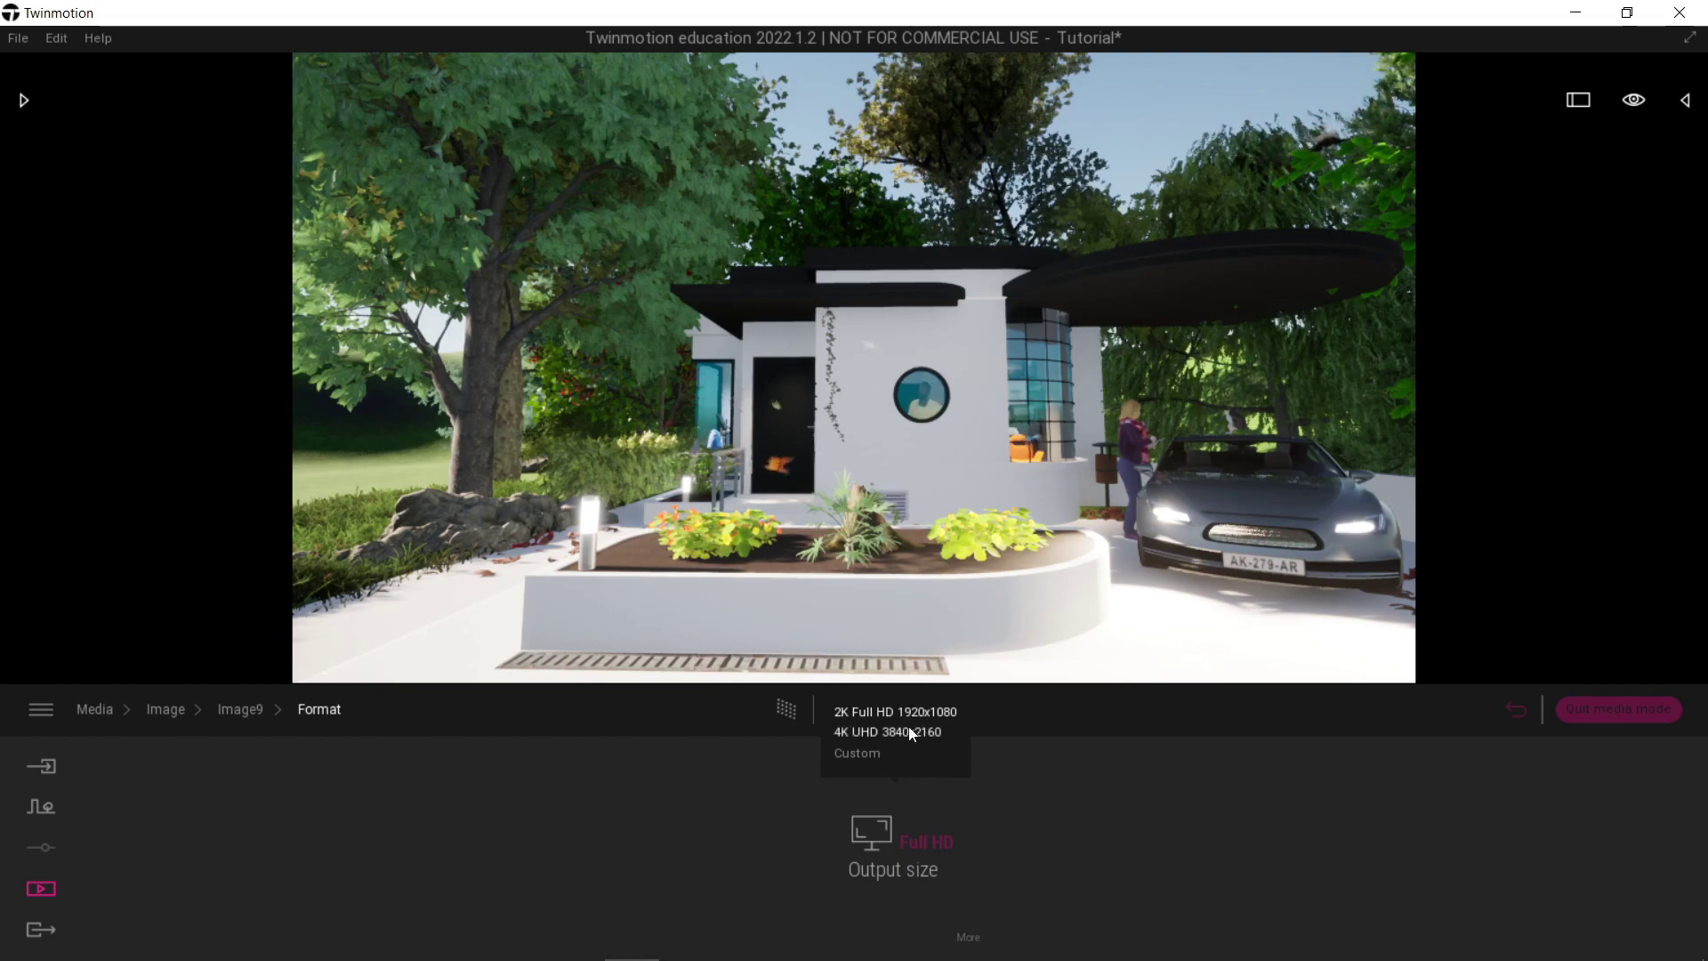
pyautogui.click(863, 755)
pyautogui.click(970, 941)
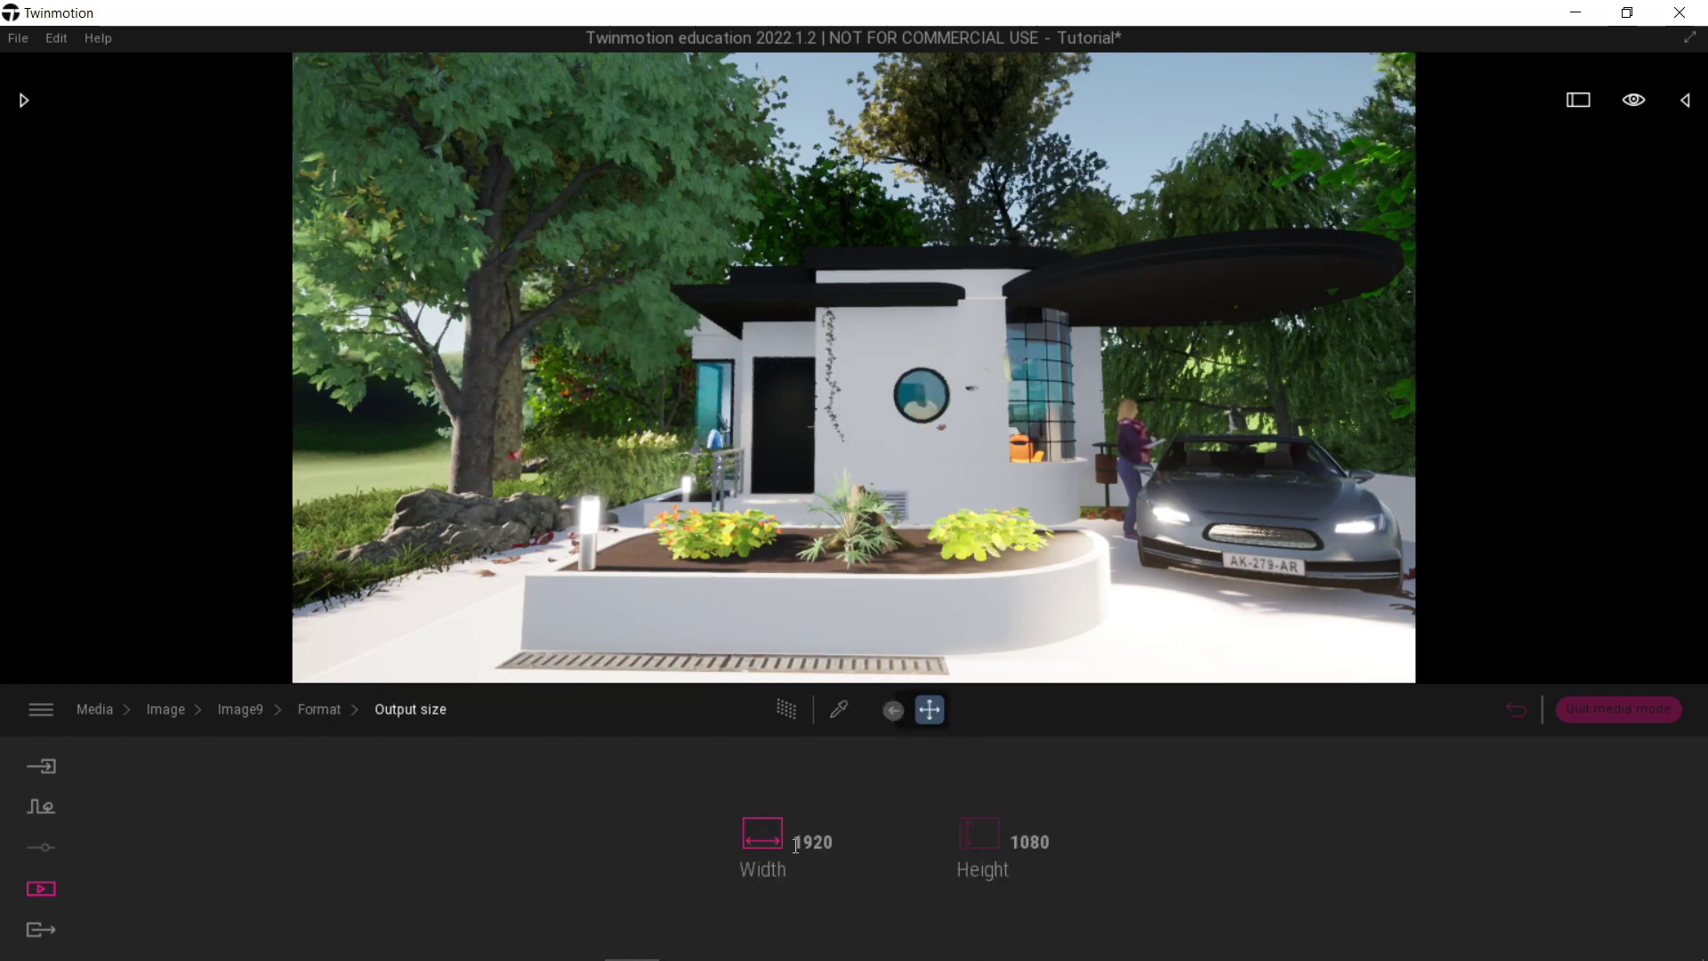
# Set Image9's custom output size to a width of 1080 and a height of 1920.
pyautogui.moveTo(828, 623); pyautogui.dragTo(738, 658, button='right')
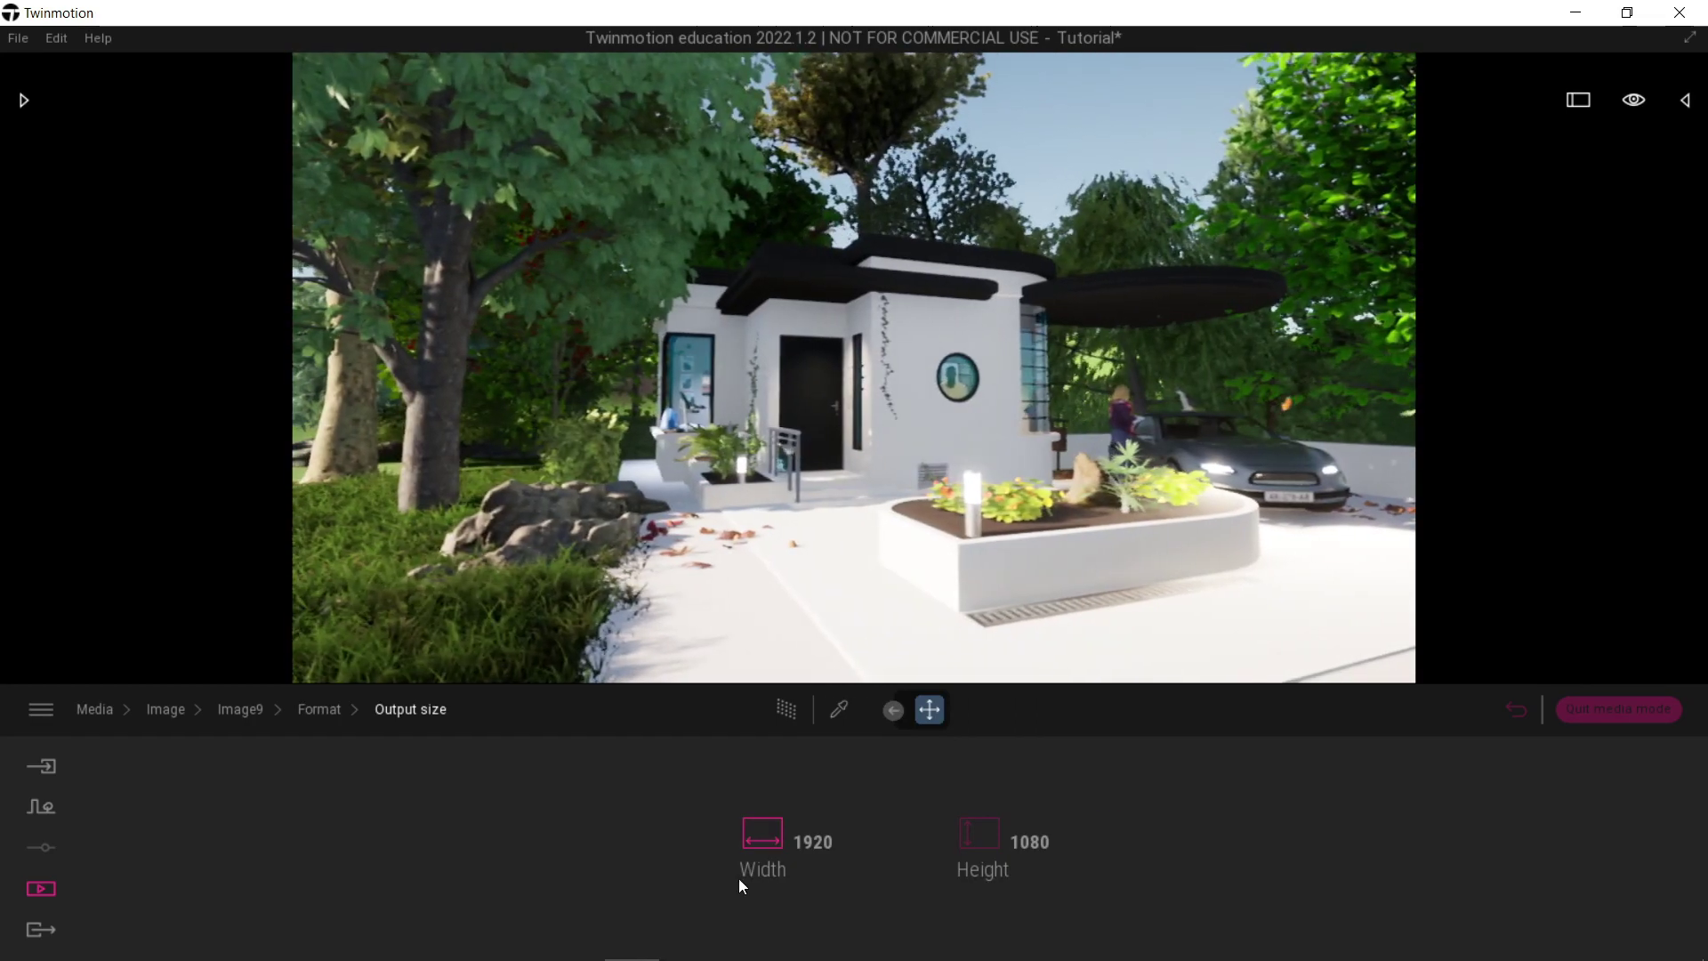
pyautogui.scroll(1, 860, 607)
pyautogui.scroll(-2, 859, 607)
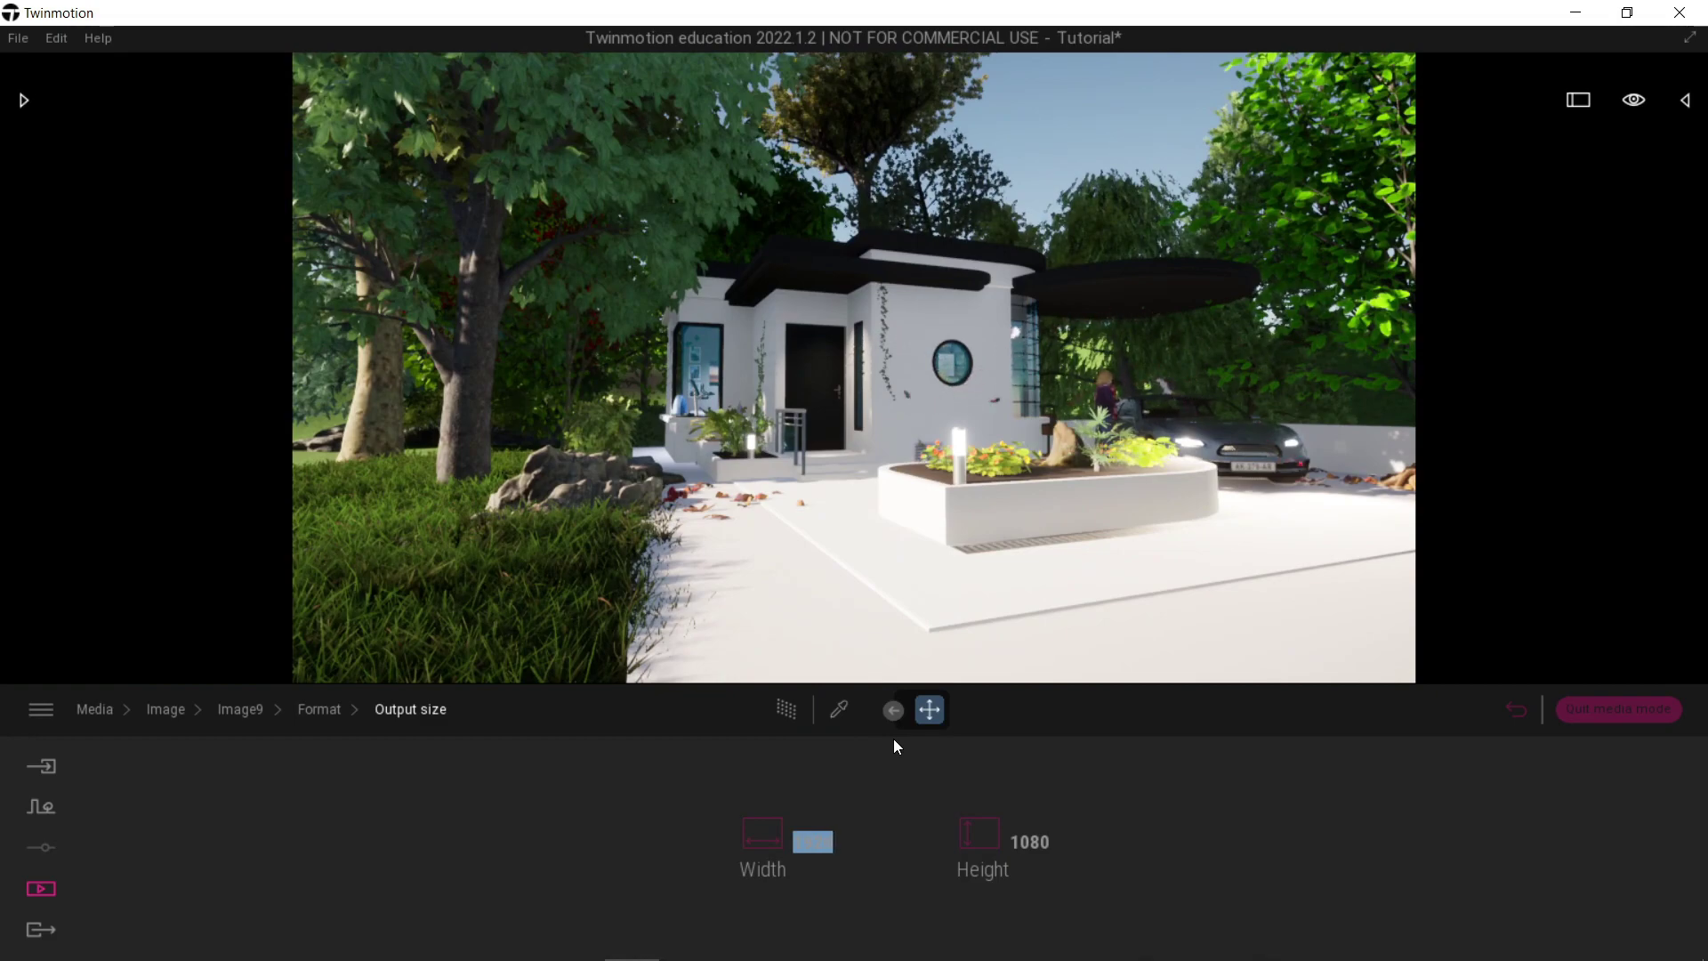
pyautogui.write('1080')
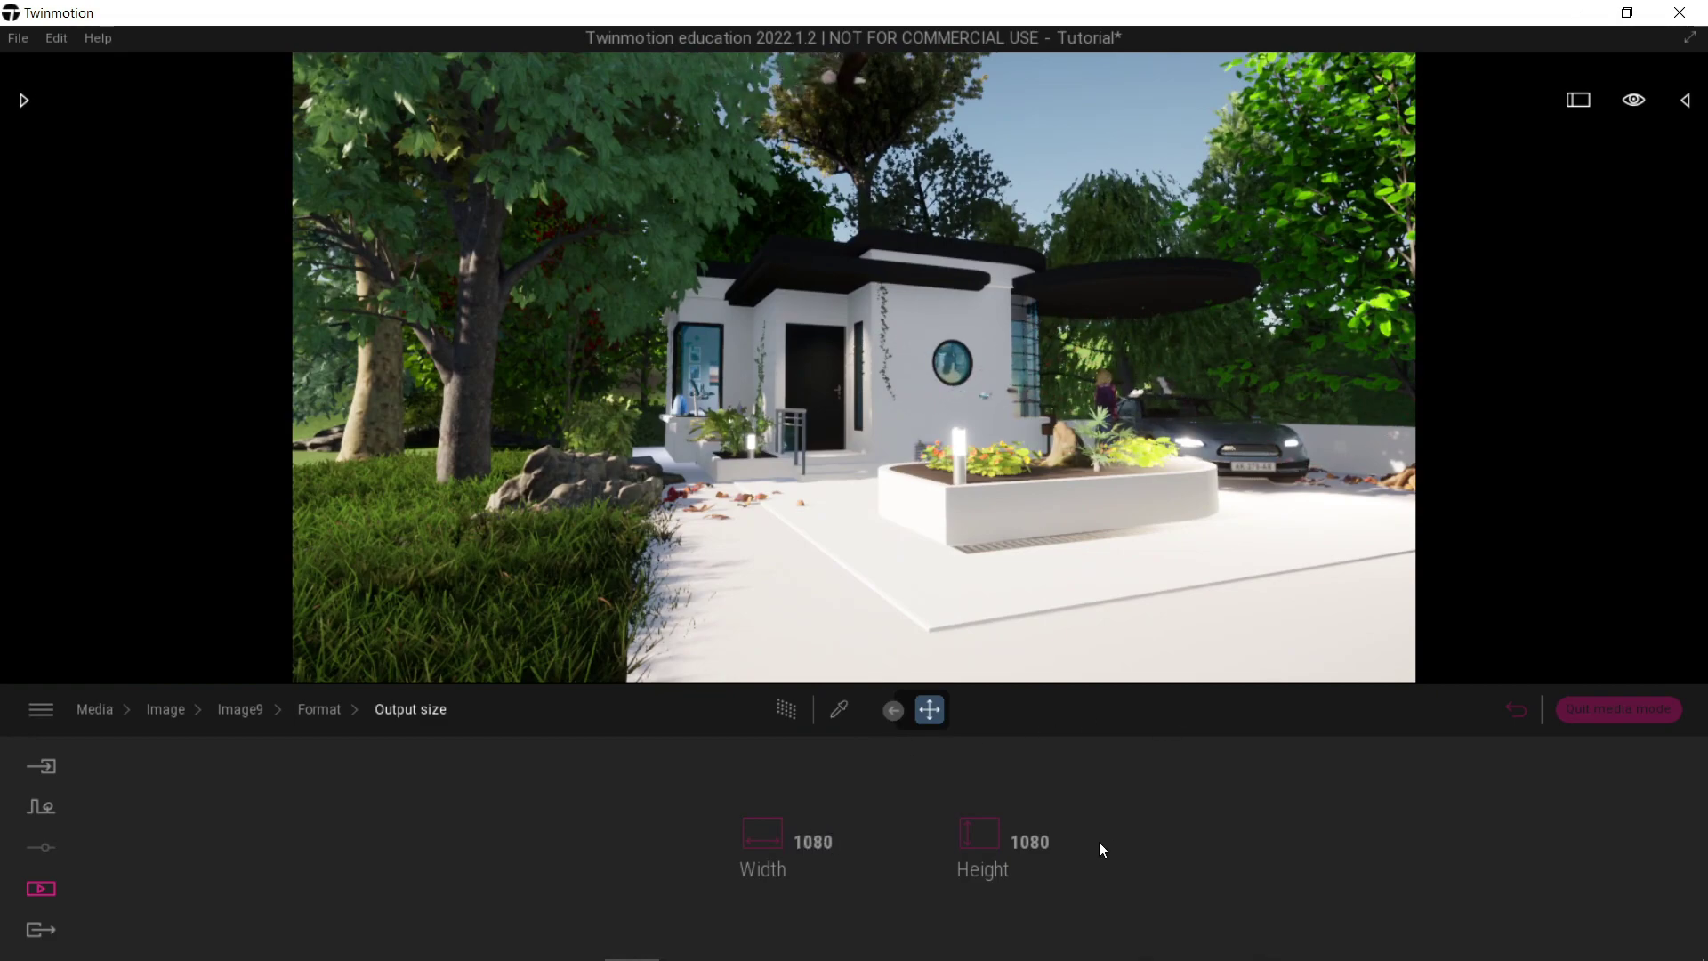
pyautogui.click(1040, 845)
pyautogui.write('192')
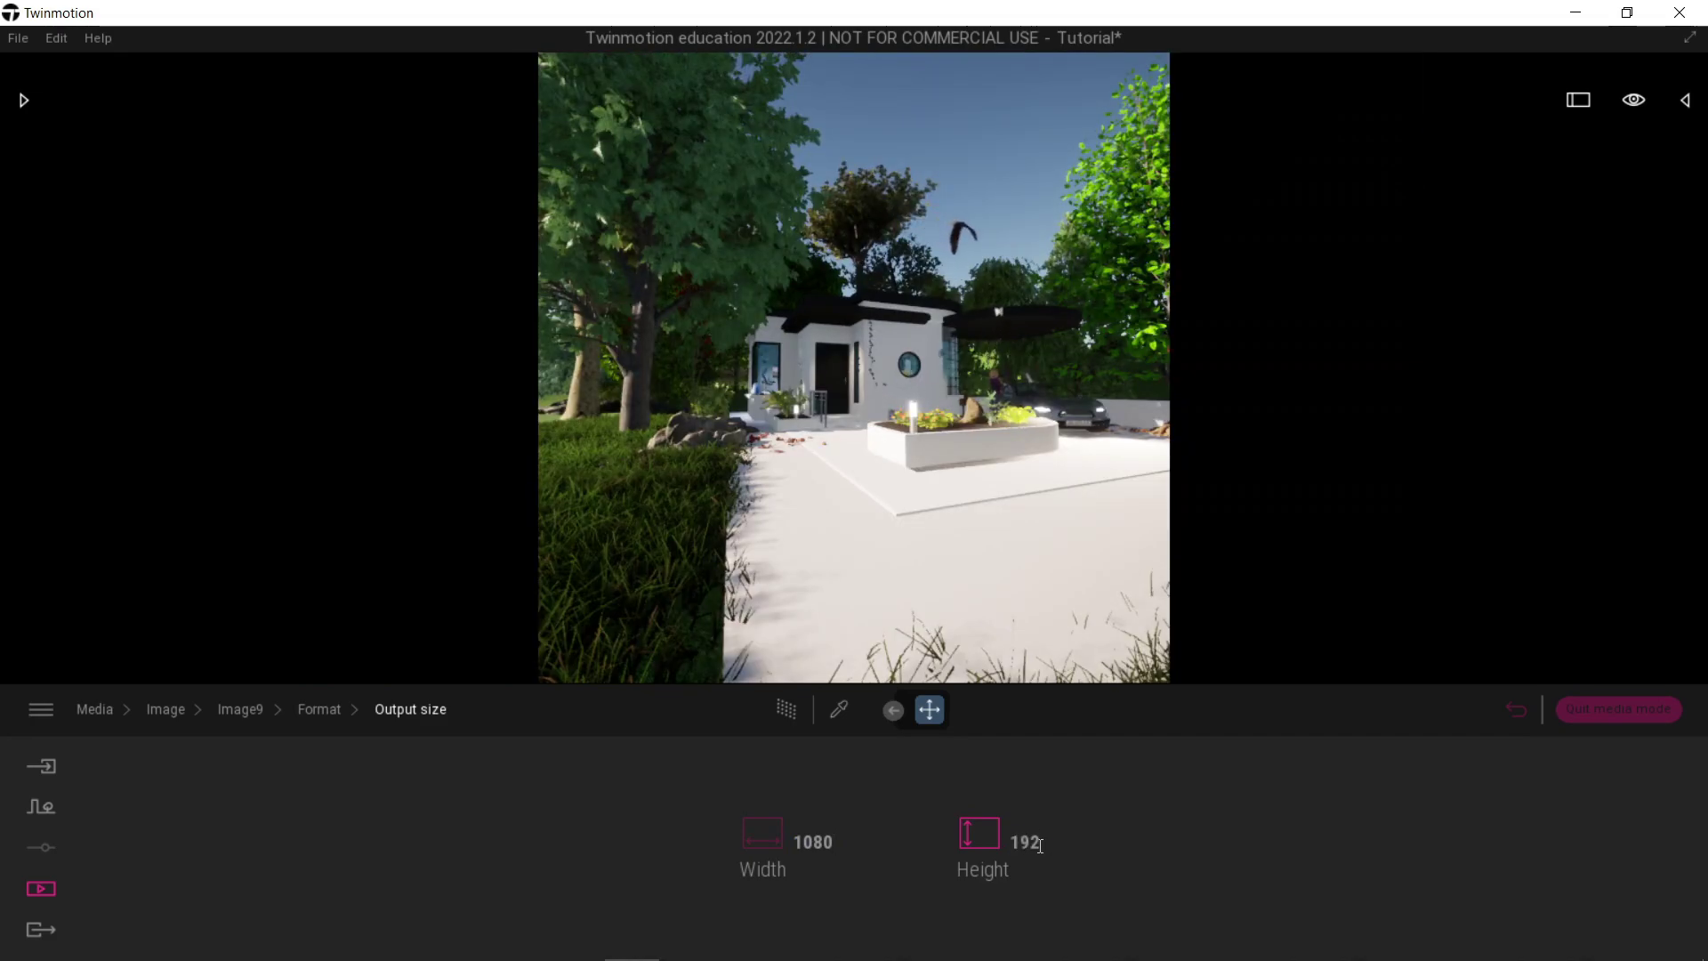
pyautogui.write('0')
pyautogui.press('Return')
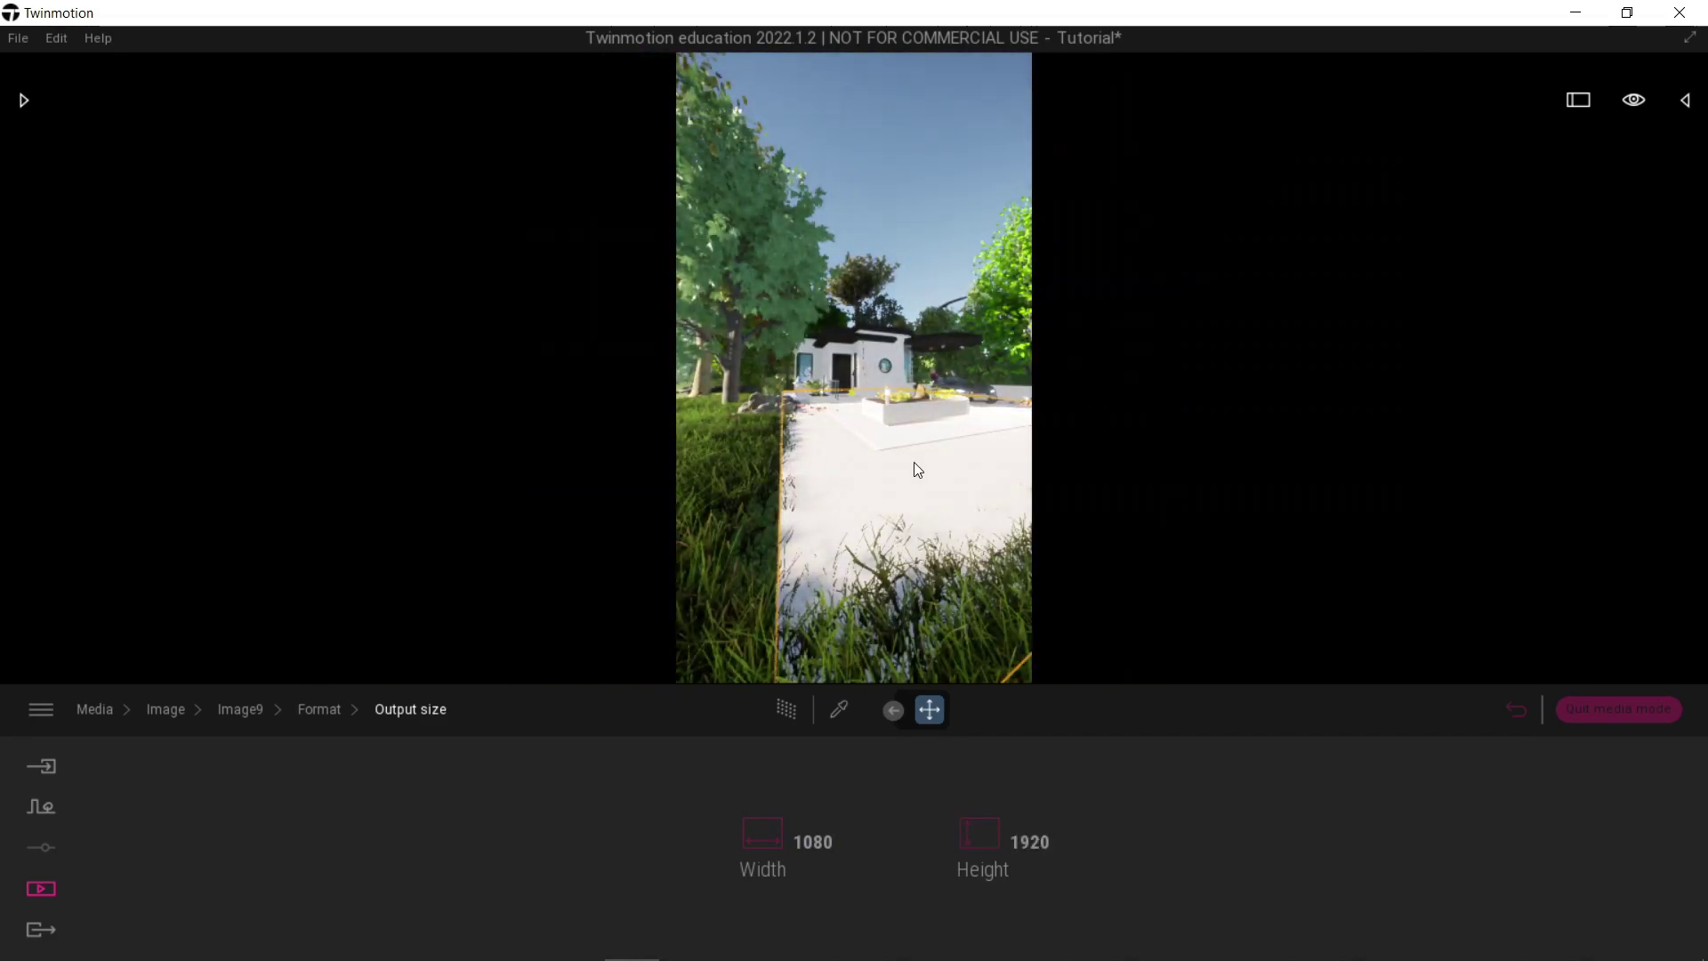
# Reframe the portrait view closer to the house, with the planter and drain grate in the foreground.
pyautogui.scroll(5, 915, 462)
pyautogui.scroll(-3, 914, 461)
pyautogui.scroll(-3, 911, 439)
pyautogui.moveTo(910, 440)
pyautogui.mouseDown(button='middle')
pyautogui.moveTo(953, 436)
pyautogui.moveTo(925, 434)
pyautogui.mouseUp(button='middle')
pyautogui.scroll(3, 917, 436)
pyautogui.scroll(-3, 883, 445)
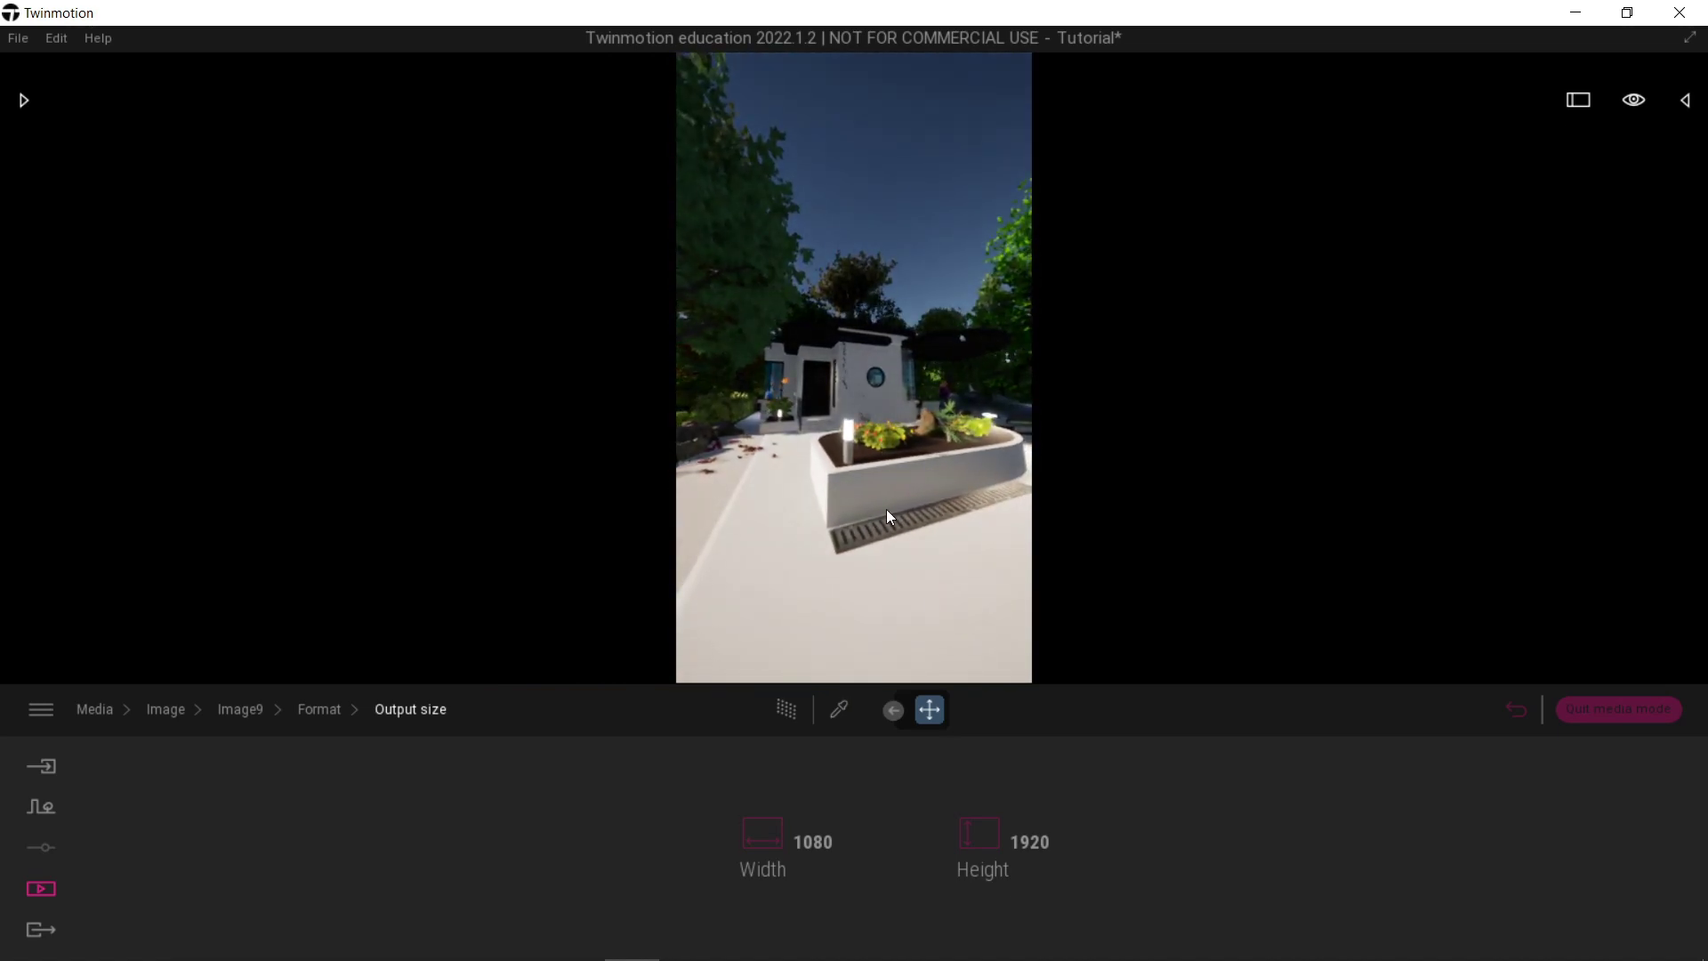
# Open Image9's camera settings and set the FOV to 60.
pyautogui.click(334, 712)
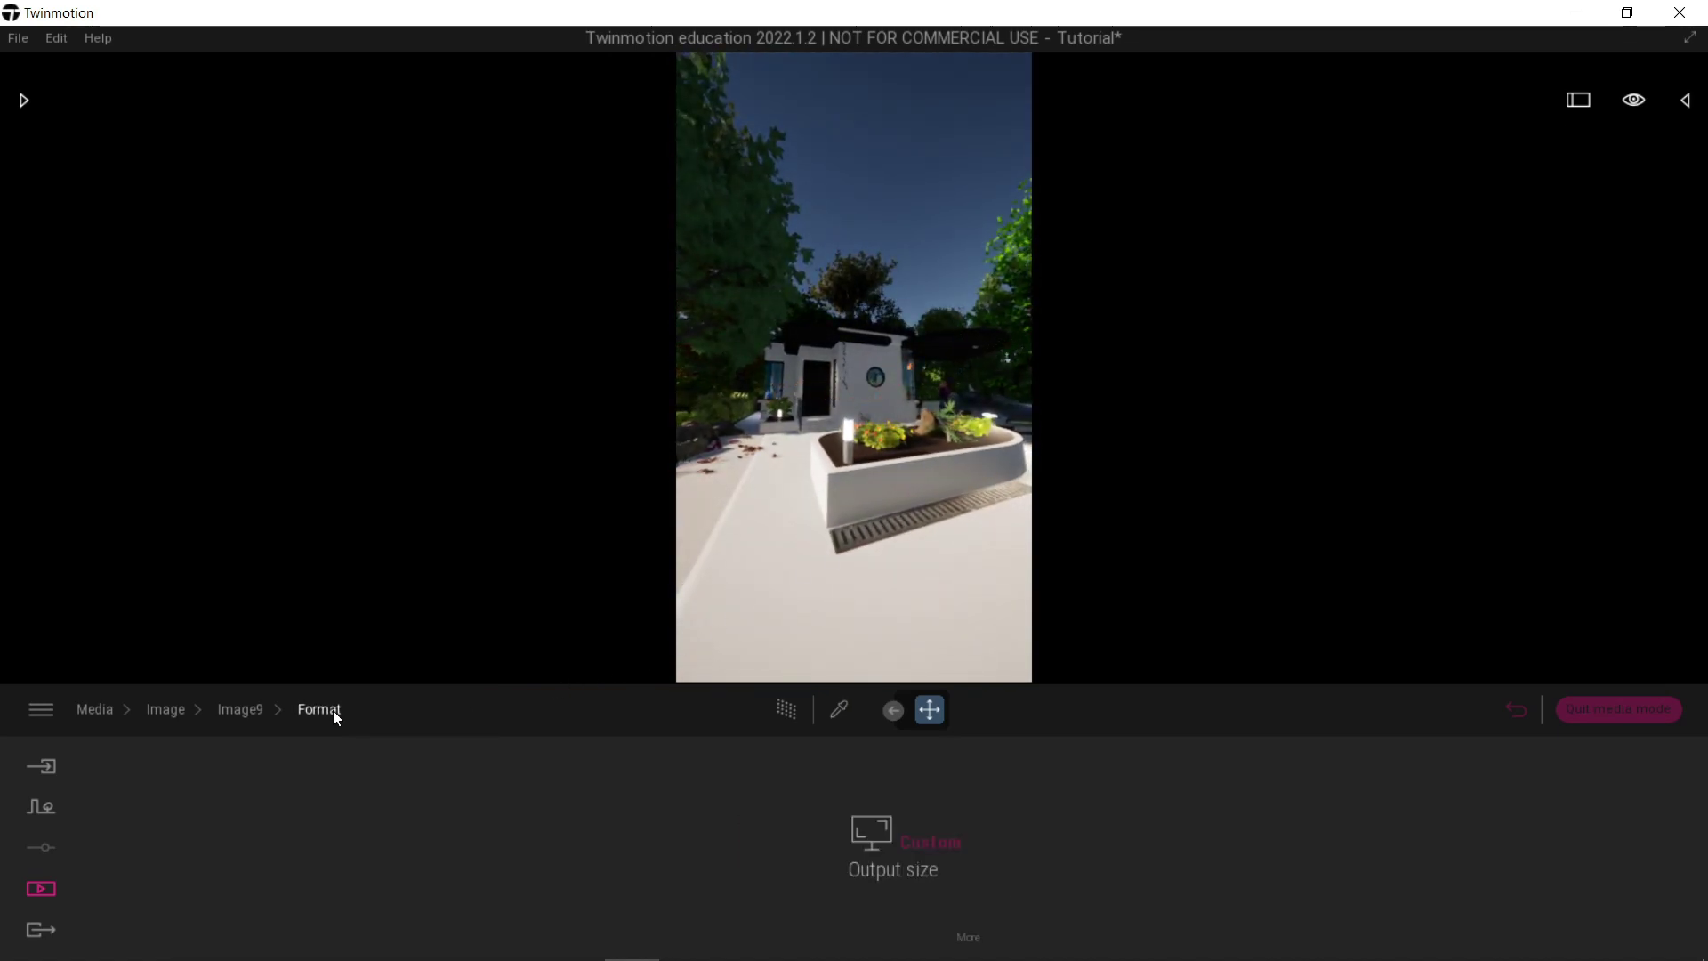
pyautogui.click(238, 719)
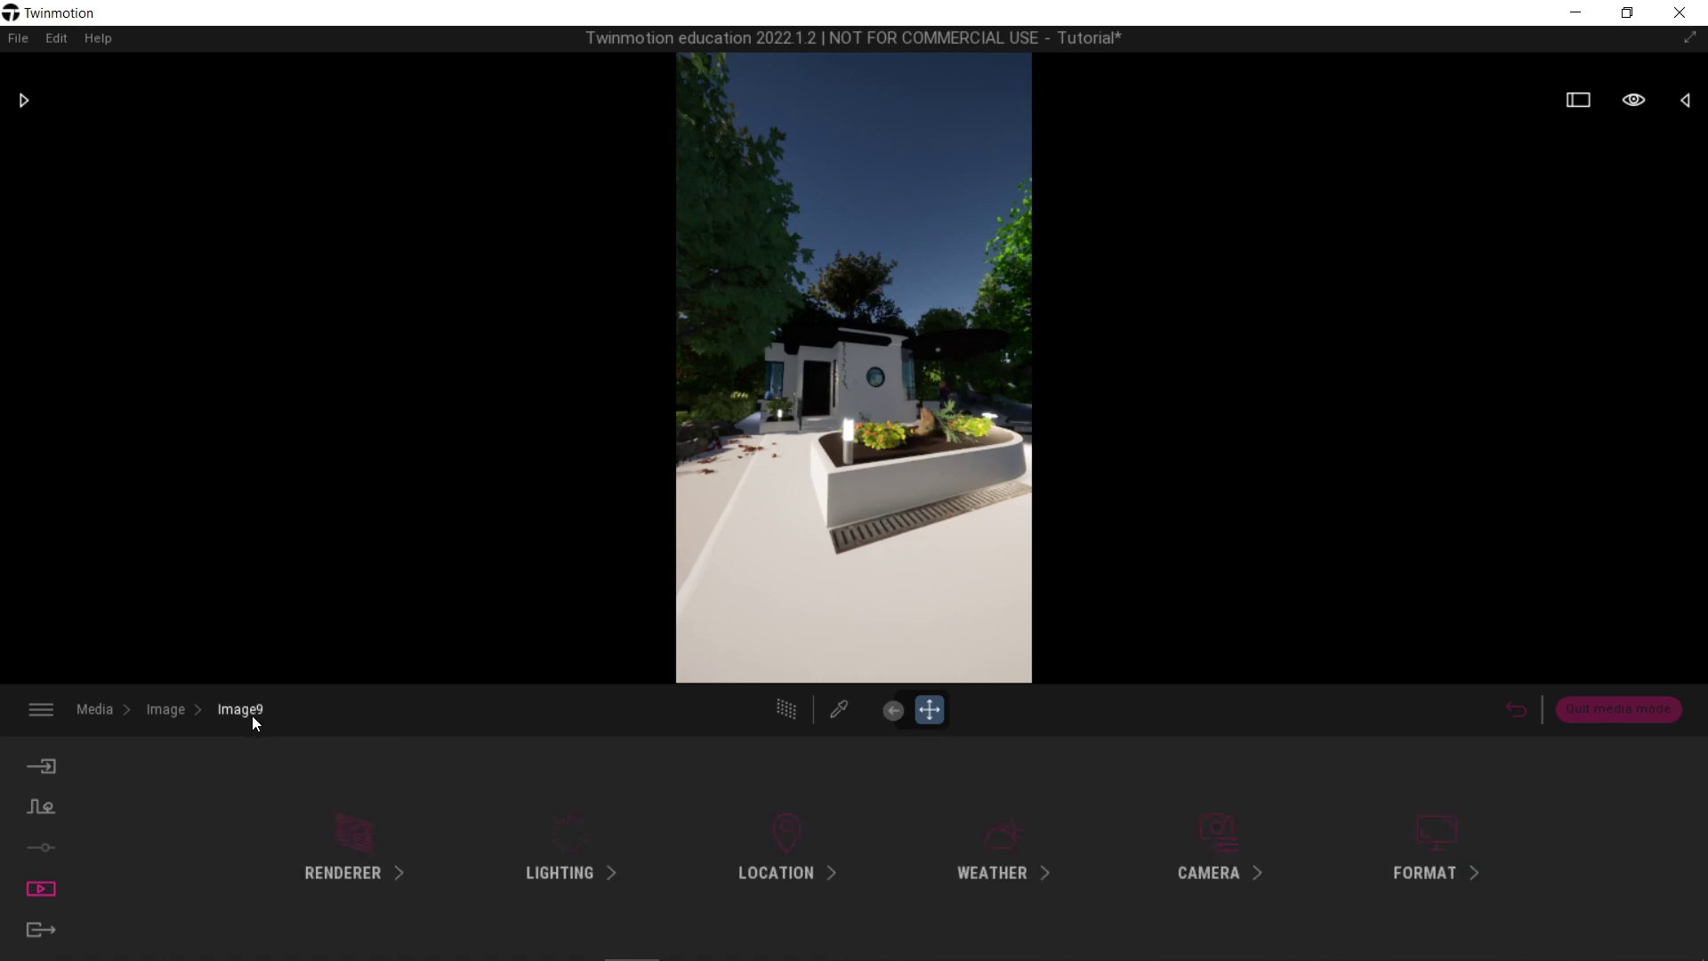
pyautogui.click(1219, 845)
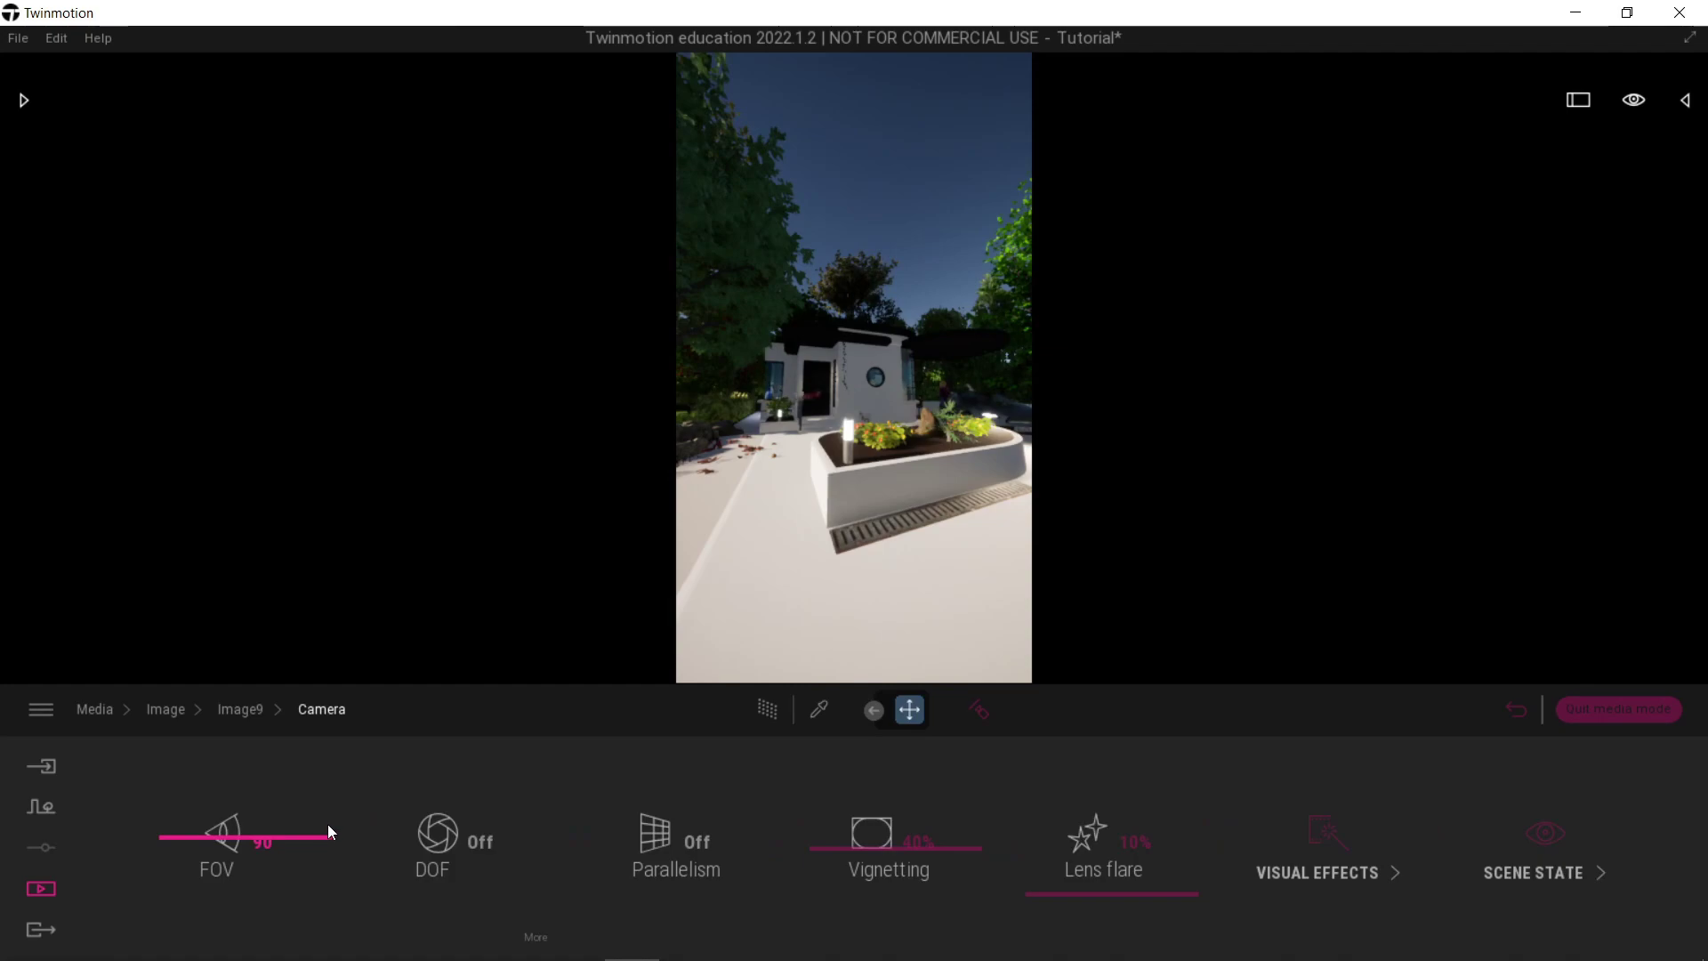
pyautogui.moveTo(330, 831); pyautogui.dragTo(326, 871)
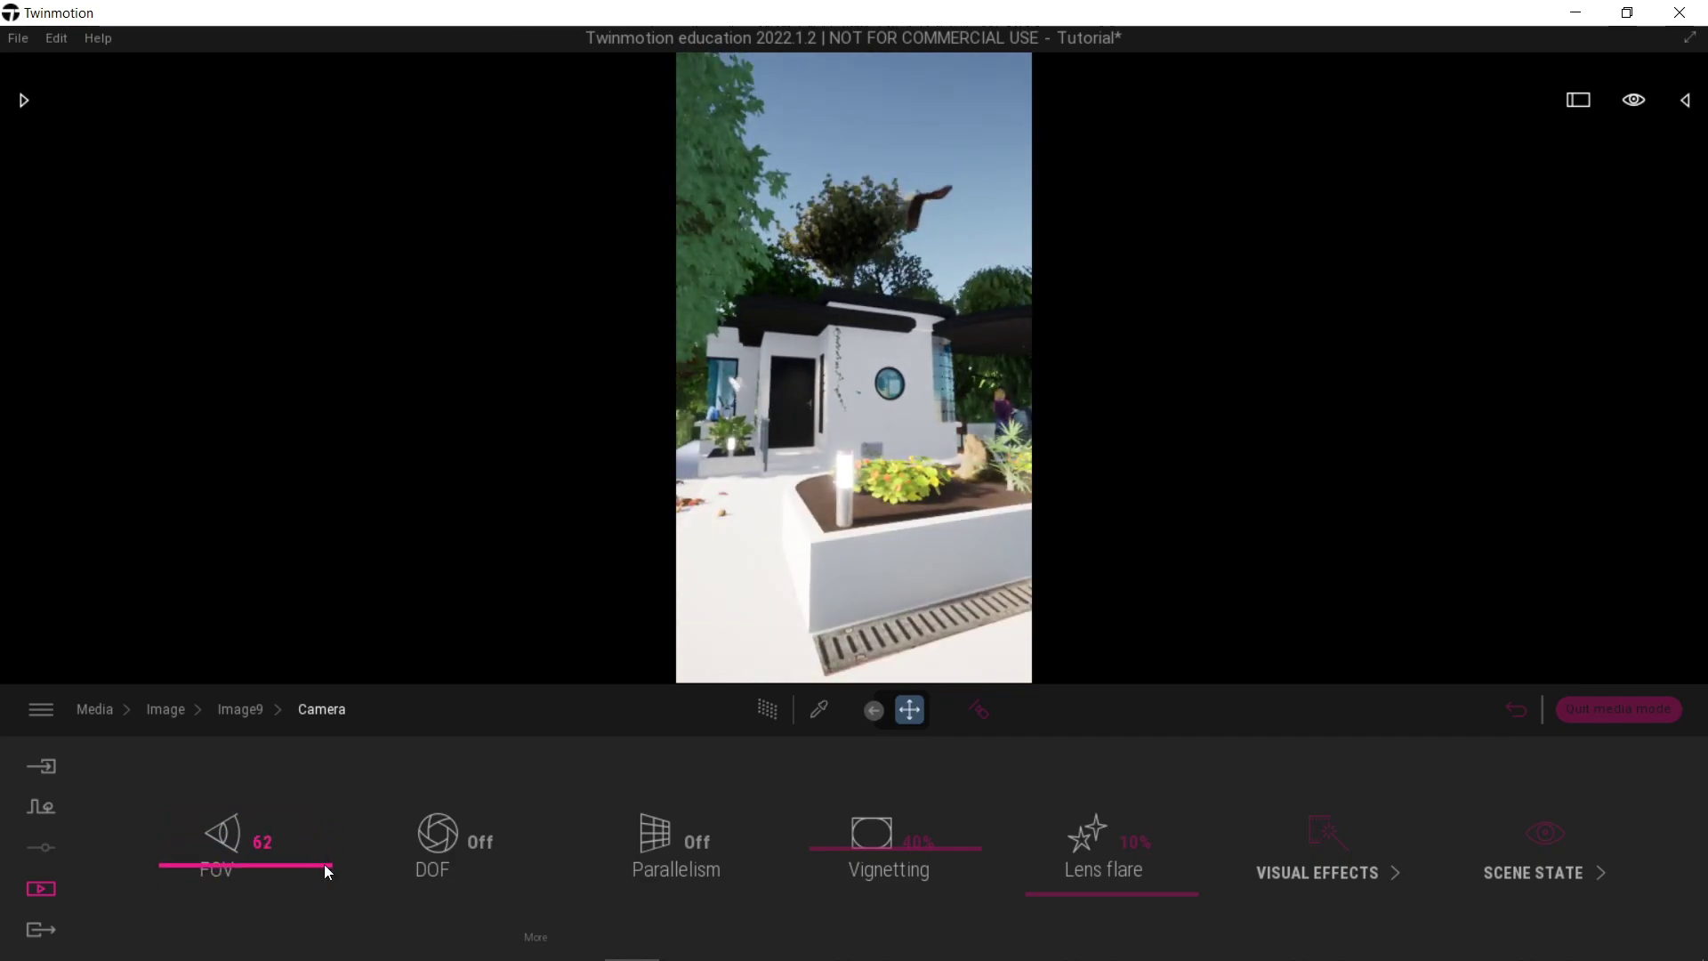
pyautogui.click(279, 843)
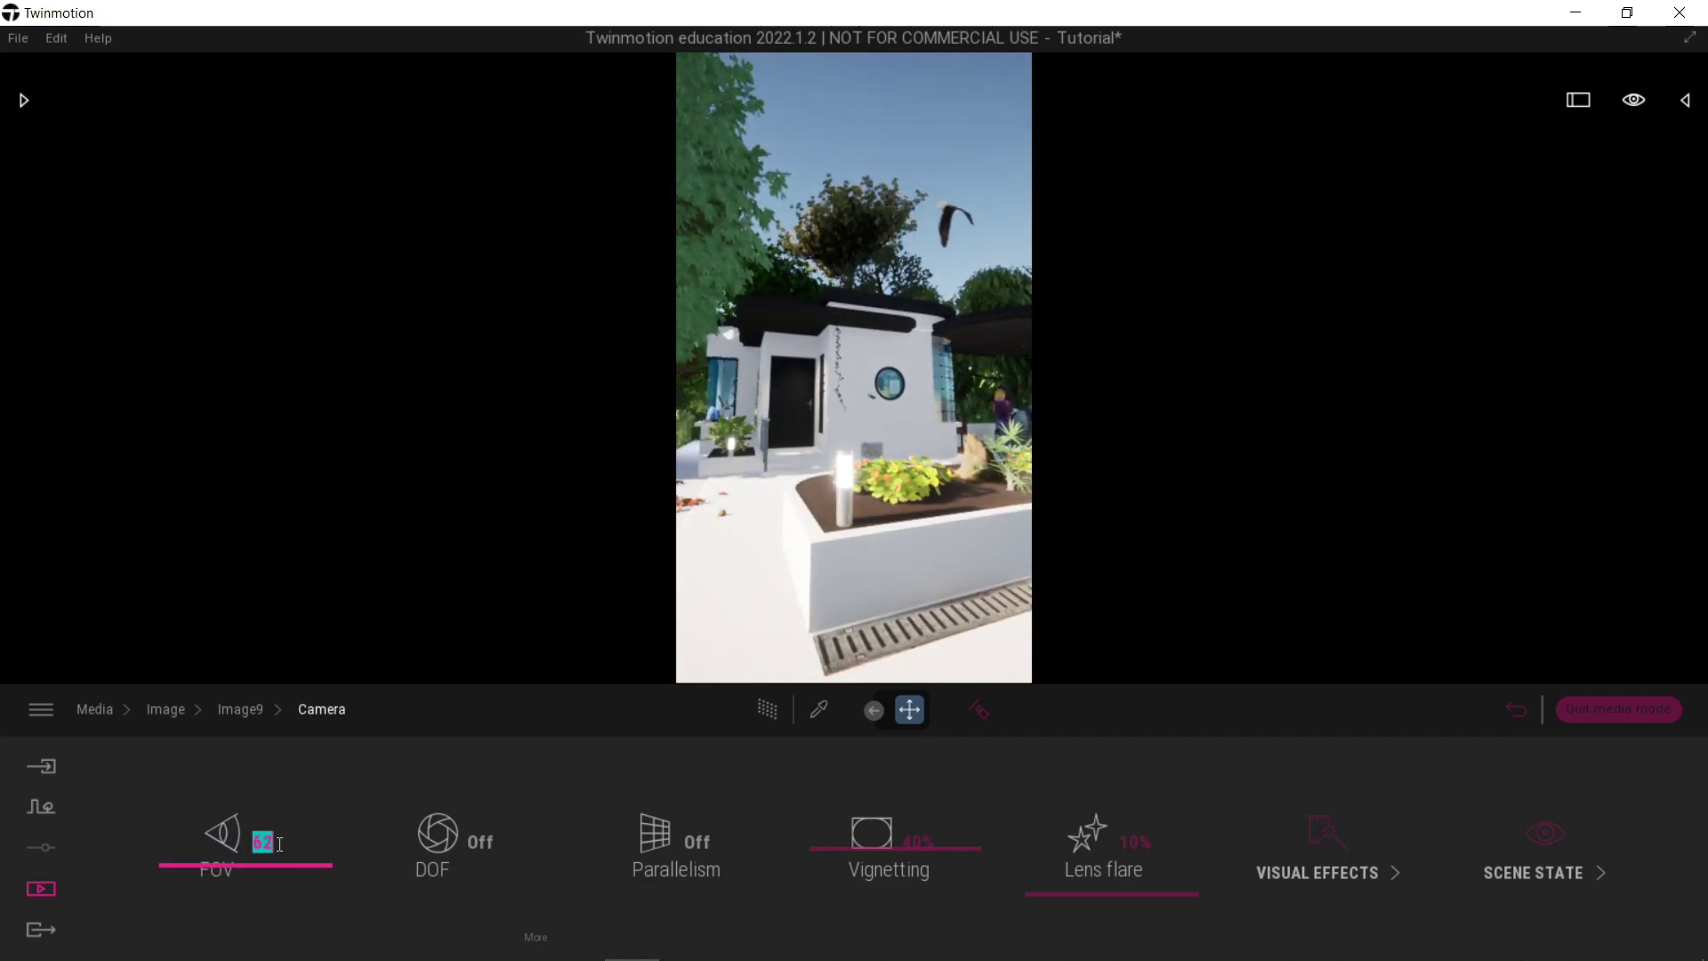
pyautogui.write('6')
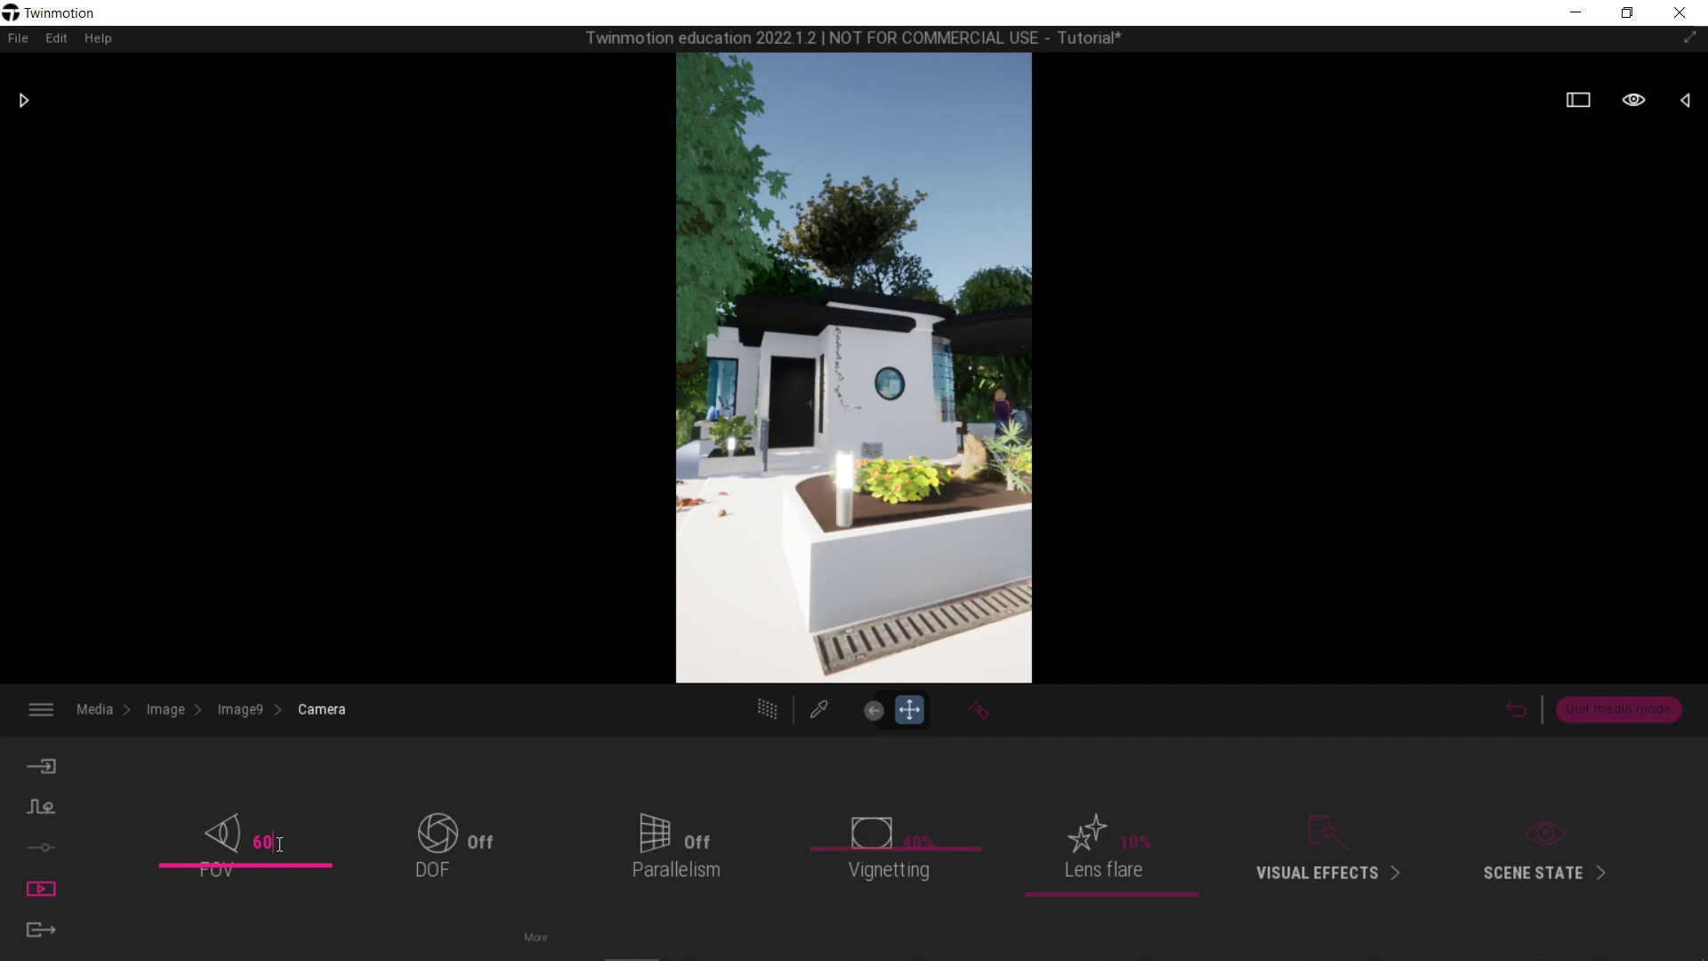
pyautogui.press('Return')
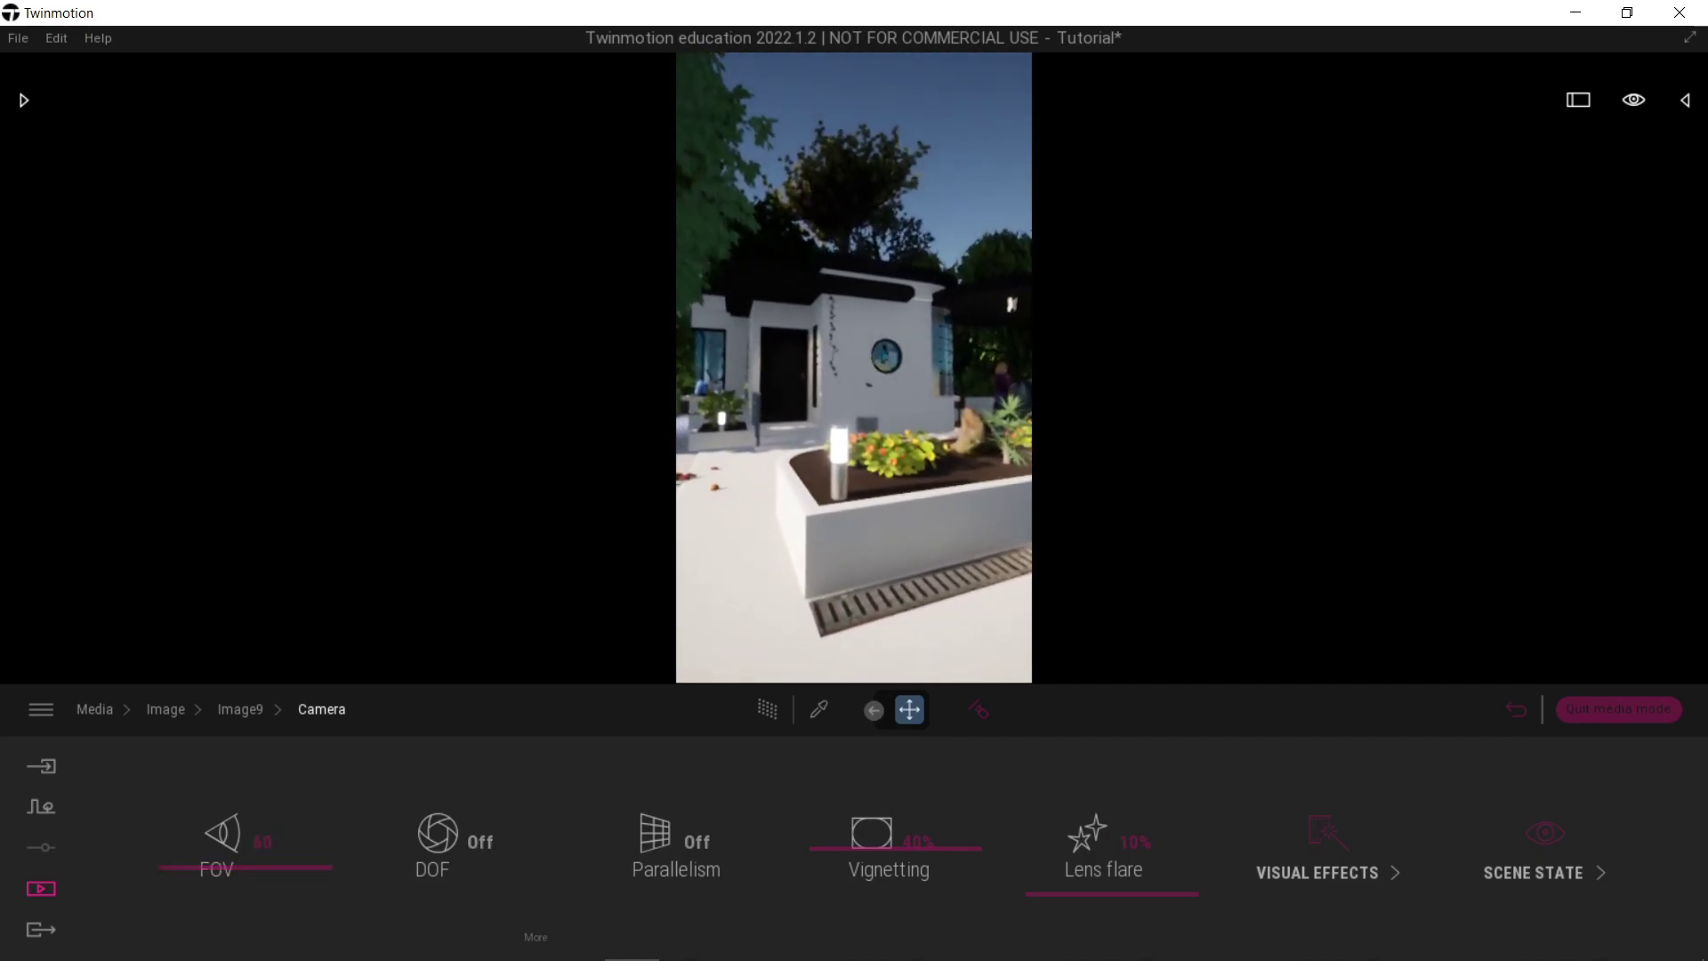
# Reframe the view on the entrance and fallen leaves, and turn on the camera's depth of field (DOF).
pyautogui.press('a')
pyautogui.moveTo(884, 424); pyautogui.dragTo(884, 367, button='right')
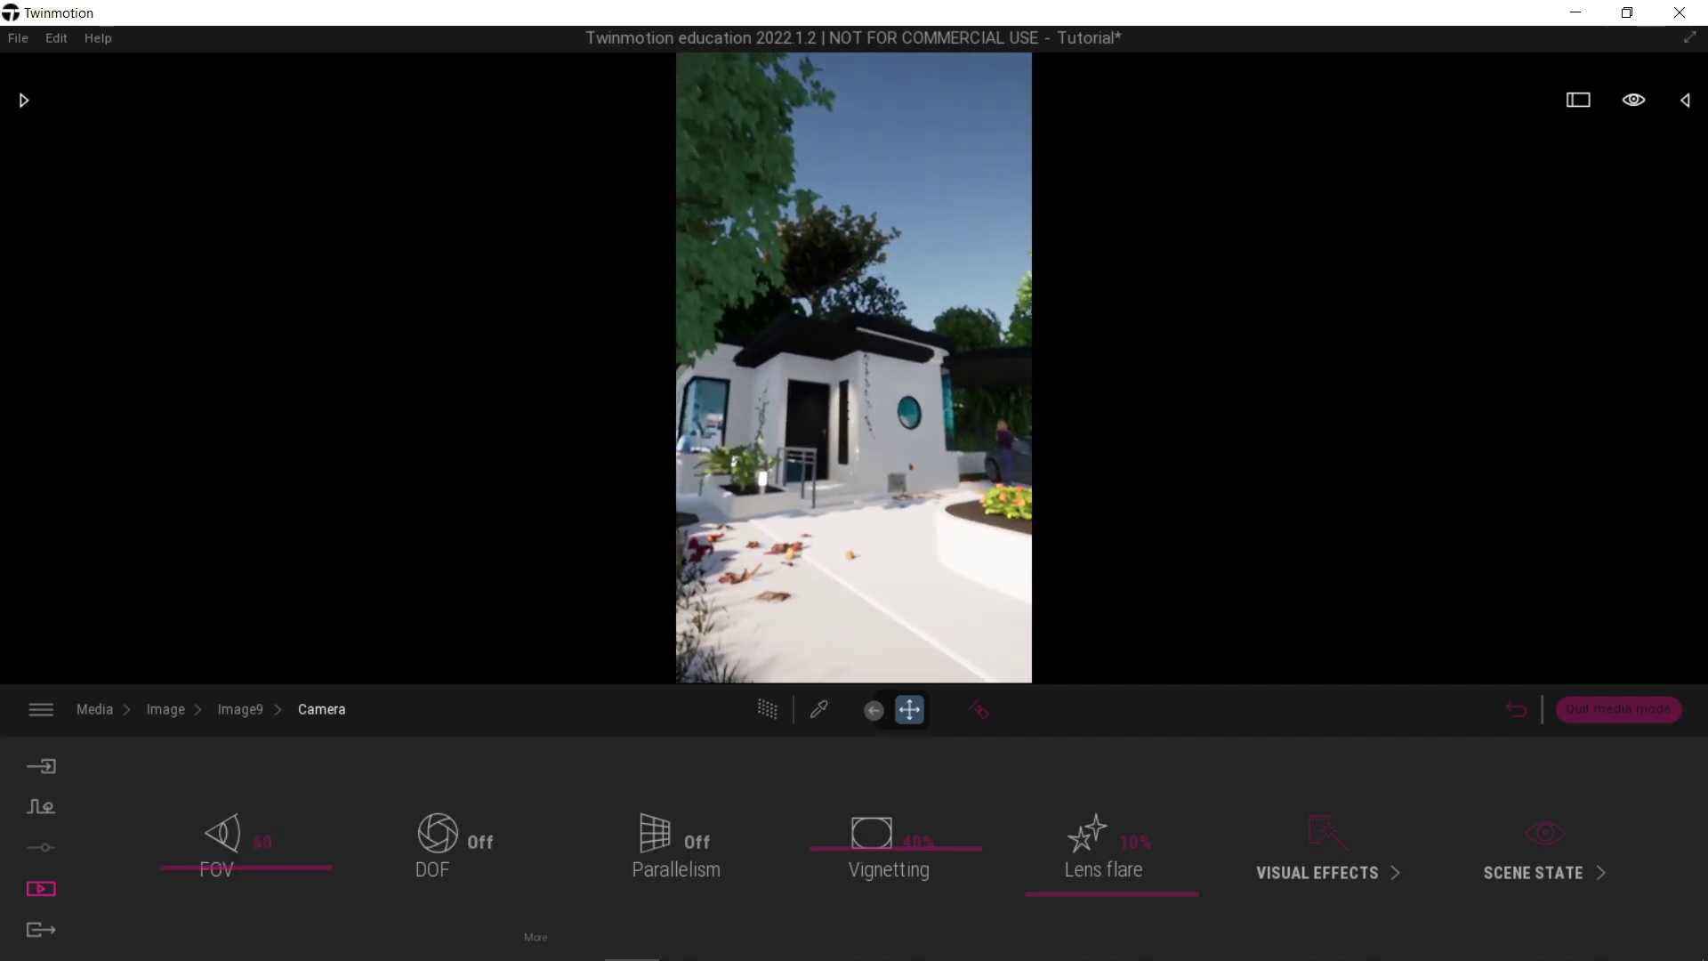
pyautogui.click(499, 836)
pyautogui.click(499, 837)
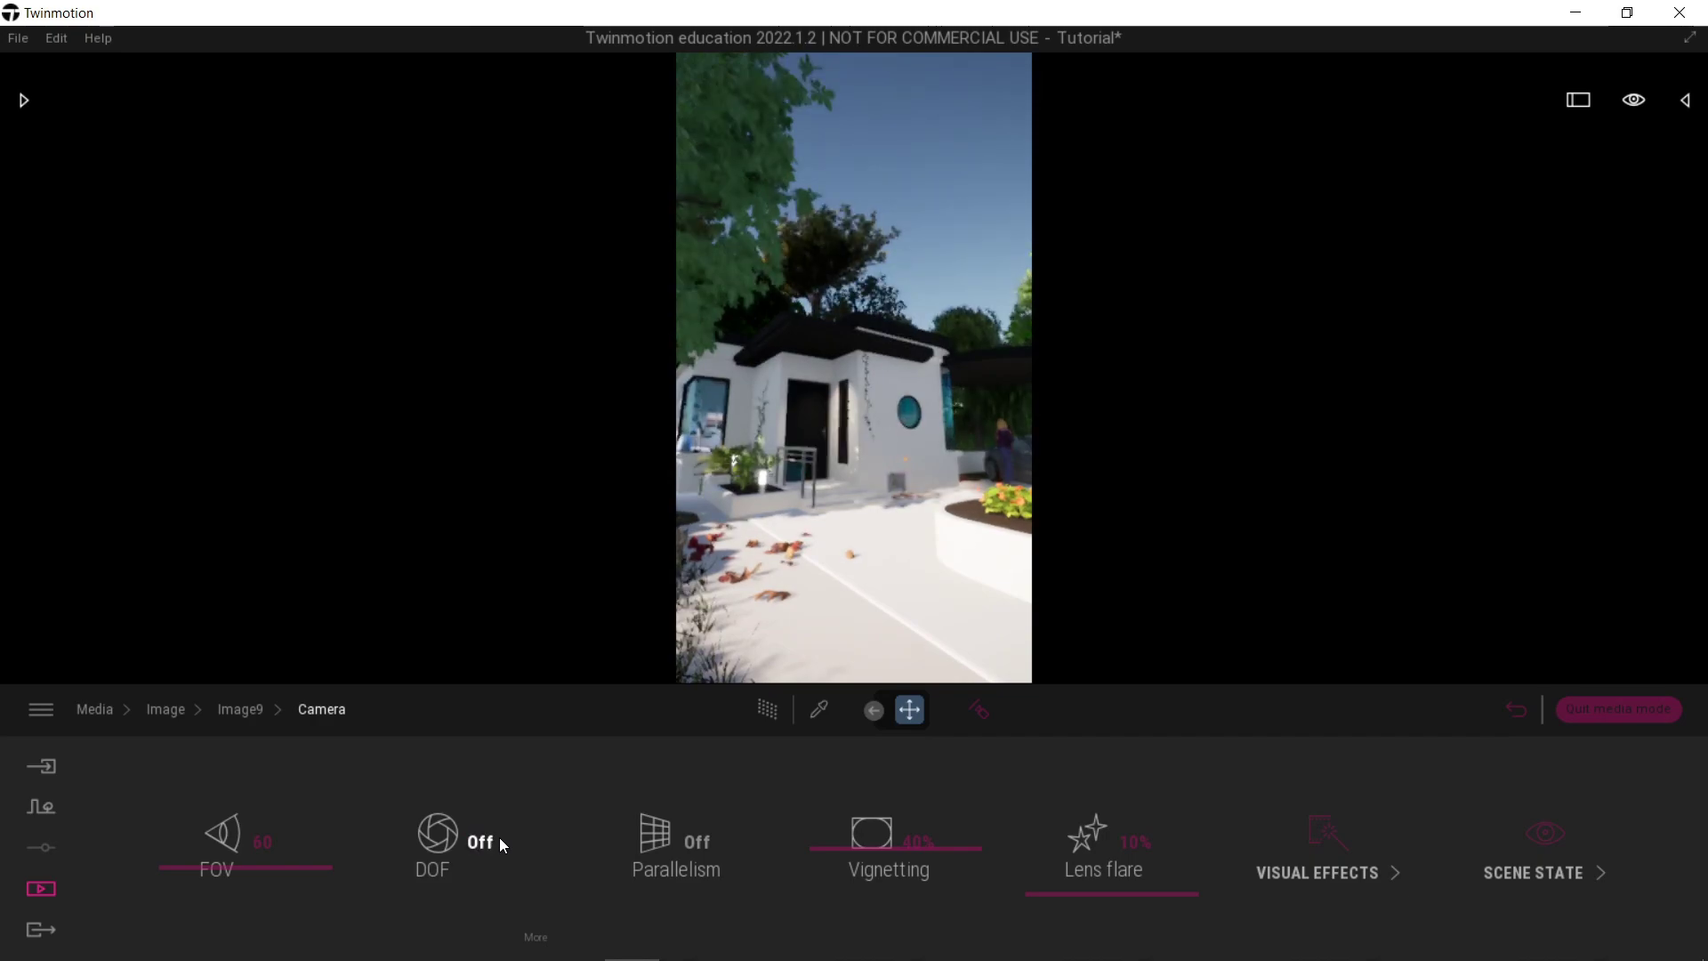
pyautogui.click(499, 836)
pyautogui.click(497, 836)
pyautogui.click(488, 850)
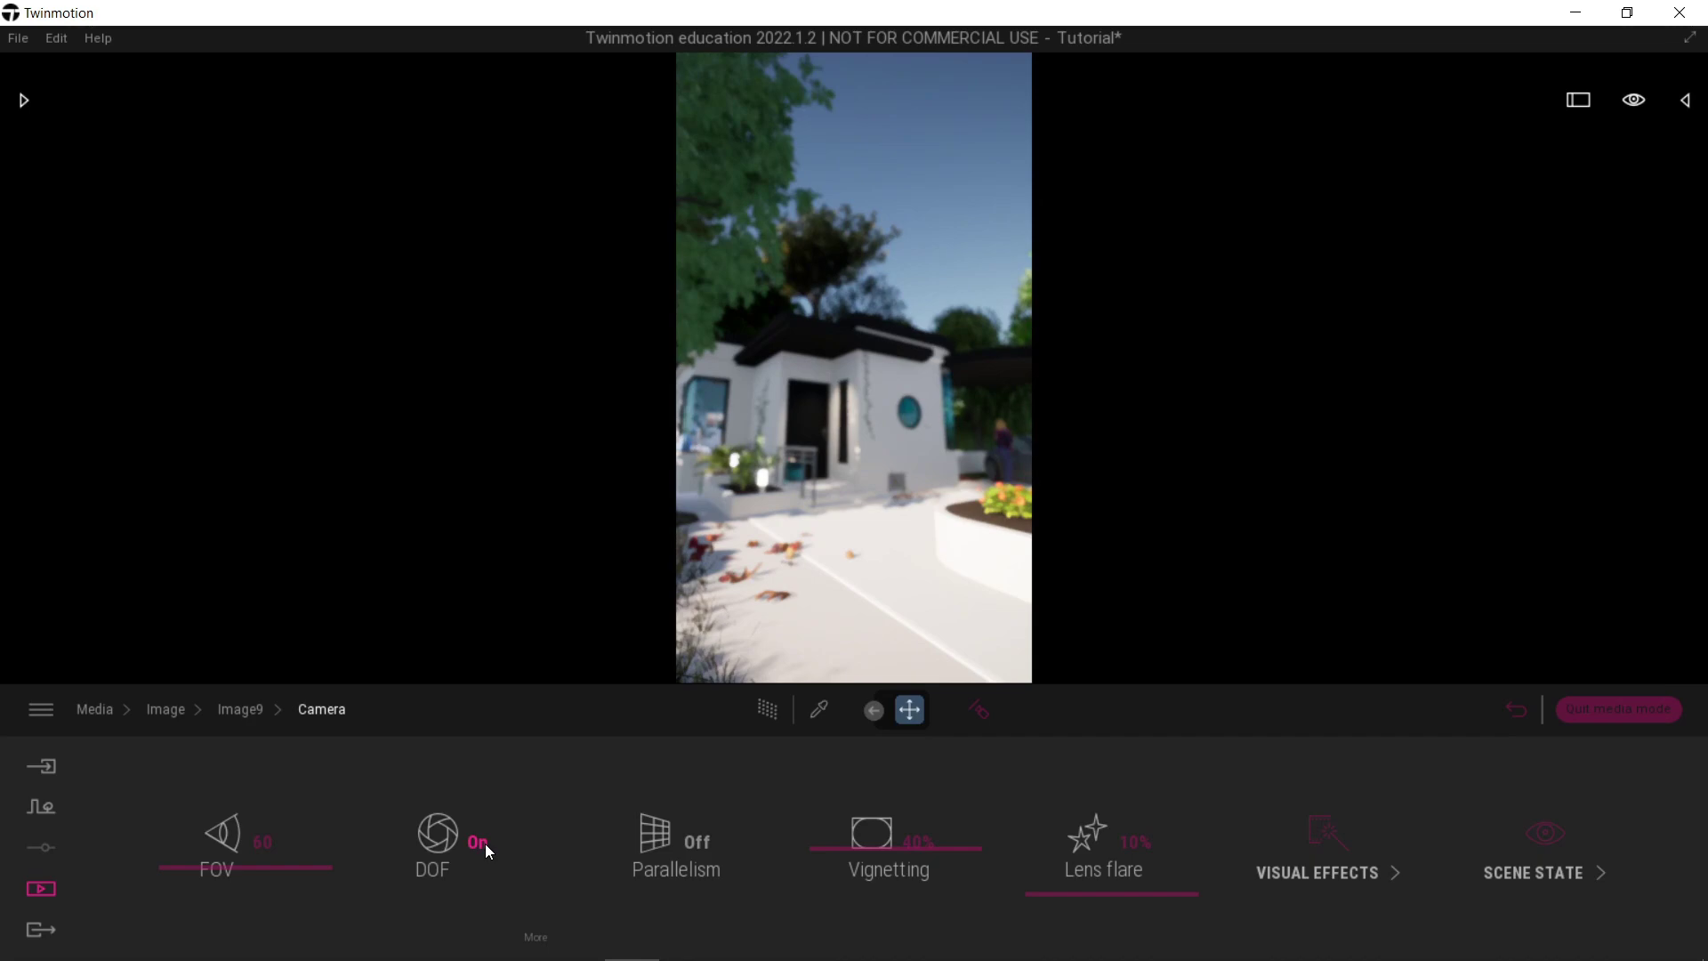
# Toggle the camera's Parallelism on and off to compare its effect on the portrait view.
pyautogui.click(717, 846)
pyautogui.click(716, 845)
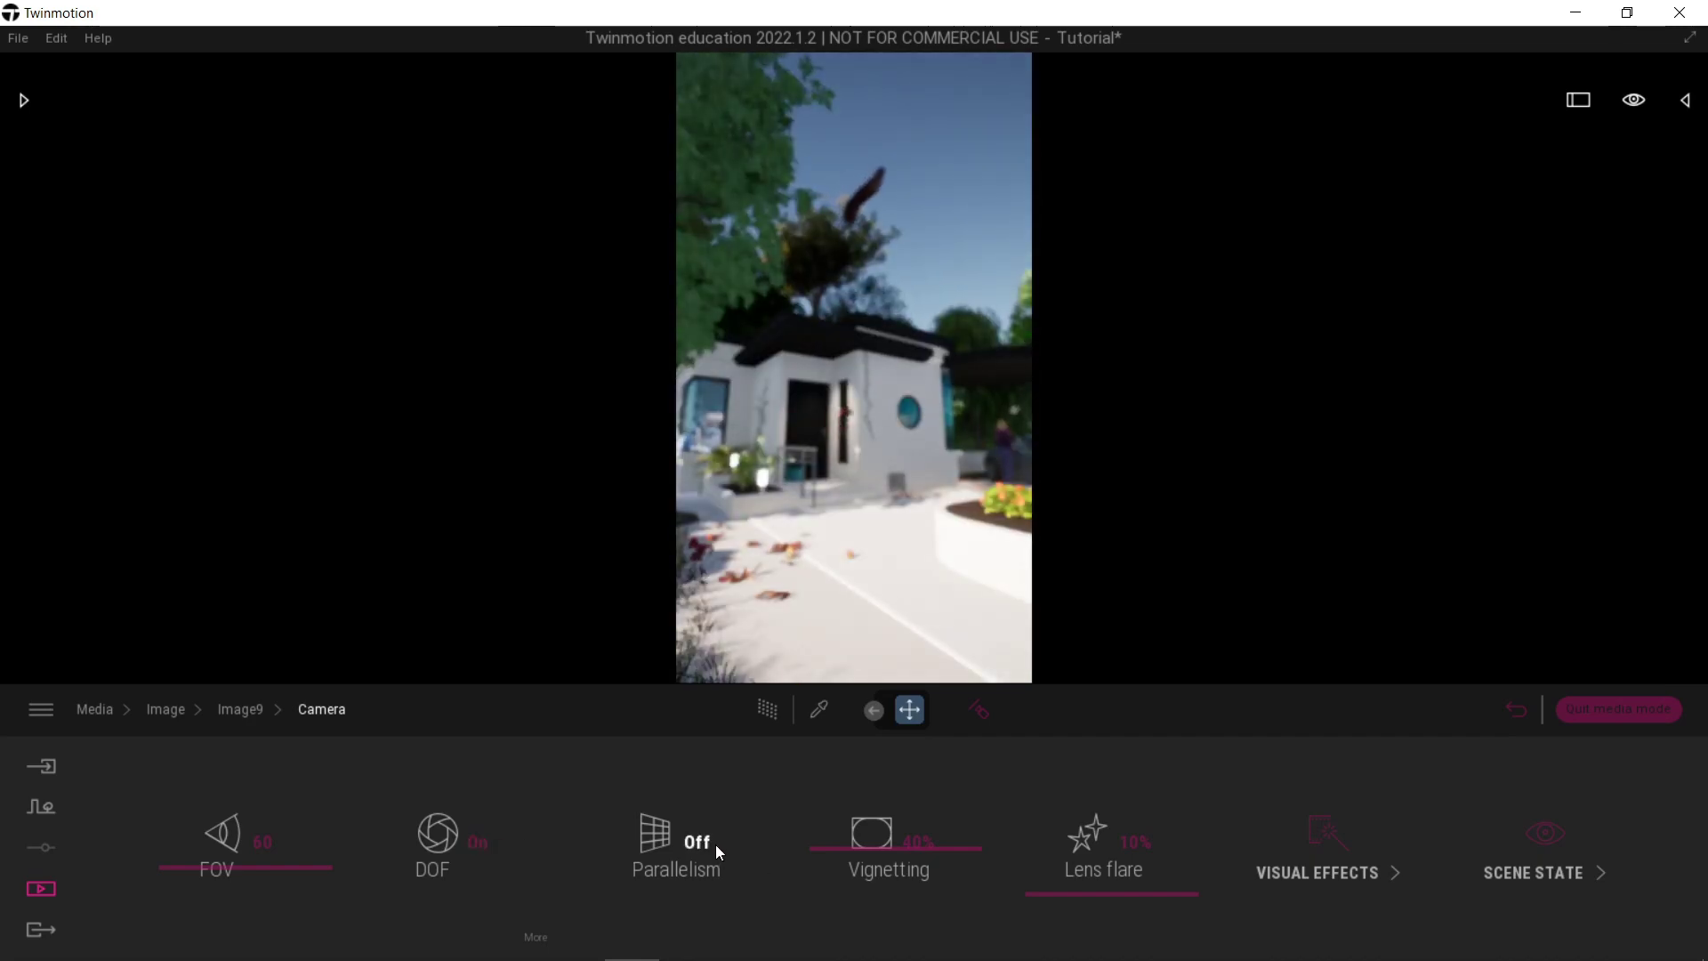
pyautogui.click(715, 845)
pyautogui.click(716, 845)
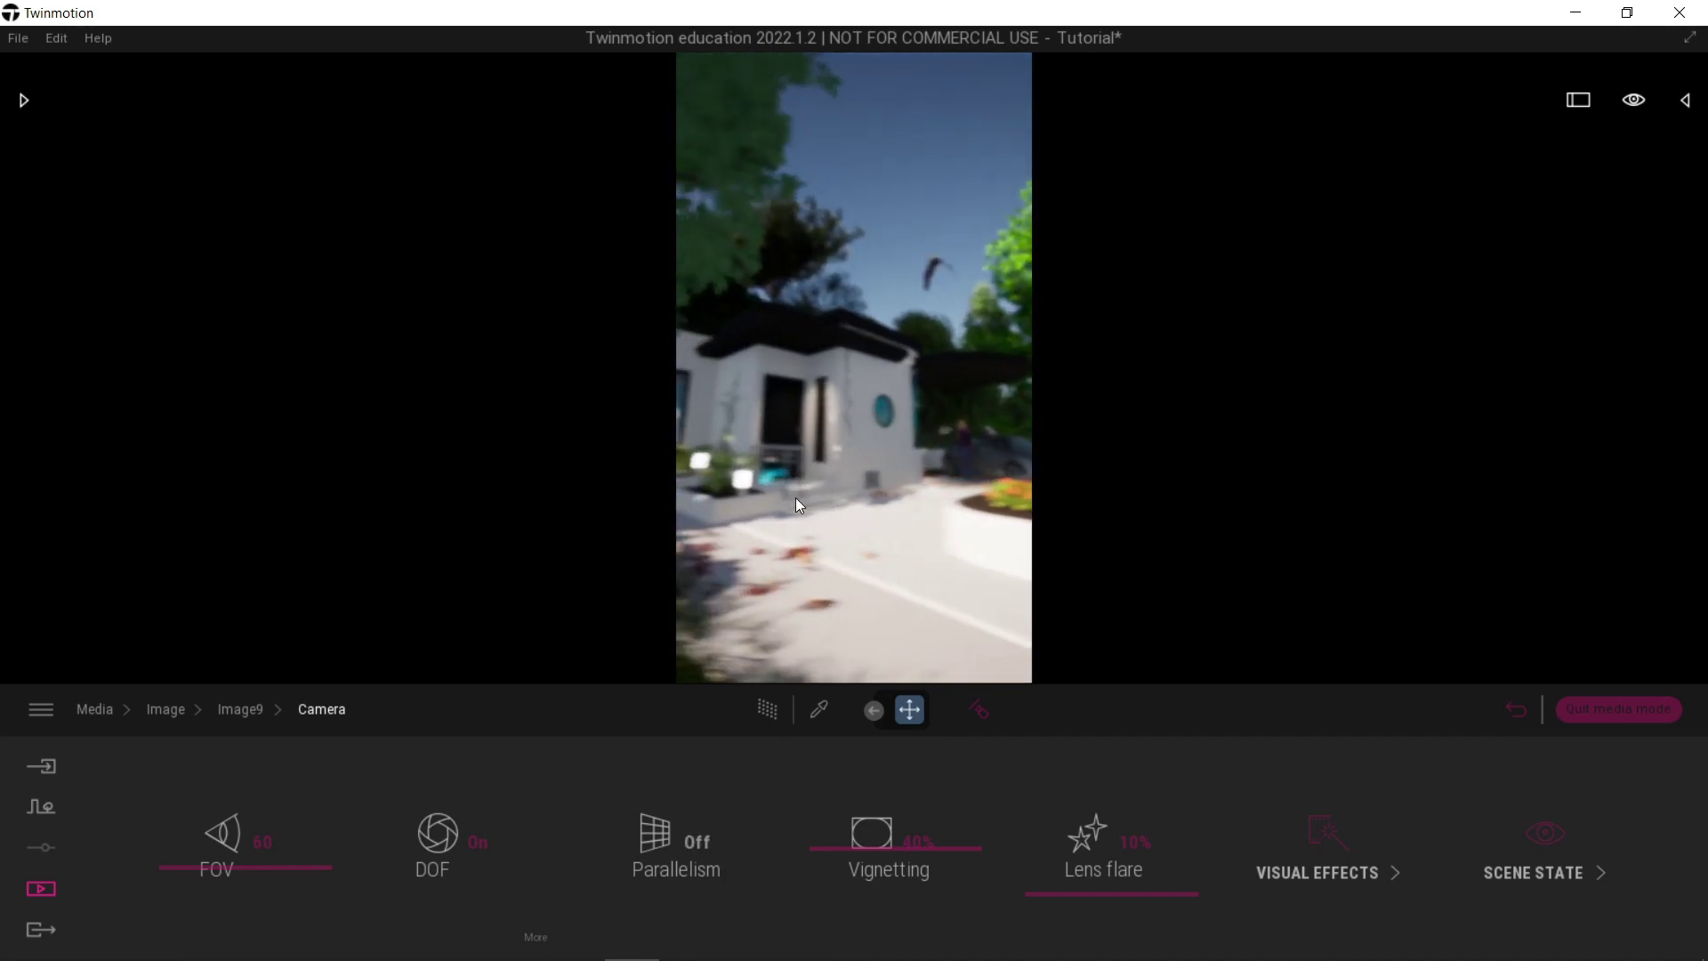
# Reframe the portrait view on the lawn beside the tree trunk and turn on the camera's Parallelism.
pyautogui.press('a')
pyautogui.press('s')
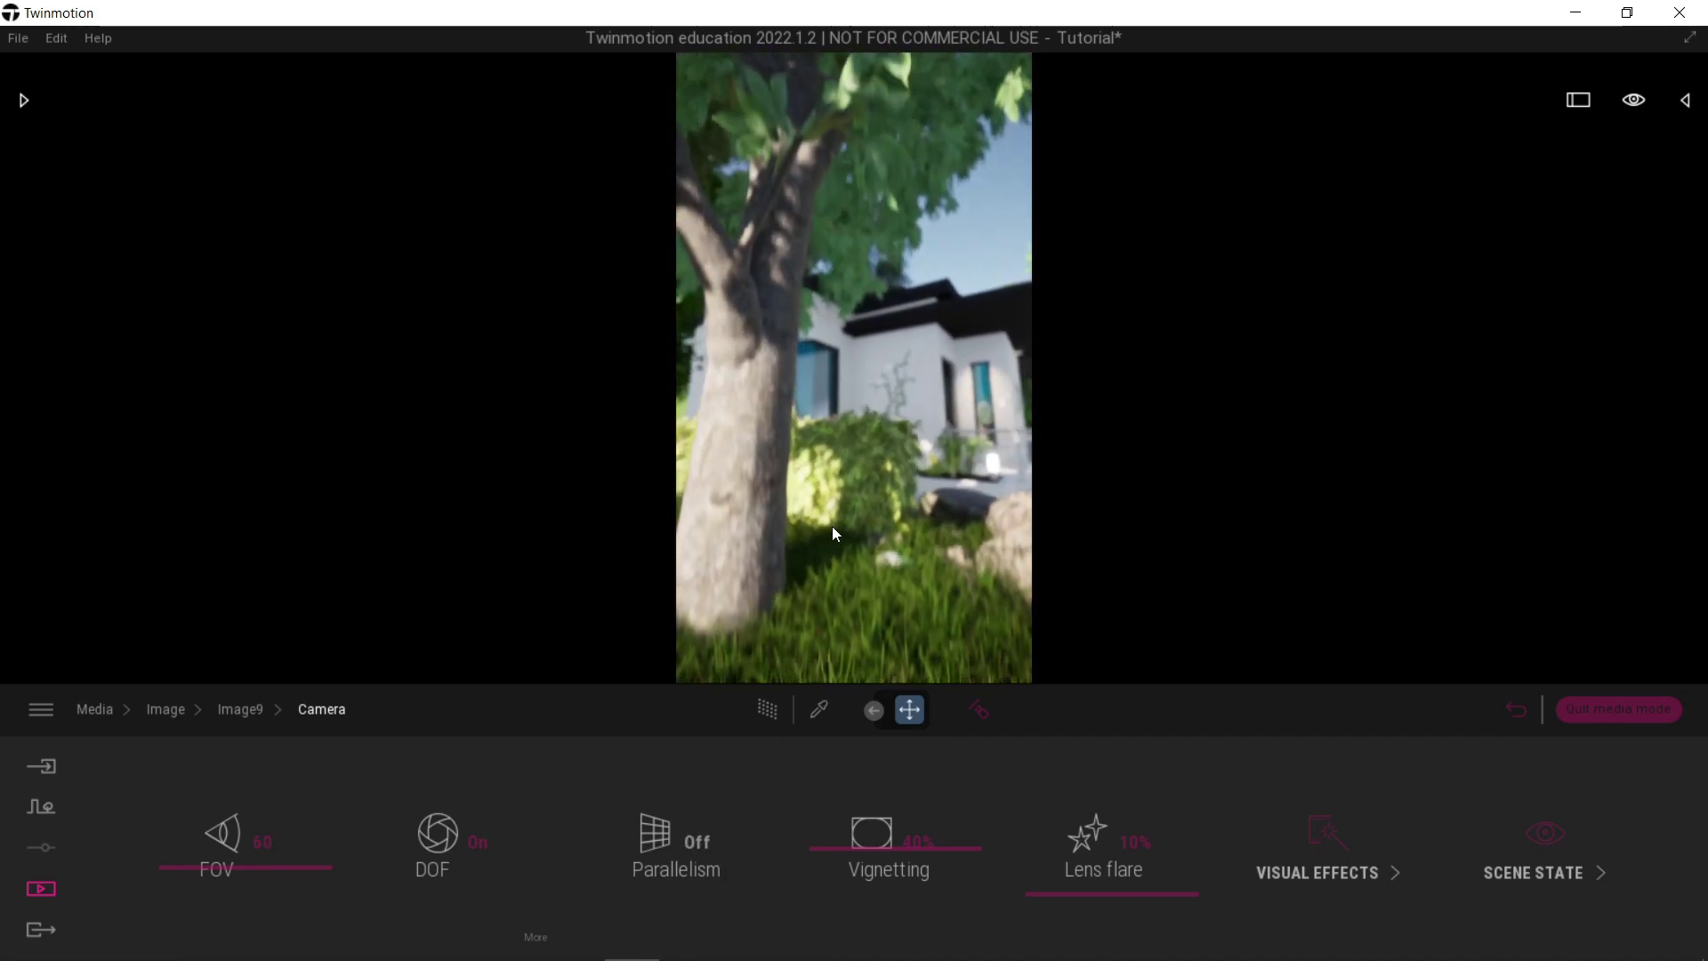
pyautogui.moveTo(854, 551); pyautogui.dragTo(829, 541, button='right')
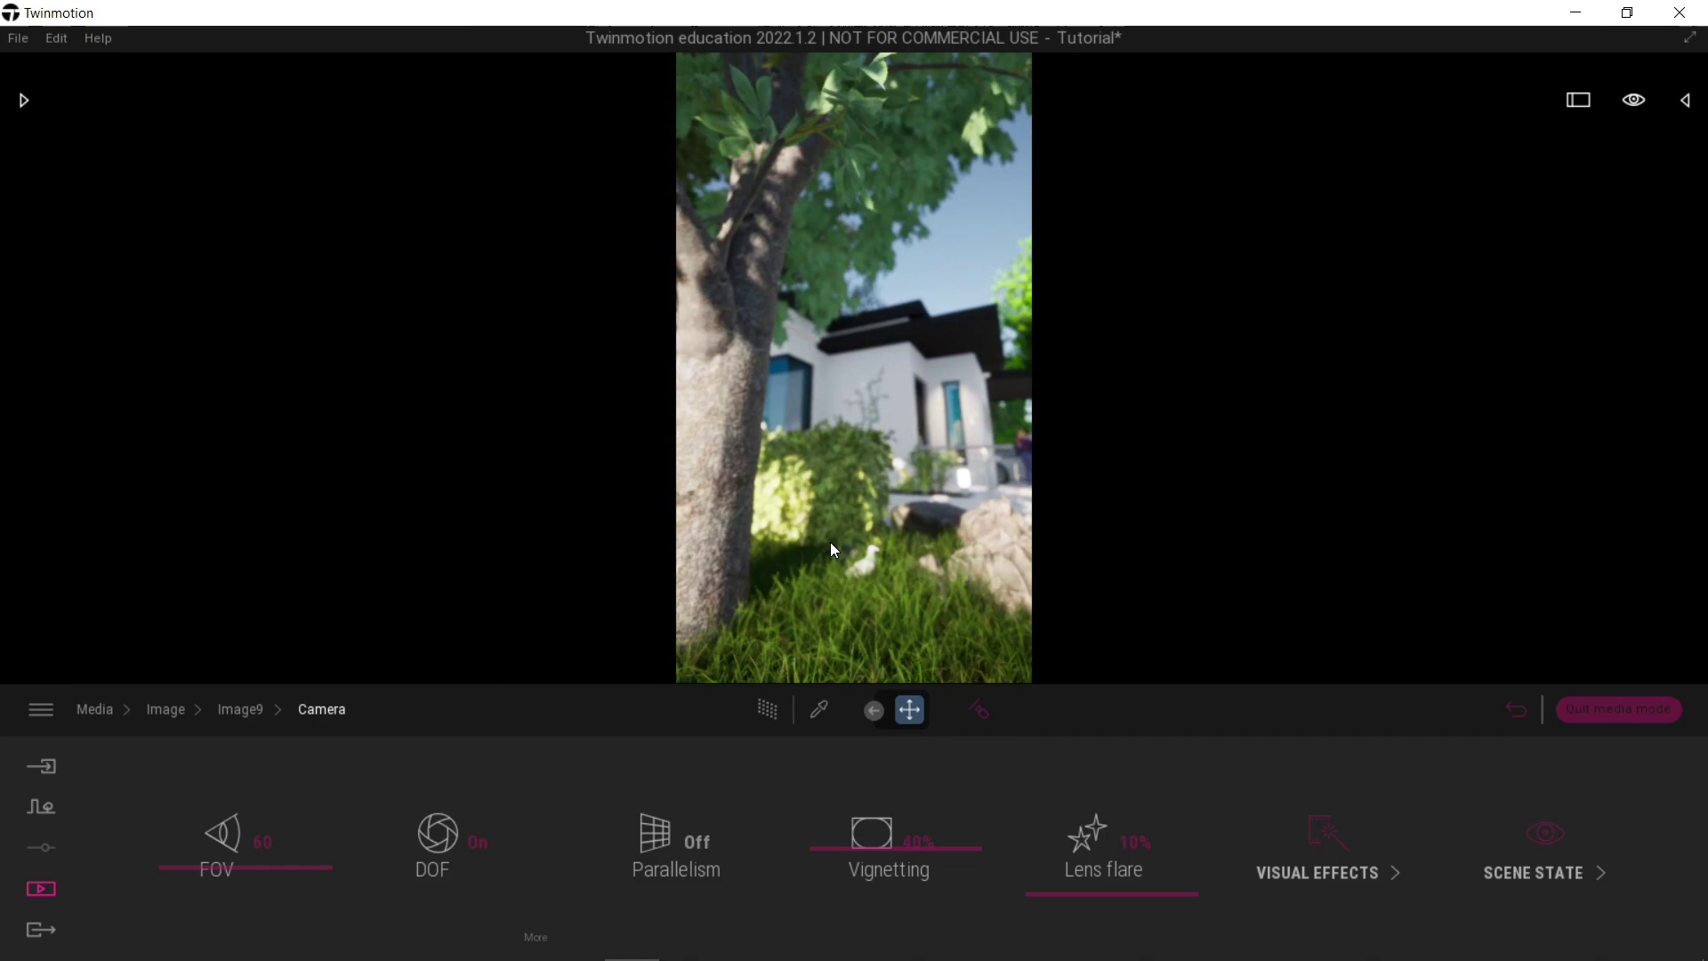
pyautogui.click(712, 854)
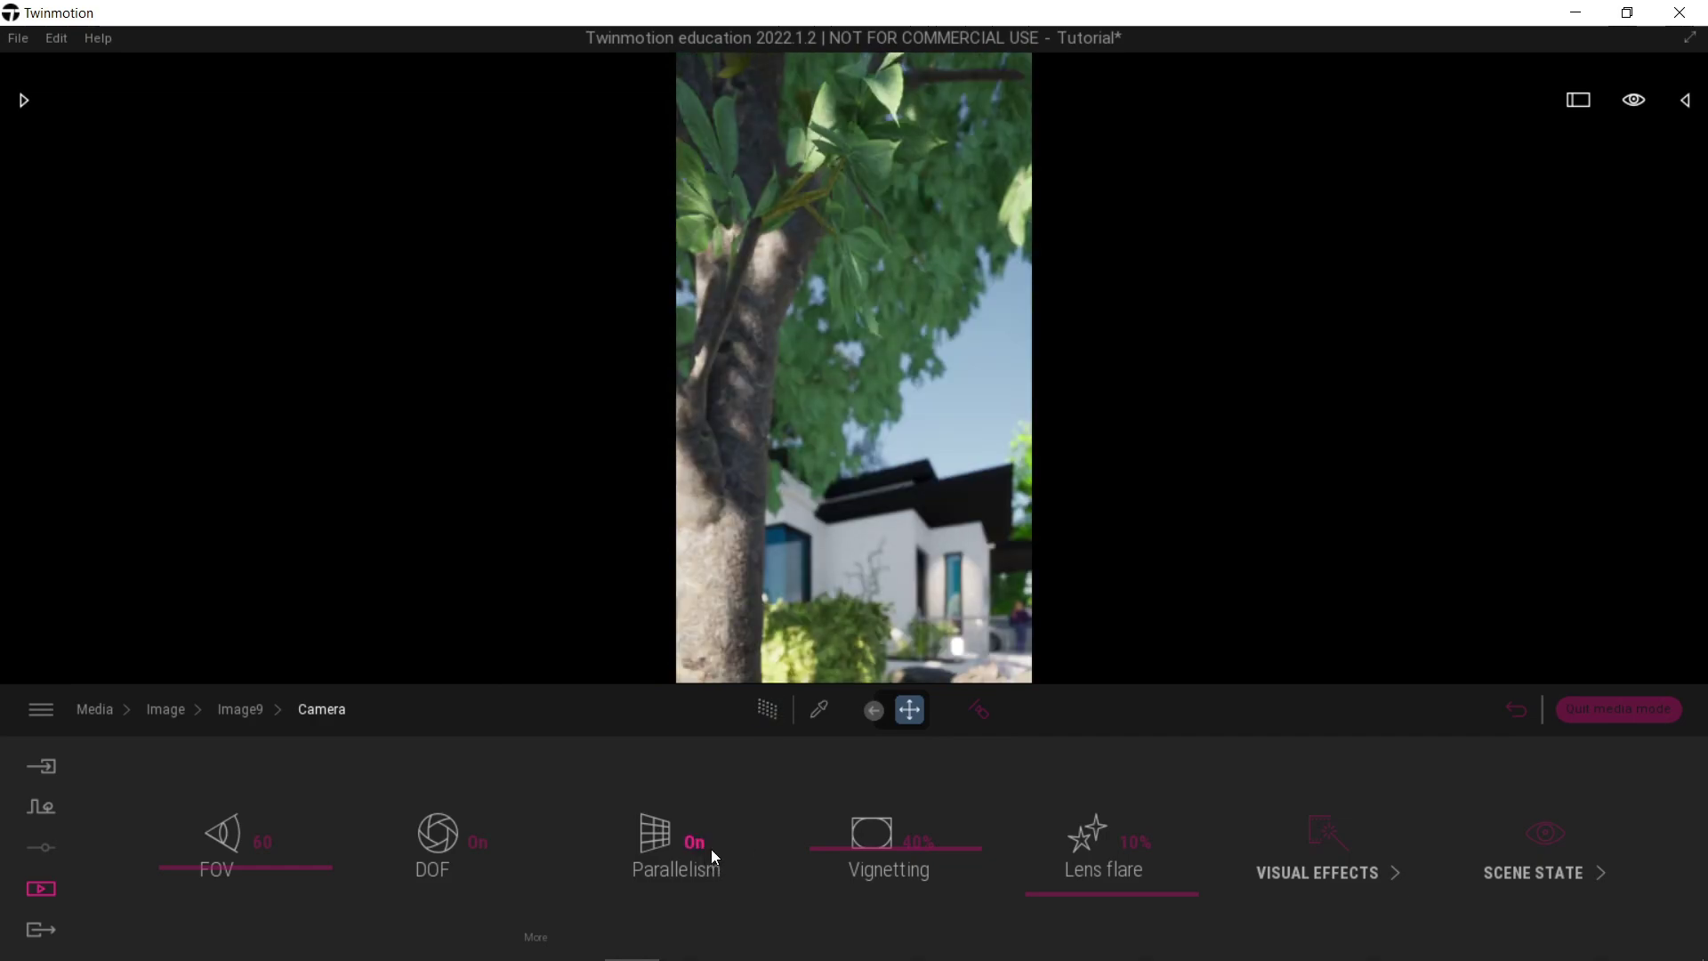
pyautogui.moveTo(824, 542); pyautogui.dragTo(824, 552, button='right')
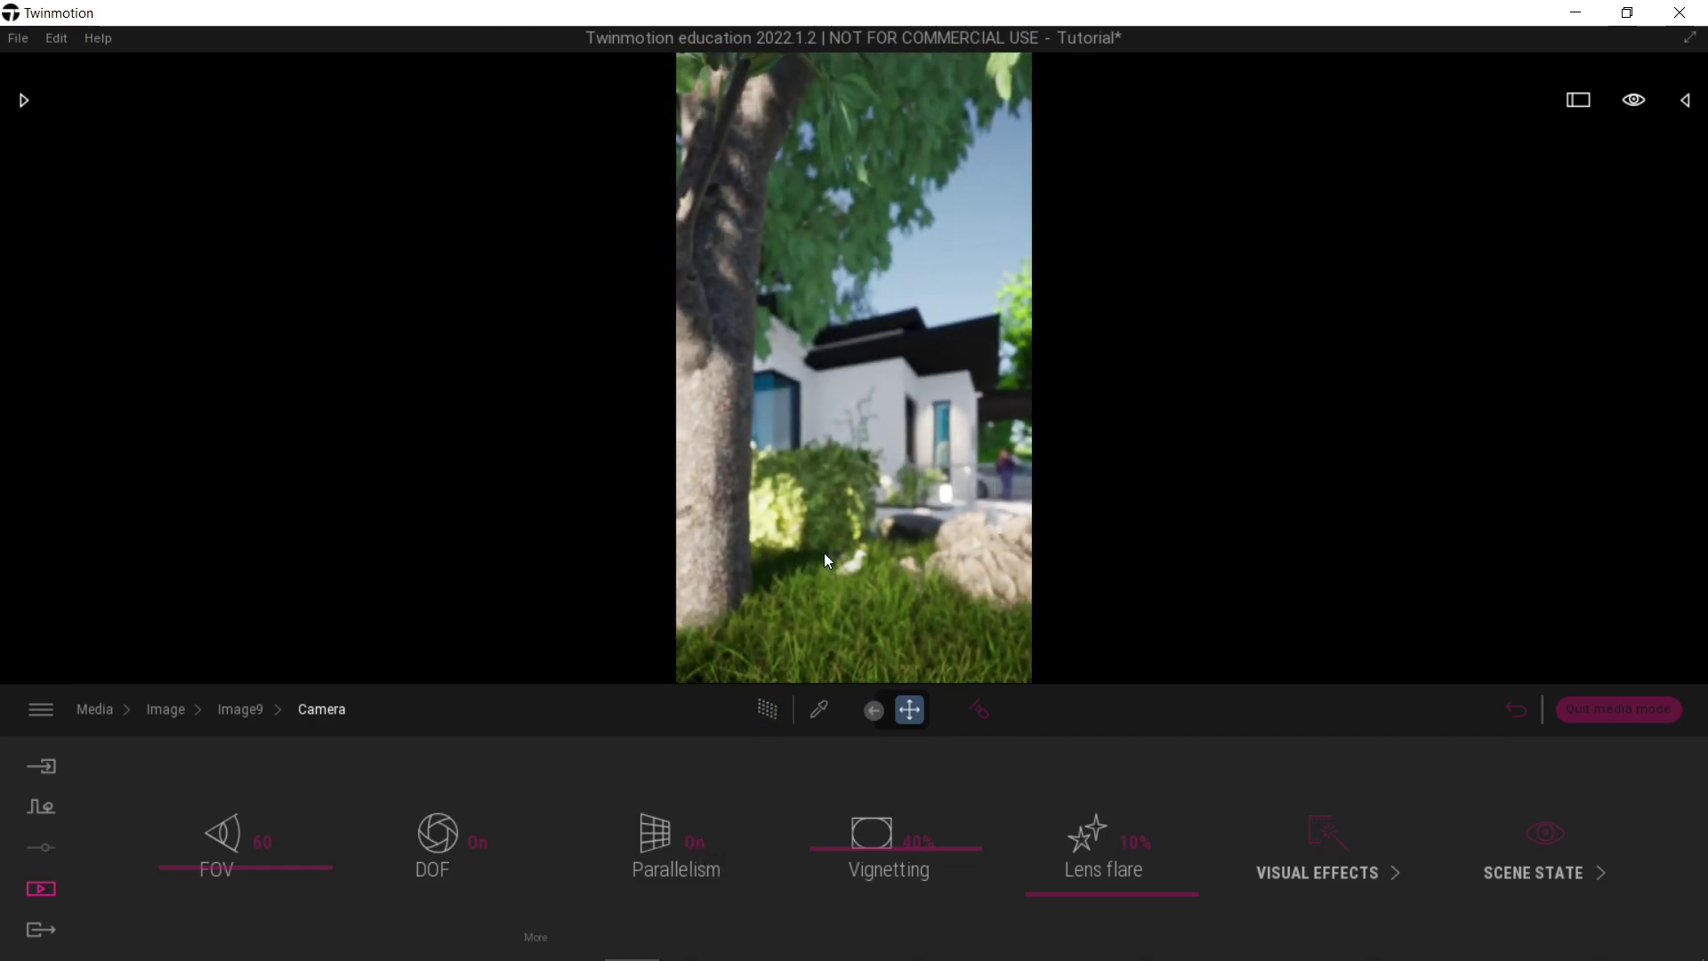
# Switch Parallelism off and on twice to compare its effect on the tree and house view.
pyautogui.click(696, 859)
pyautogui.click(696, 859)
pyautogui.click(696, 860)
pyautogui.click(697, 859)
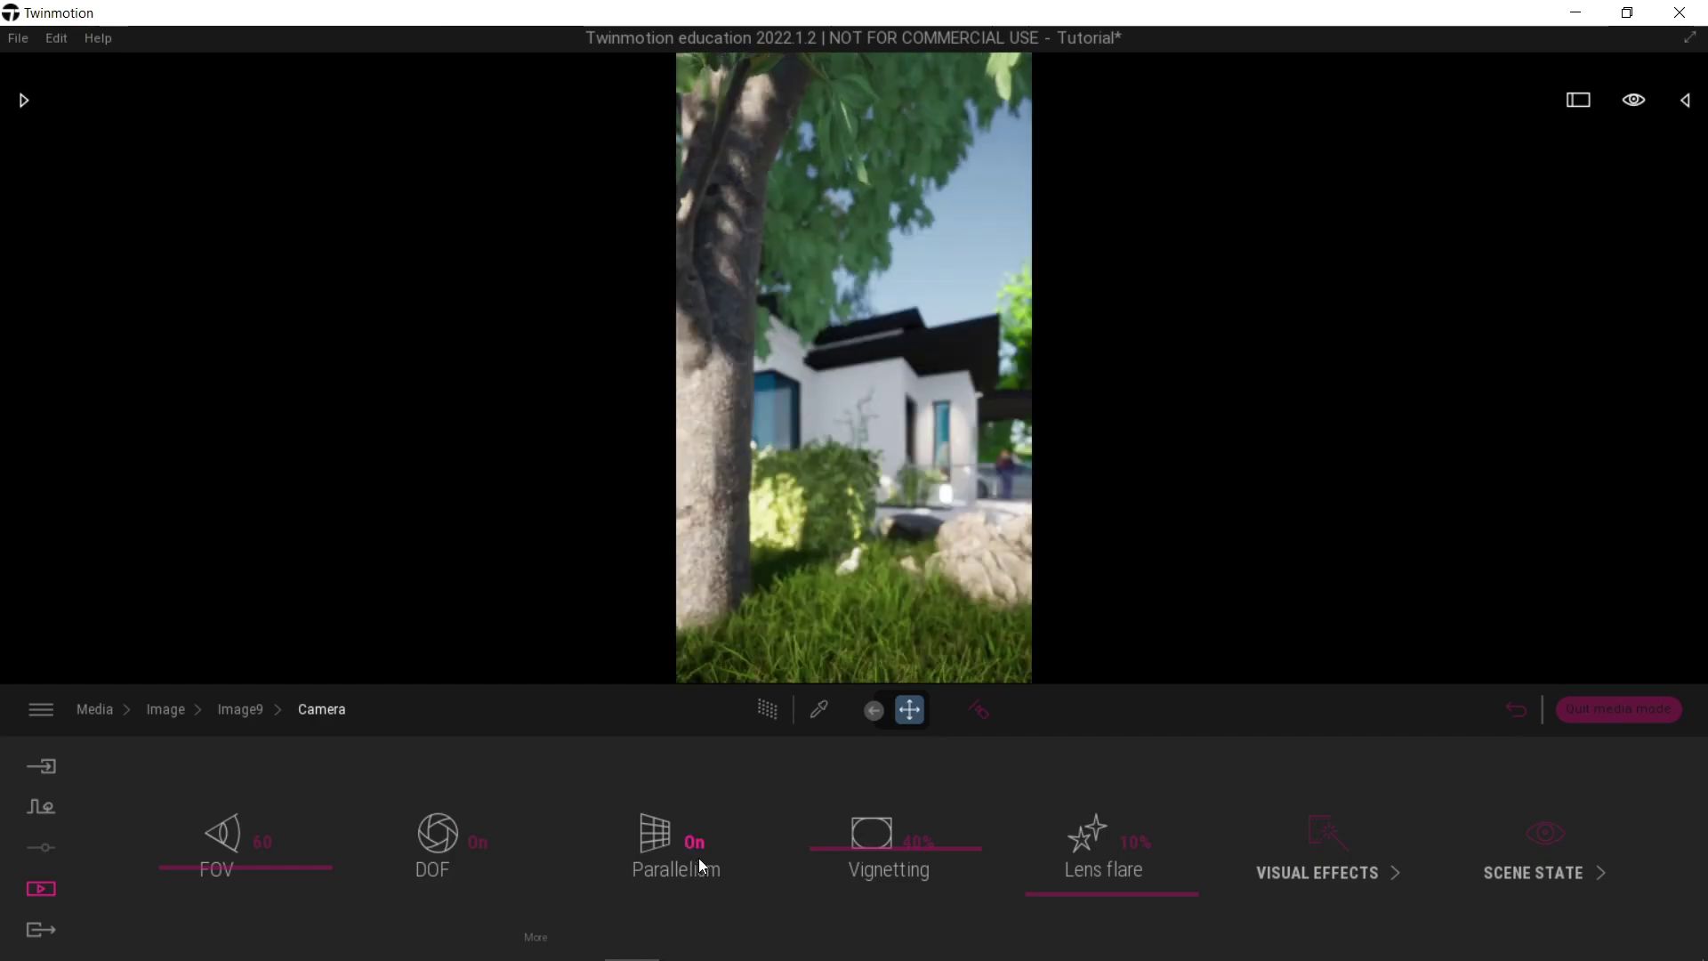
# Reframe the portrait view on the house beyond the grass, and try a stronger vignetting before restoring it to 40%.
pyautogui.press('d')
pyautogui.moveTo(898, 431); pyautogui.dragTo(955, 543, button='right')
pyautogui.press('a')
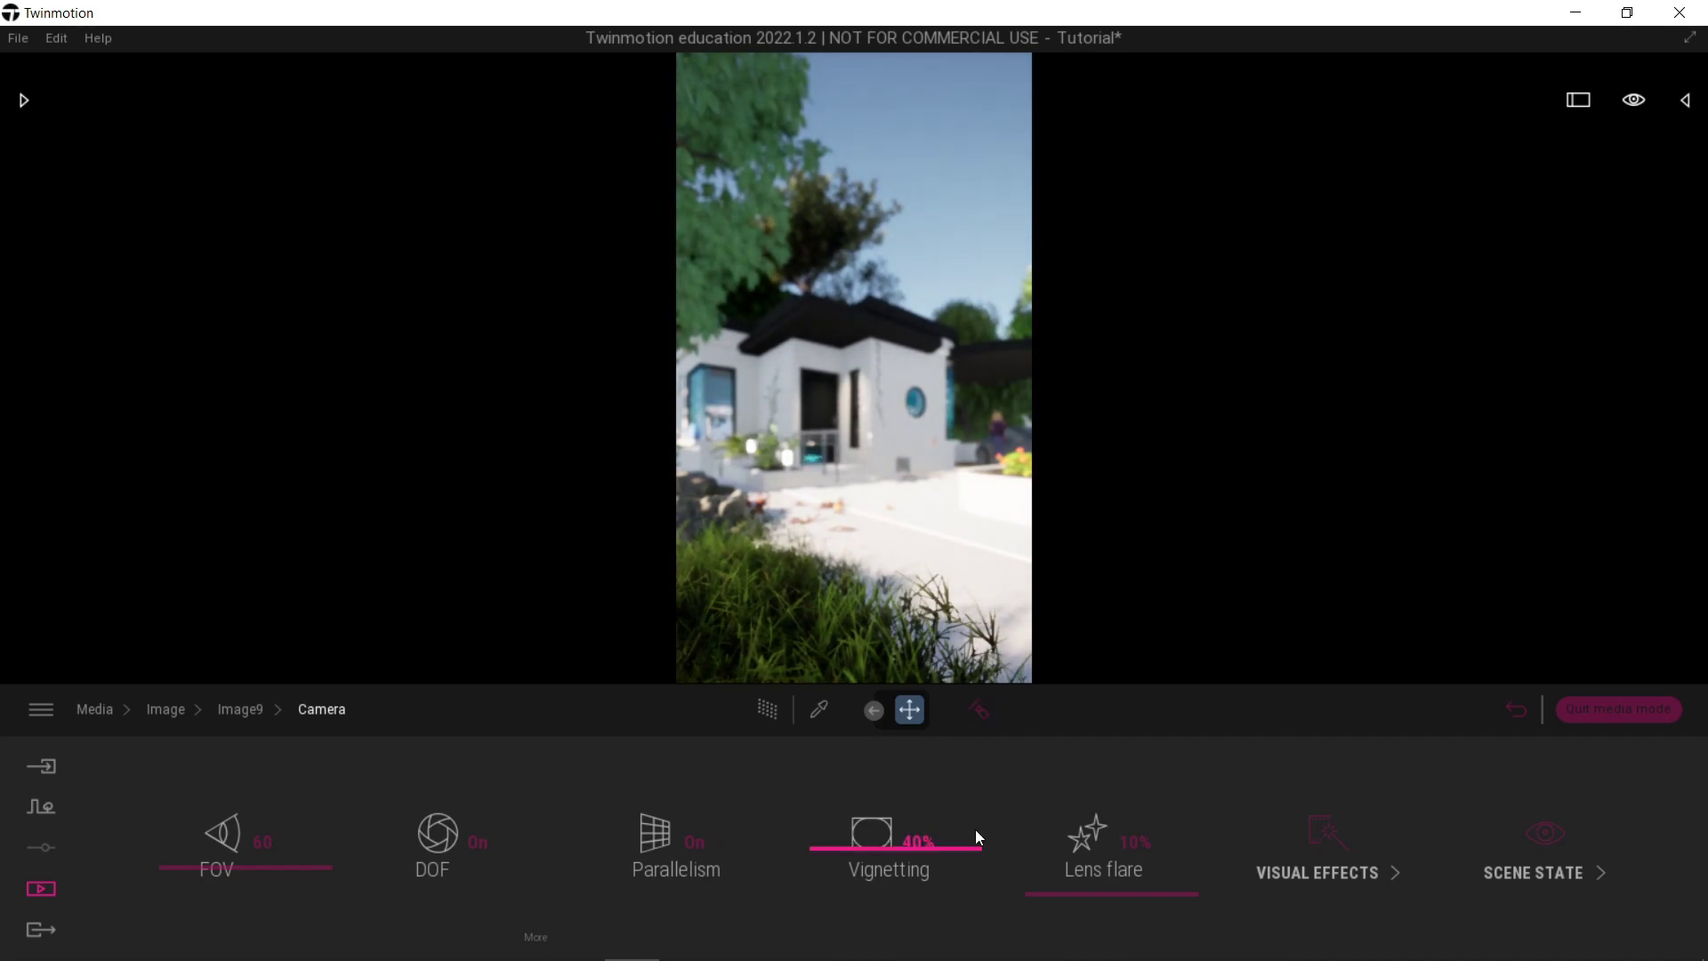
pyautogui.moveTo(976, 831); pyautogui.dragTo(970, 786)
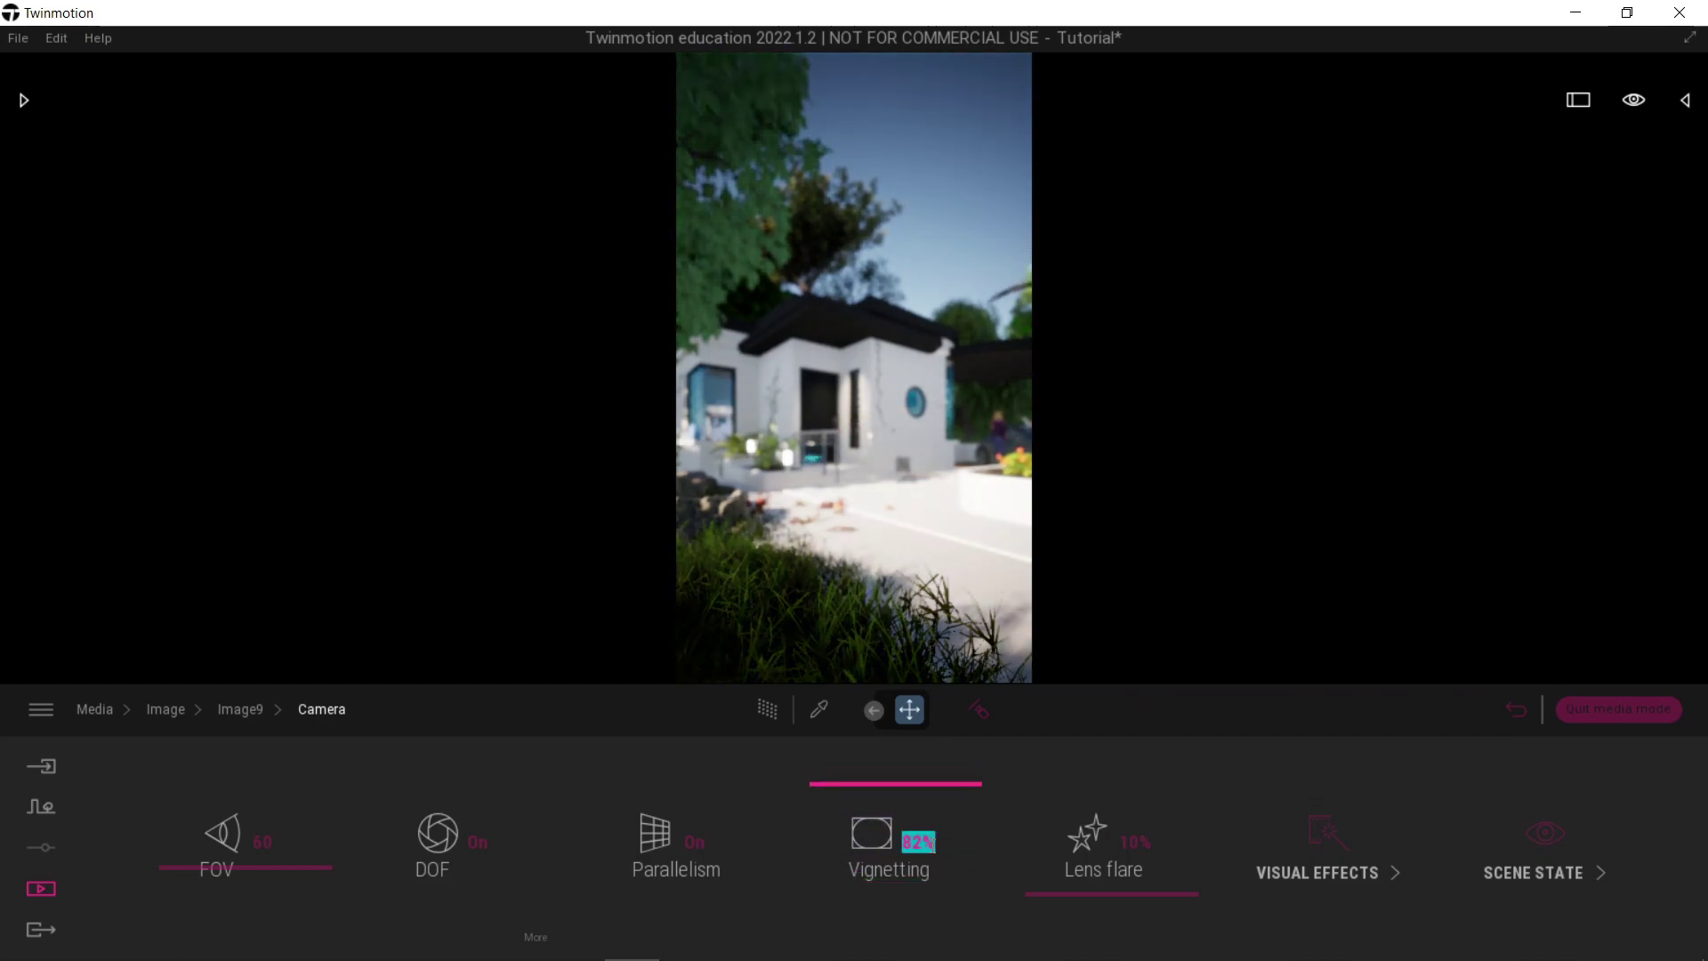
pyautogui.press('Return')
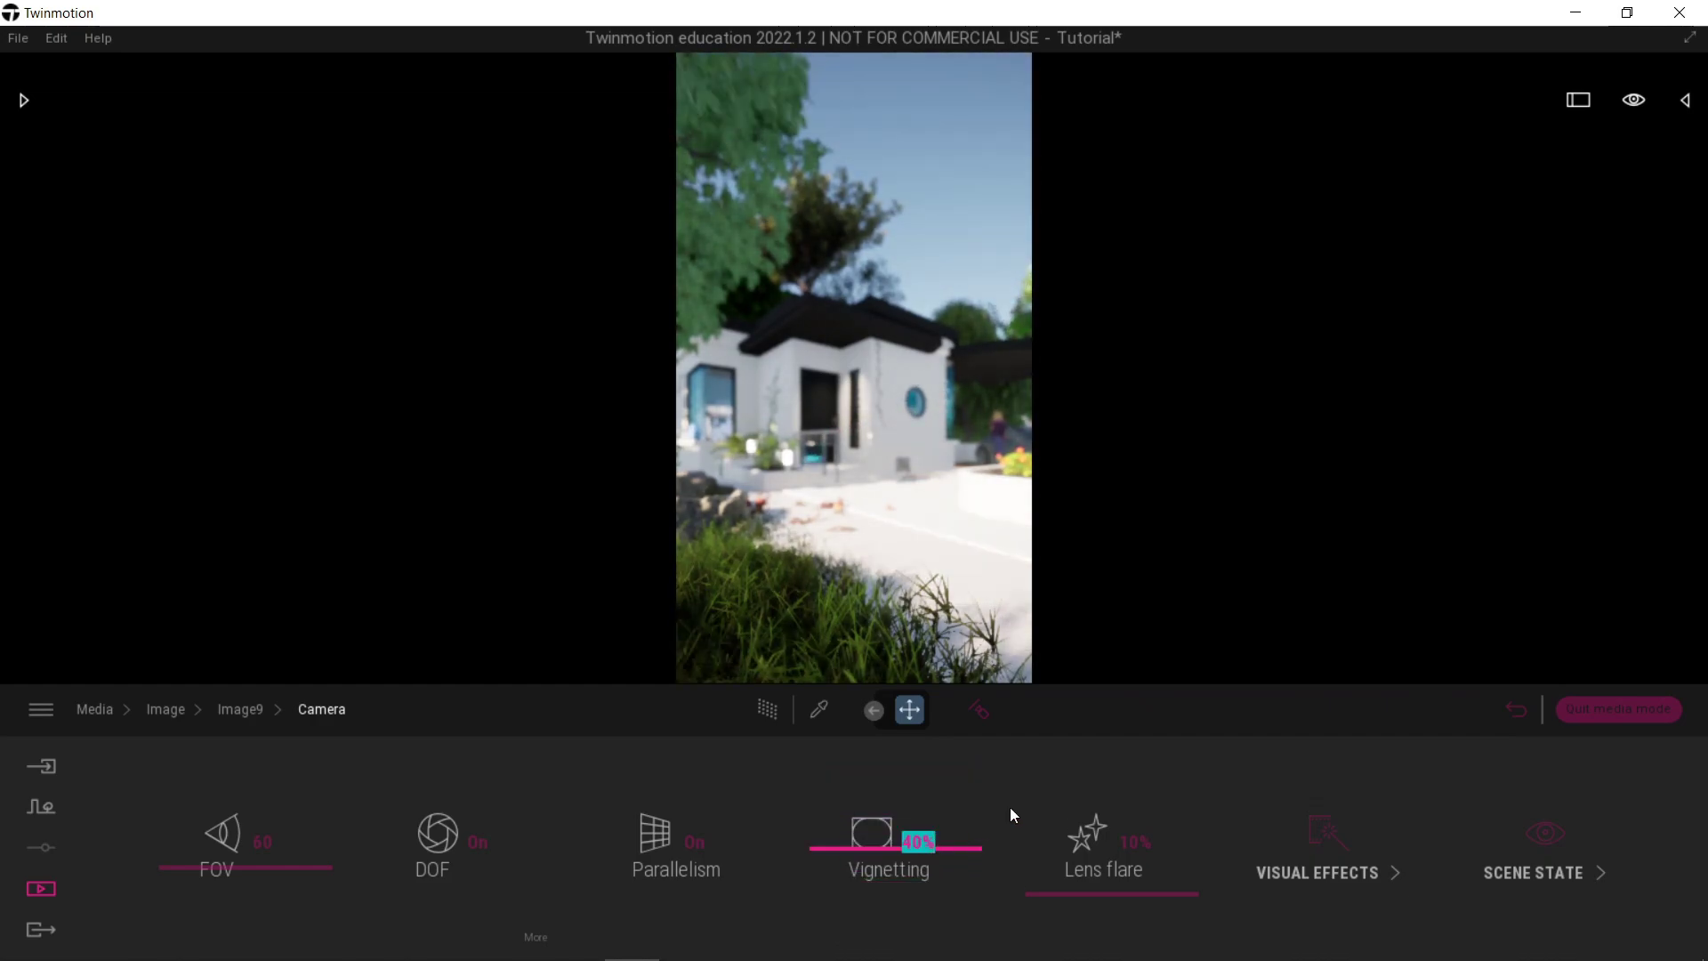
# Enable the camera's Clay render effect, preview it on the house and flower planter, and disable it.
pyautogui.click(1324, 831)
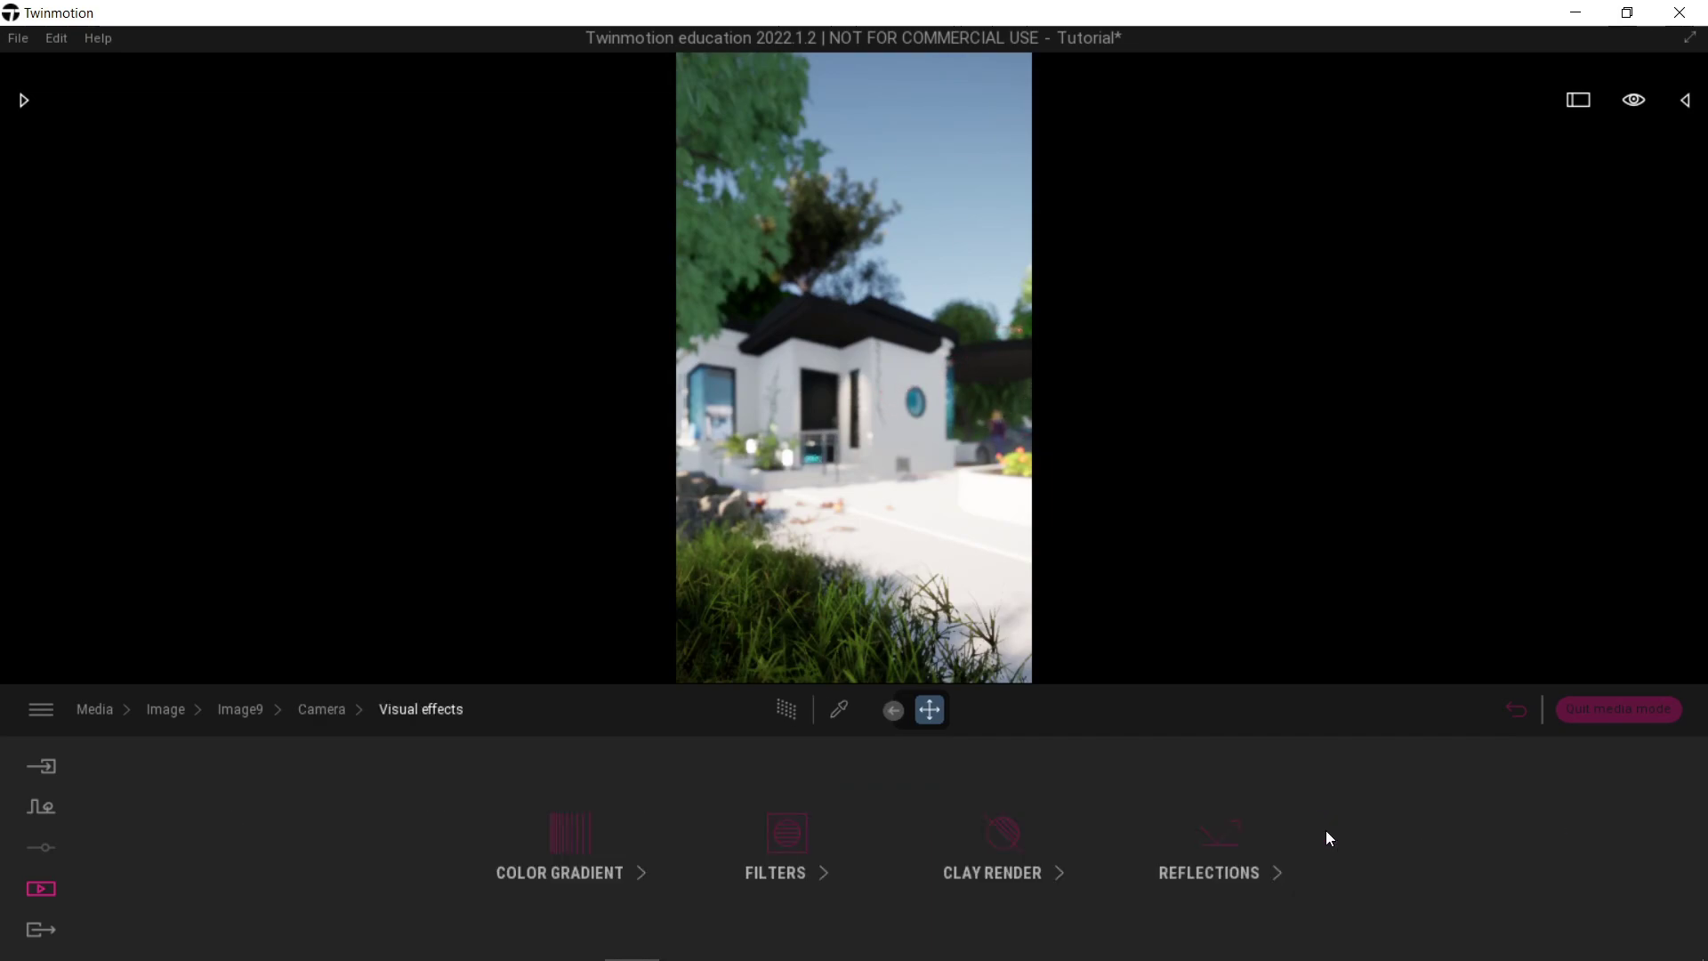
pyautogui.click(1060, 874)
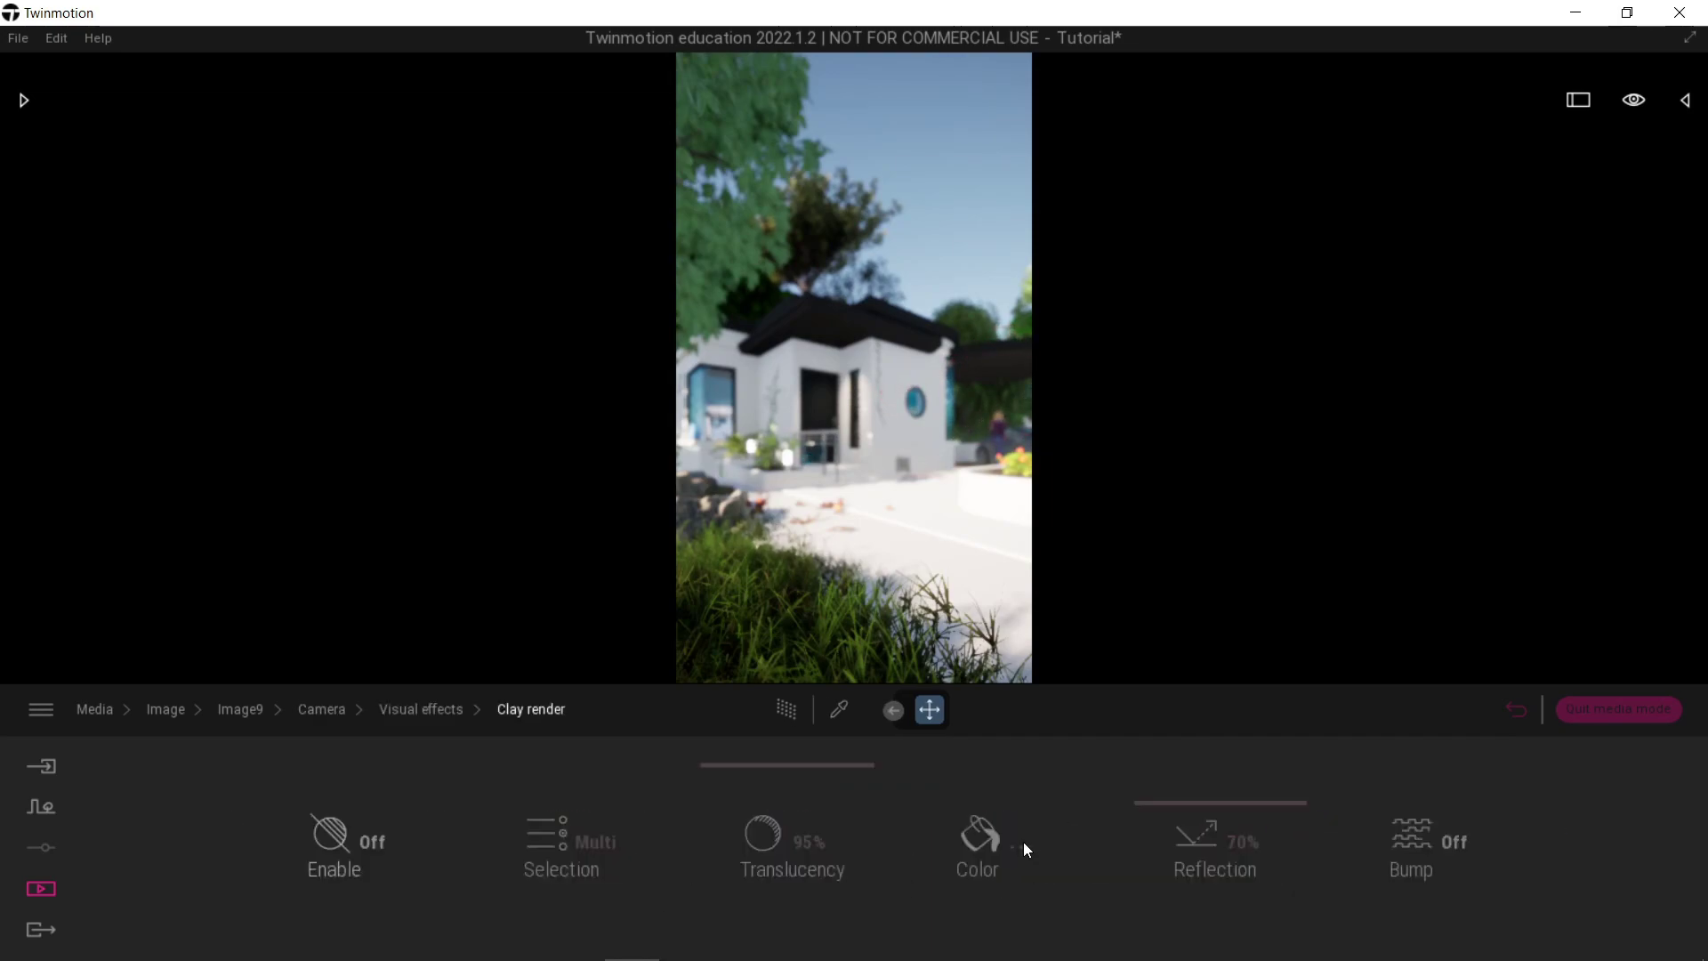
pyautogui.click(353, 850)
pyautogui.press('w')
pyautogui.moveTo(808, 484); pyautogui.dragTo(887, 536, button='right')
pyautogui.press('w')
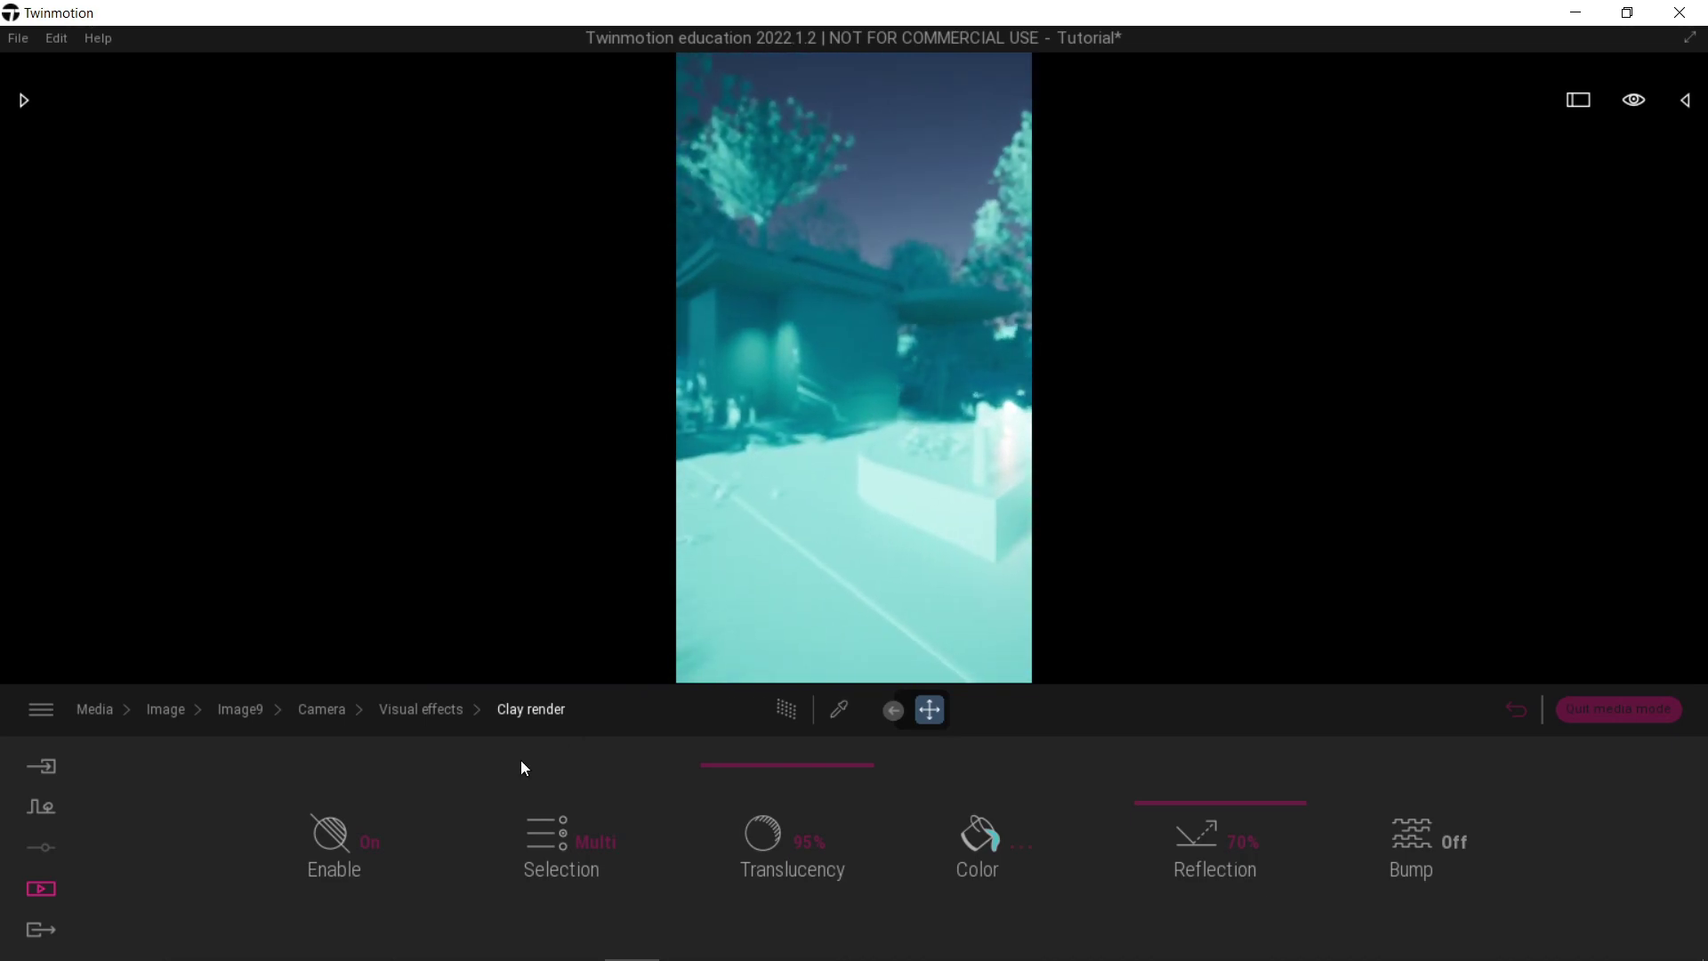
pyautogui.click(348, 852)
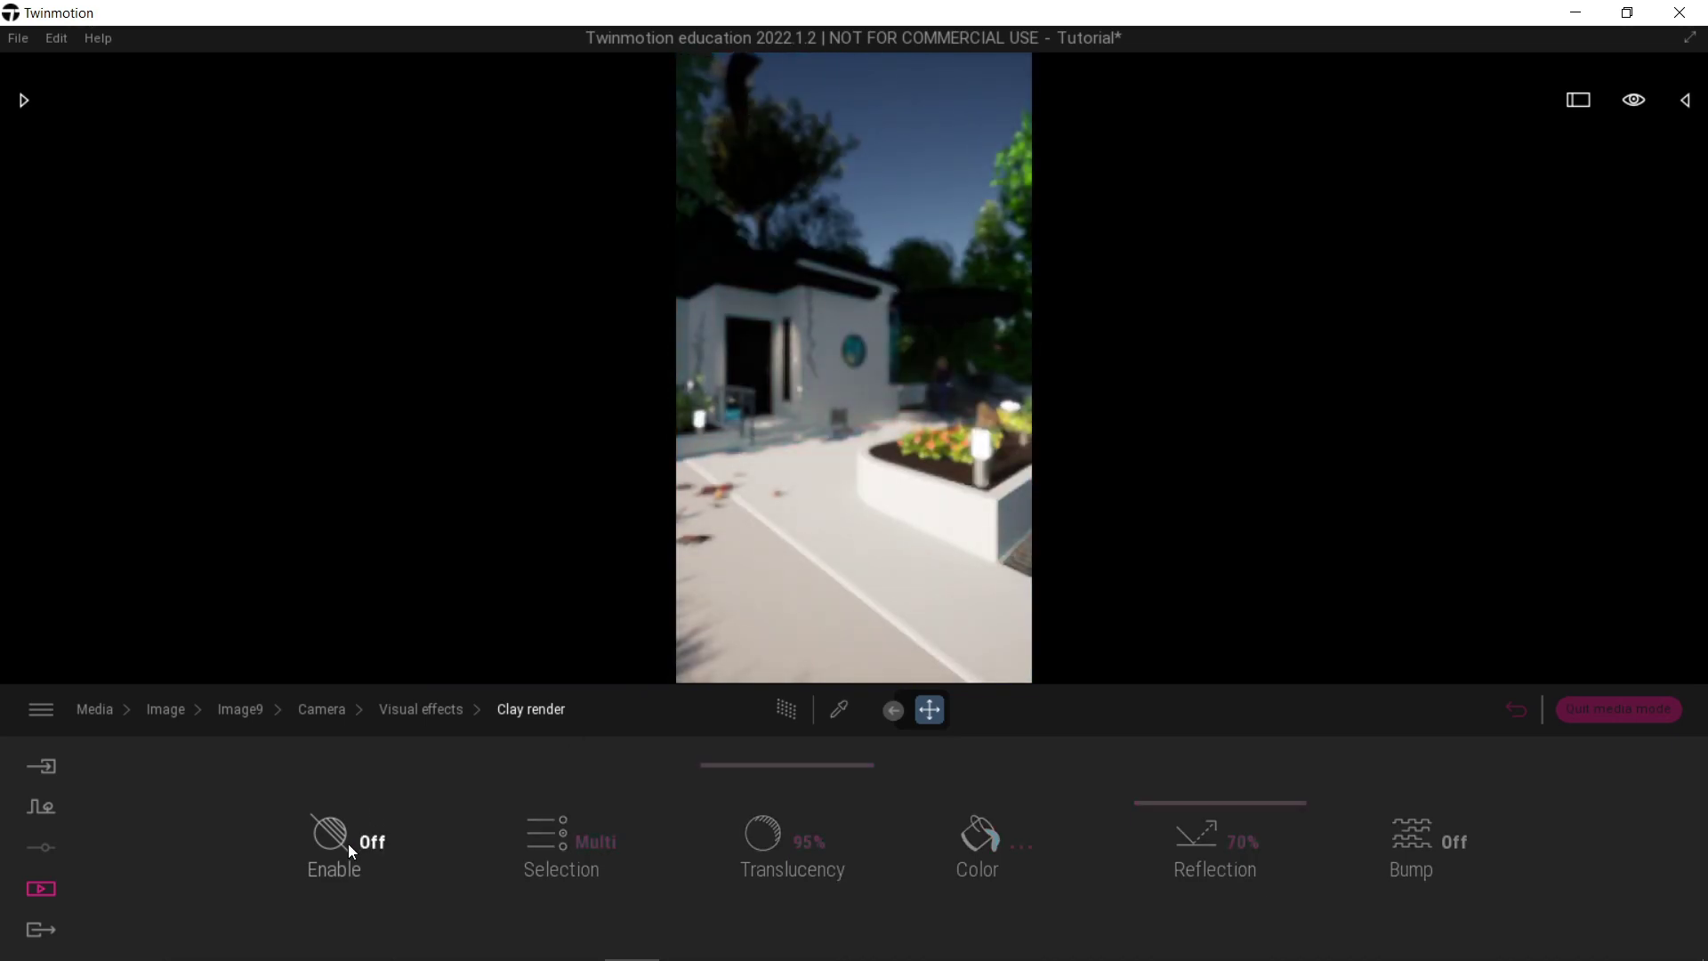
# Tilt the view on the house and apply the 8-Bit filter from the visual effects.
pyautogui.click(431, 708)
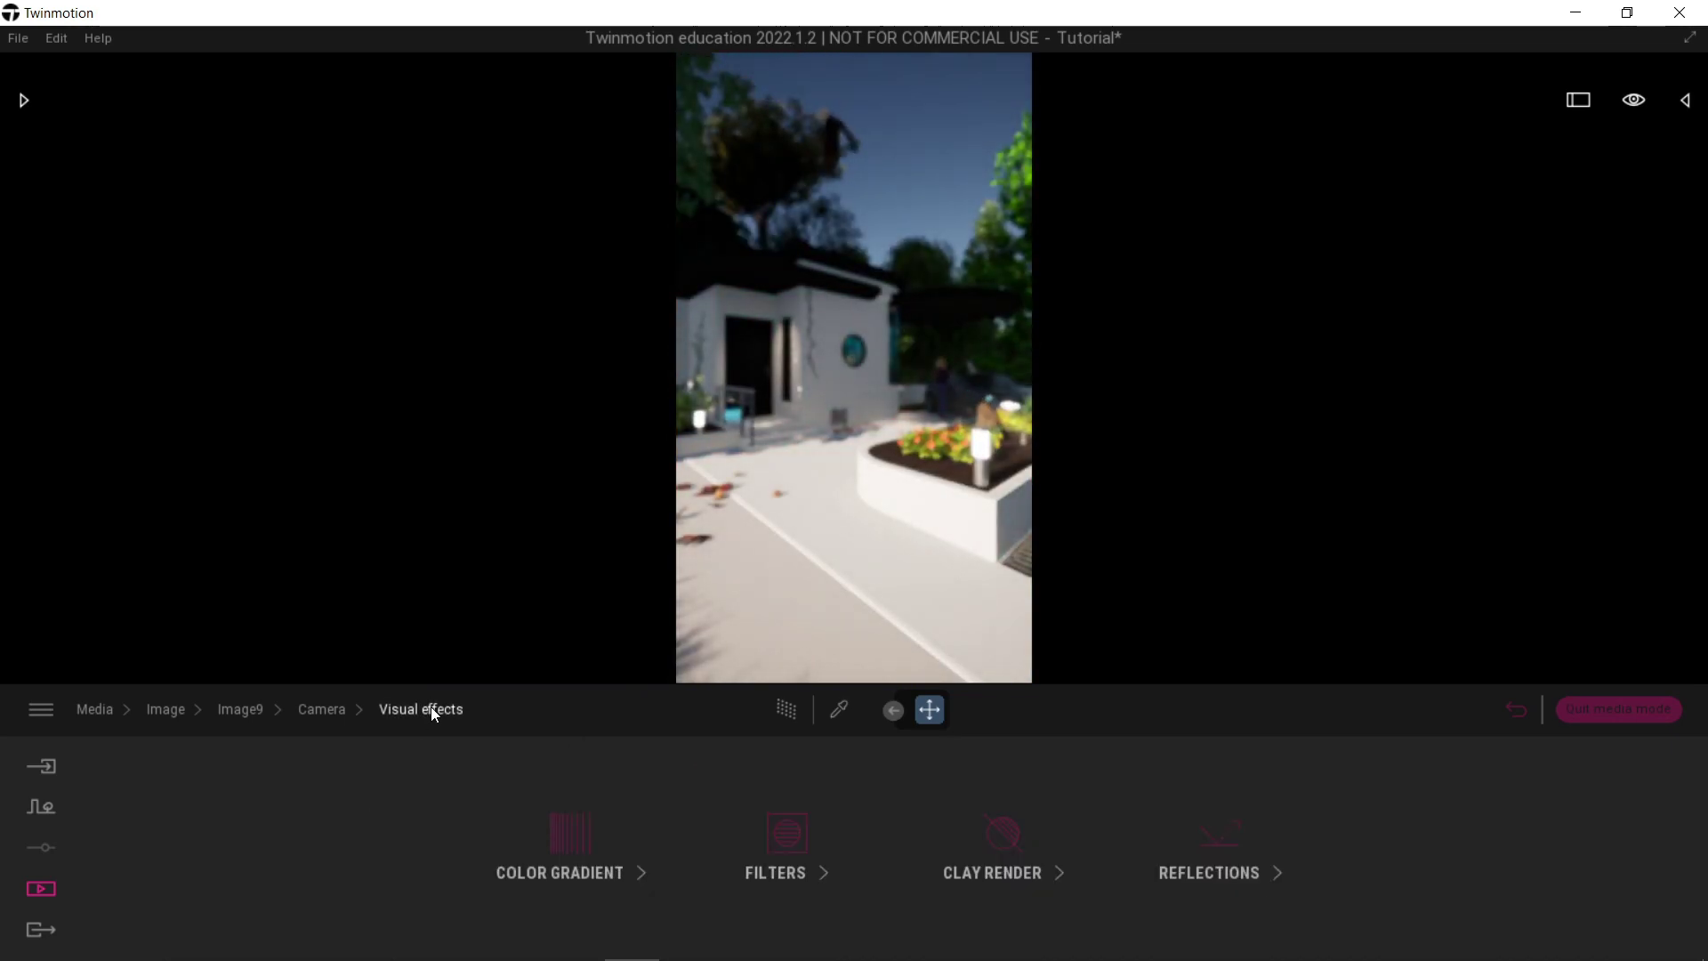
pyautogui.click(809, 831)
pyautogui.moveTo(852, 527); pyautogui.dragTo(869, 594, button='right')
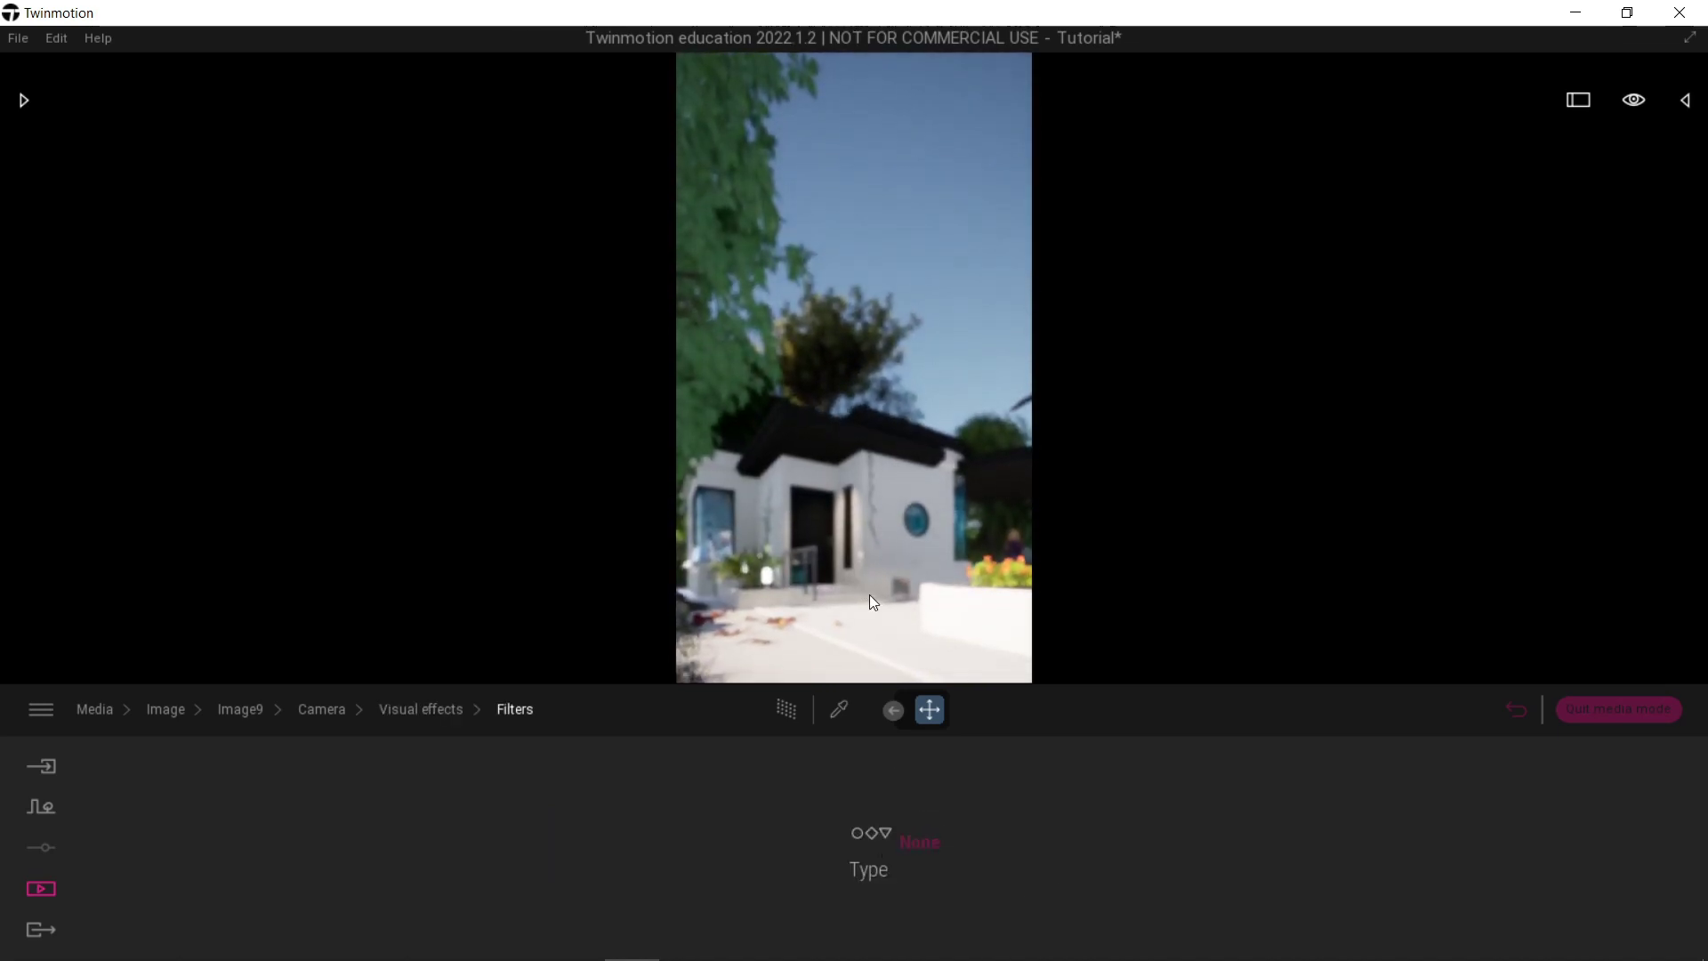
pyautogui.click(899, 840)
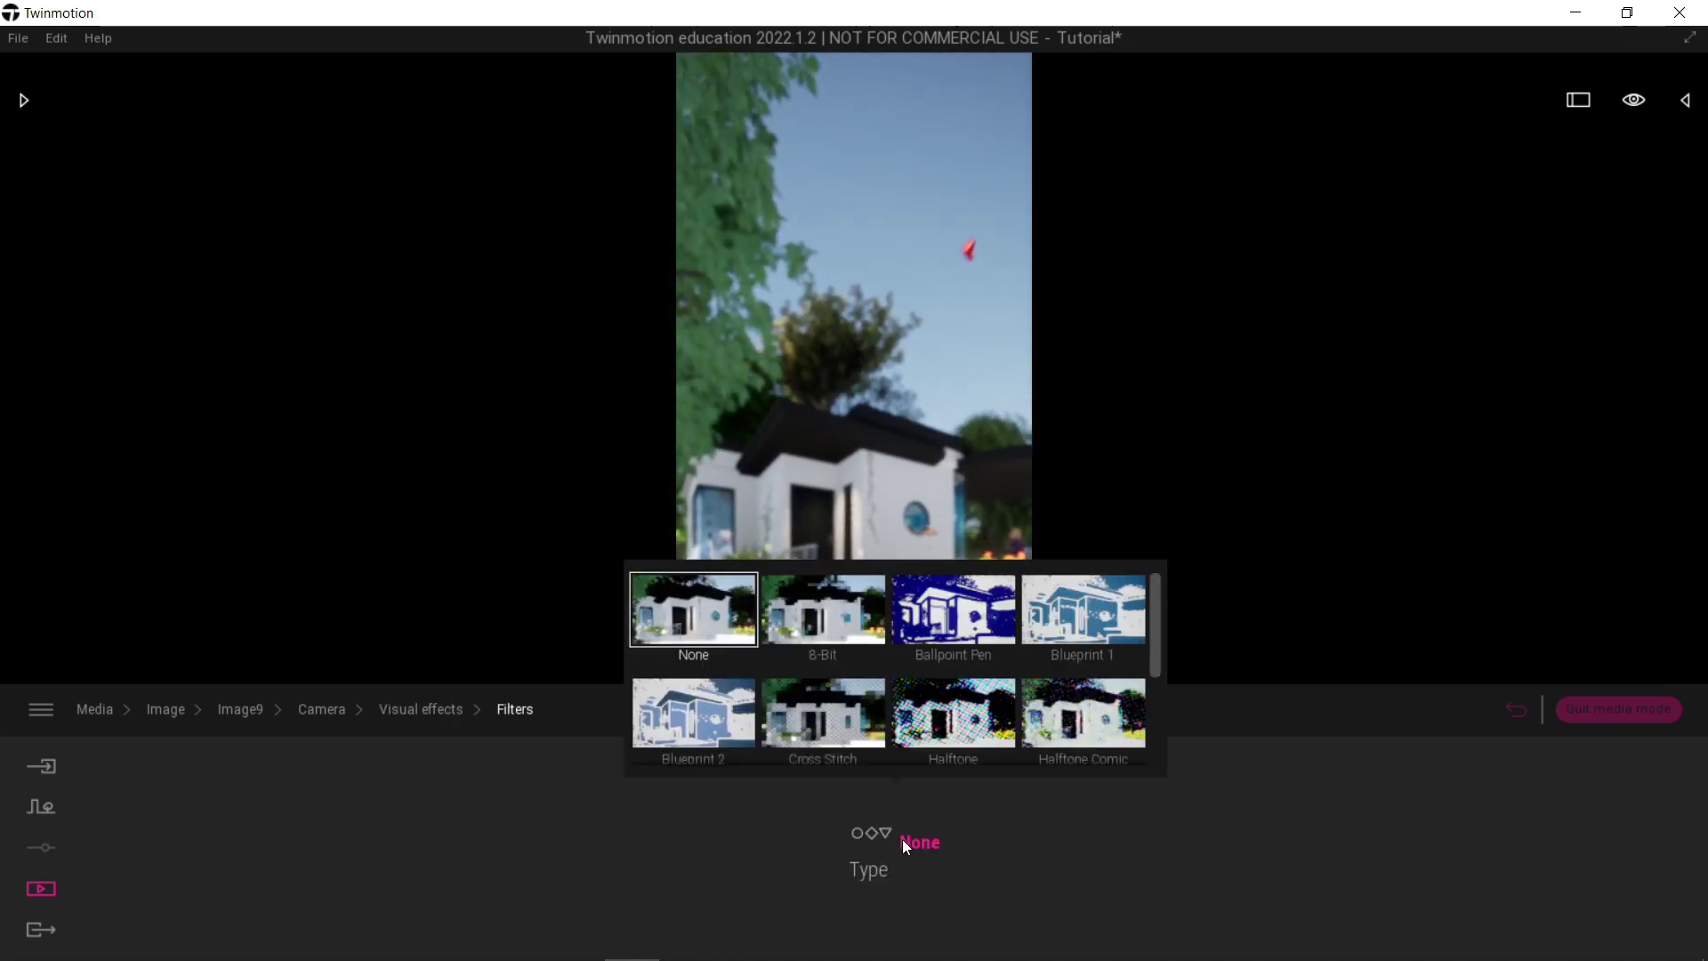
pyautogui.click(815, 633)
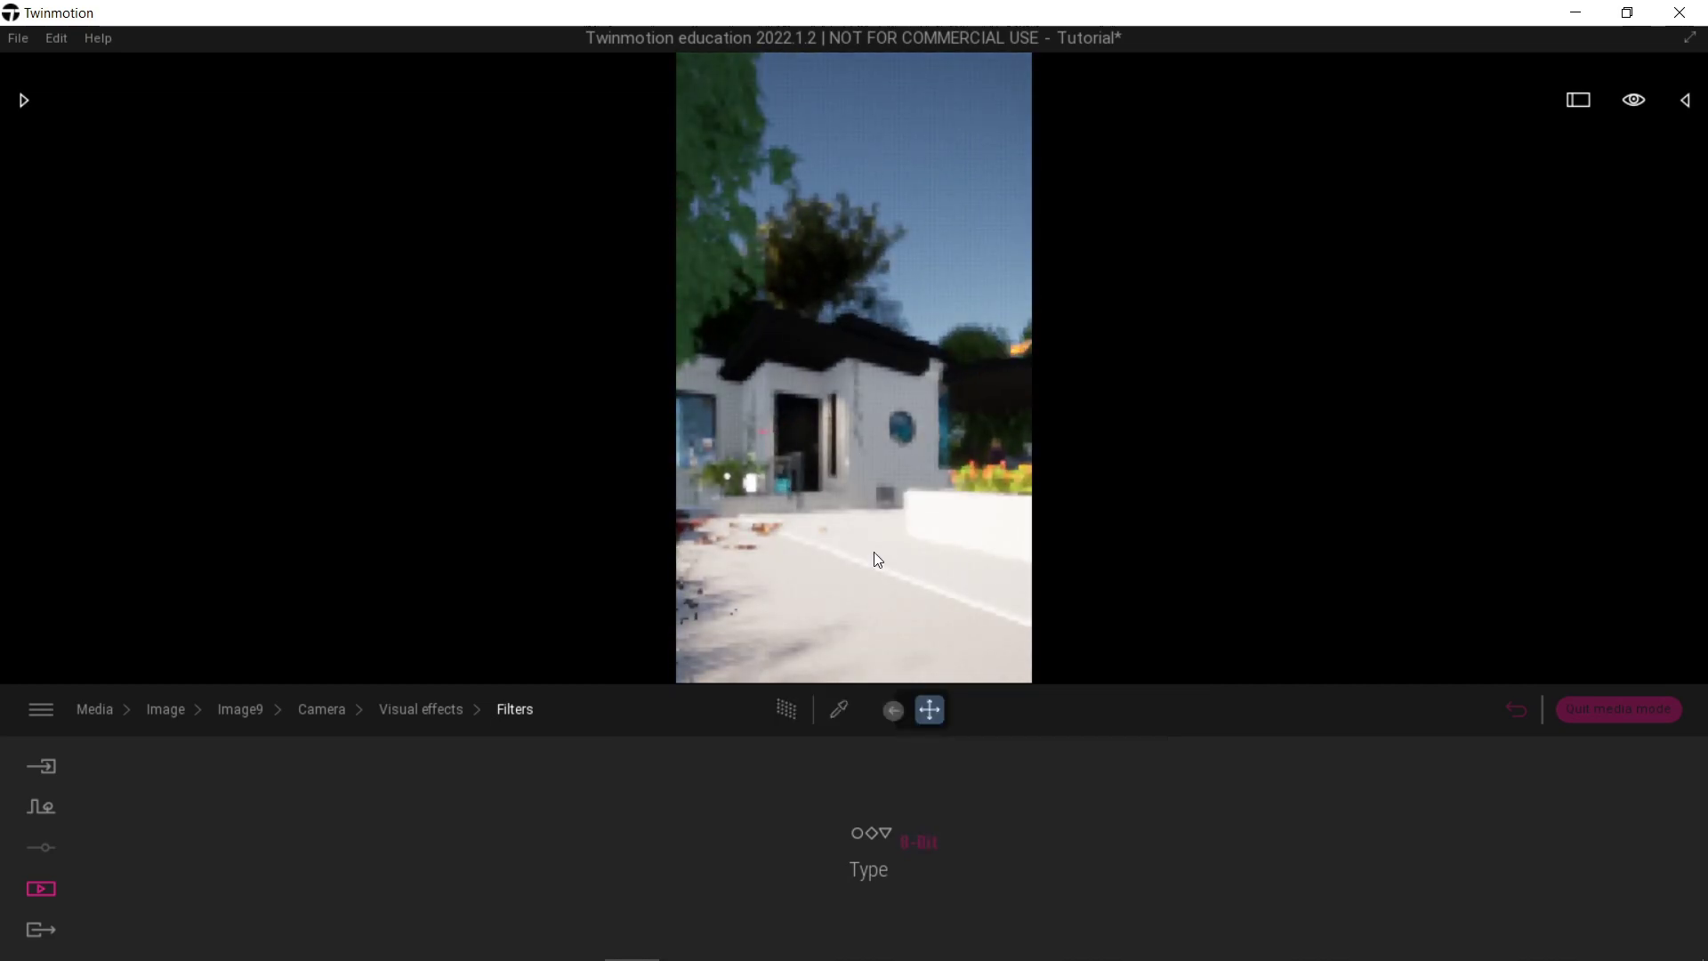
pyautogui.click(900, 839)
pyautogui.click(772, 830)
# Set Image9's output size to 2K Full HD 1920x1080, checking the 4K UHD 3840x2160 option as well.
pyautogui.click(311, 711)
pyautogui.click(246, 711)
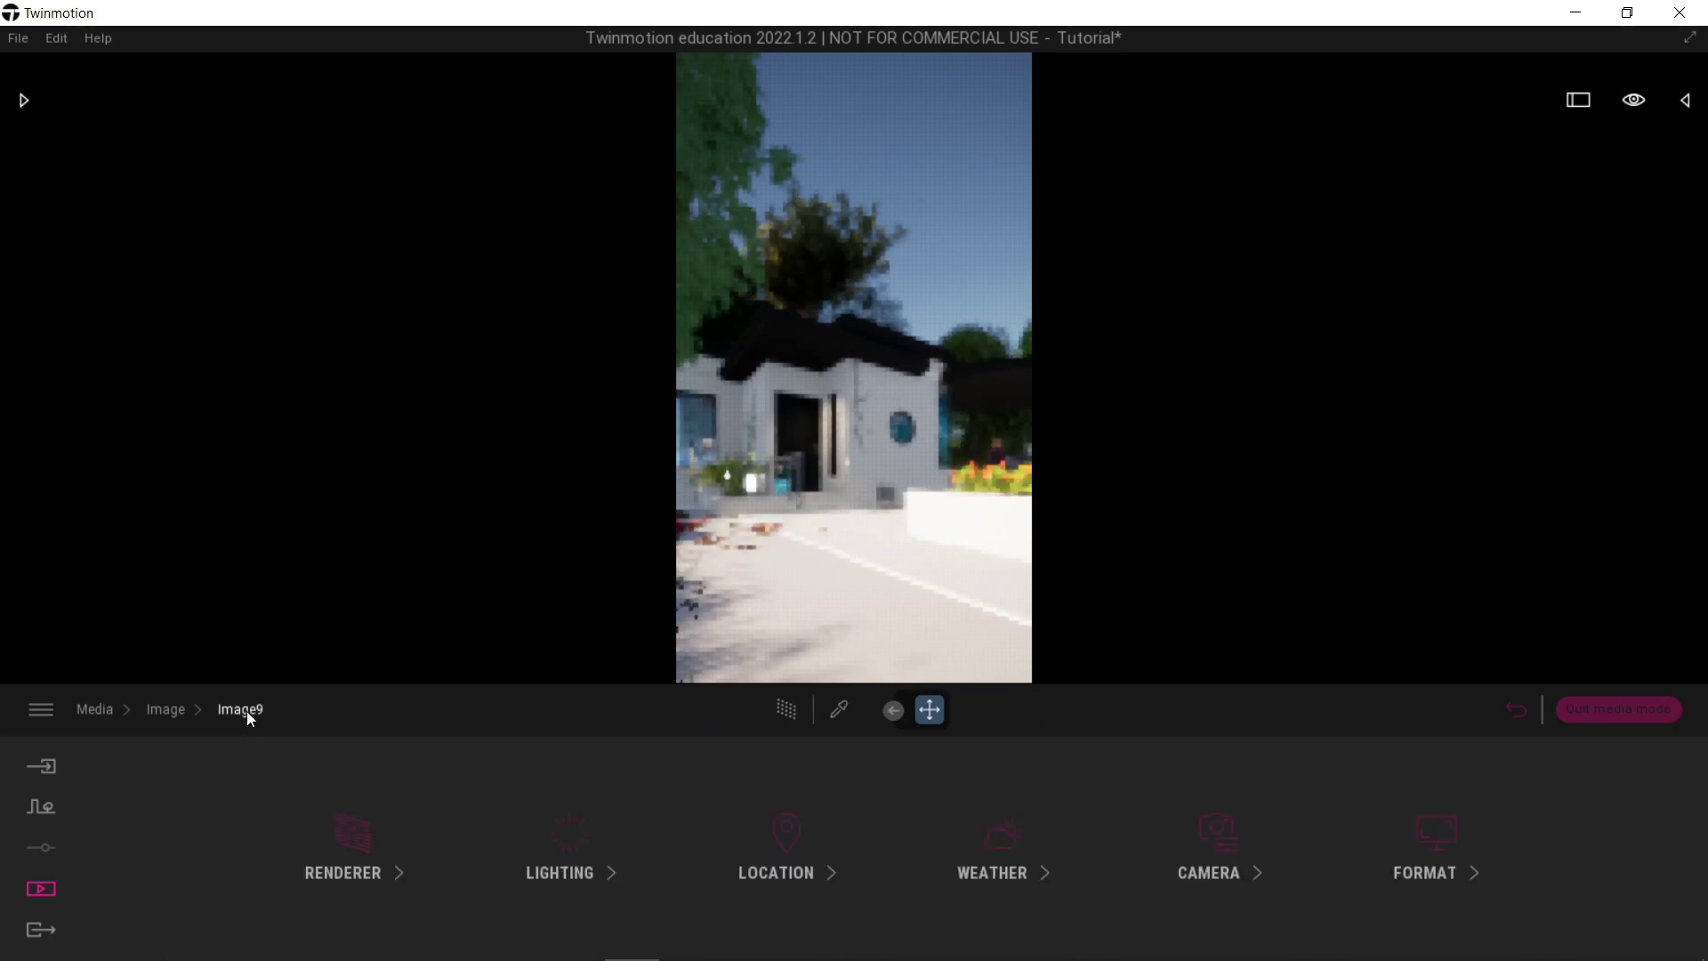
pyautogui.click(1423, 854)
pyautogui.click(926, 839)
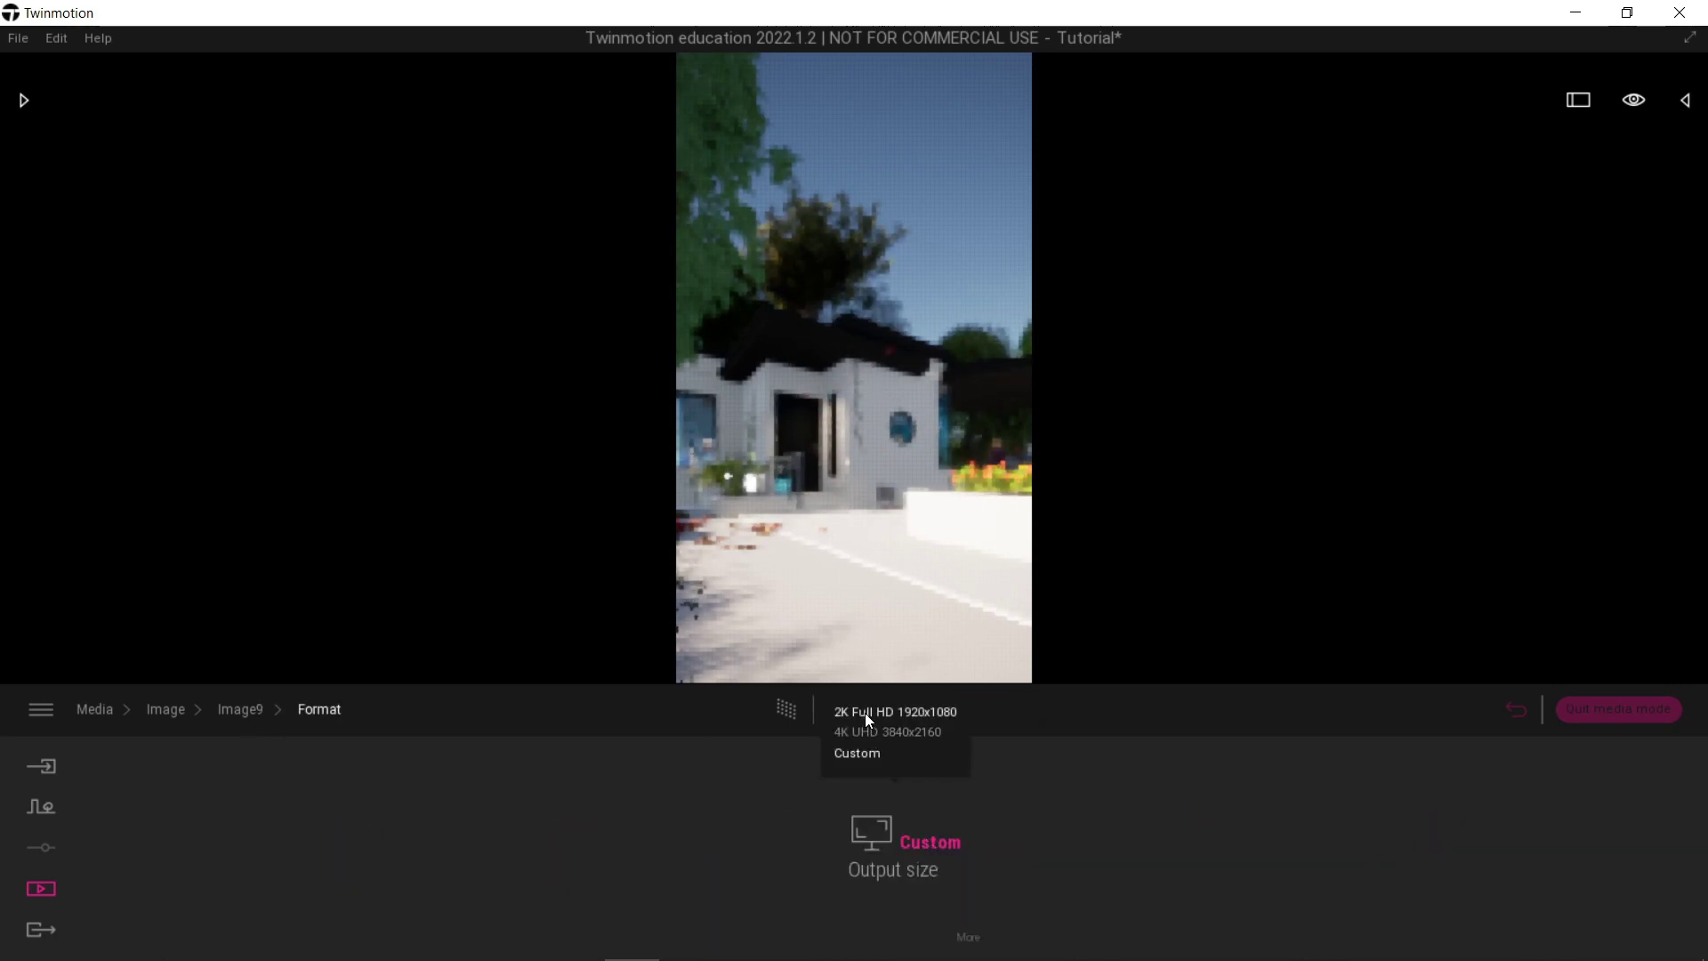
pyautogui.click(867, 712)
pyautogui.click(909, 850)
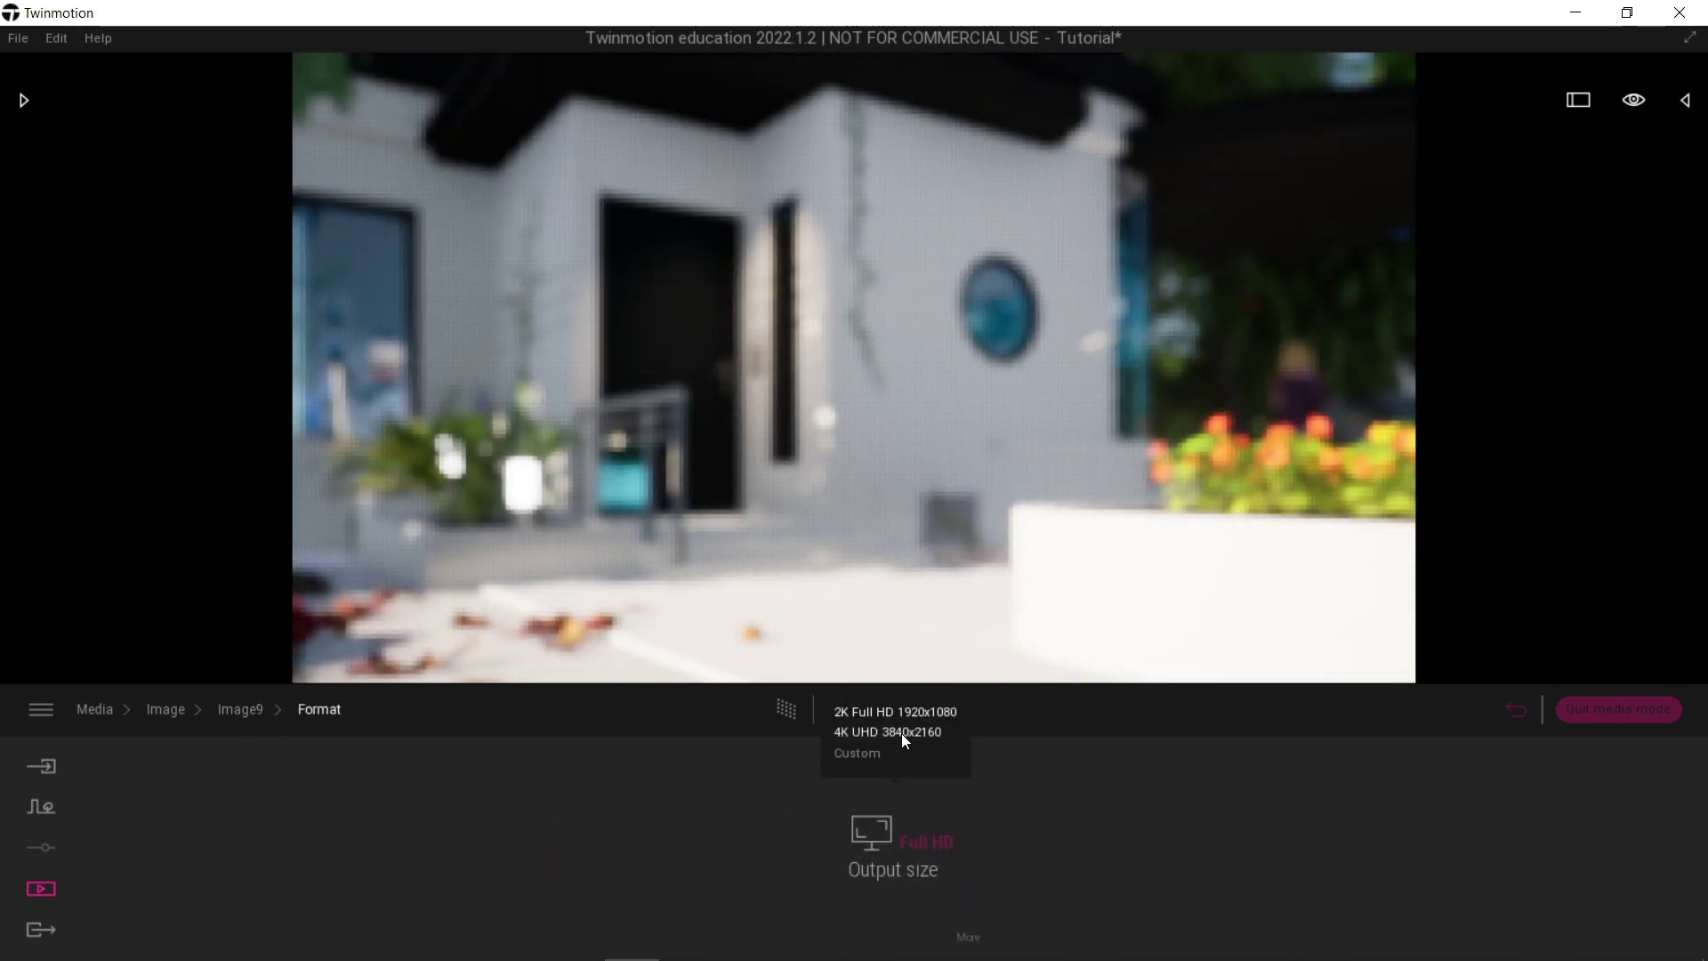
pyautogui.click(900, 733)
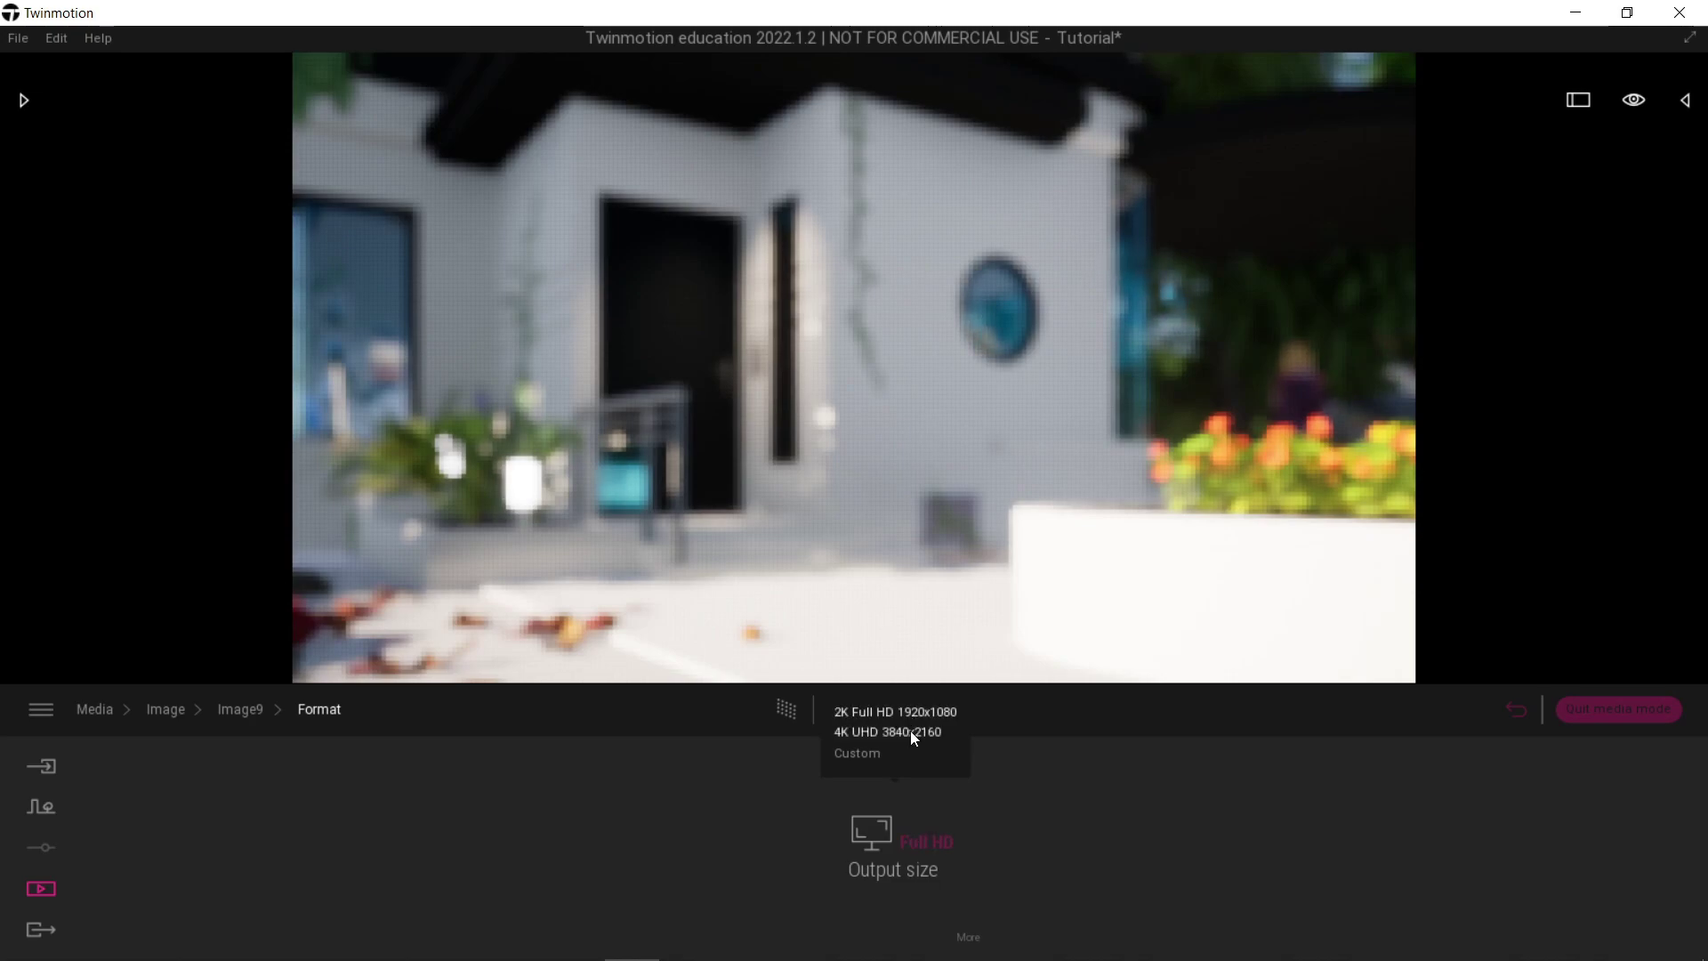
pyautogui.click(906, 713)
# Recall Image9's view from the image list and open its camera's visual effects.
pyautogui.click(169, 709)
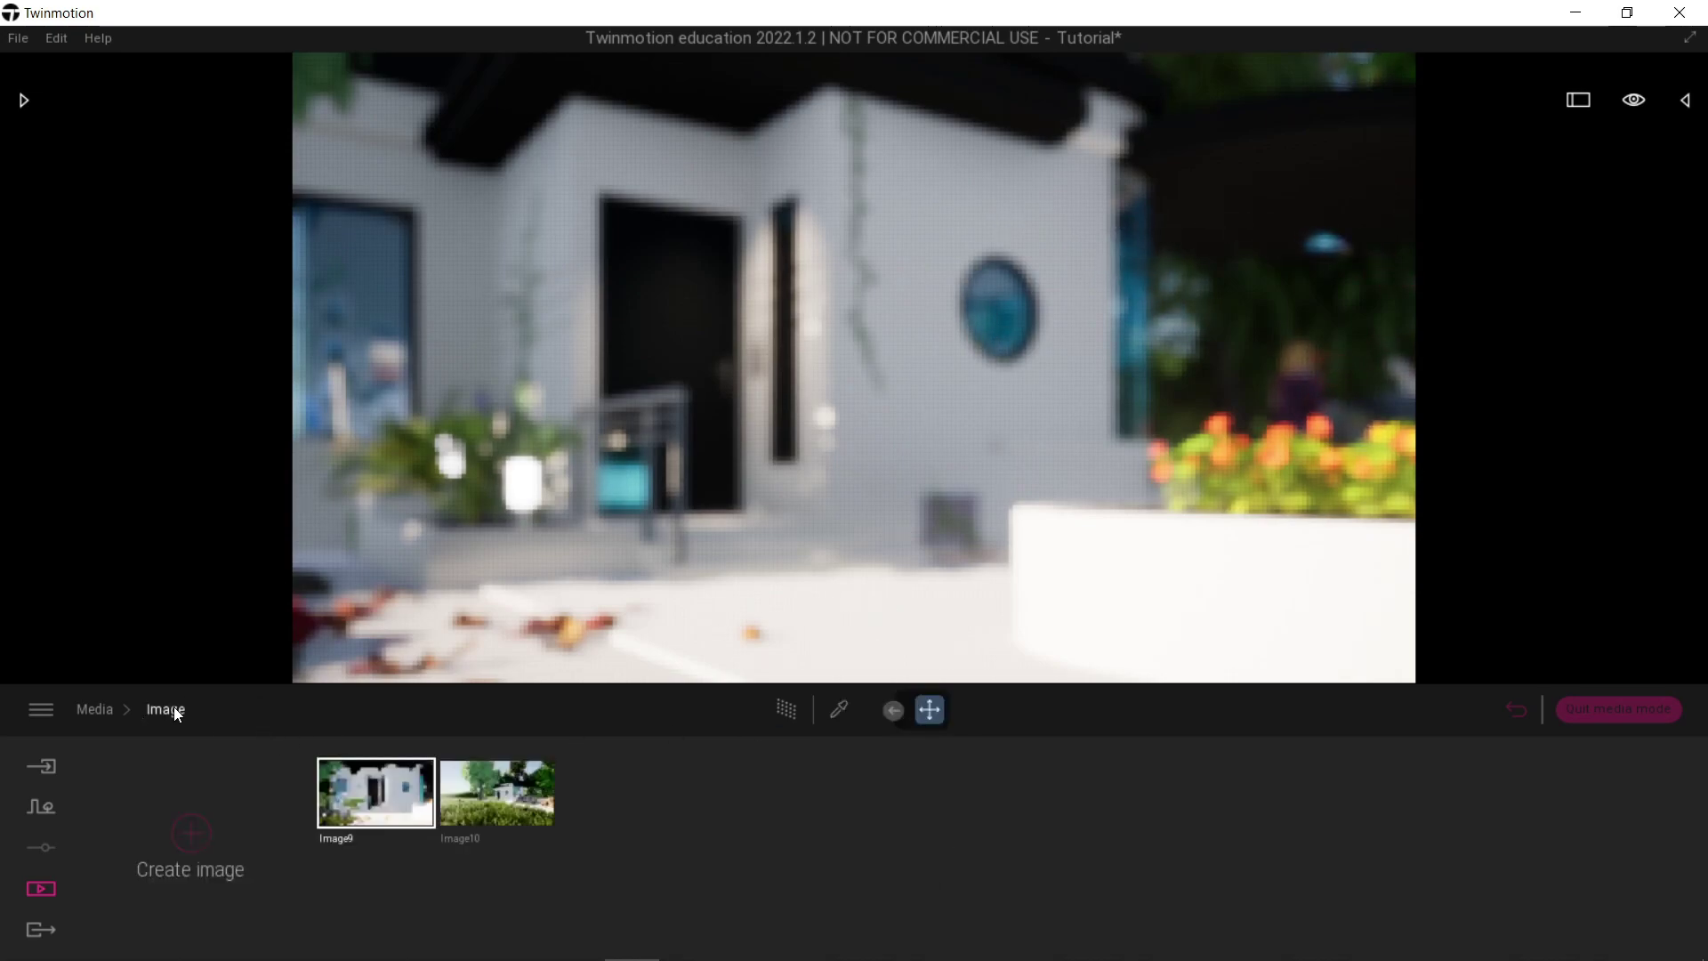
pyautogui.click(338, 794)
pyautogui.click(419, 838)
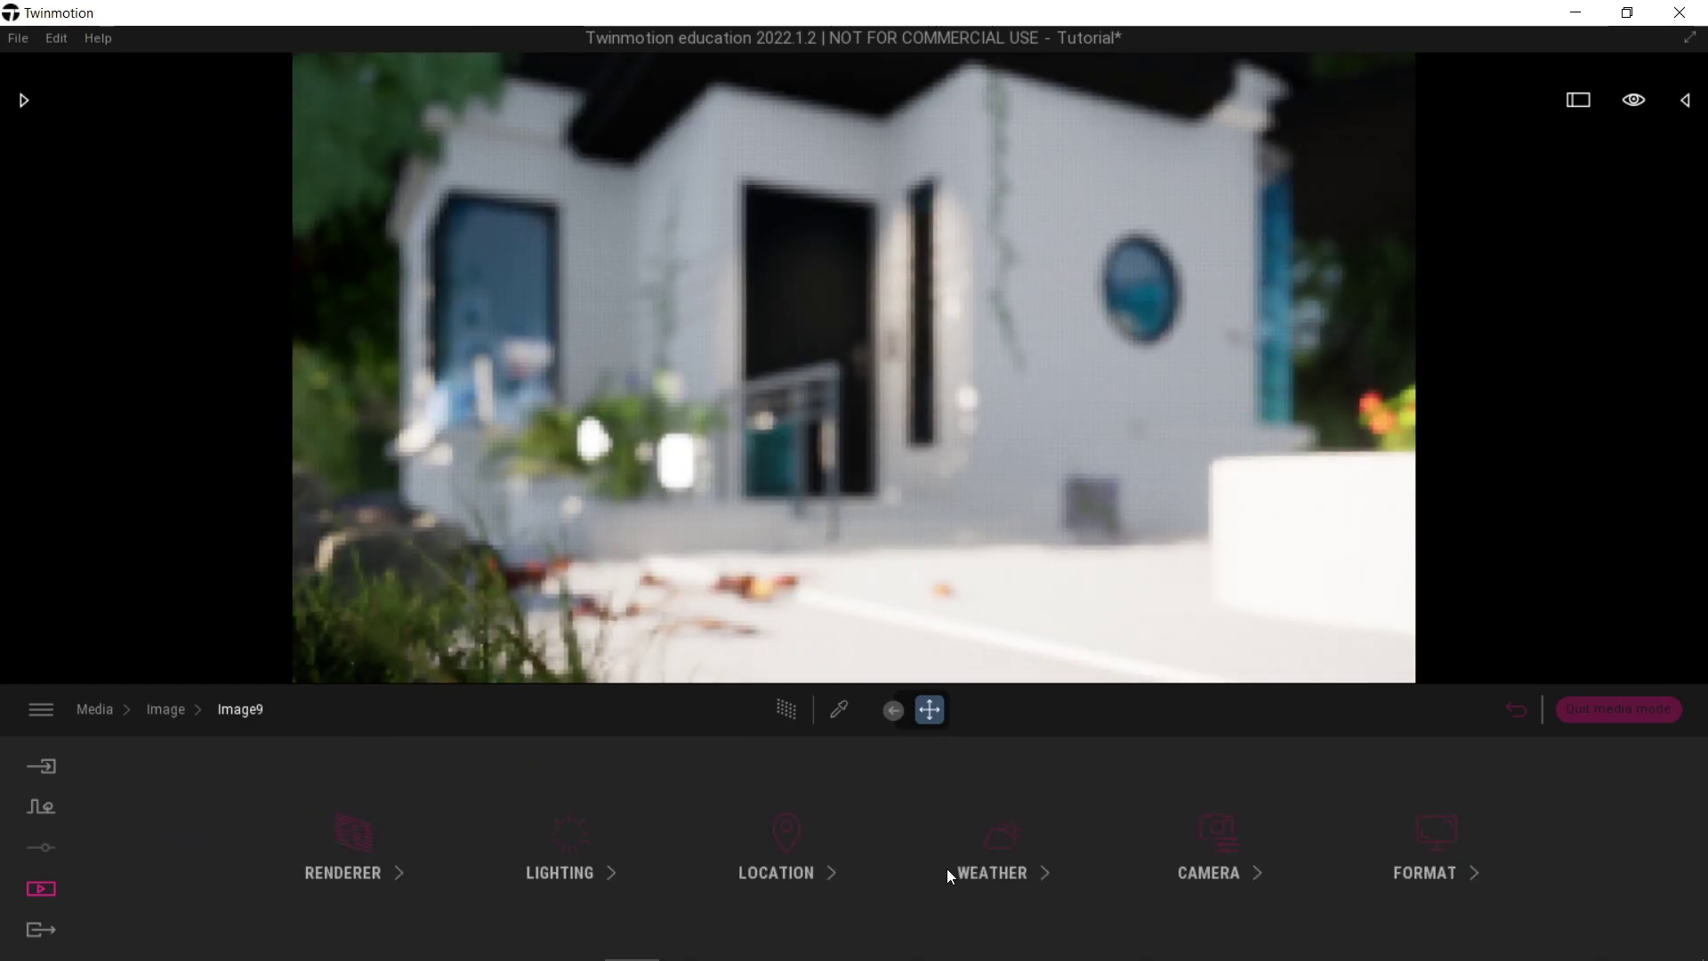
pyautogui.click(1217, 836)
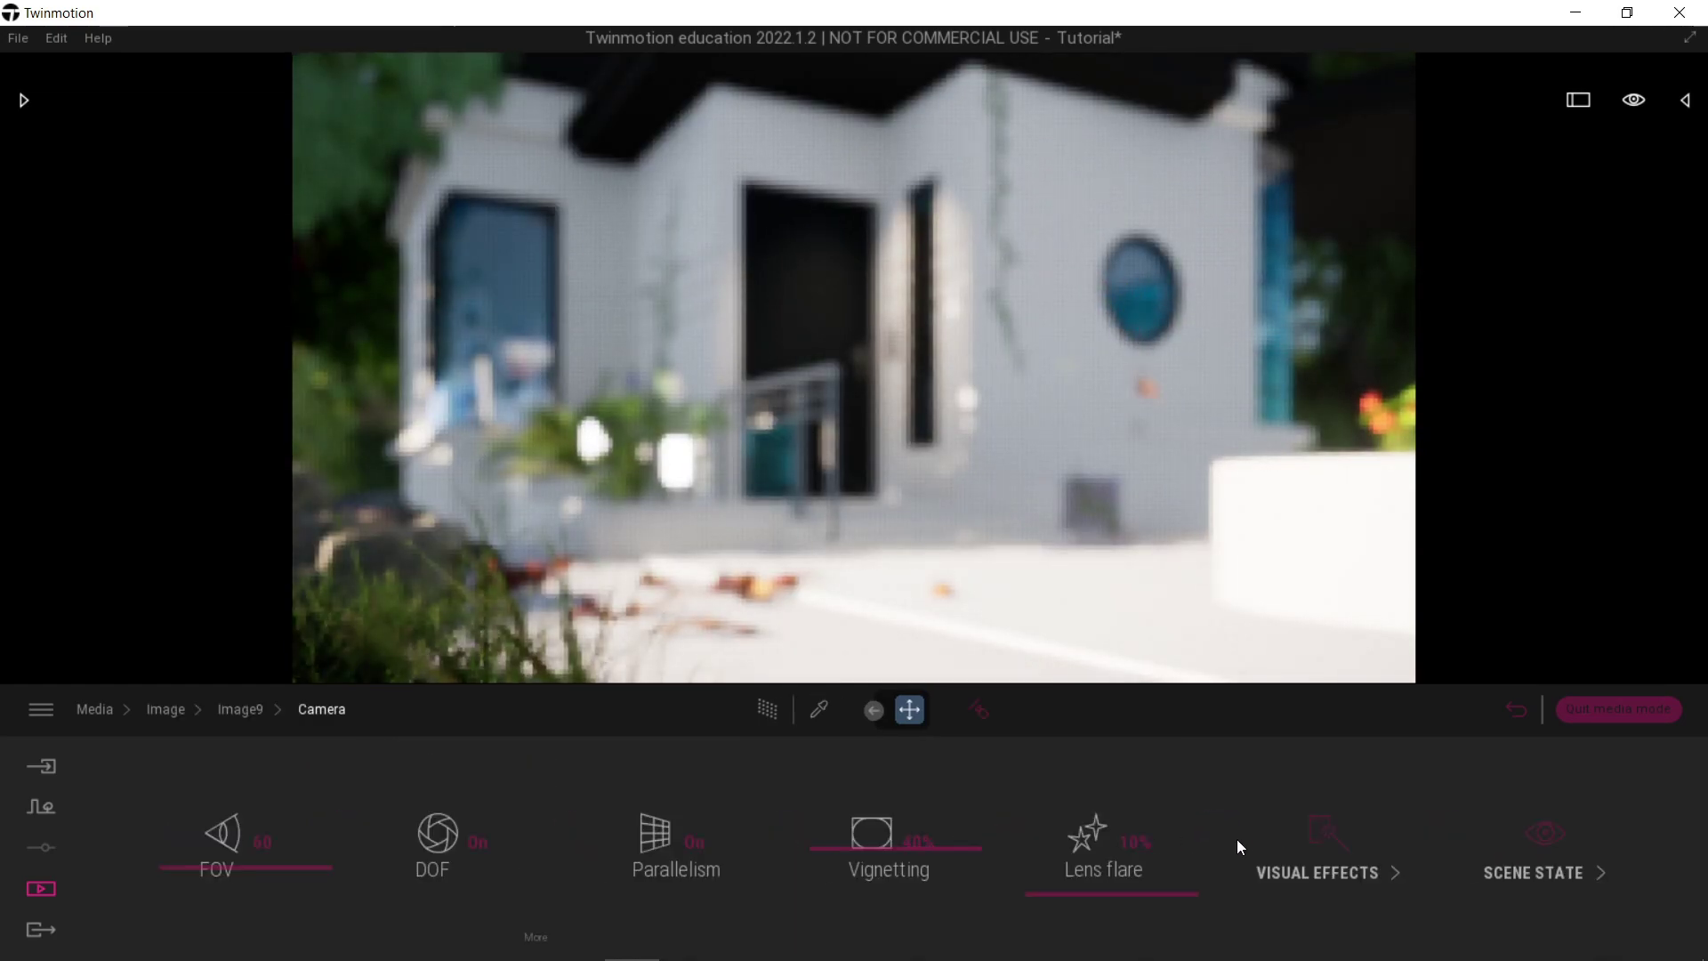
pyautogui.click(1329, 867)
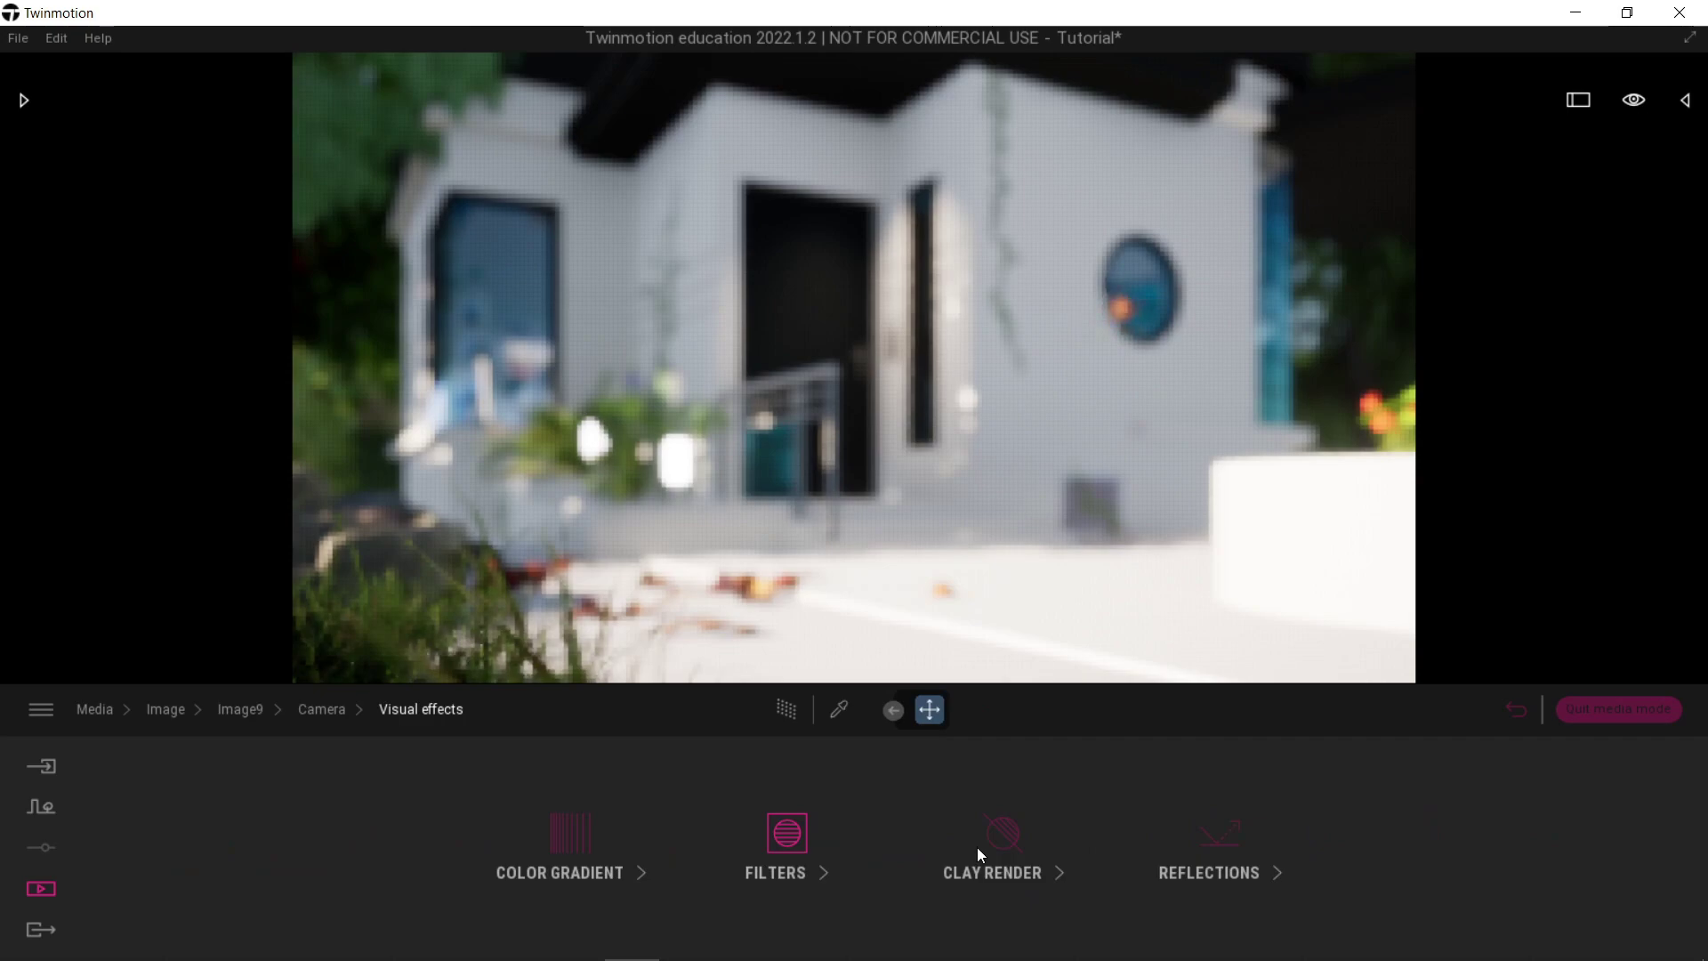
# Try the Ballpoint Pen, Blueprint 1, Blueprint 2, Cross Stitch, Halftone and Halftone Comic filters on Image9.
pyautogui.click(822, 832)
pyautogui.click(890, 840)
pyautogui.click(941, 628)
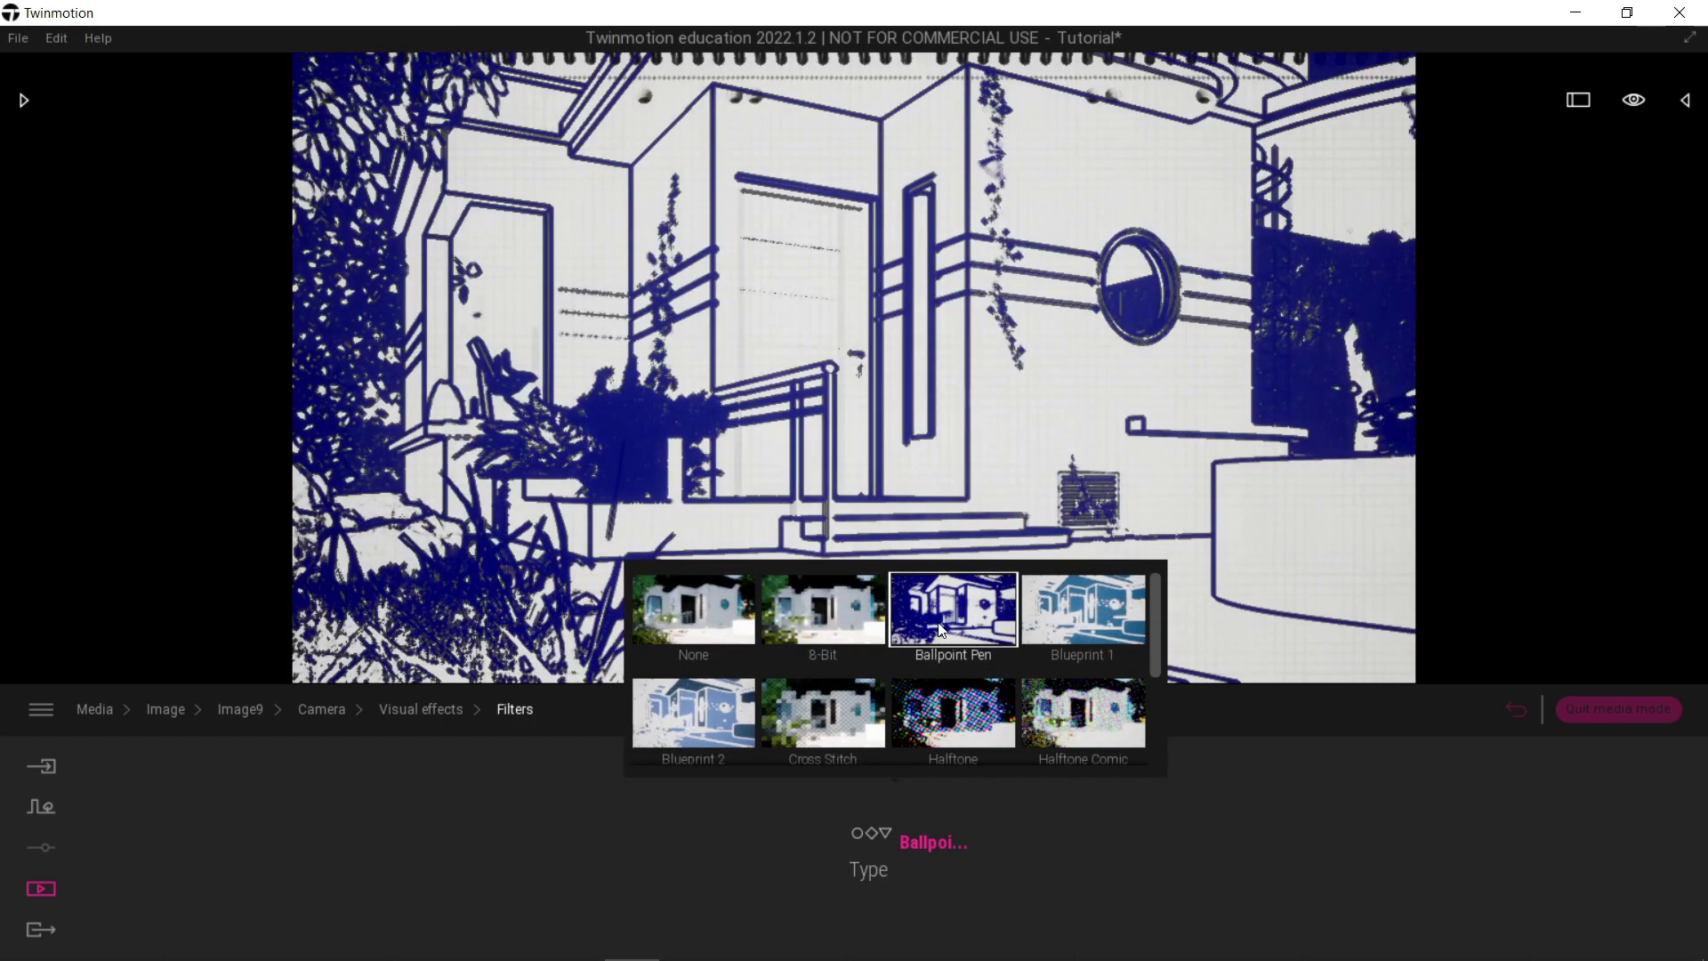
pyautogui.click(1086, 626)
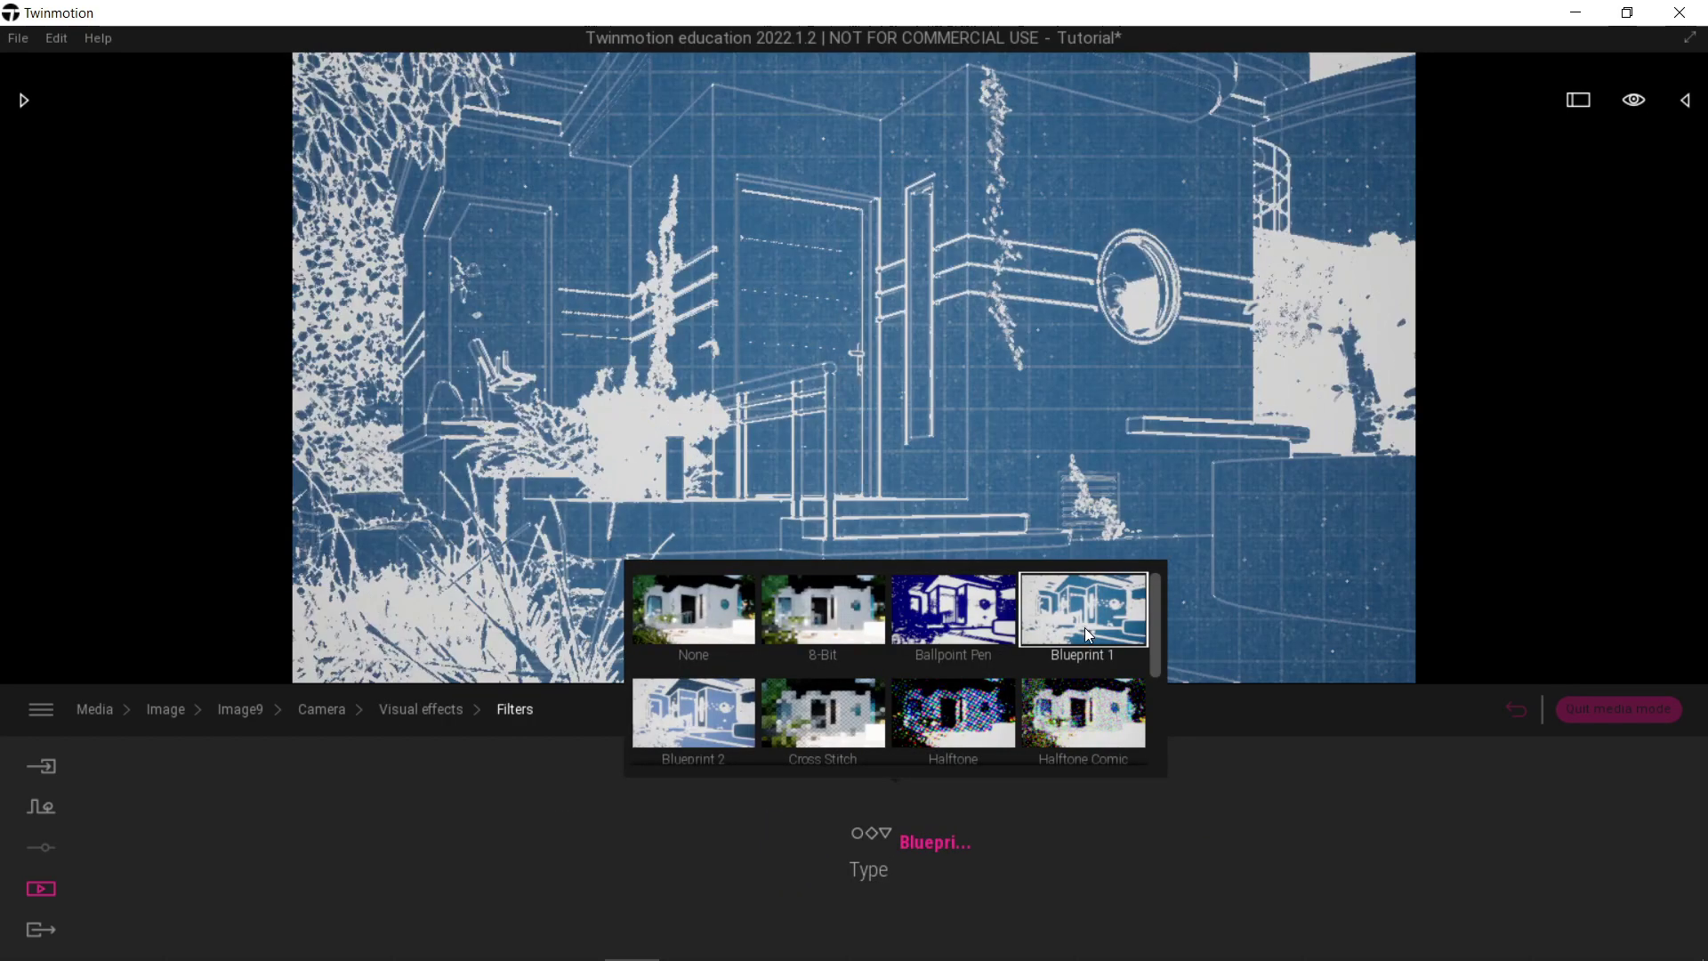
pyautogui.click(680, 729)
pyautogui.click(850, 732)
pyautogui.click(968, 721)
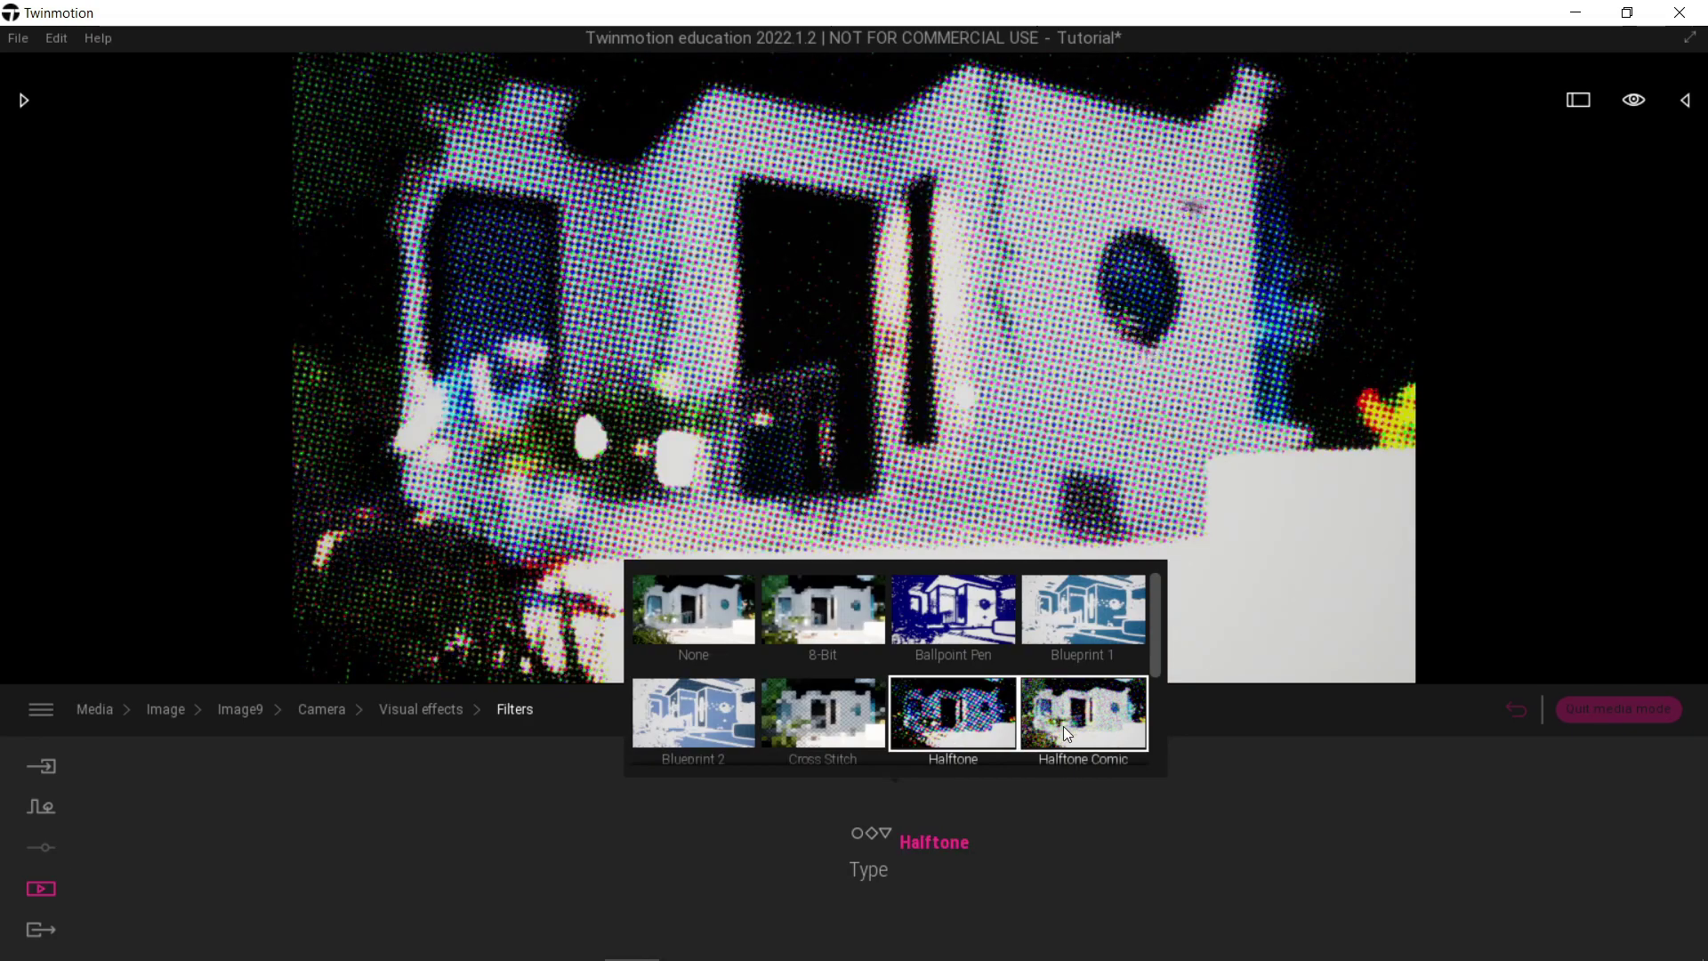
pyautogui.click(1066, 725)
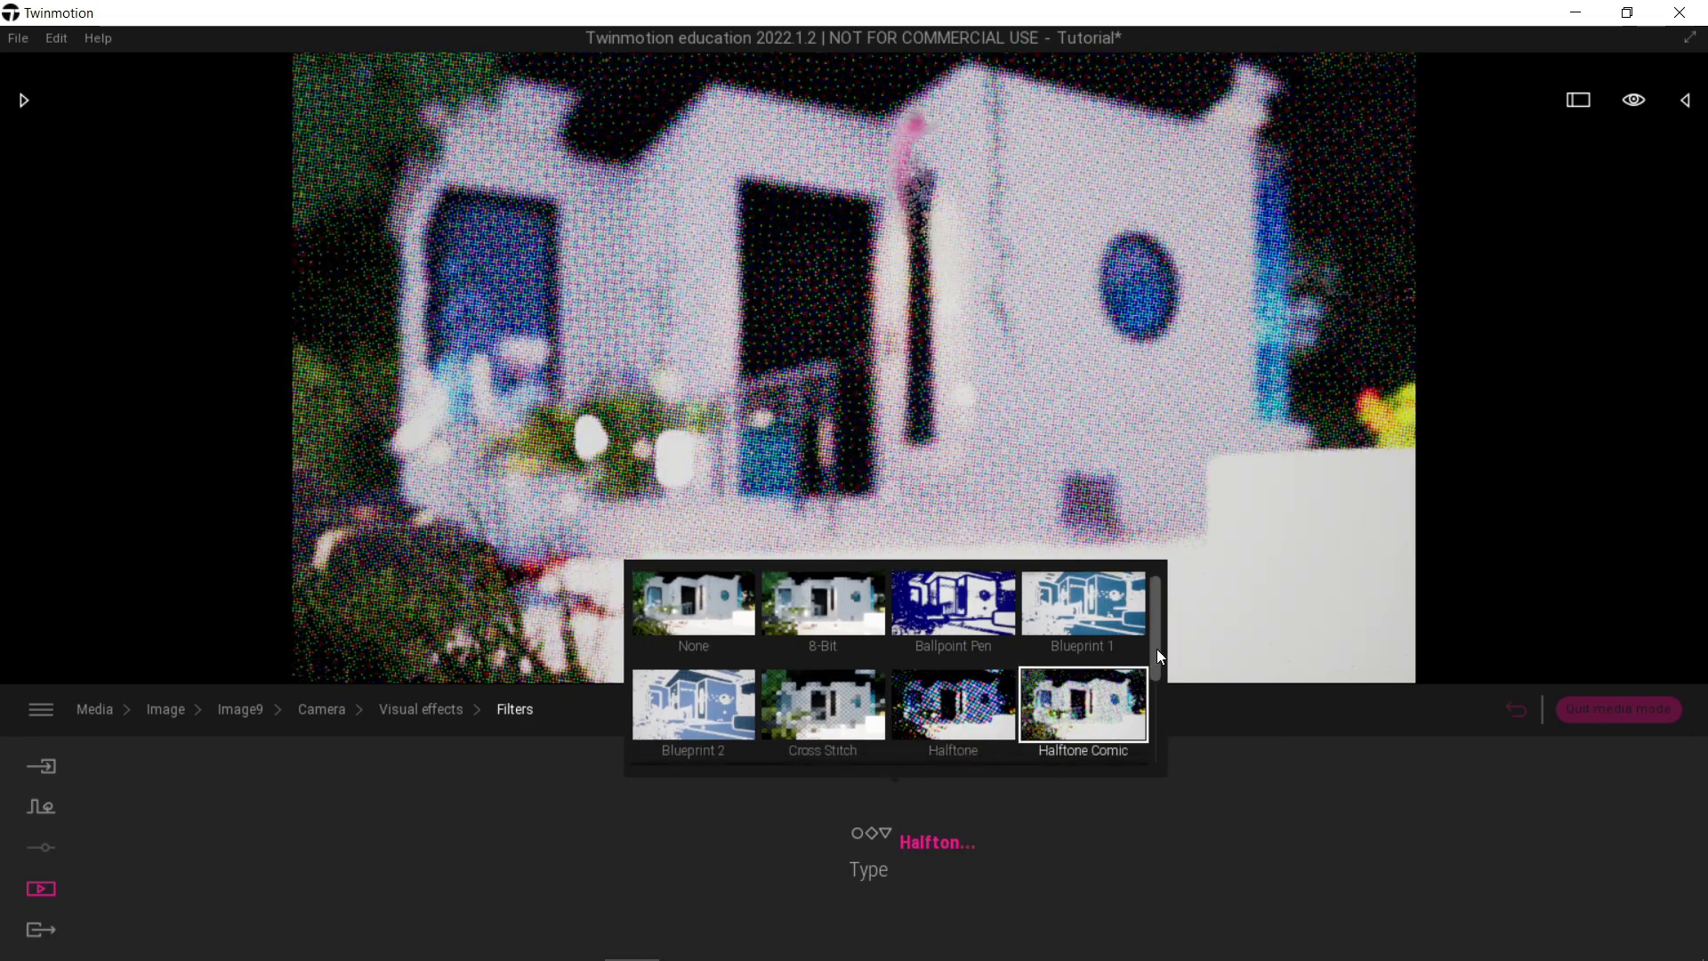
# Compare the Hidden Line 1 and Hidden Line 2 filters on Image9.
pyautogui.moveTo(1156, 649); pyautogui.dragTo(1155, 702)
pyautogui.click(953, 676)
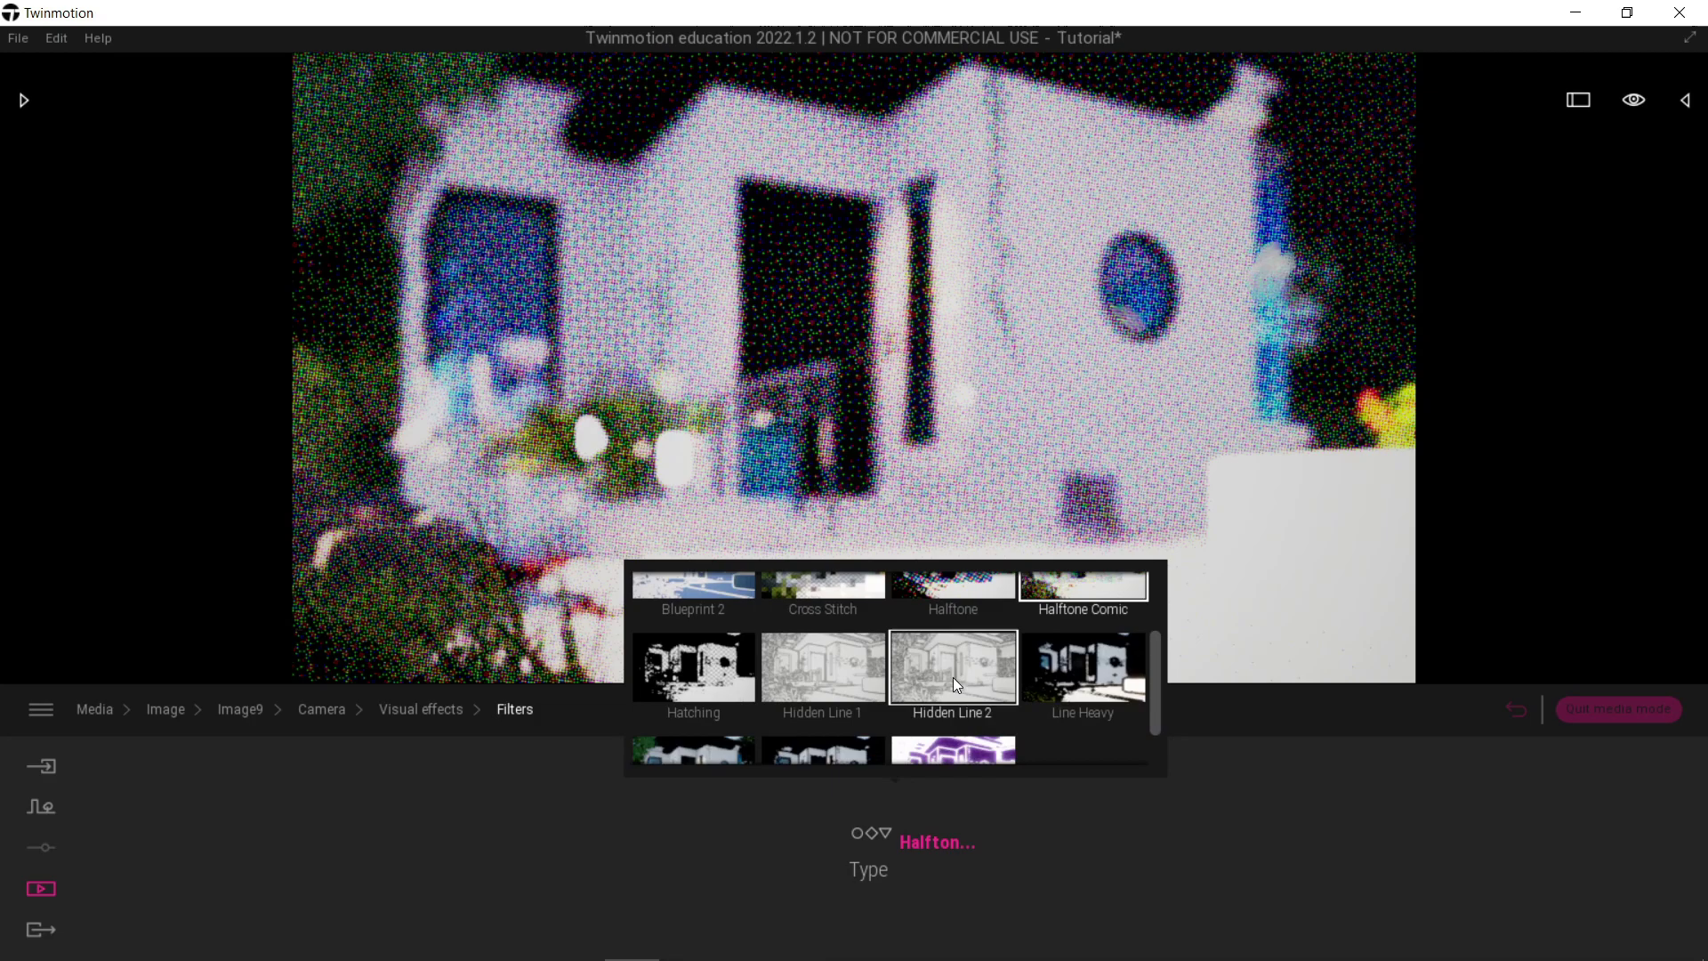
pyautogui.click(836, 676)
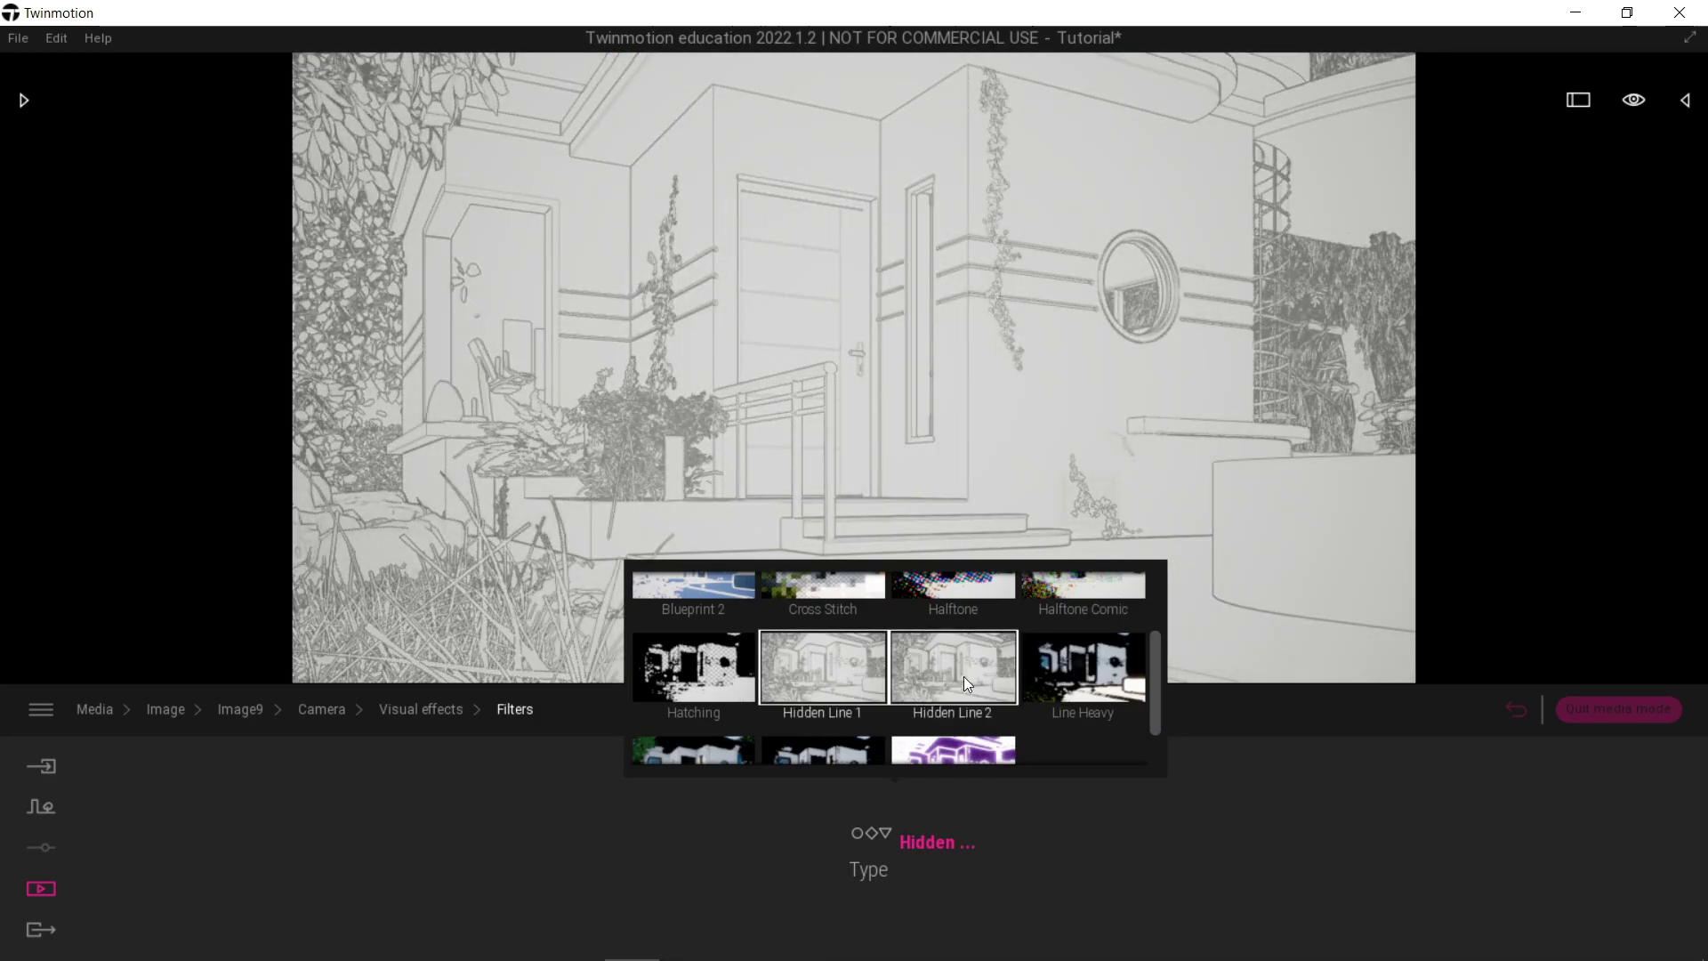
pyautogui.click(964, 676)
pyautogui.click(830, 674)
pyautogui.click(963, 666)
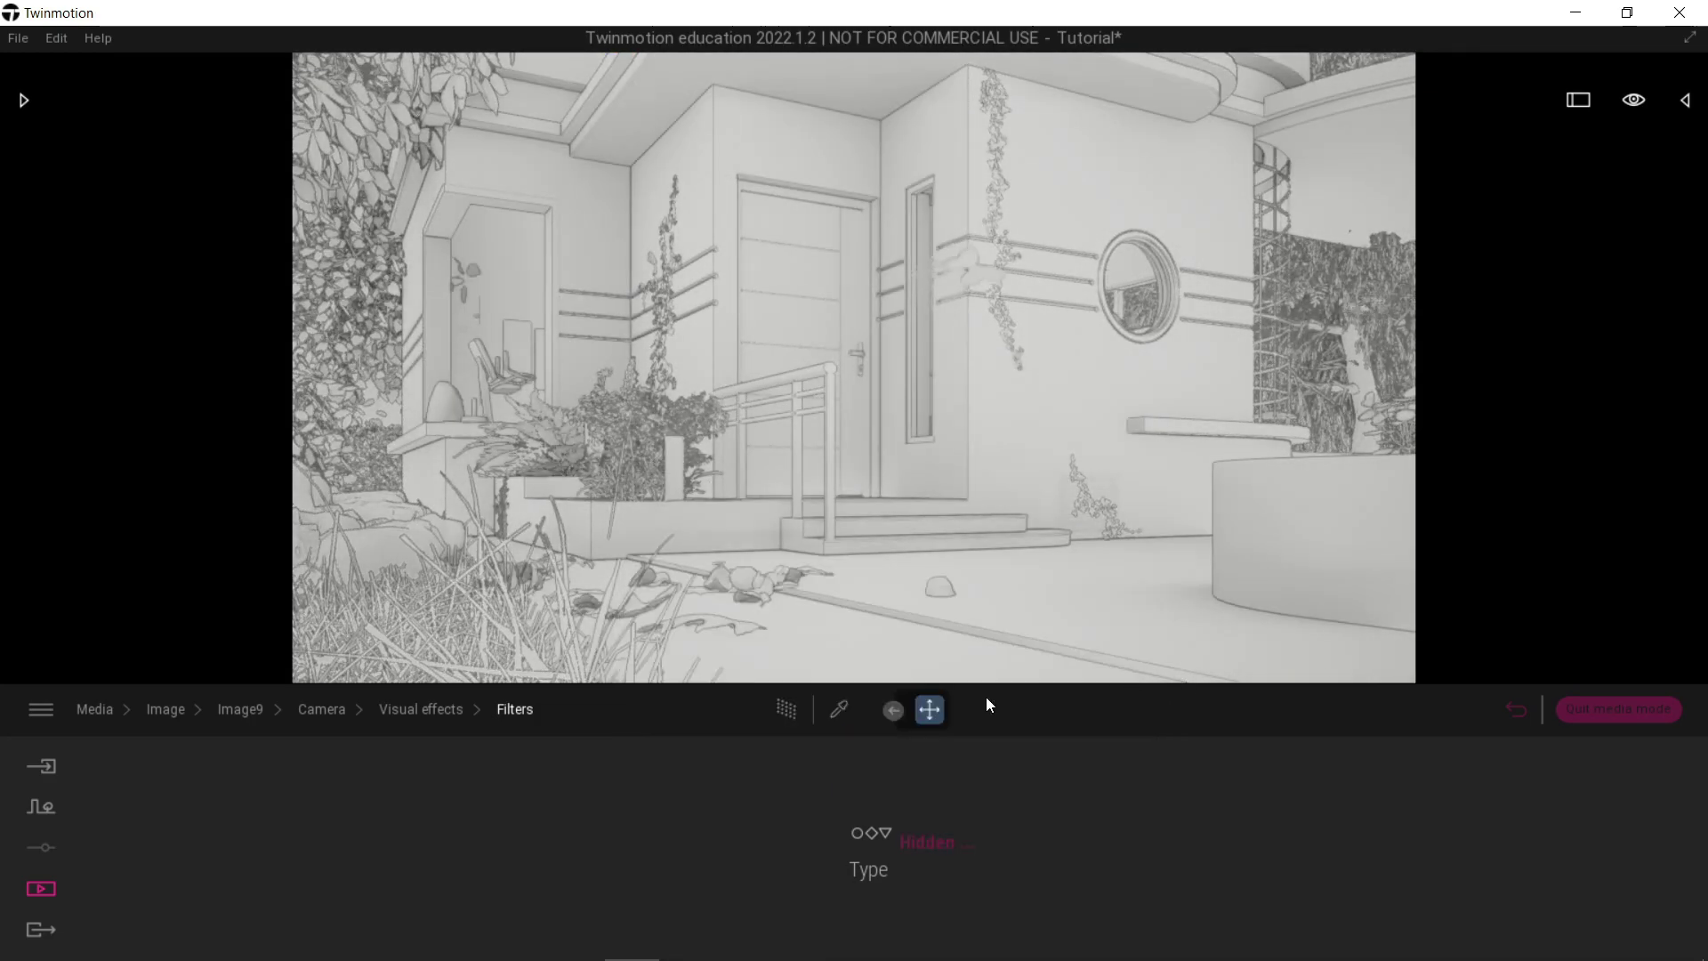
# Try the Line Heavy and Line Light filters and apply Line Regular to Image9.
pyautogui.click(923, 842)
pyautogui.moveTo(1157, 648); pyautogui.dragTo(1154, 754)
pyautogui.click(1084, 603)
pyautogui.click(851, 714)
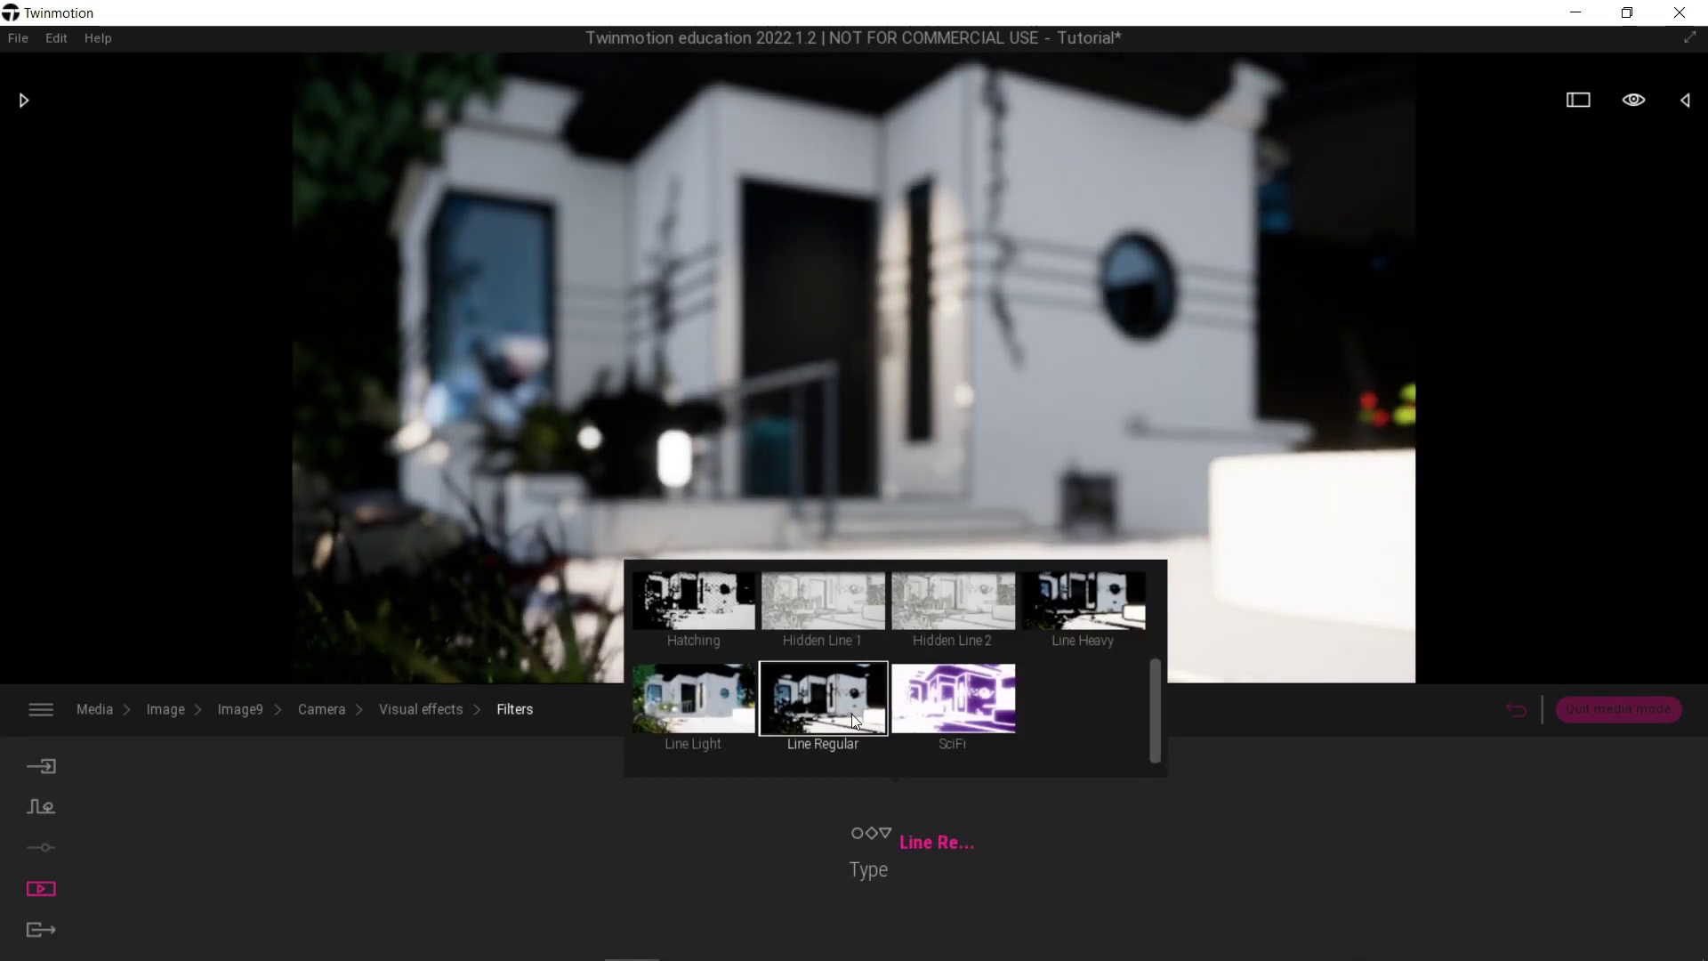
pyautogui.click(723, 698)
pyautogui.click(836, 706)
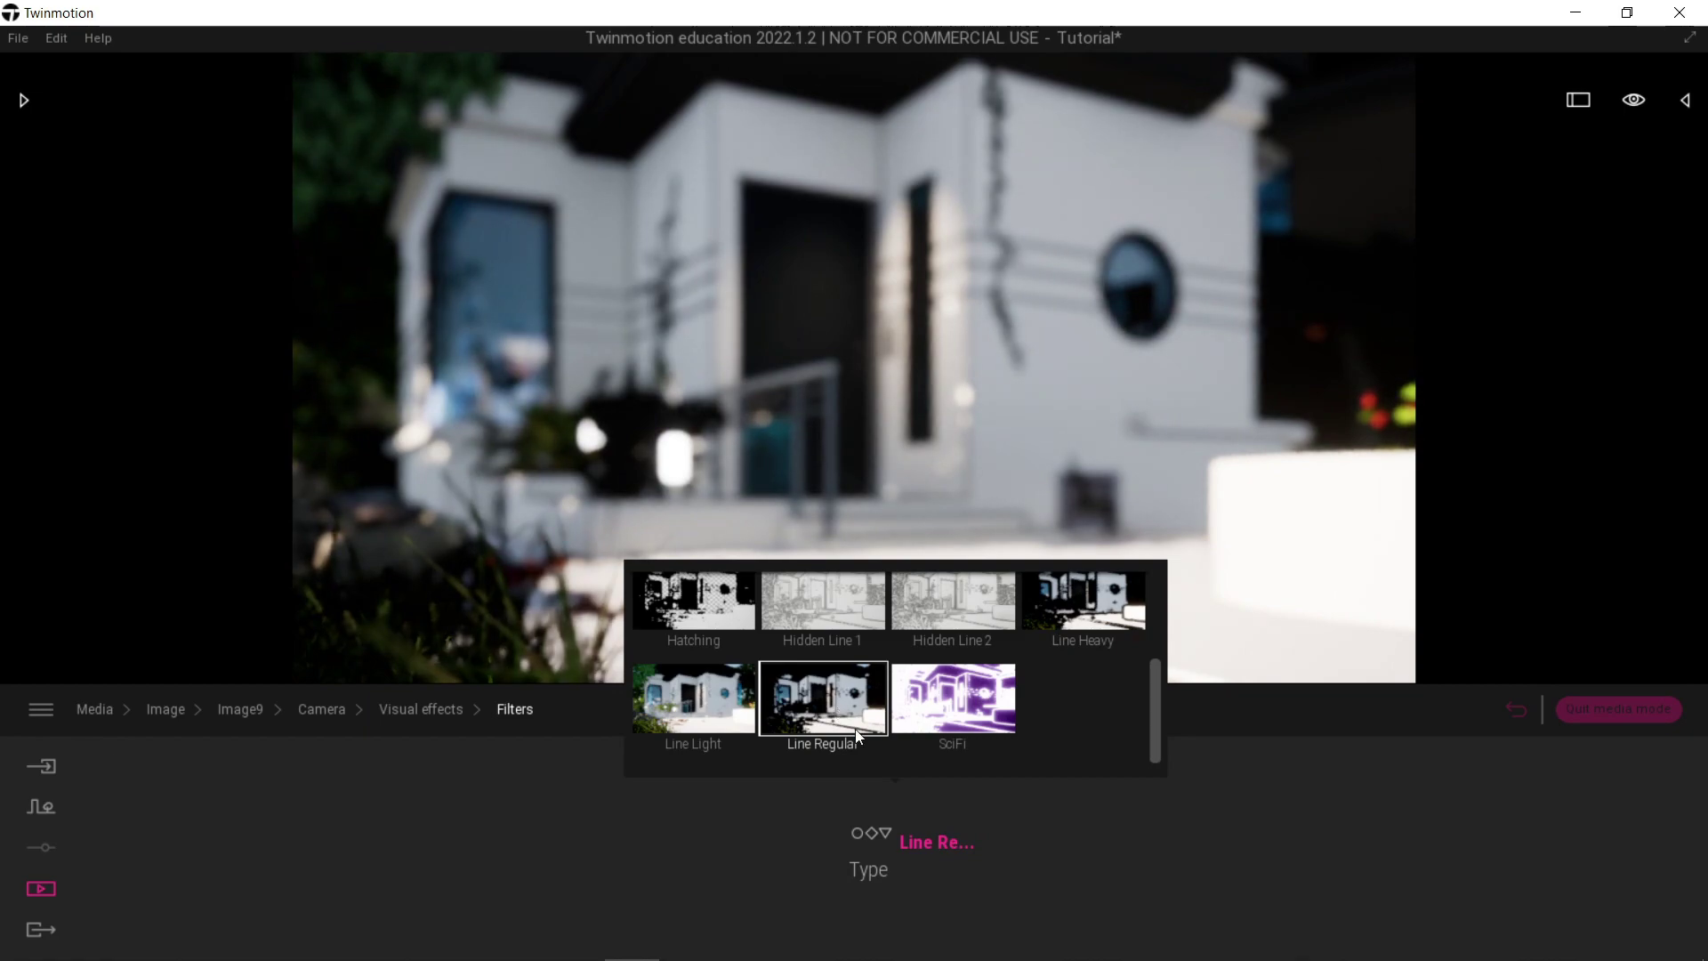
pyautogui.click(571, 701)
# Return to Image9's camera settings and turn off the depth of field (DOF).
pyautogui.click(420, 709)
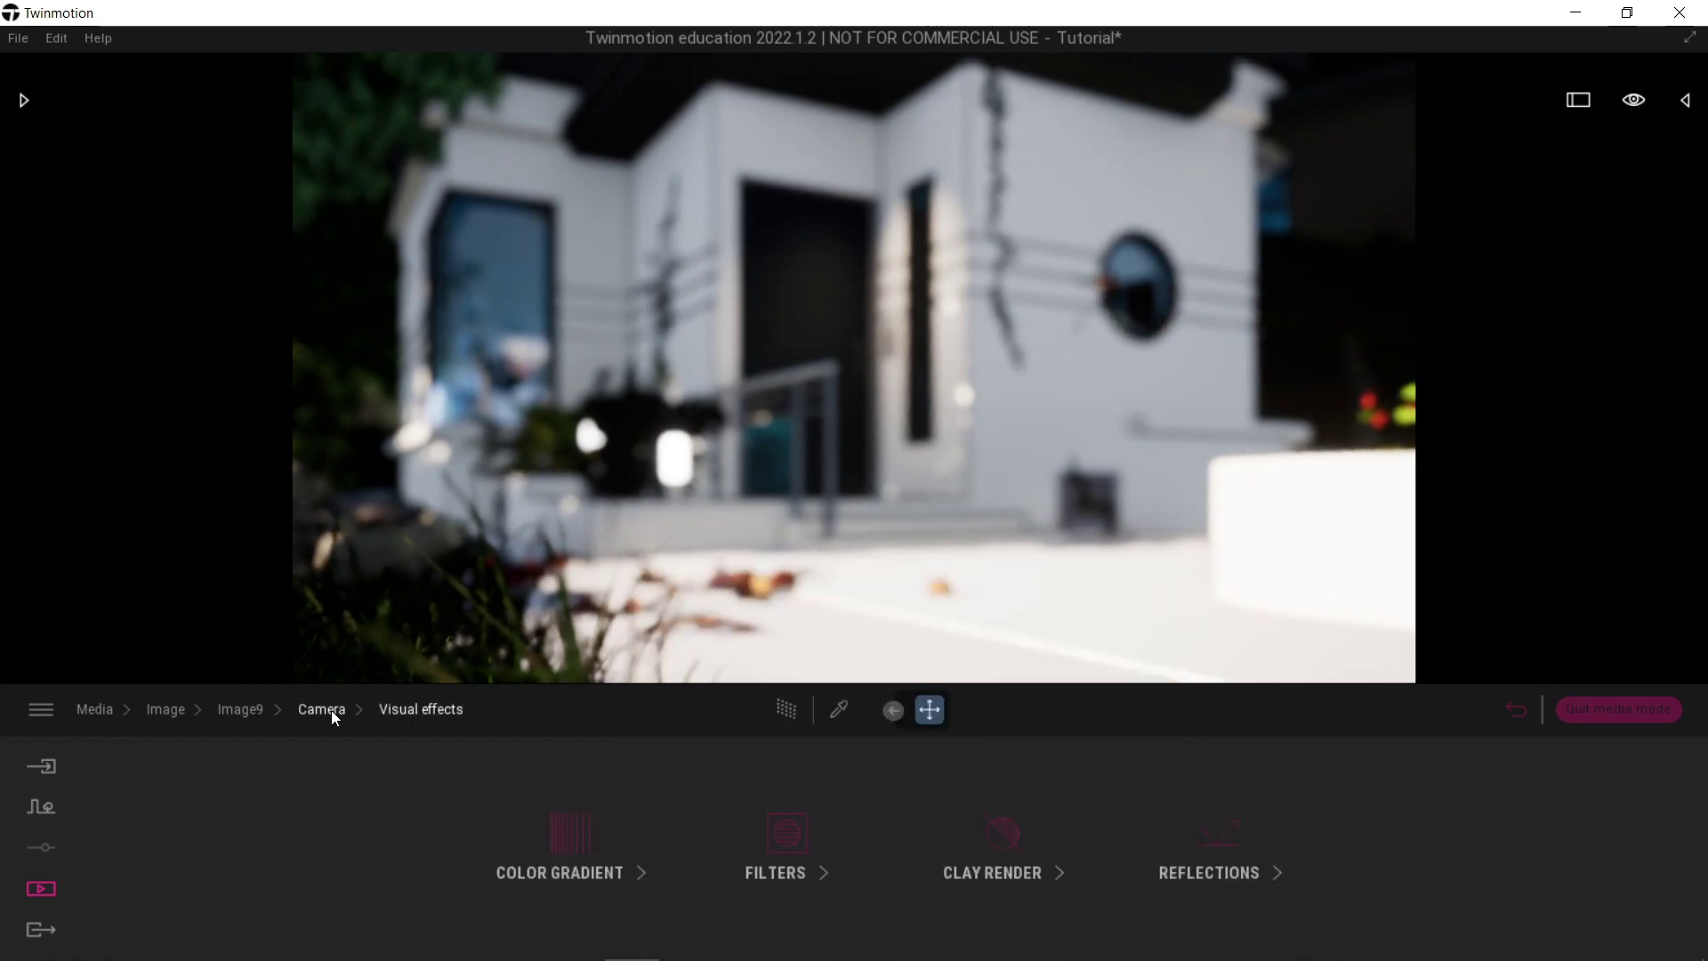
pyautogui.click(321, 709)
pyautogui.click(466, 849)
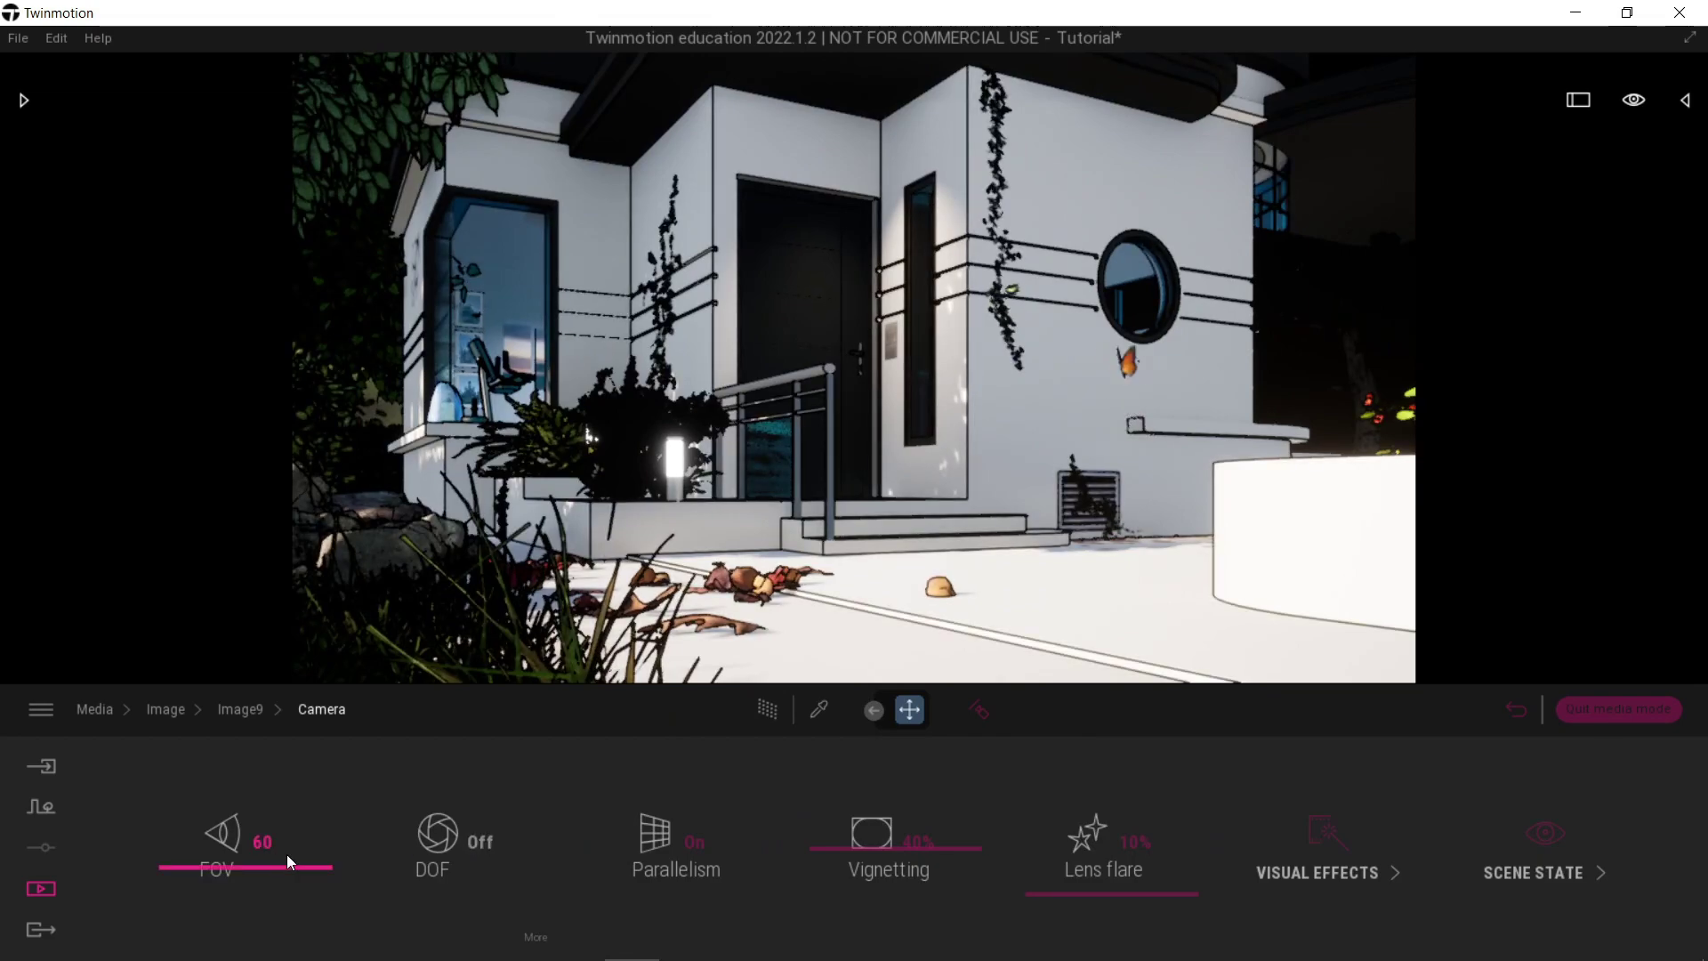
# Set the field of view (FOV) in Image9's camera settings to 90.
pyautogui.click(267, 842)
pyautogui.write('90')
pyautogui.press('Return')
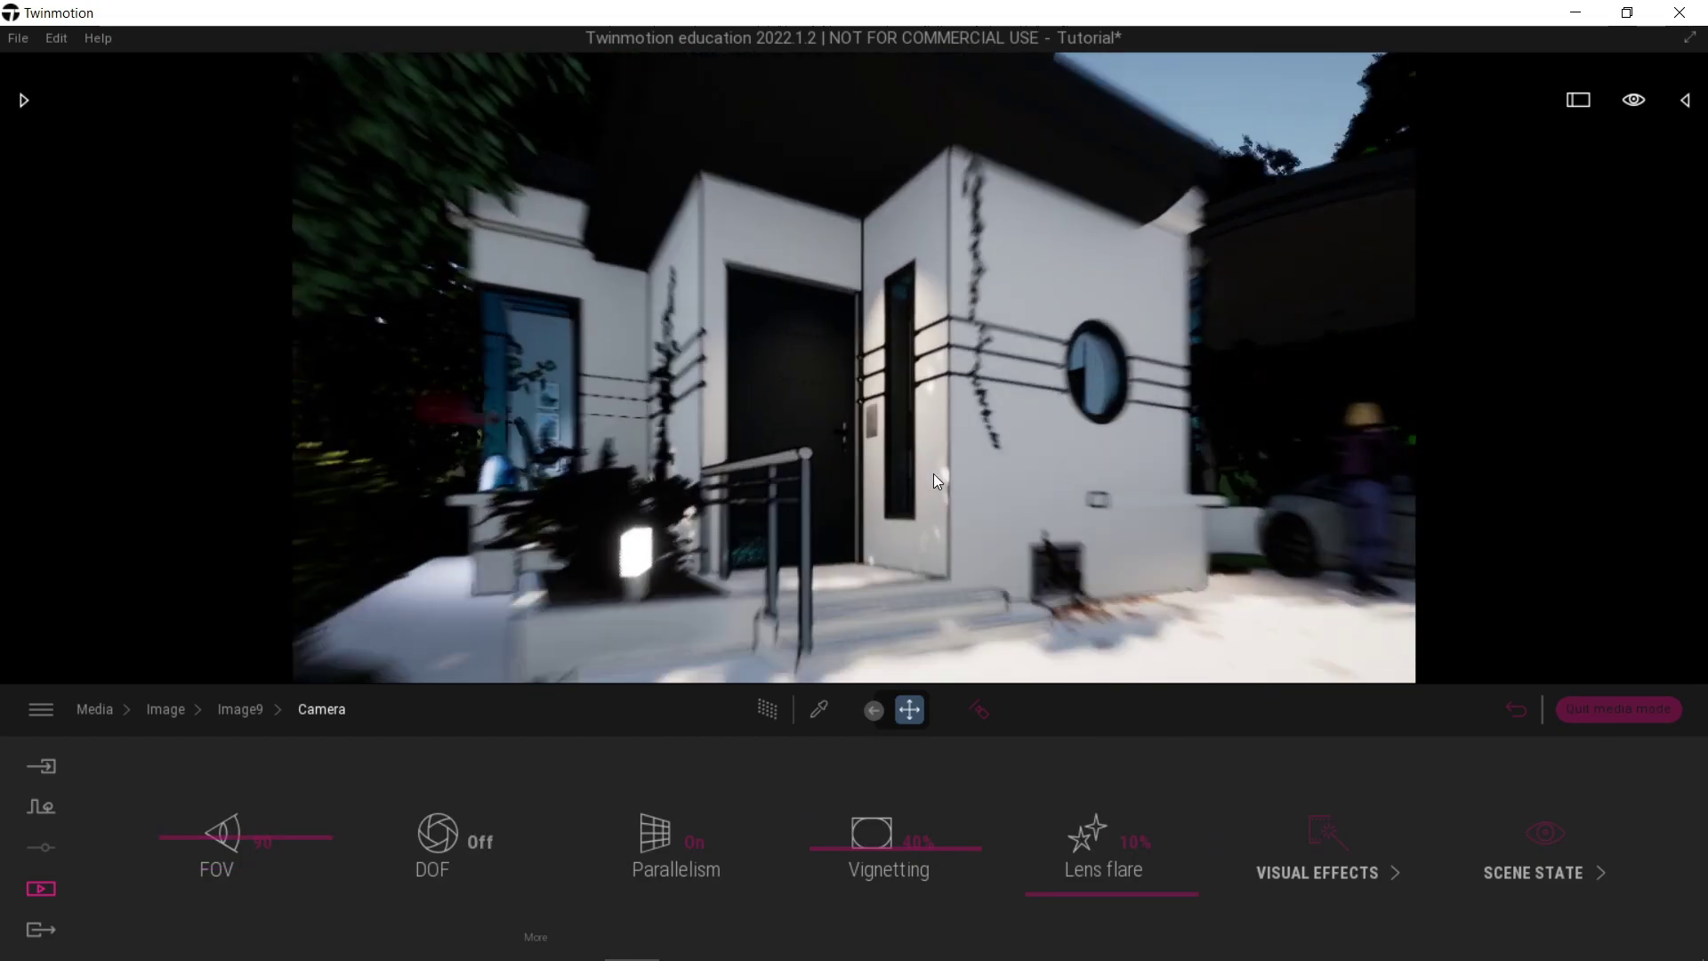
pyautogui.moveTo(932, 473); pyautogui.dragTo(897, 537, button='right')
pyautogui.press('s')
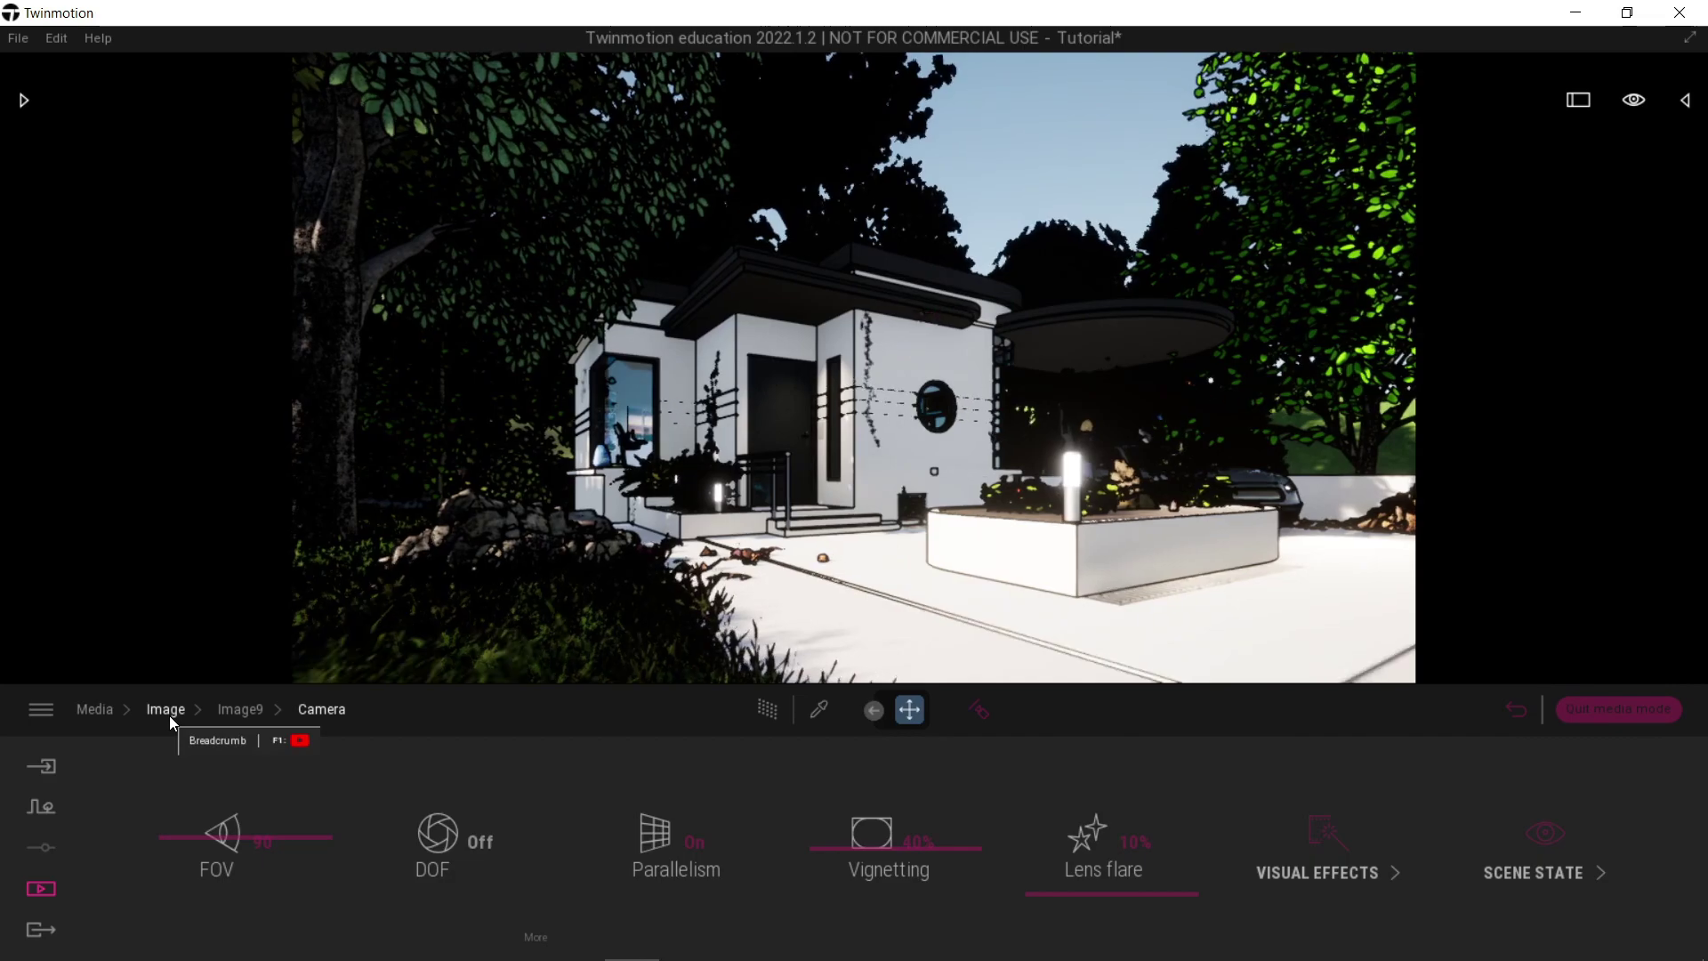
# In Image9's weather settings, shift the season from summer towards winter and the weather from sunny towards cloudy.
pyautogui.click(169, 717)
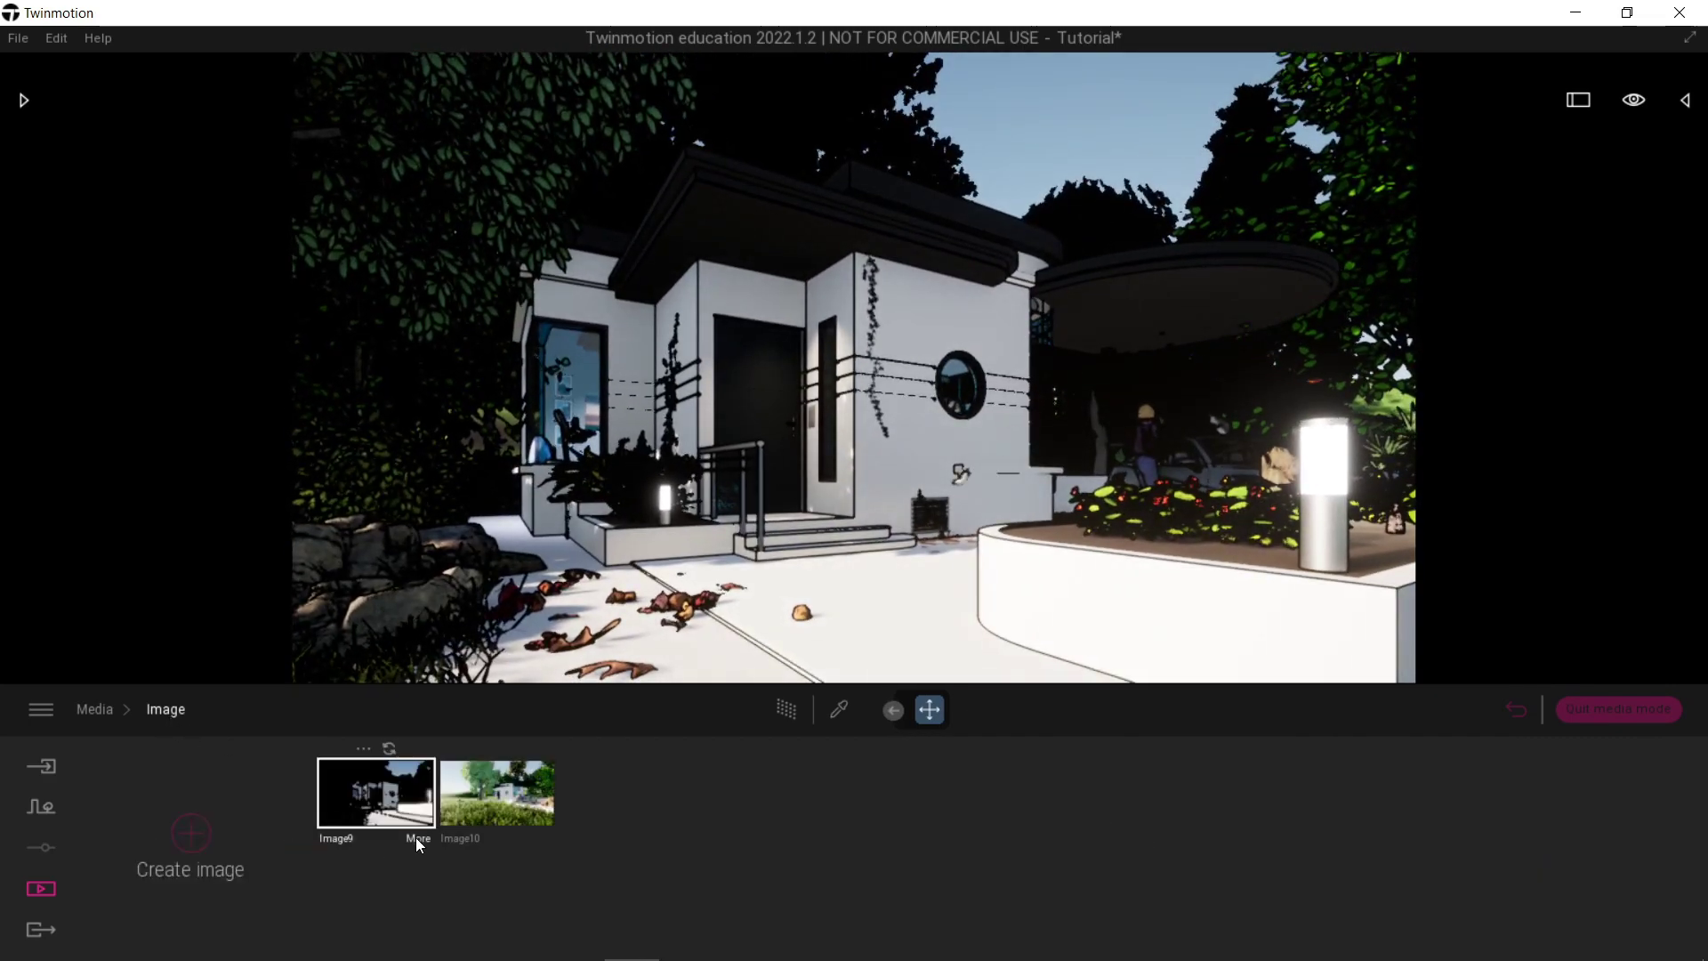
pyautogui.click(418, 841)
pyautogui.click(1032, 842)
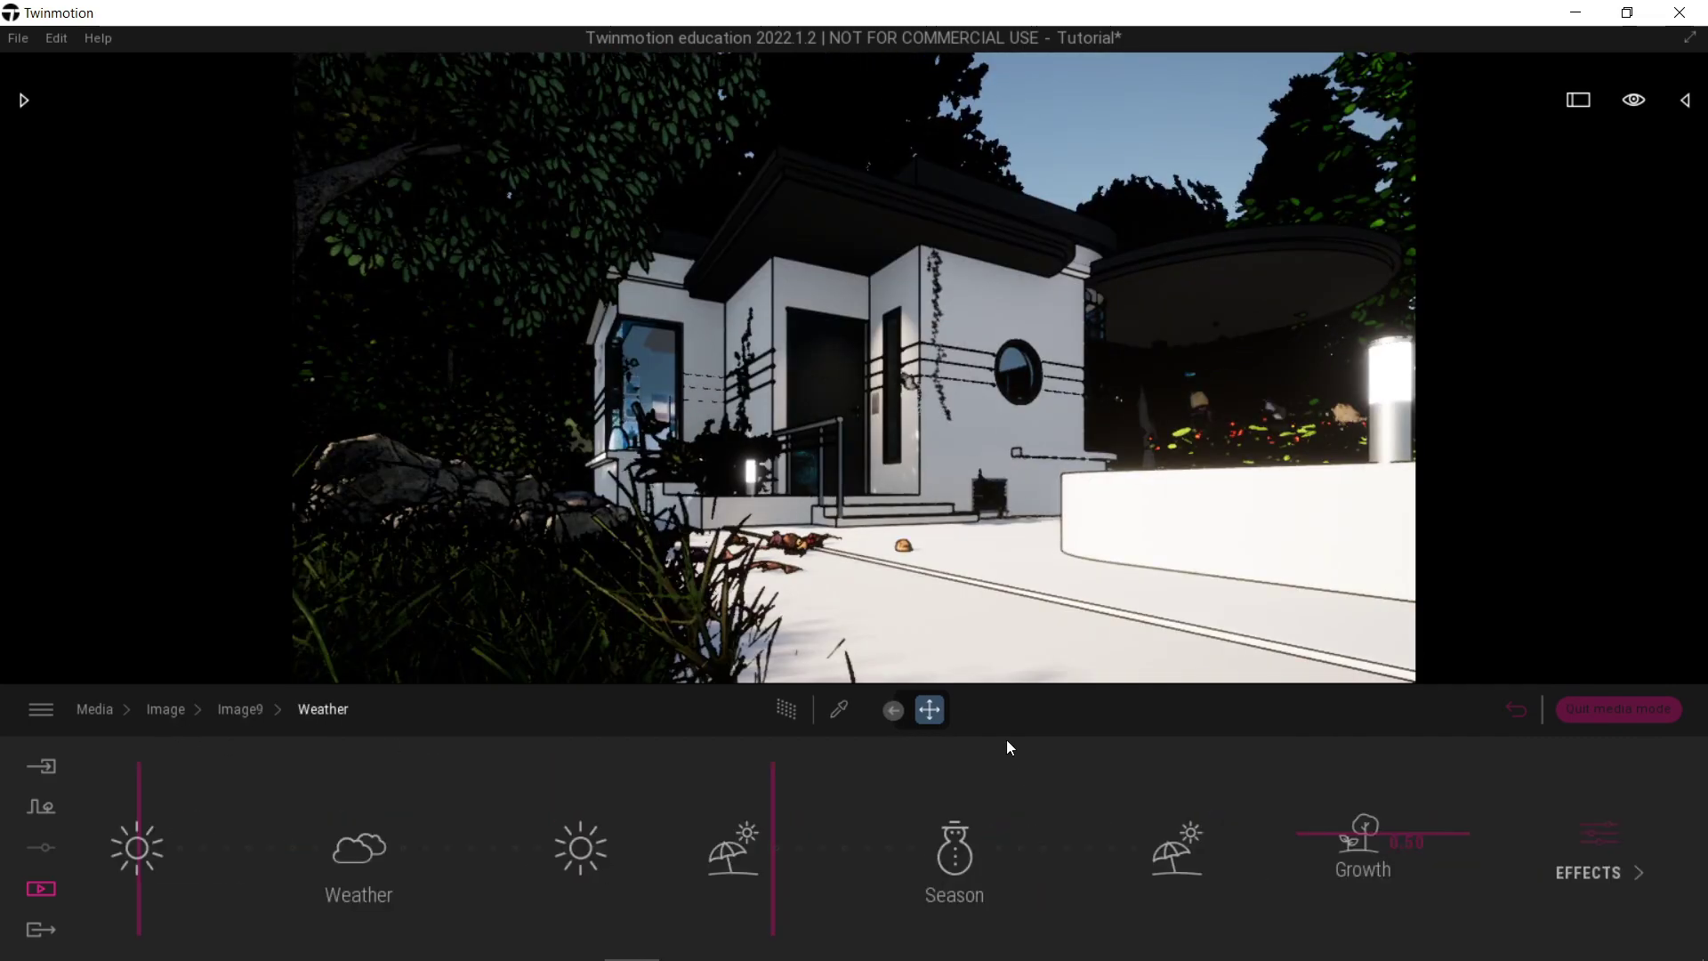
pyautogui.moveTo(778, 858); pyautogui.dragTo(907, 884)
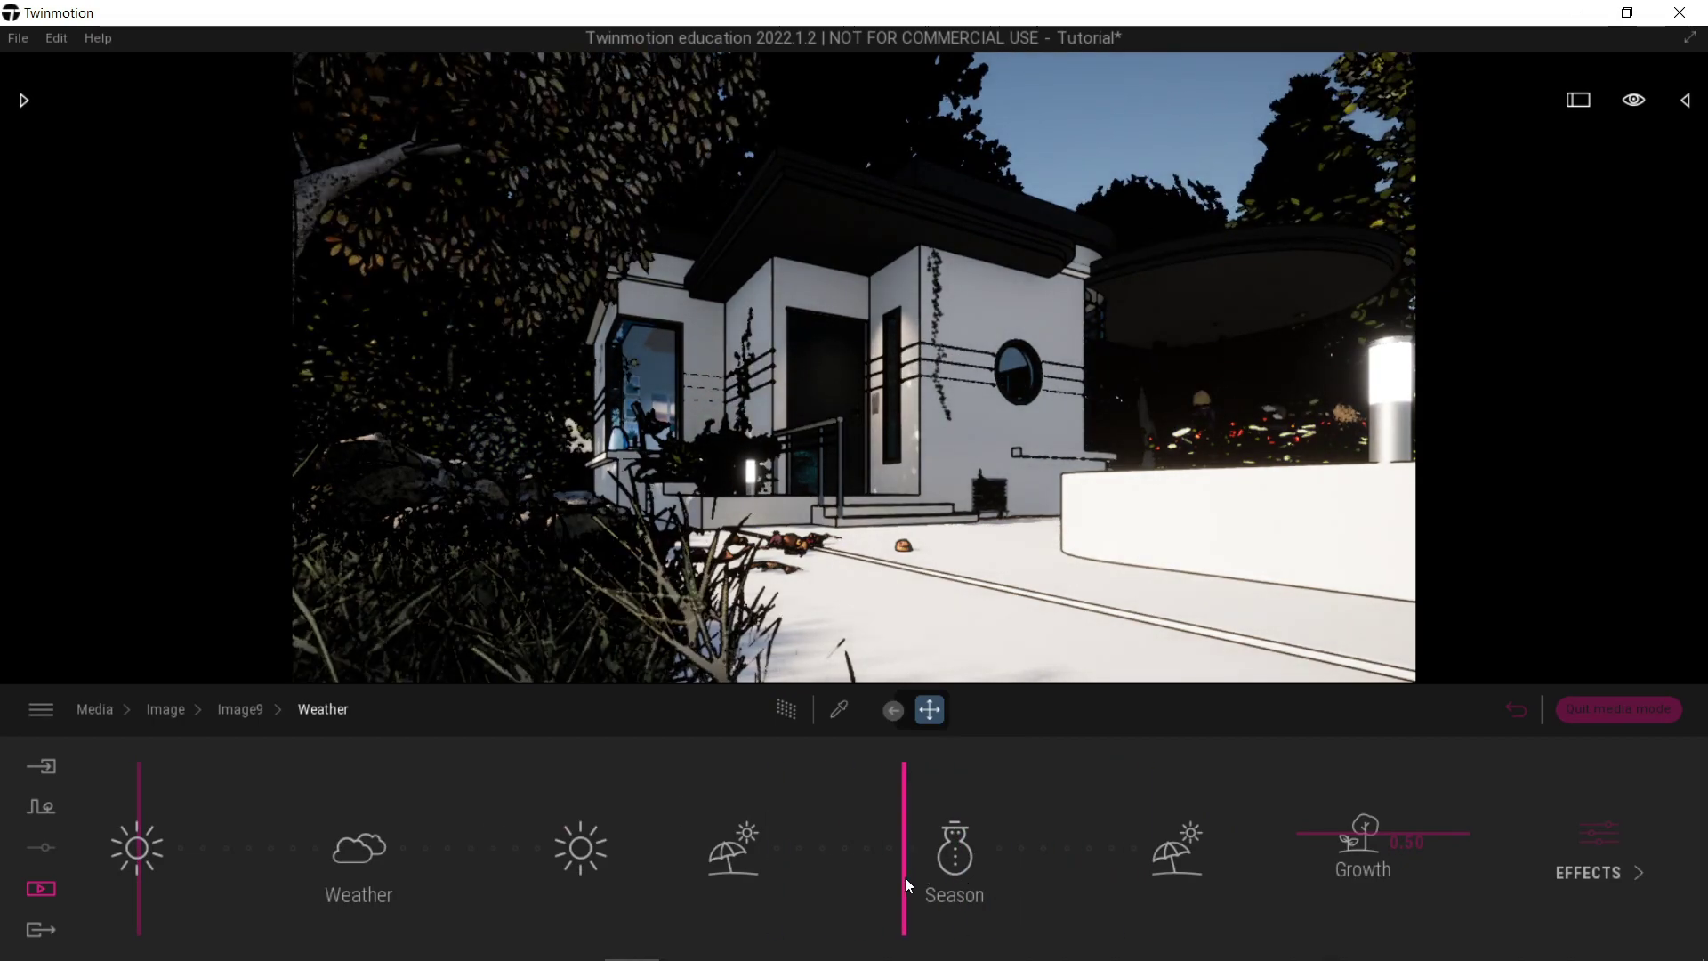
pyautogui.moveTo(164, 833); pyautogui.dragTo(275, 820)
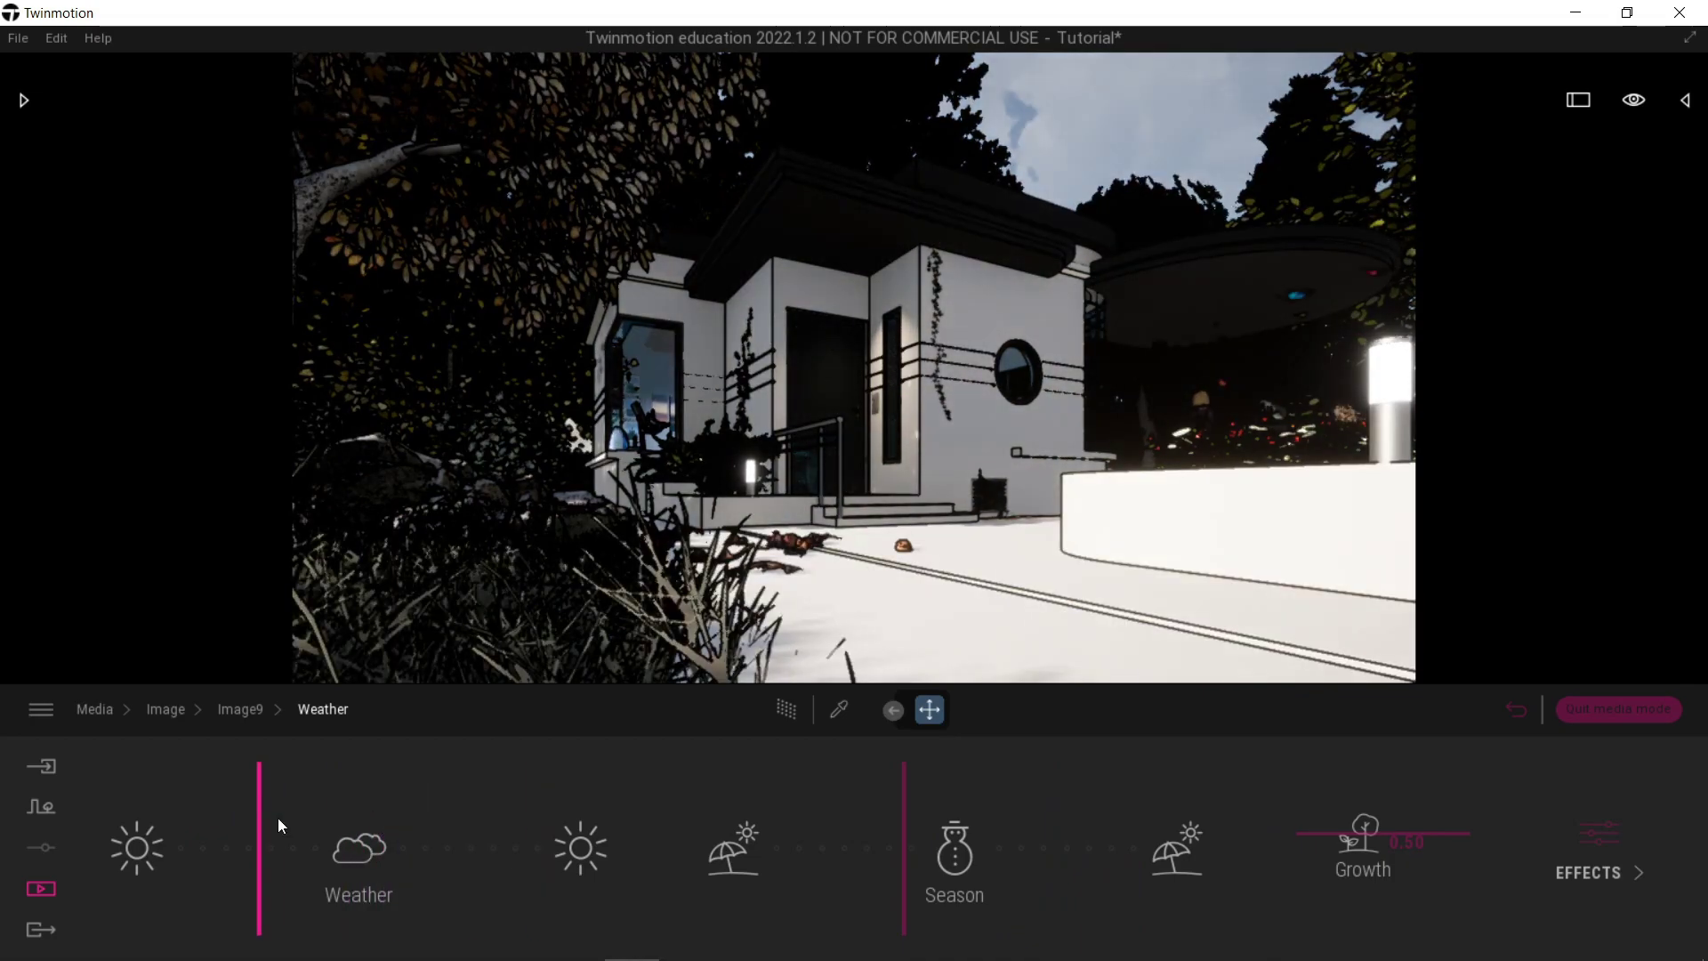
# Set the vegetation growth in Image9's weather settings to 0.30.
pyautogui.moveTo(1442, 834)
pyautogui.mouseDown()
pyautogui.moveTo(1452, 762)
pyautogui.moveTo(1448, 841)
pyautogui.mouseUp()
pyautogui.click(1404, 842)
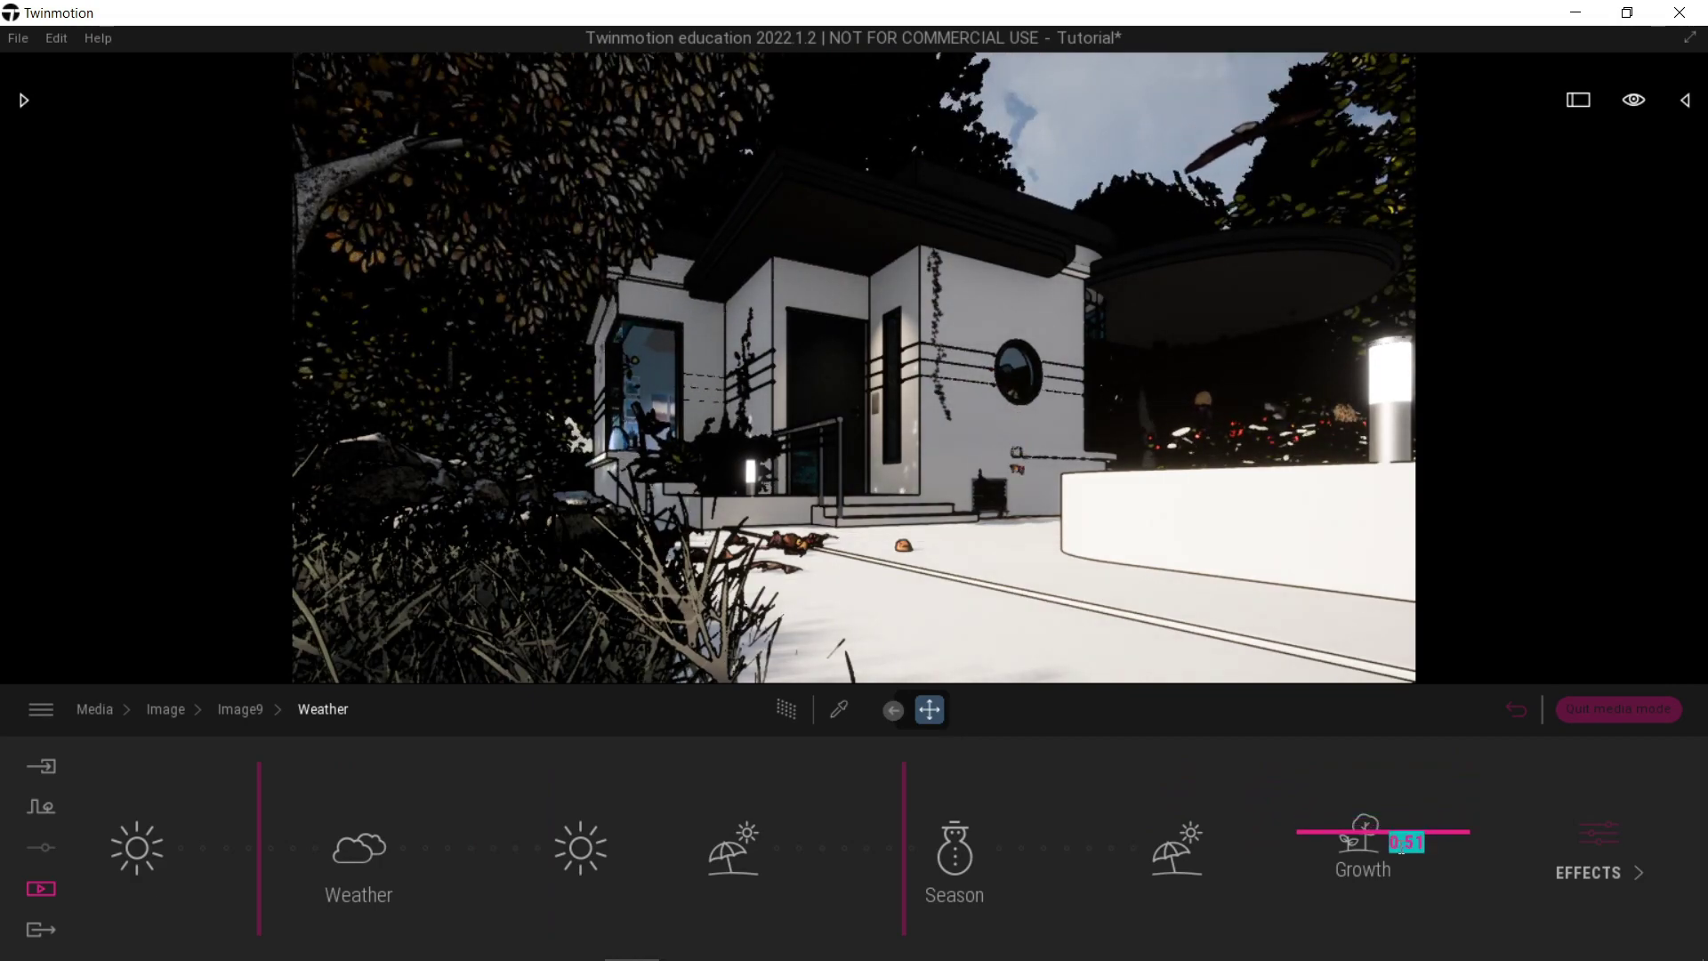
pyautogui.write('0.30')
pyautogui.press('Return')
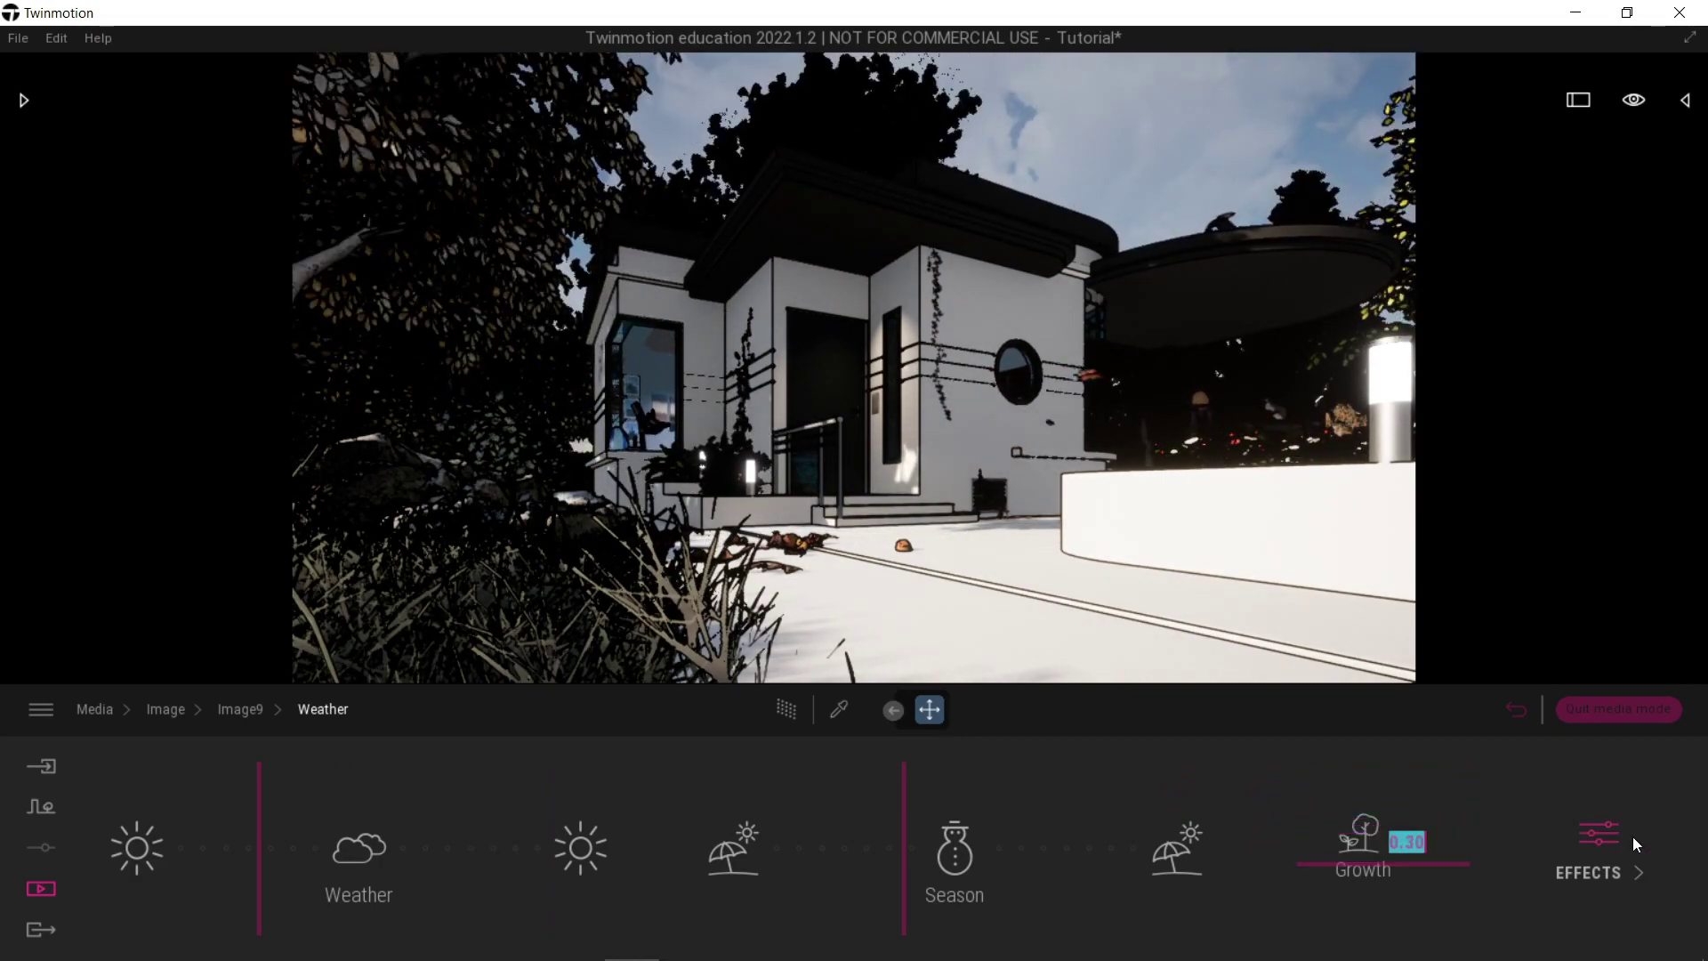
# Examine the wind, smog, particle and ocean options in Image9's weather effects and return to its main settings.
pyautogui.click(1618, 849)
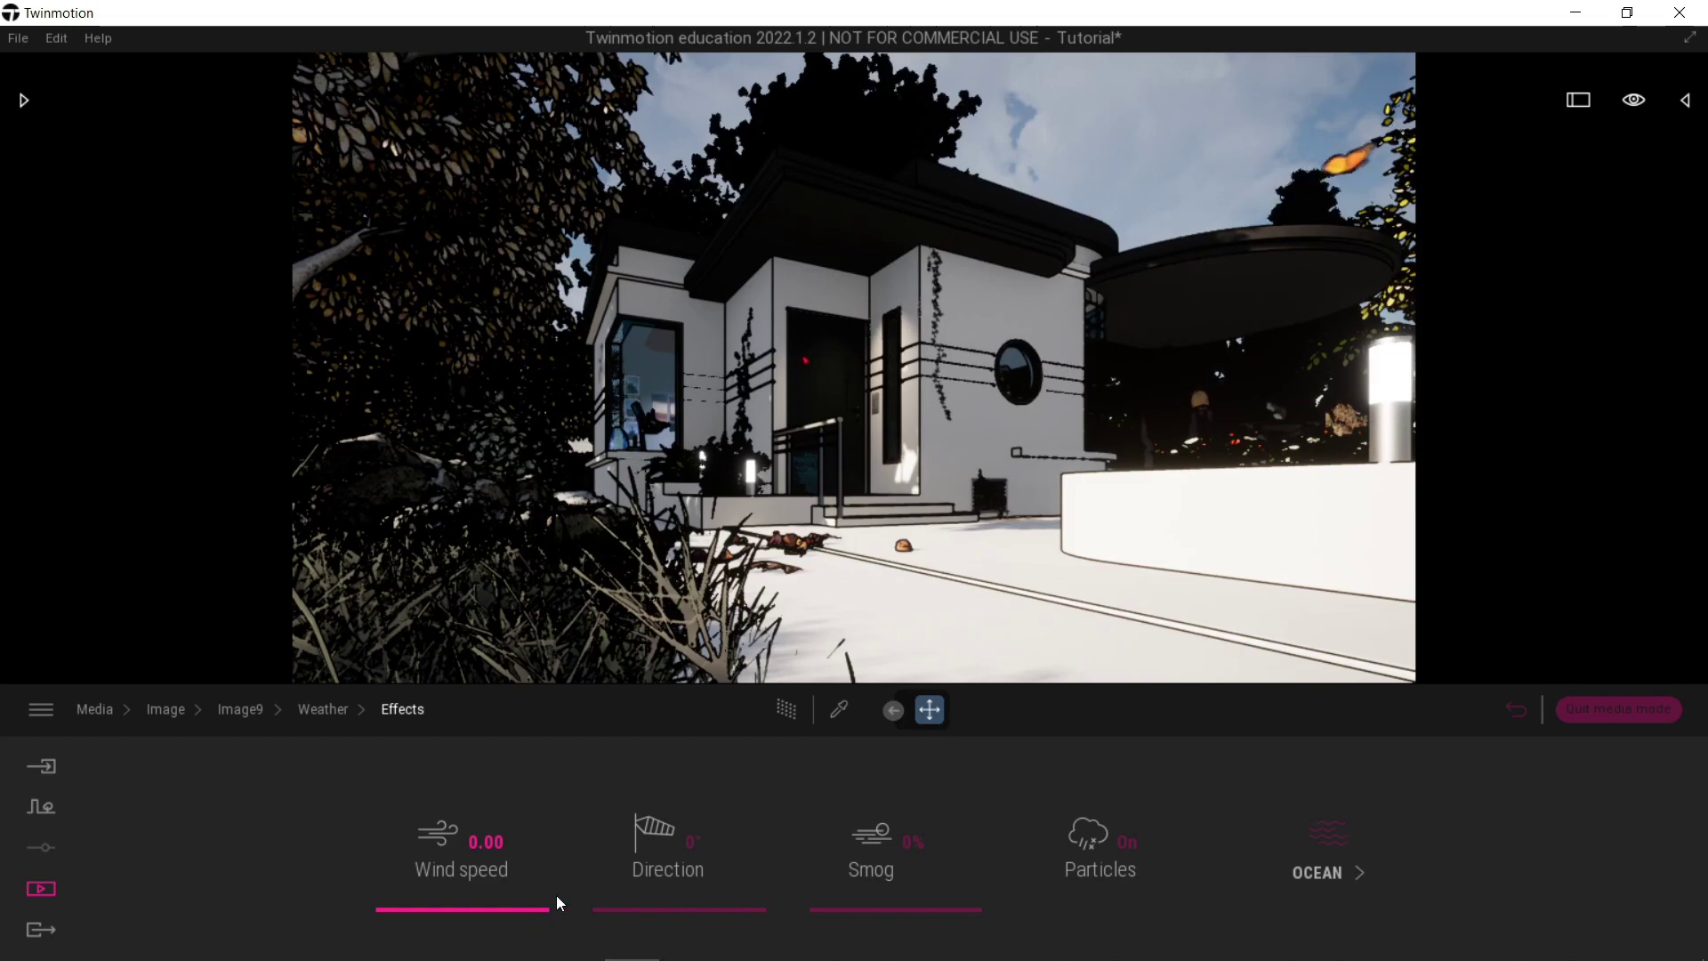
pyautogui.click(1321, 845)
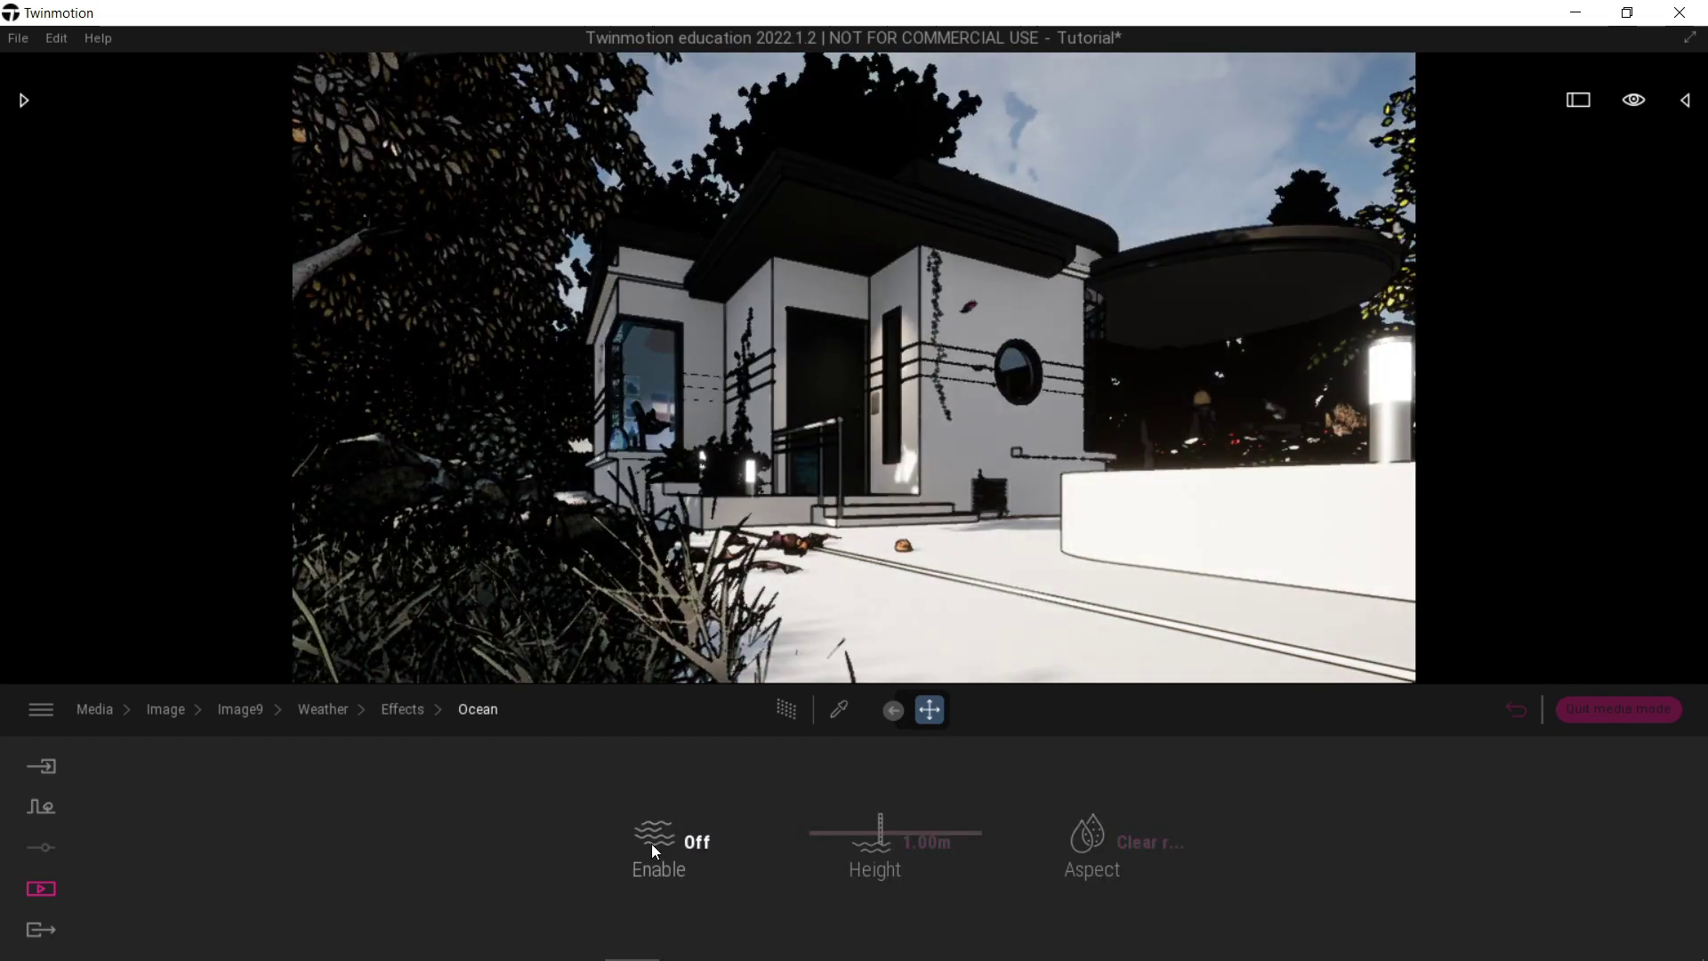
pyautogui.click(305, 712)
pyautogui.click(241, 709)
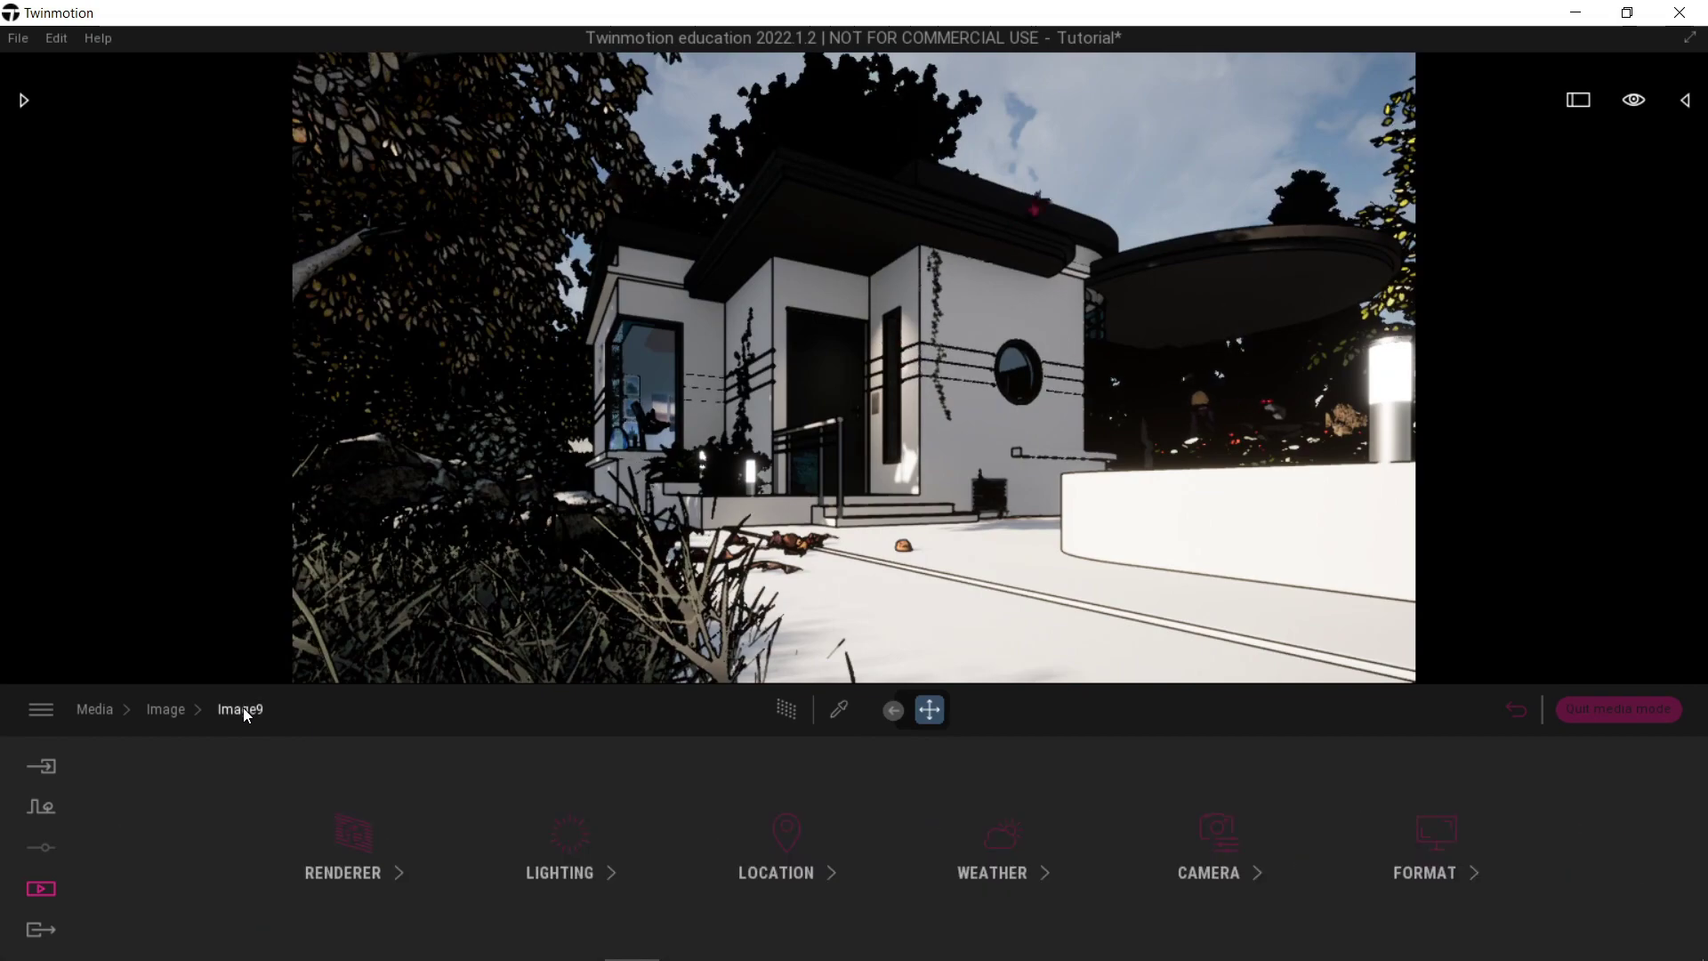
# In Image9's location settings, set the time of day to 16:05 and adjust the month and north offset.
pyautogui.click(789, 839)
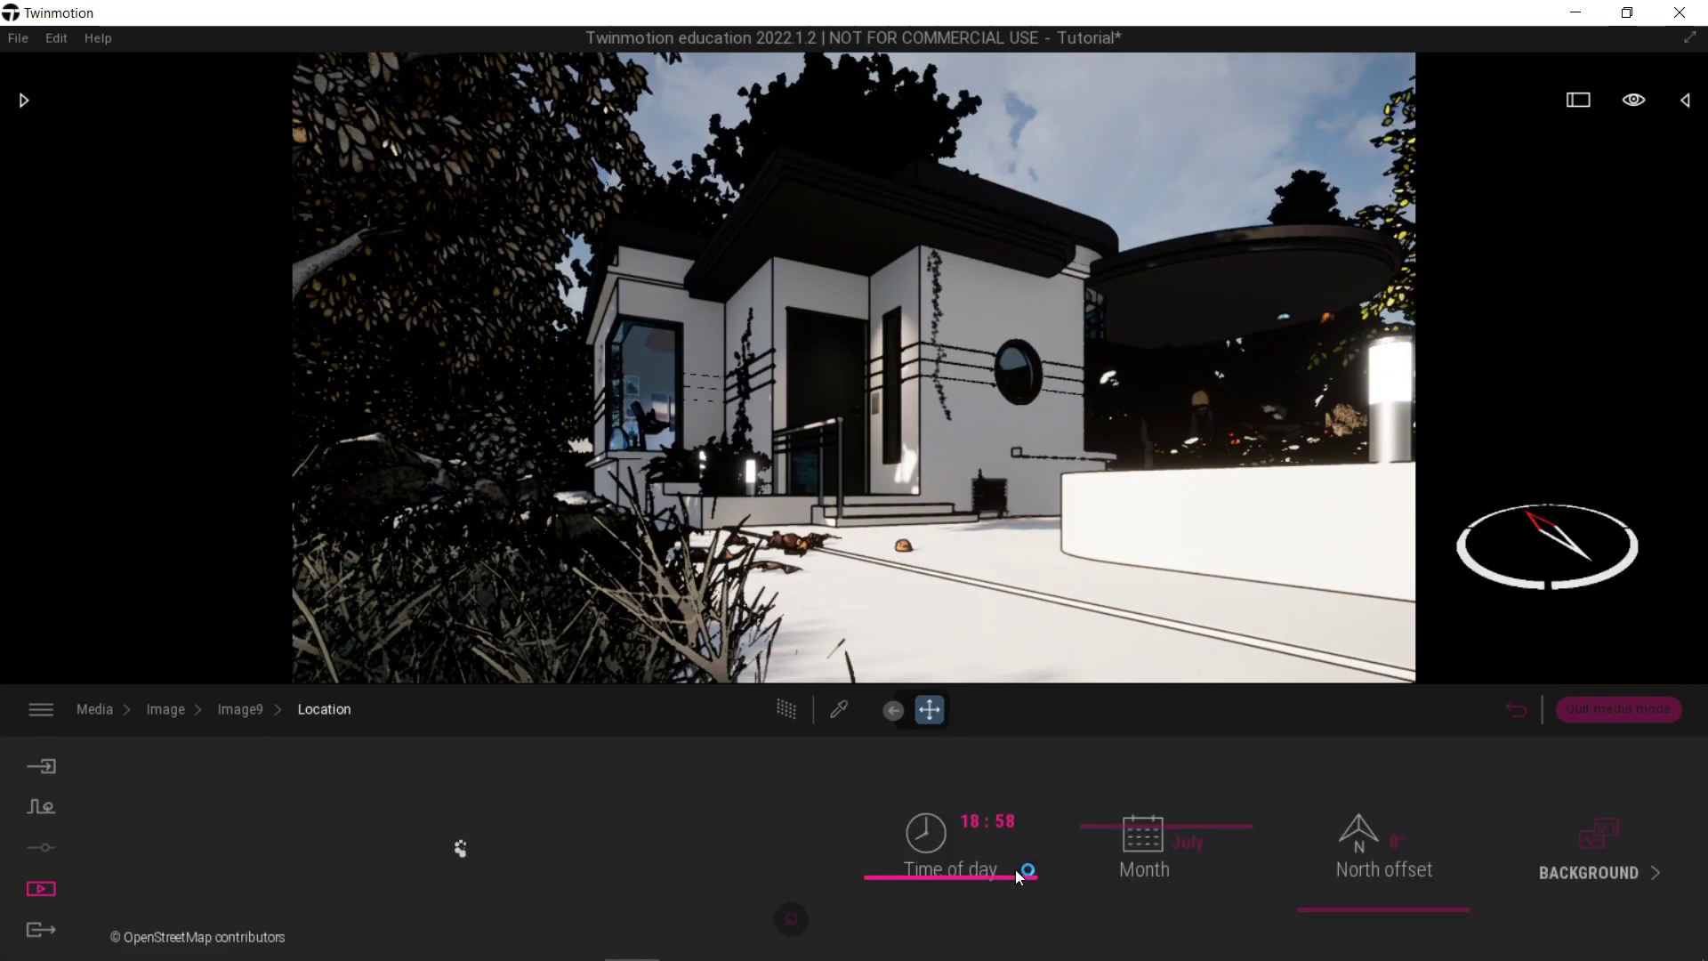
pyautogui.moveTo(1017, 877)
pyautogui.mouseDown()
pyautogui.moveTo(1021, 770)
pyautogui.moveTo(1018, 860)
pyautogui.mouseUp()
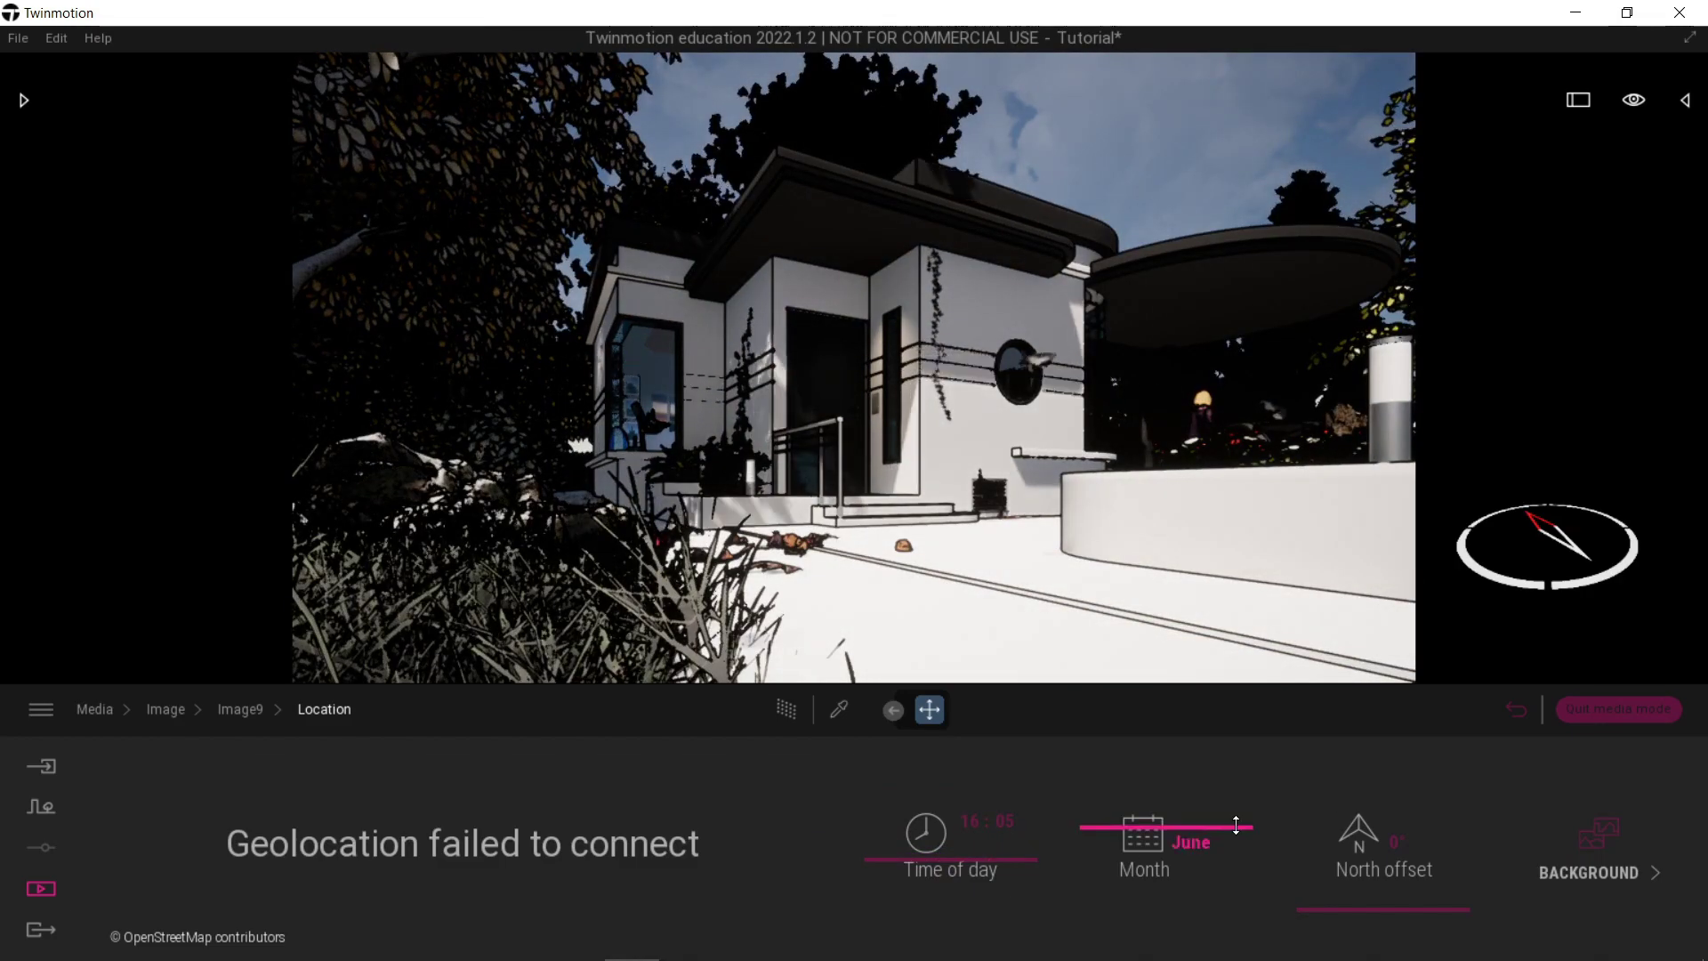
pyautogui.moveTo(1235, 825); pyautogui.dragTo(1183, 838)
pyautogui.moveTo(1446, 907)
pyautogui.mouseDown()
pyautogui.moveTo(1436, 805)
pyautogui.moveTo(1434, 889)
pyautogui.moveTo(1450, 898)
pyautogui.mouseUp()
# Change Image9's background picture to Mountains and set its rotation to about 145°.
pyautogui.moveTo(1526, 875); pyautogui.dragTo(1545, 833, button='right')
pyautogui.click(1599, 849)
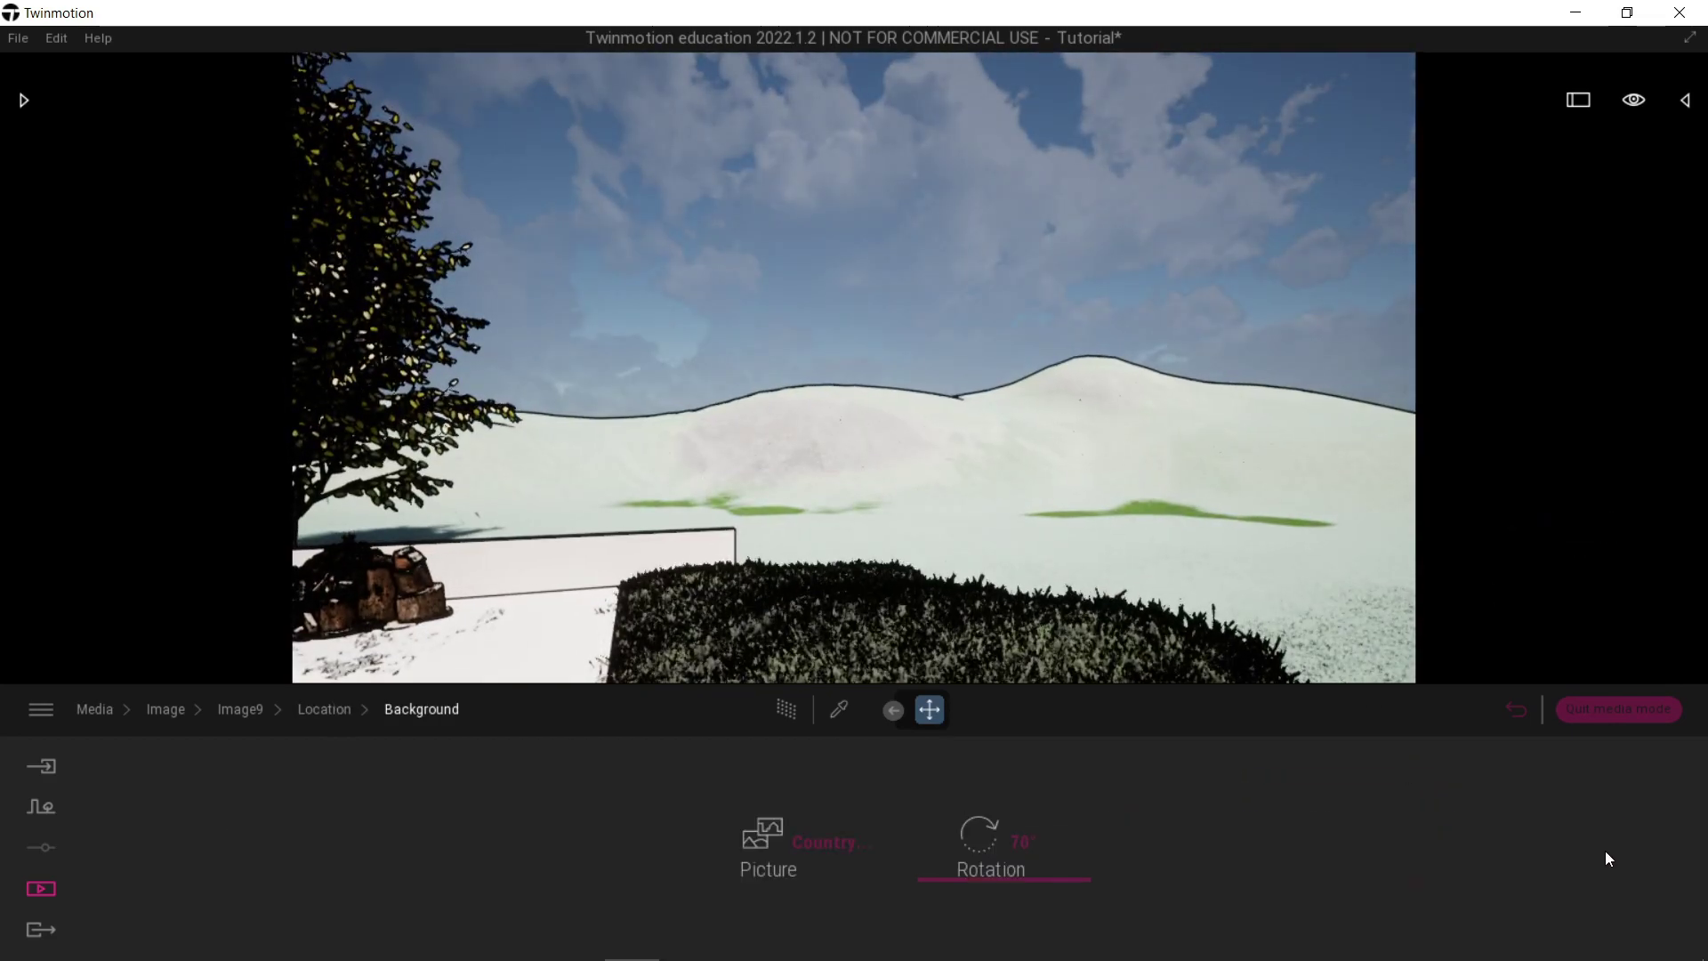
pyautogui.click(838, 845)
pyautogui.click(536, 605)
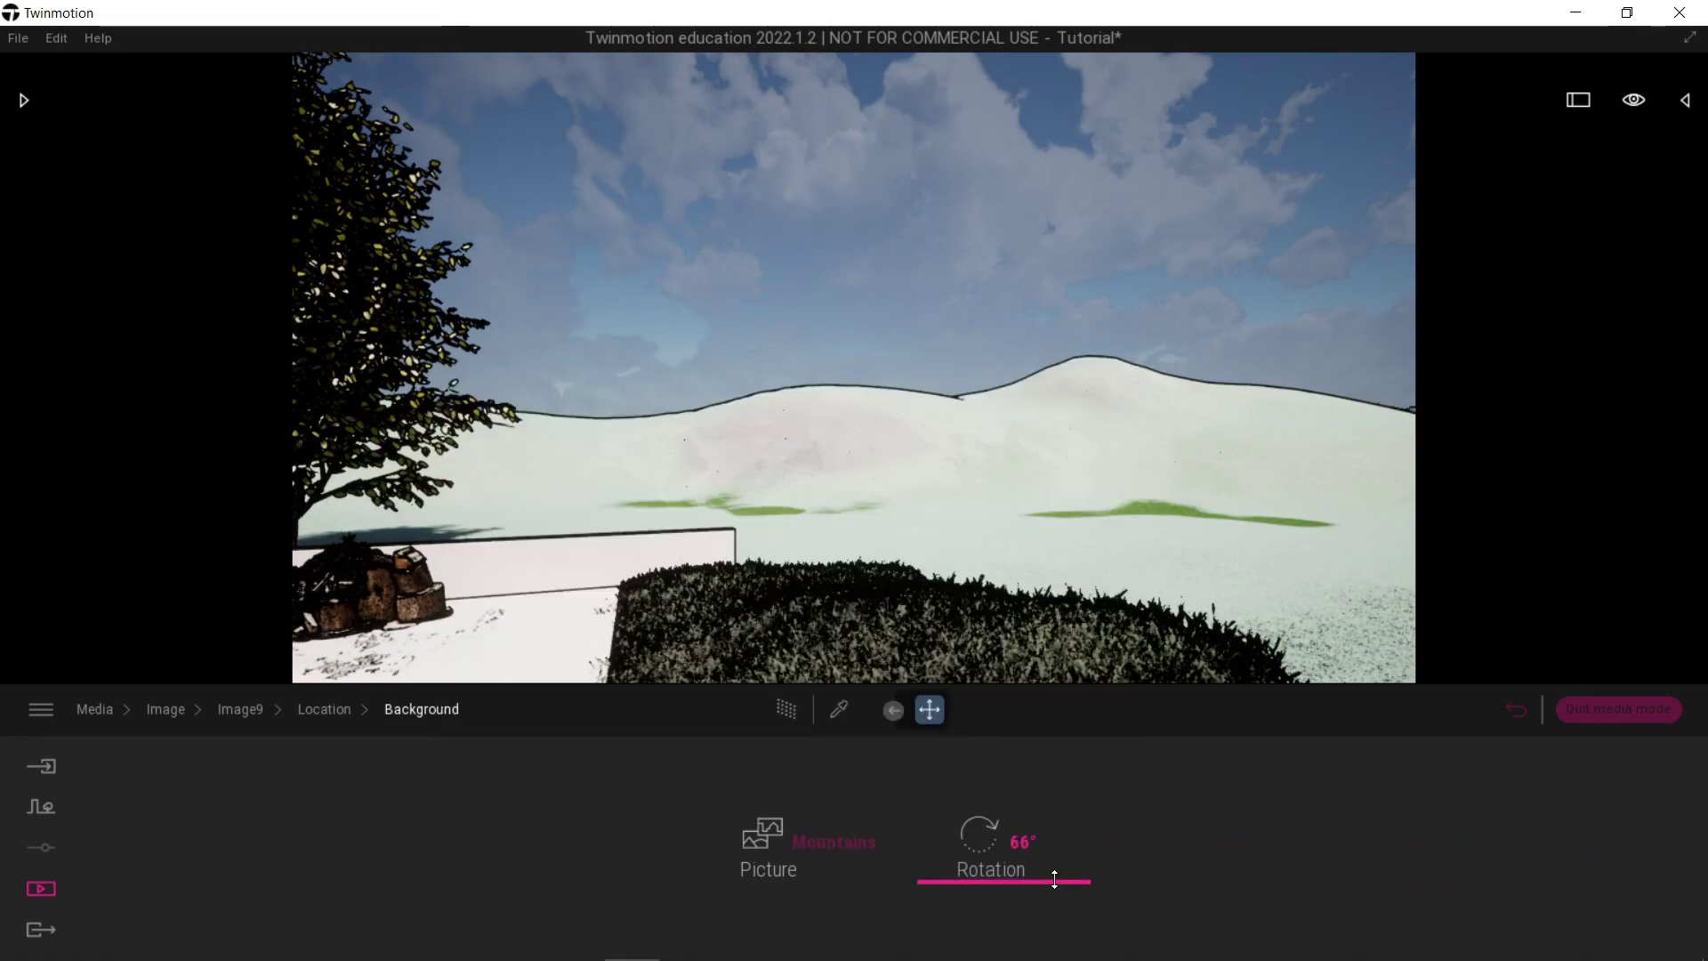
pyautogui.moveTo(1054, 879)
pyautogui.mouseDown()
pyautogui.moveTo(1038, 831)
pyautogui.moveTo(1071, 854)
pyautogui.moveTo(1068, 873)
pyautogui.moveTo(1065, 848)
pyautogui.mouseUp()
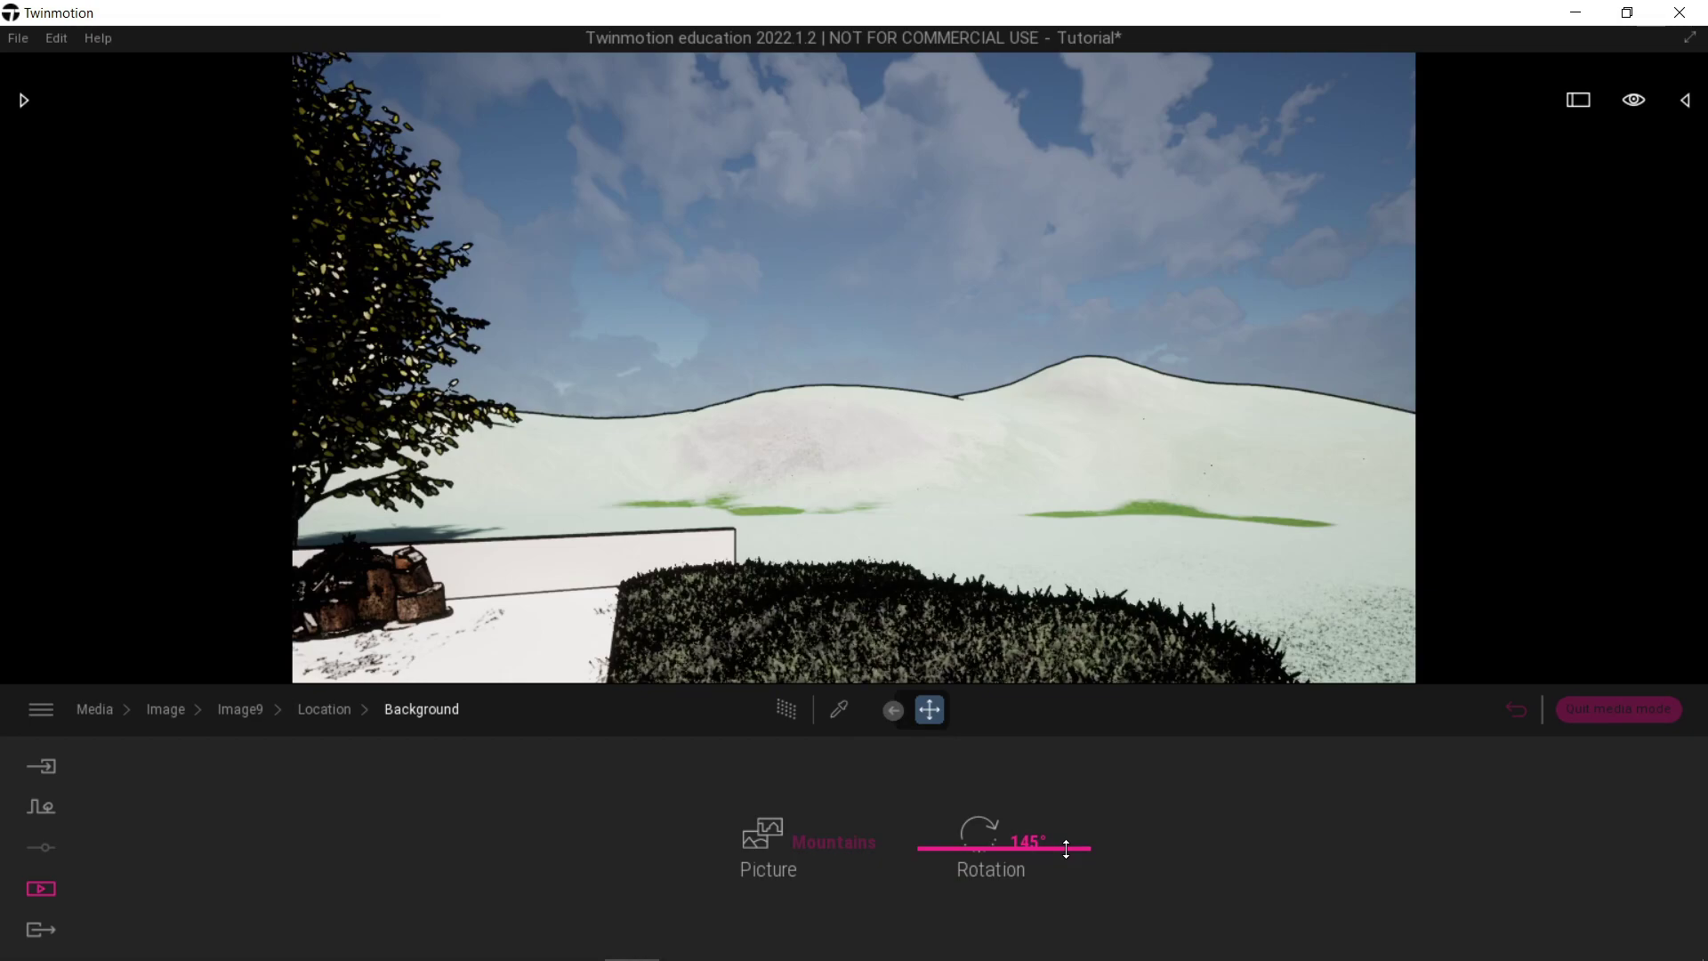
pyautogui.press('e')
pyautogui.click(1058, 851)
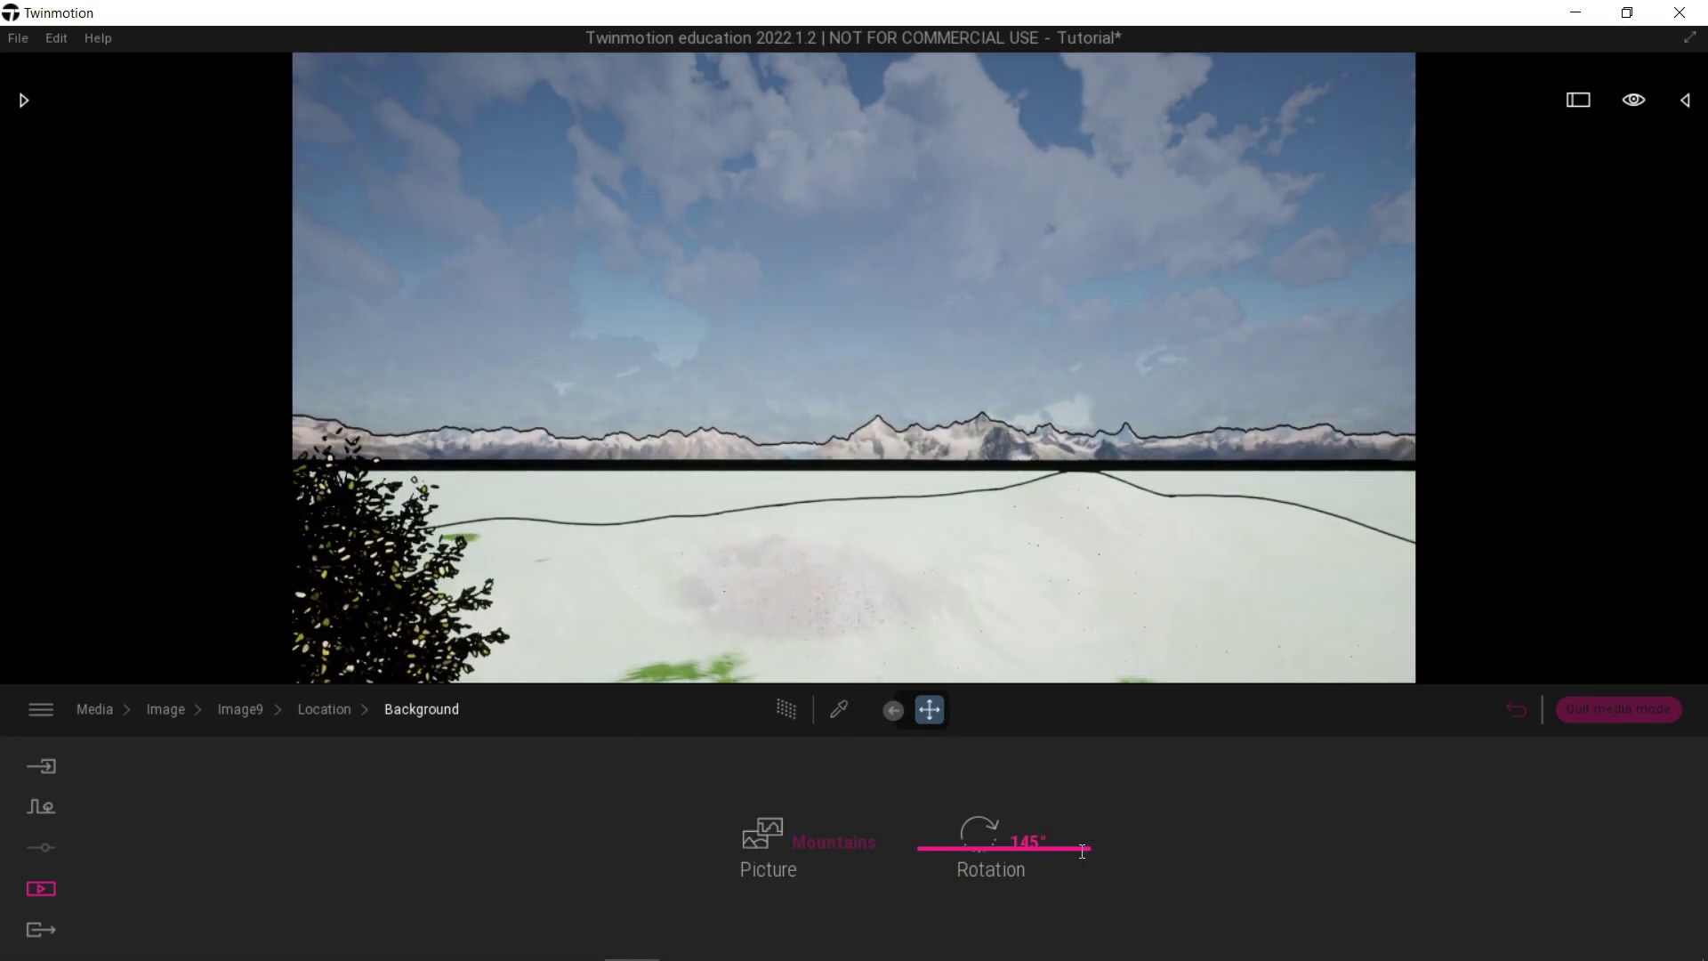
pyautogui.moveTo(1089, 836)
pyautogui.mouseDown()
pyautogui.moveTo(1085, 801)
pyautogui.moveTo(1083, 839)
pyautogui.mouseUp()
pyautogui.moveTo(1130, 507); pyautogui.dragTo(924, 649, button='right')
# Turn on the skydome in Image9's lighting settings and set its rotation to 116°.
pyautogui.click(240, 712)
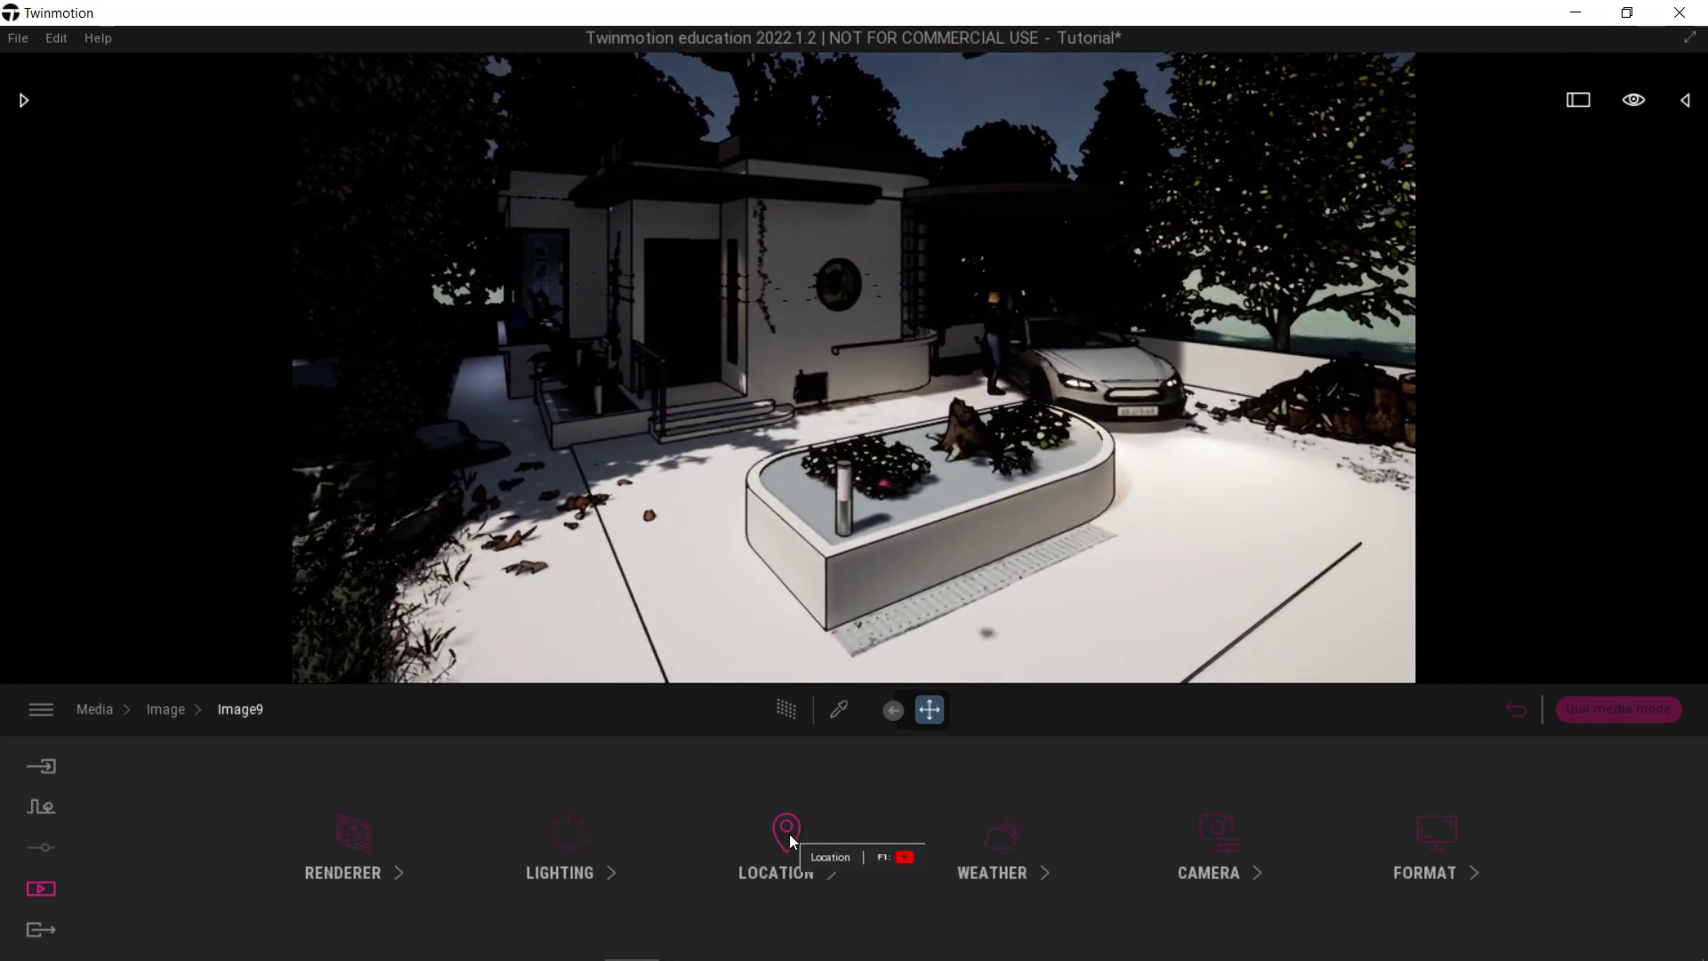
pyautogui.click(593, 854)
pyautogui.moveTo(712, 485); pyautogui.dragTo(427, 827, button='right')
pyautogui.click(356, 836)
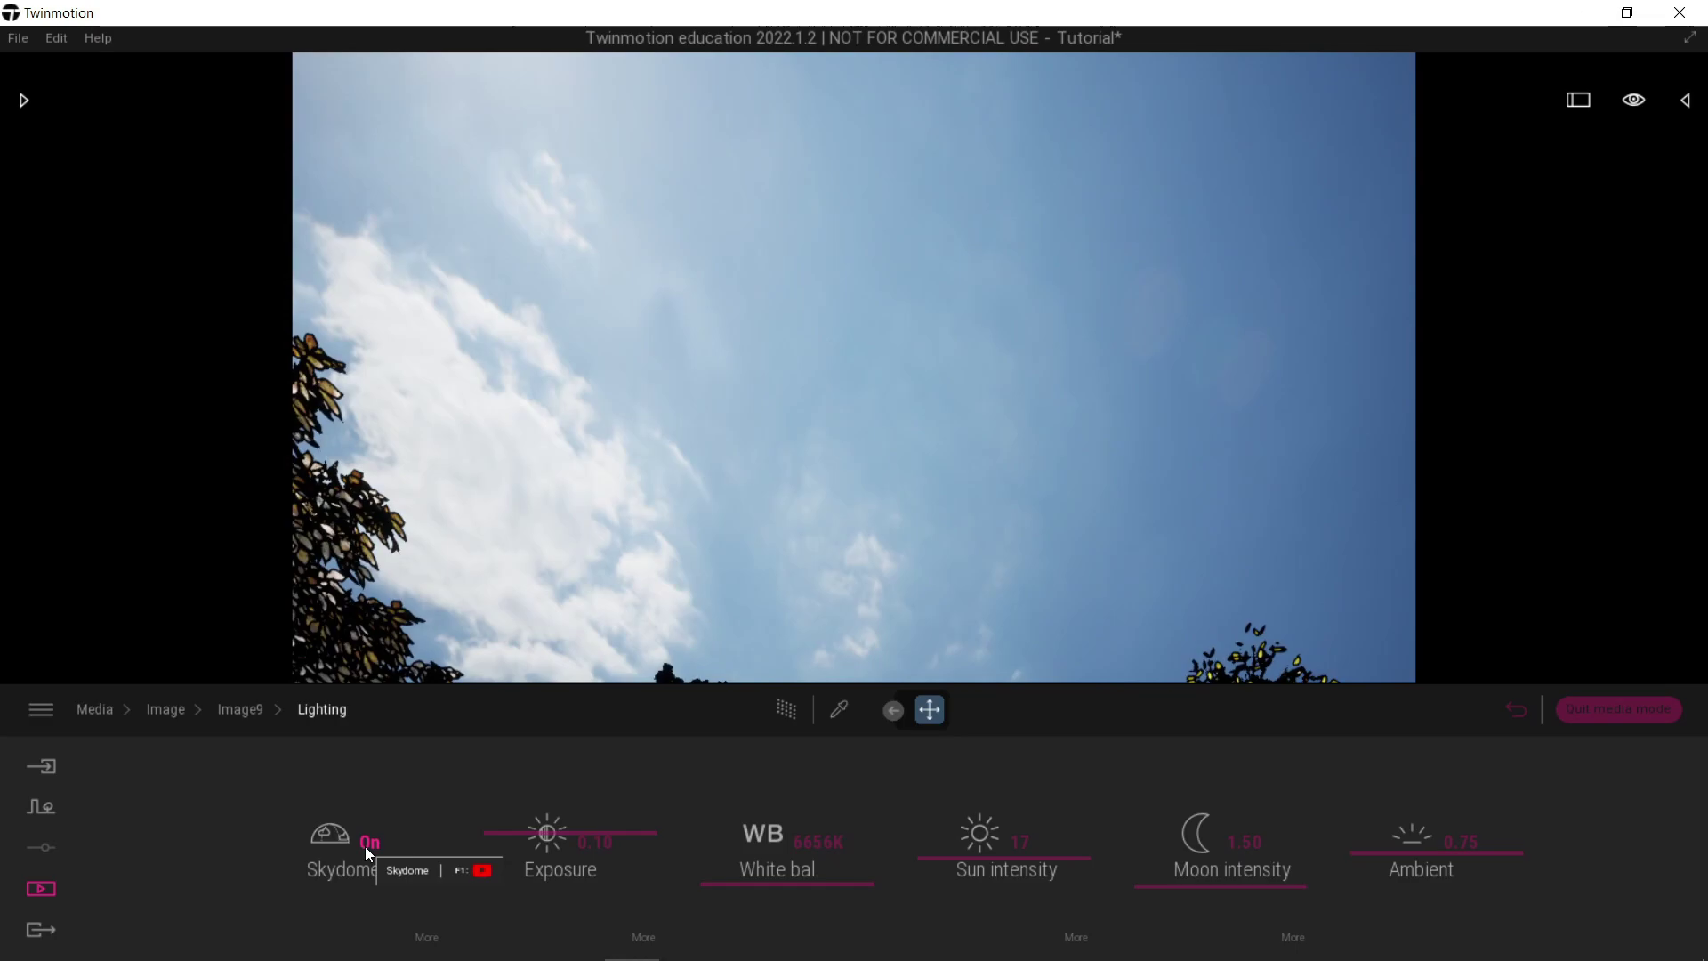
pyautogui.moveTo(925, 356); pyautogui.dragTo(969, 485, button='right')
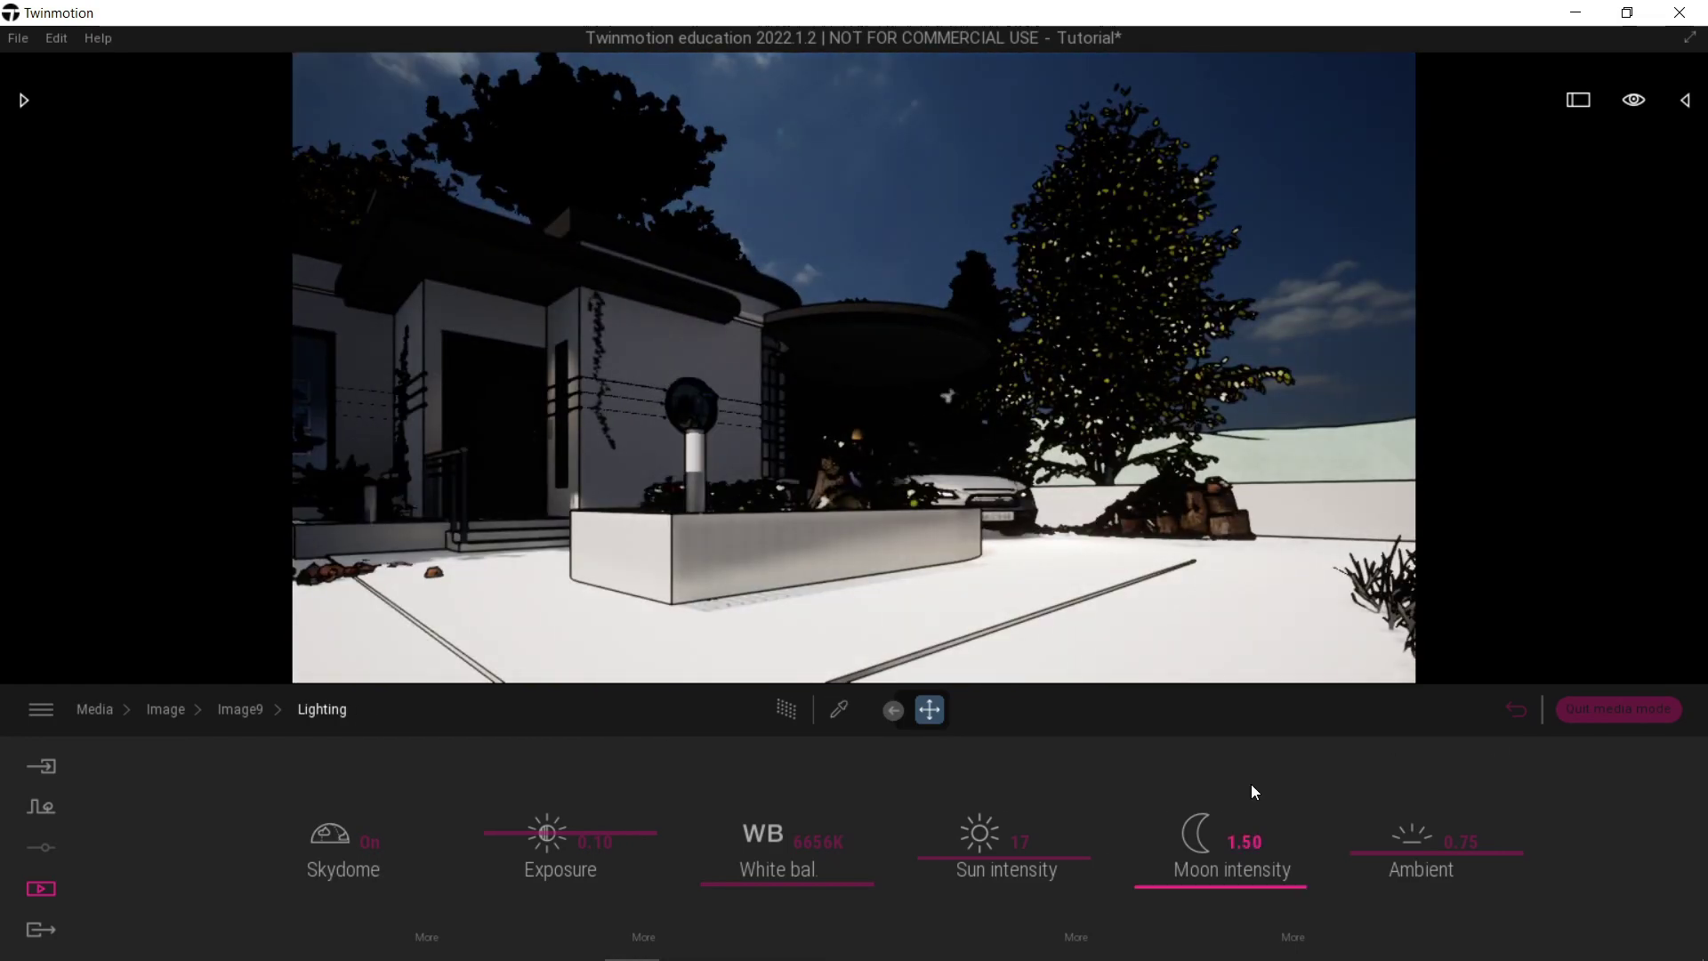
pyautogui.moveTo(622, 622); pyautogui.dragTo(831, 498, button='right')
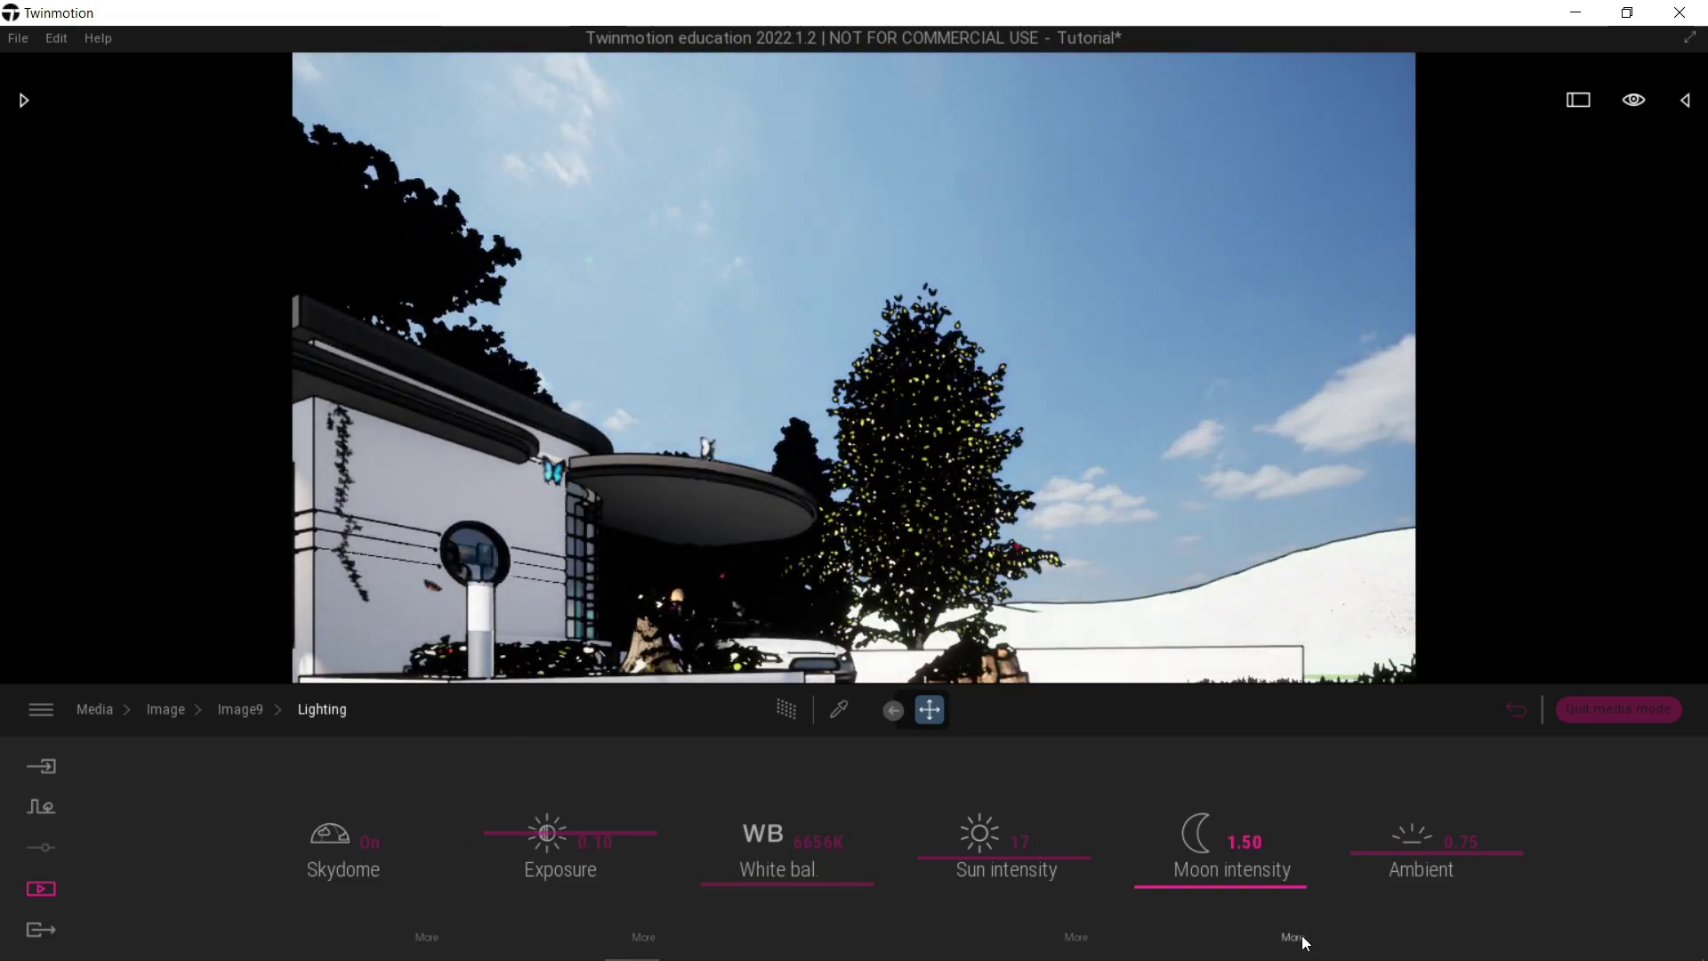
pyautogui.click(429, 941)
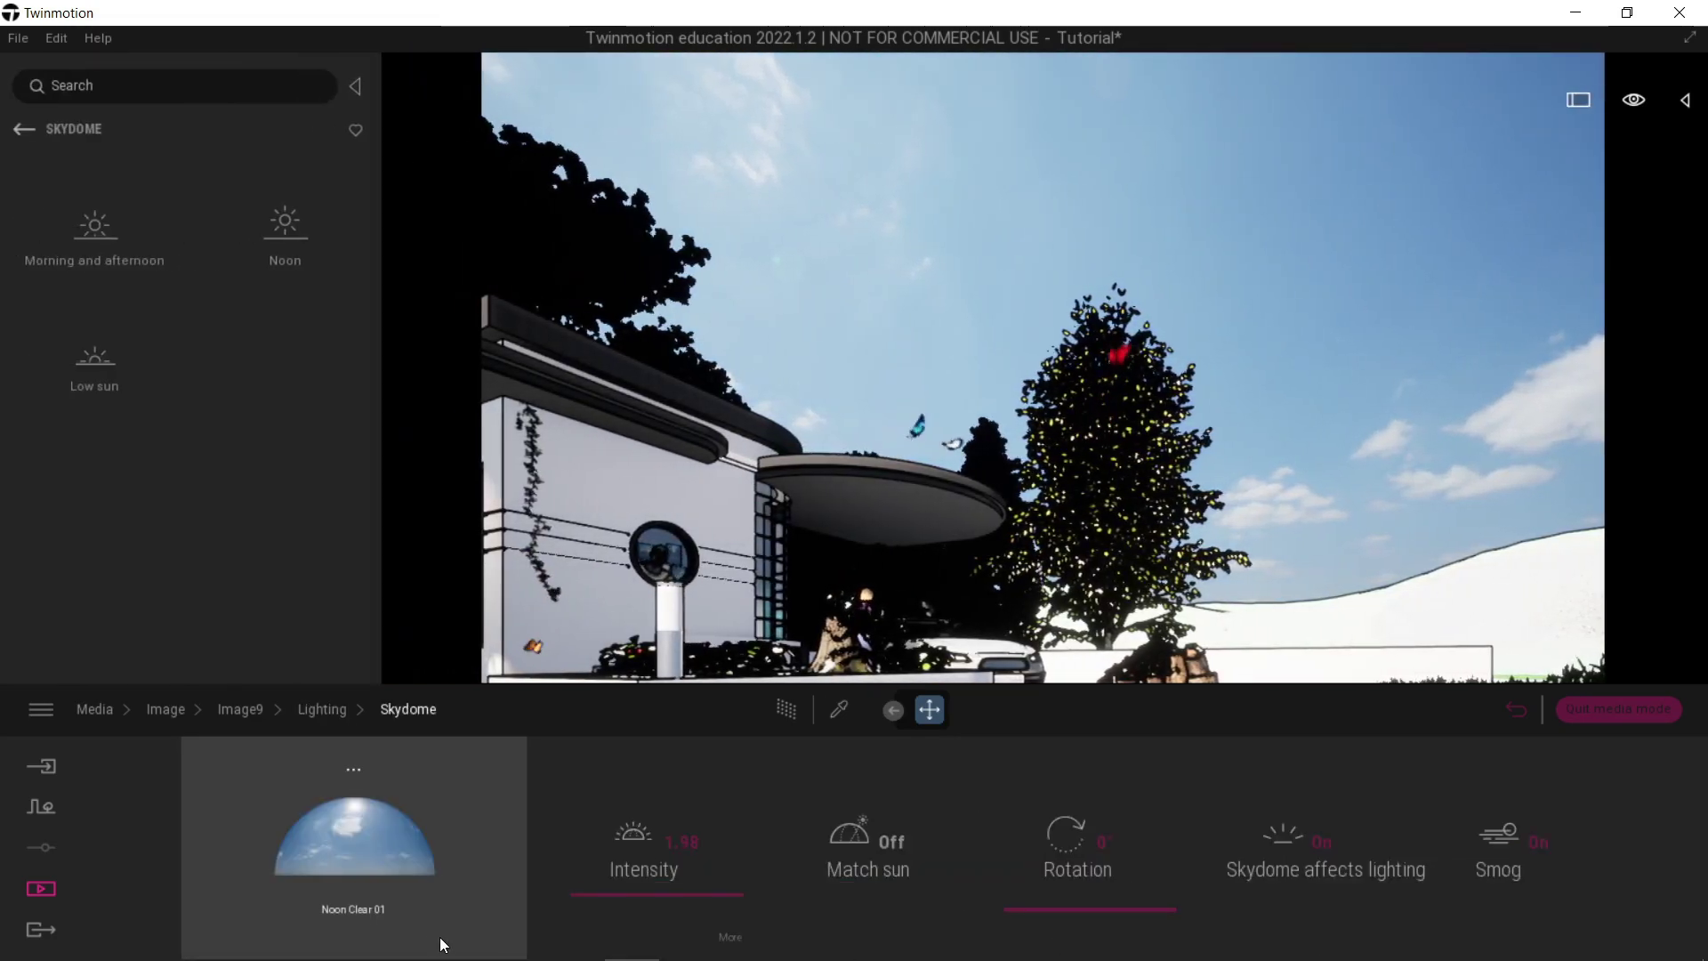
pyautogui.moveTo(1165, 908); pyautogui.dragTo(1171, 862)
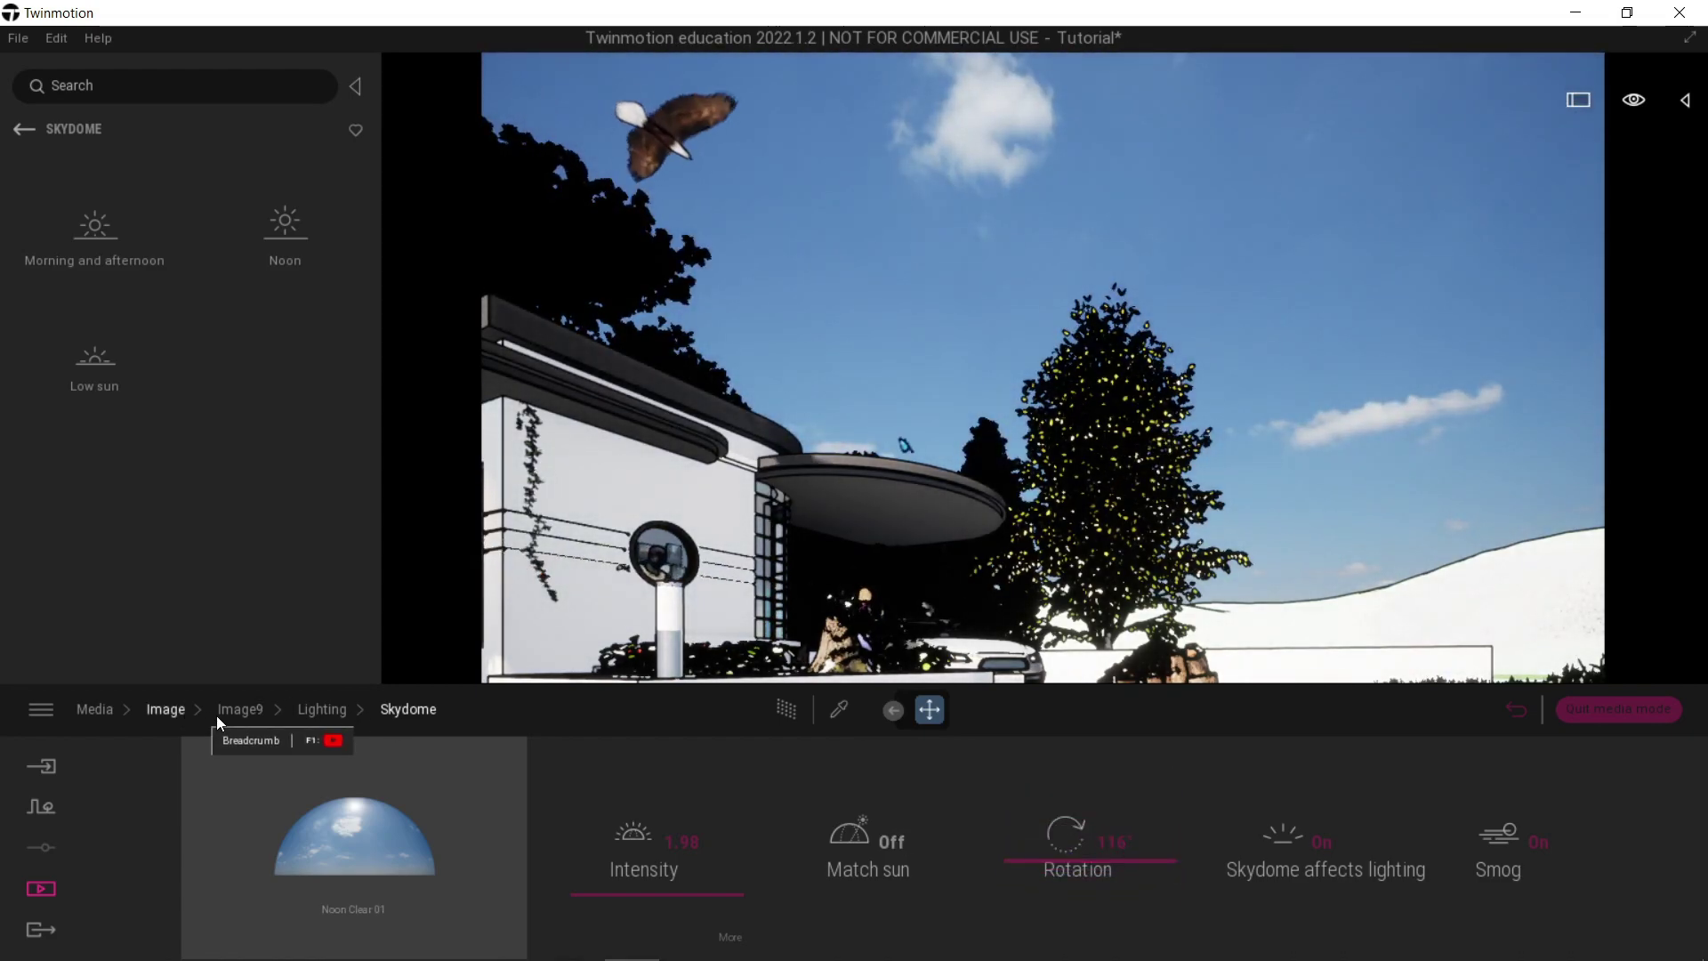
# Compare Image9's rendering with the Path Tracer switched on and off in its renderer settings.
pyautogui.click(239, 710)
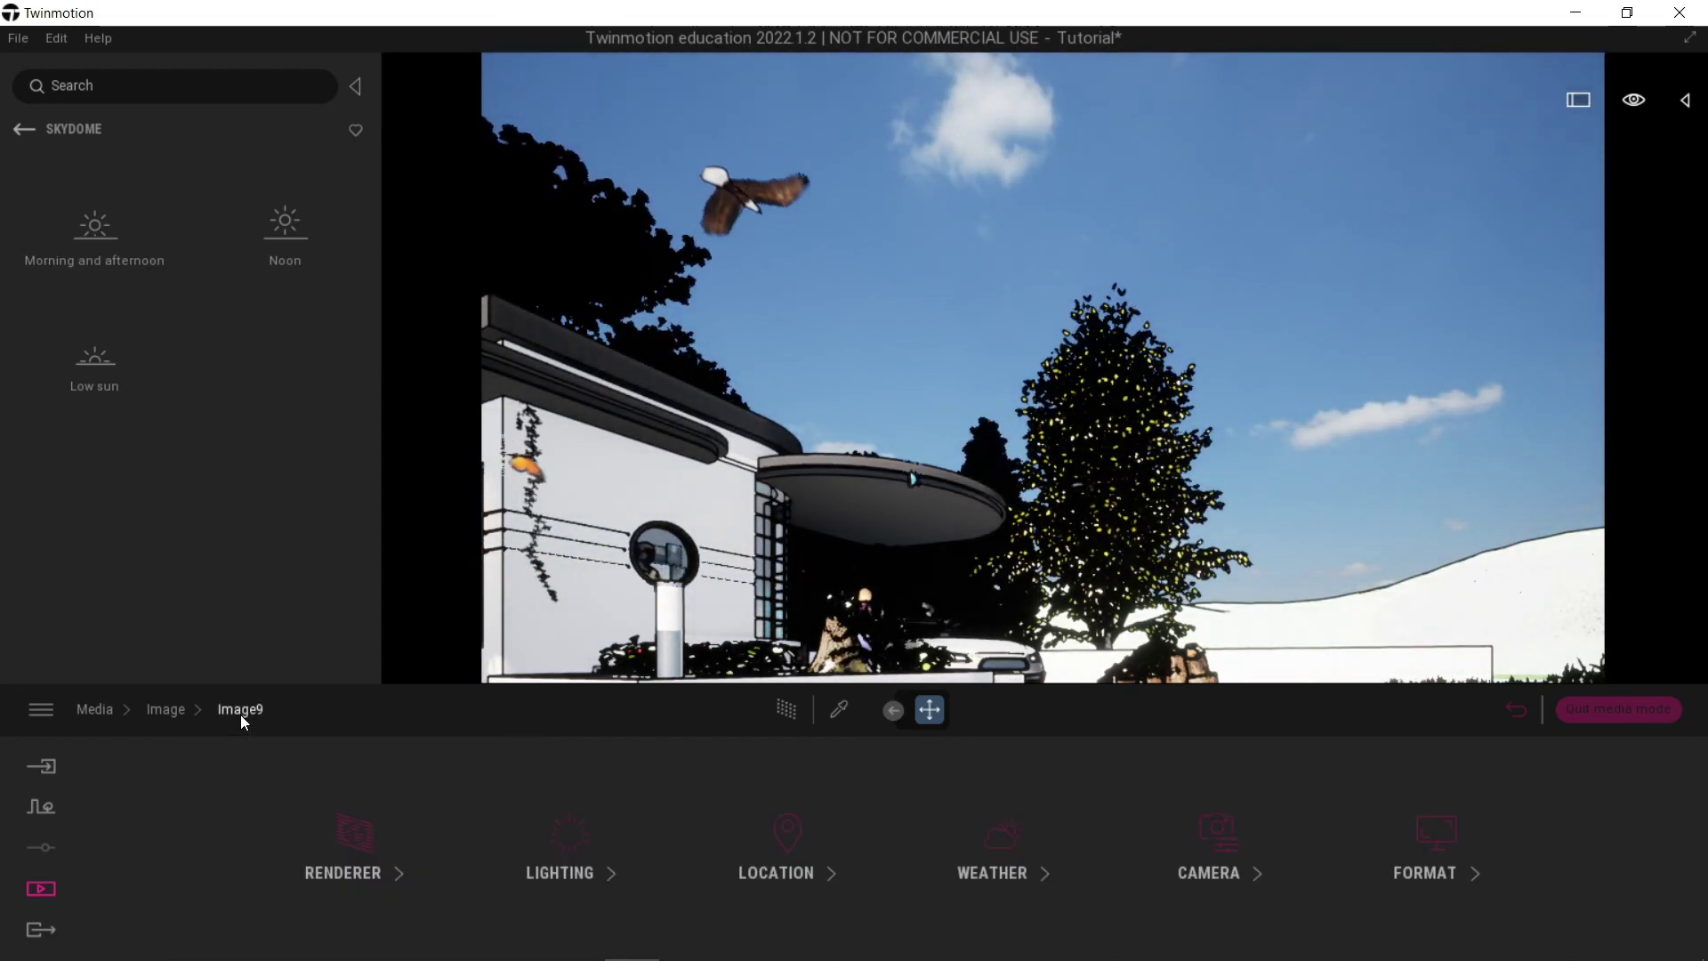
pyautogui.click(377, 836)
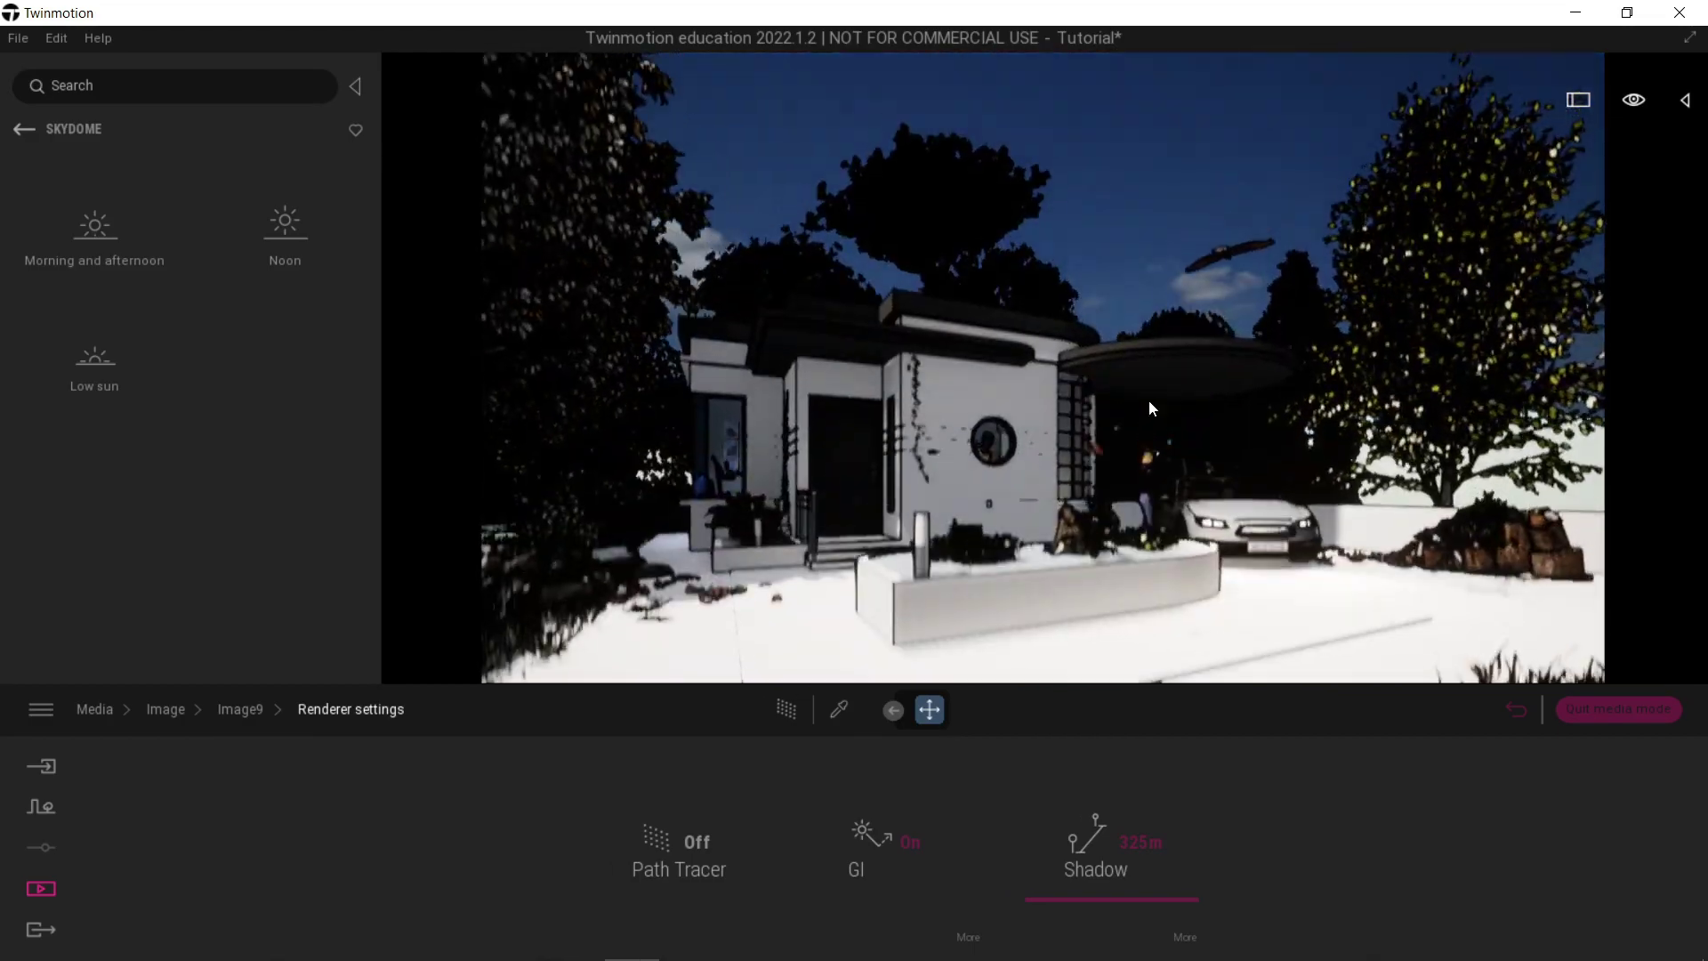
pyautogui.moveTo(1149, 402); pyautogui.dragTo(805, 548, button='right')
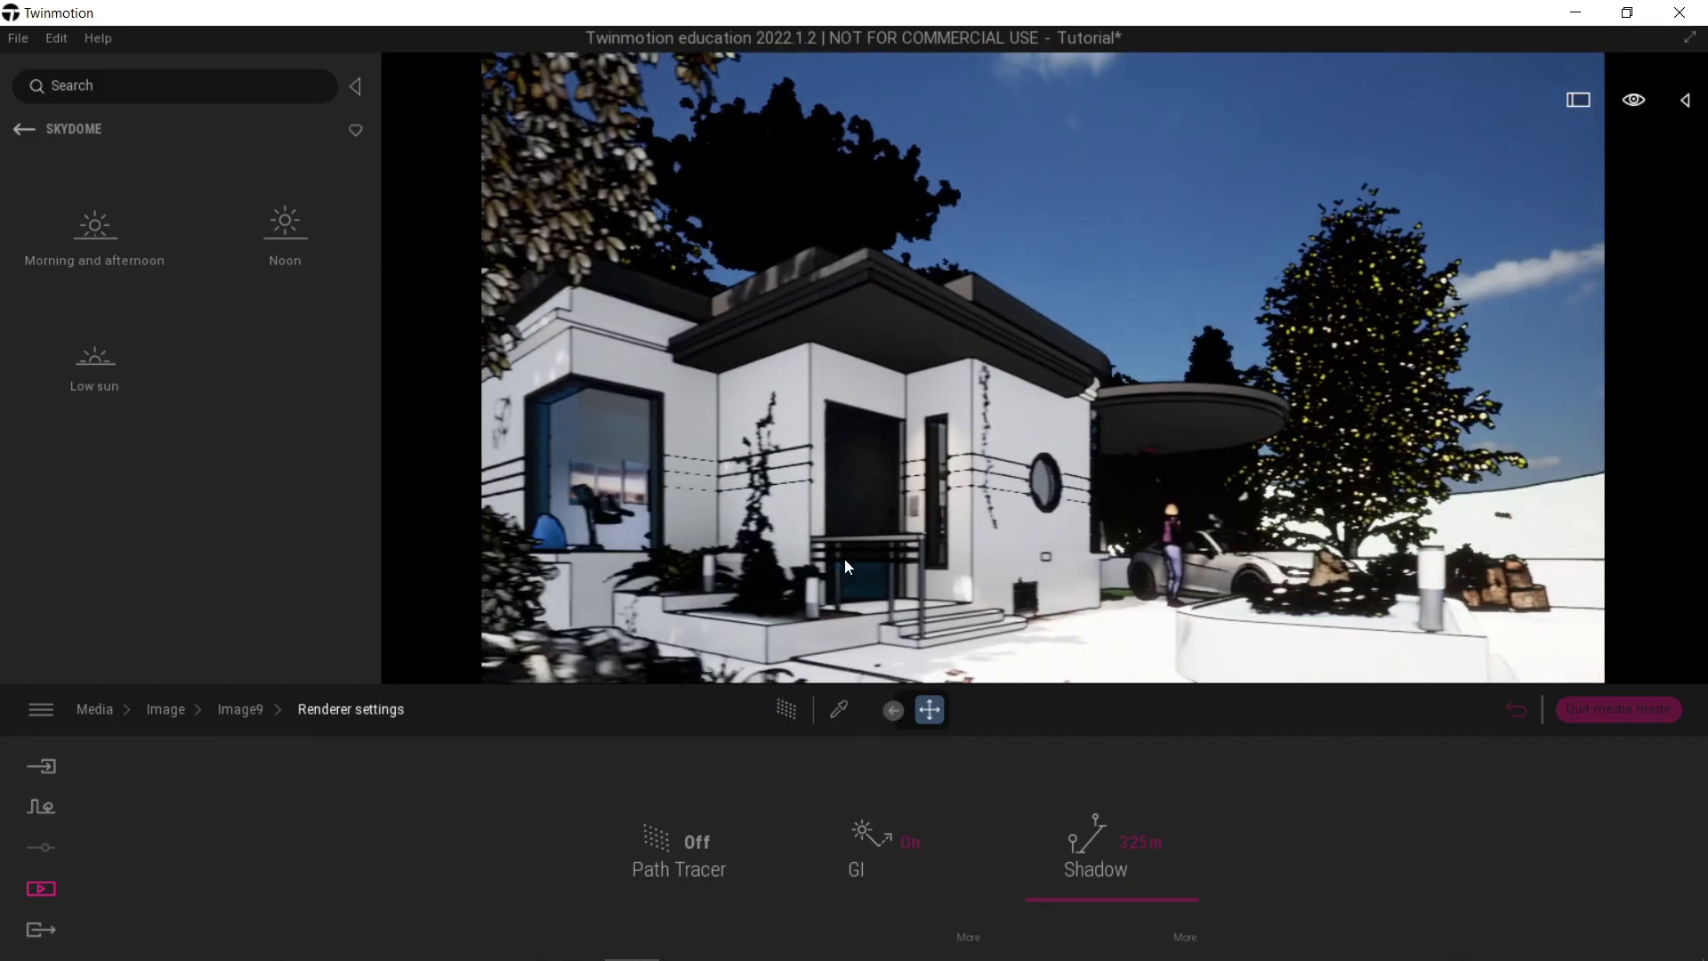
pyautogui.click(702, 853)
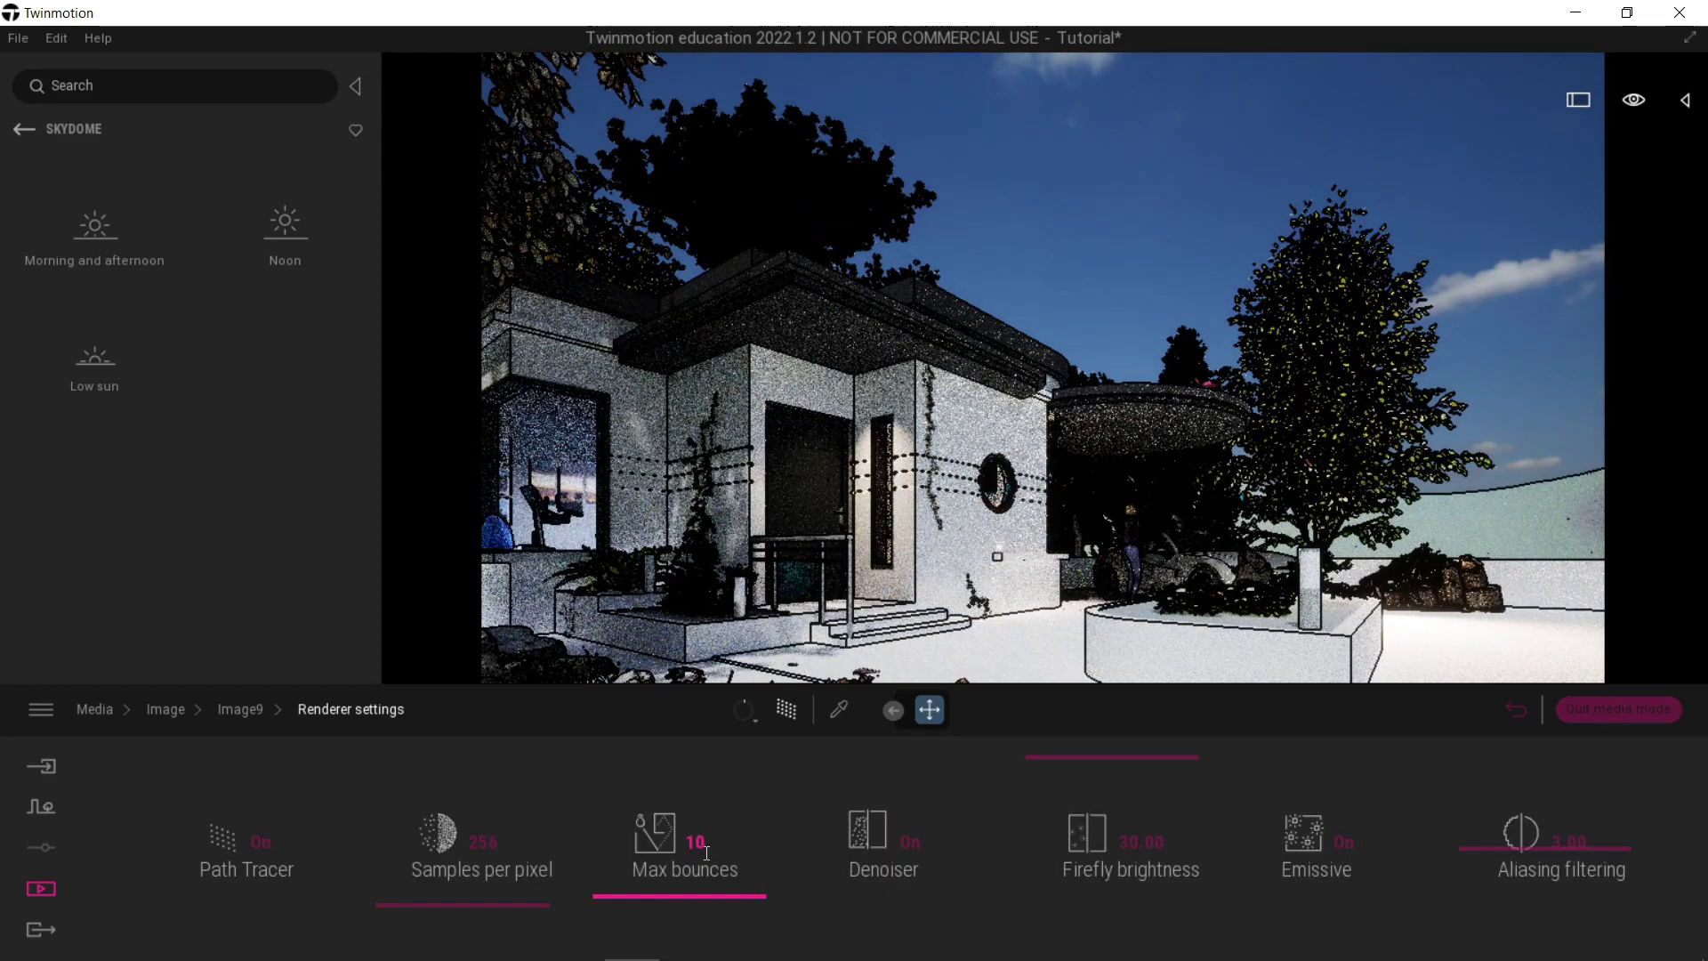
pyautogui.click(782, 713)
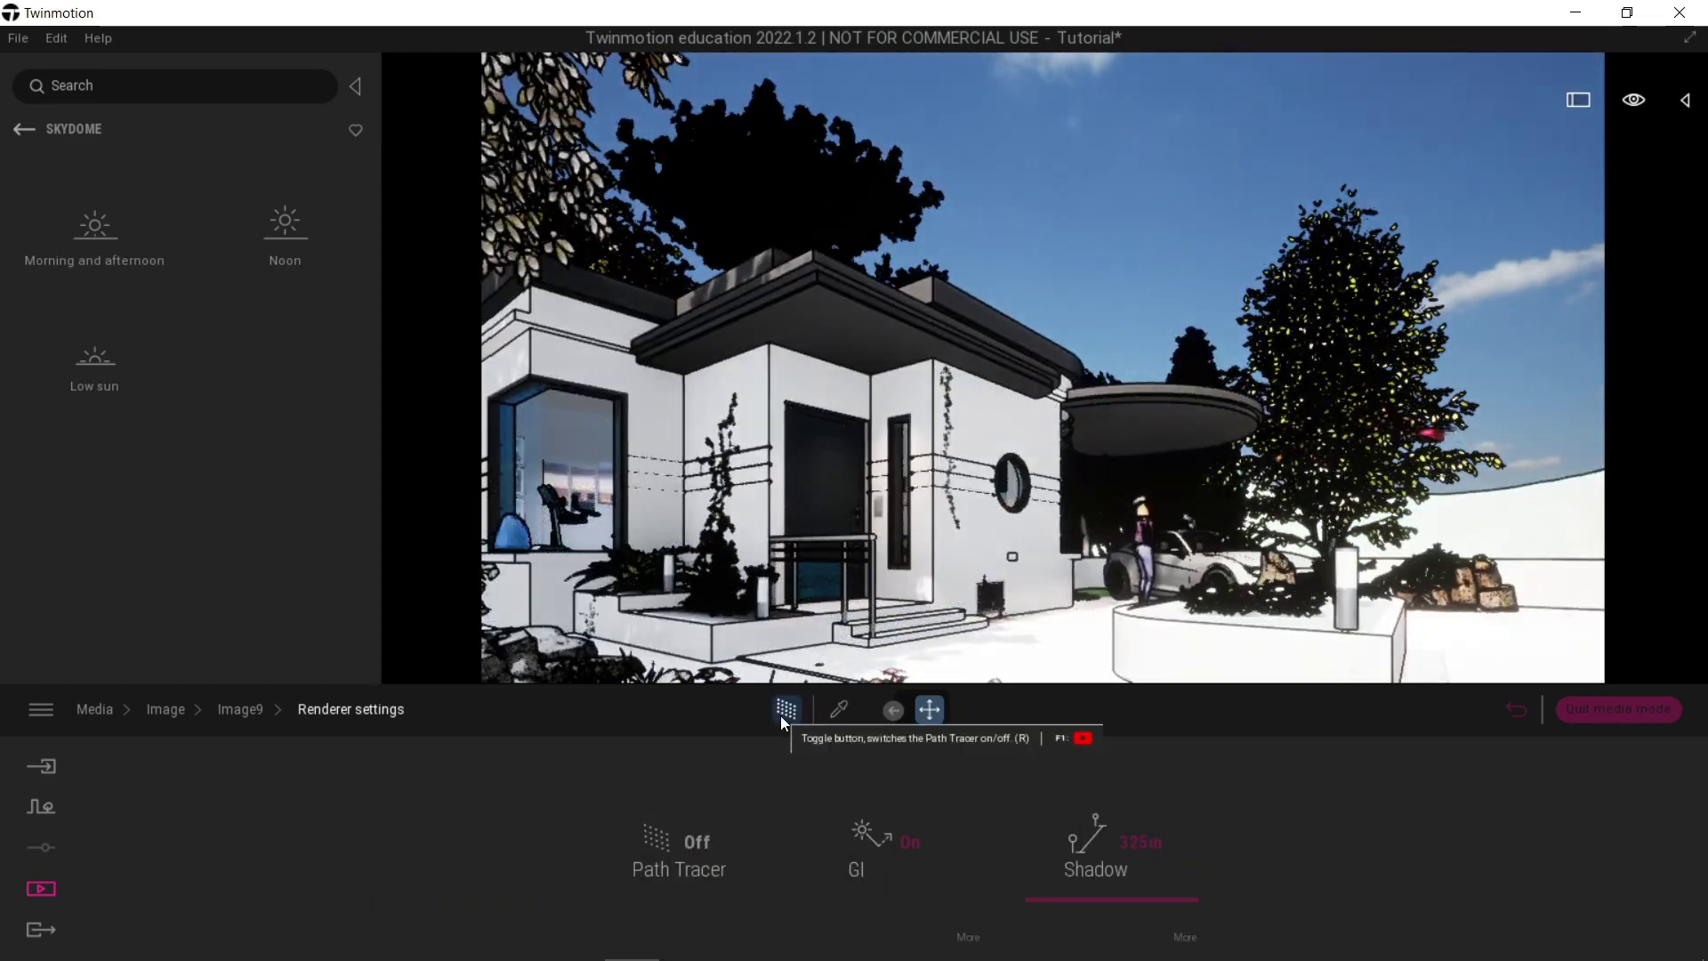
pyautogui.click(781, 715)
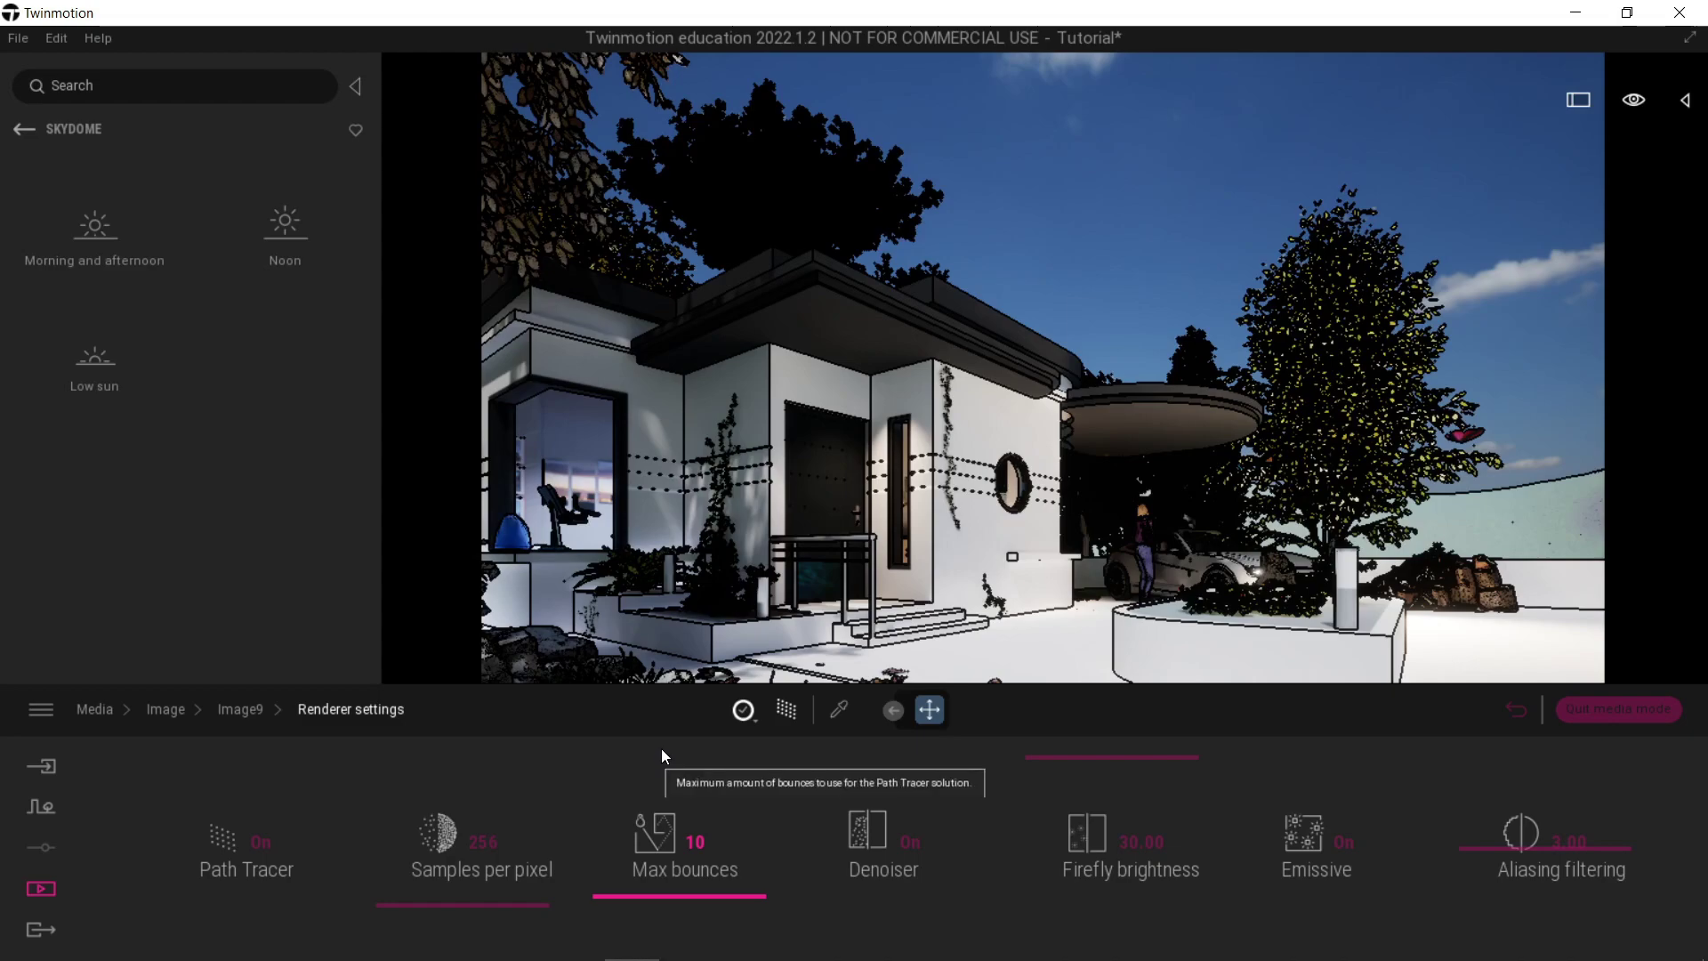
pyautogui.click(269, 841)
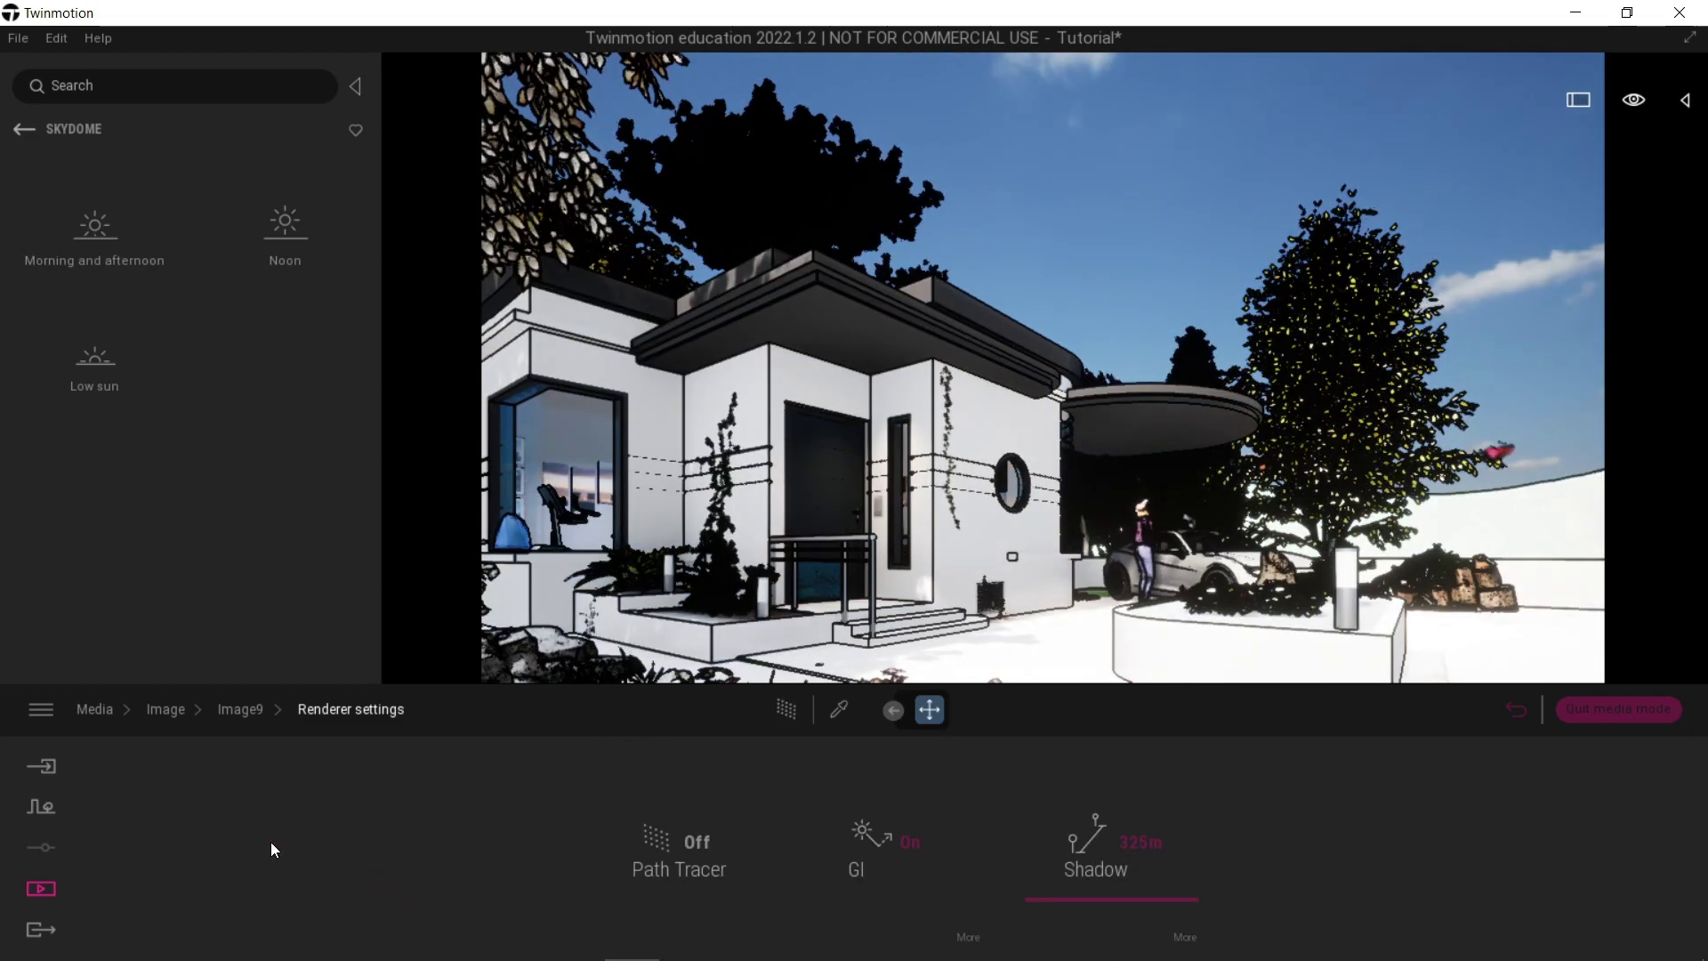
# Return to the list of images and look over the front of the house from different distances.
pyautogui.click(175, 709)
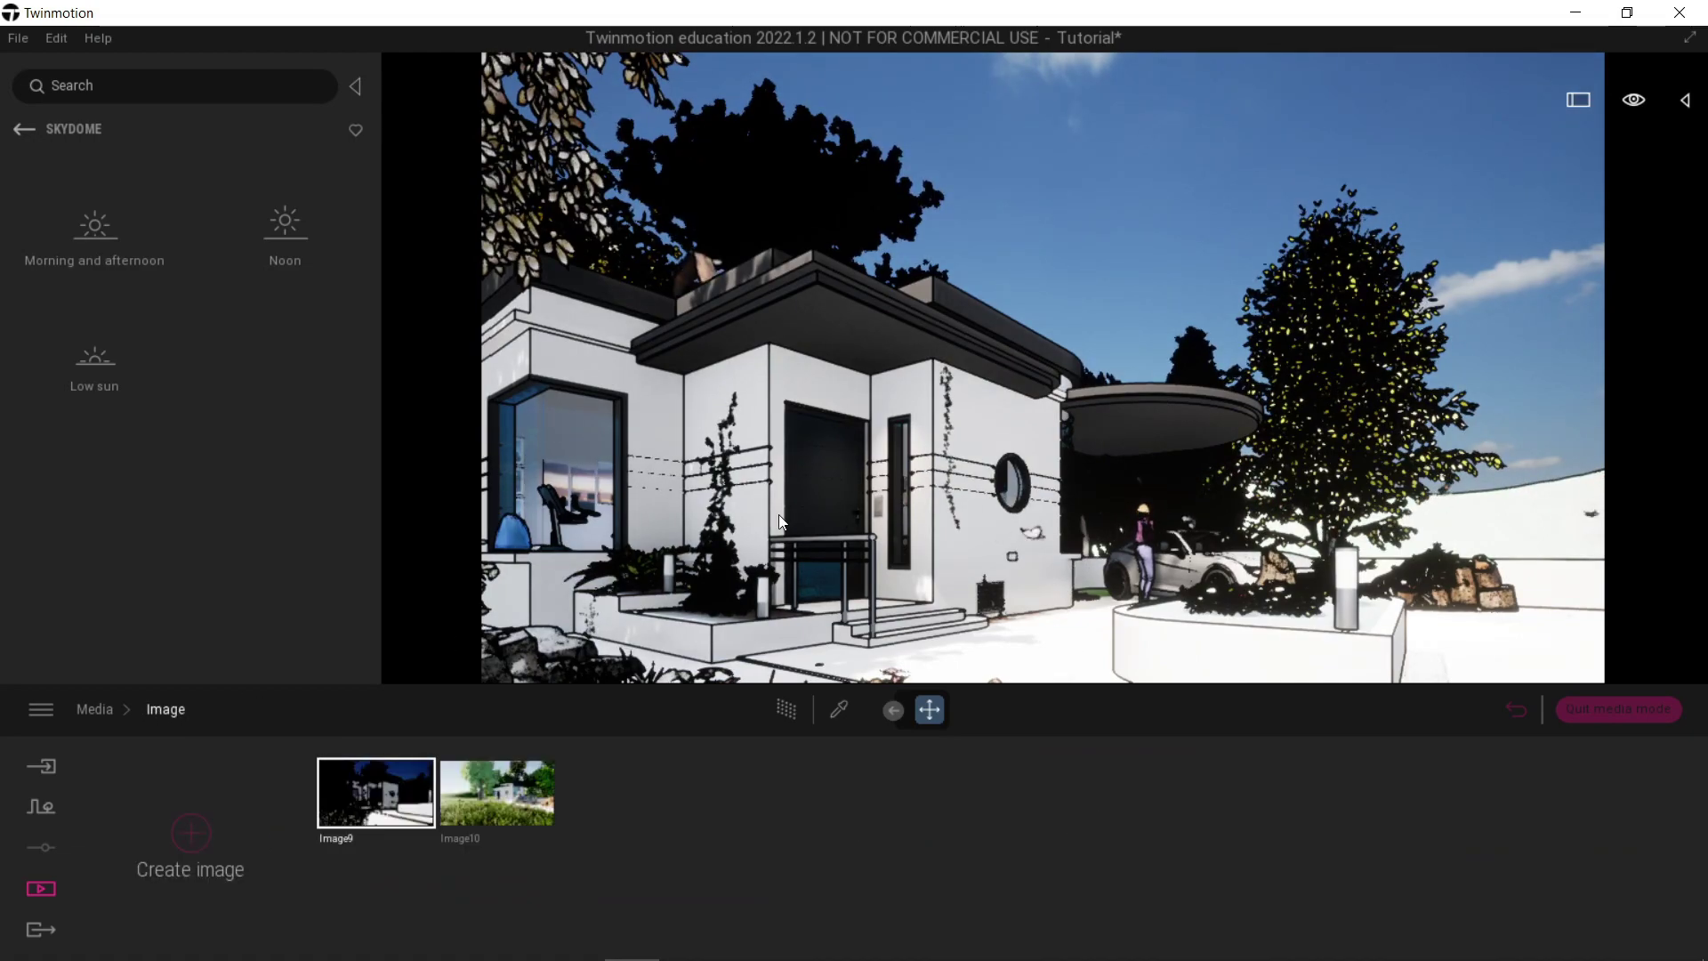
pyautogui.scroll(-4, 885, 430)
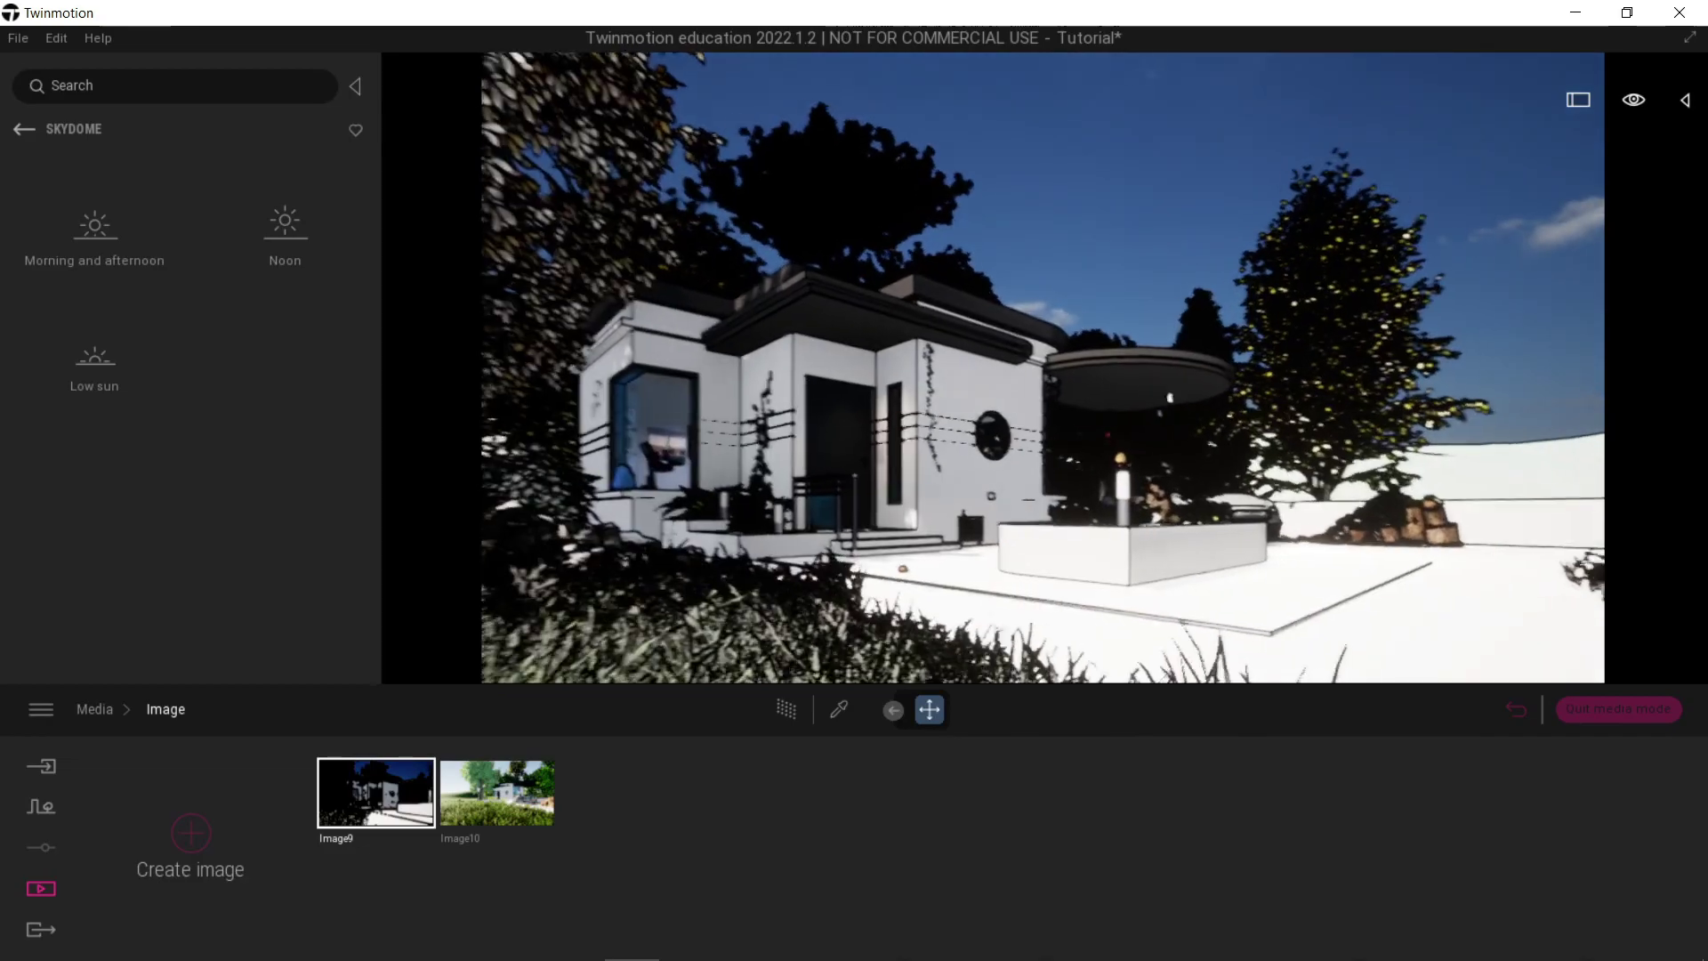
pyautogui.scroll(4, 885, 429)
pyautogui.scroll(-2, 886, 429)
pyautogui.moveTo(883, 424); pyautogui.dragTo(882, 474, button='middle')
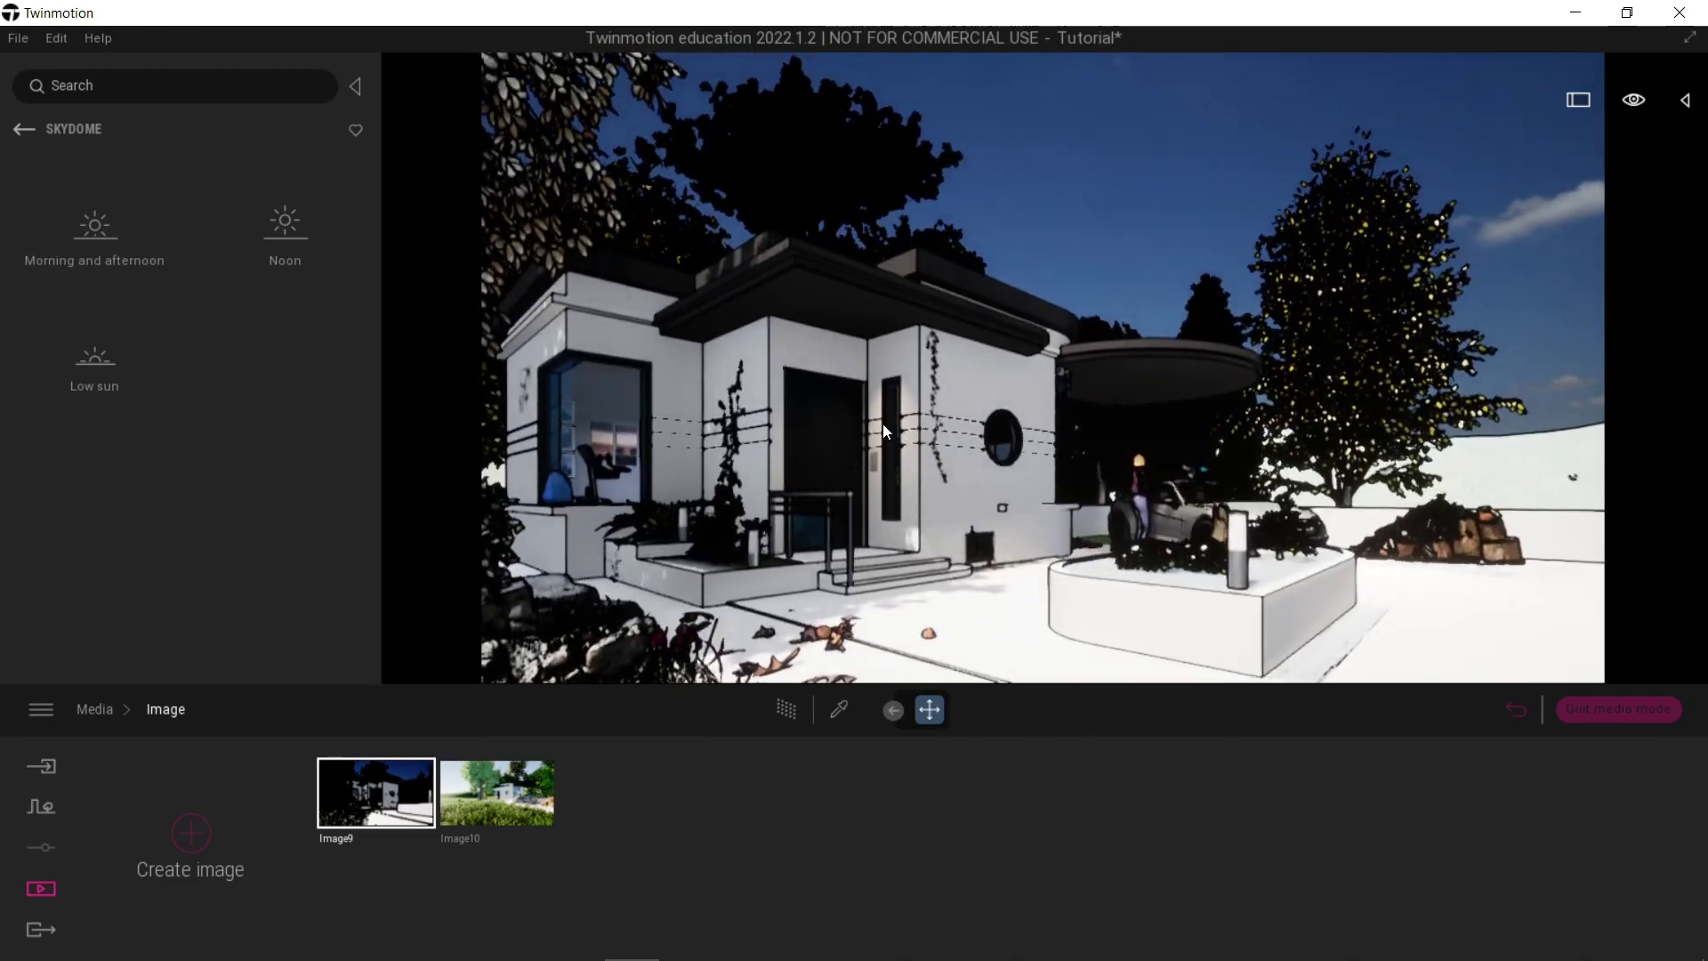
# In the image export selection, deselect Image10 and keep only Image9.
pyautogui.click(41, 936)
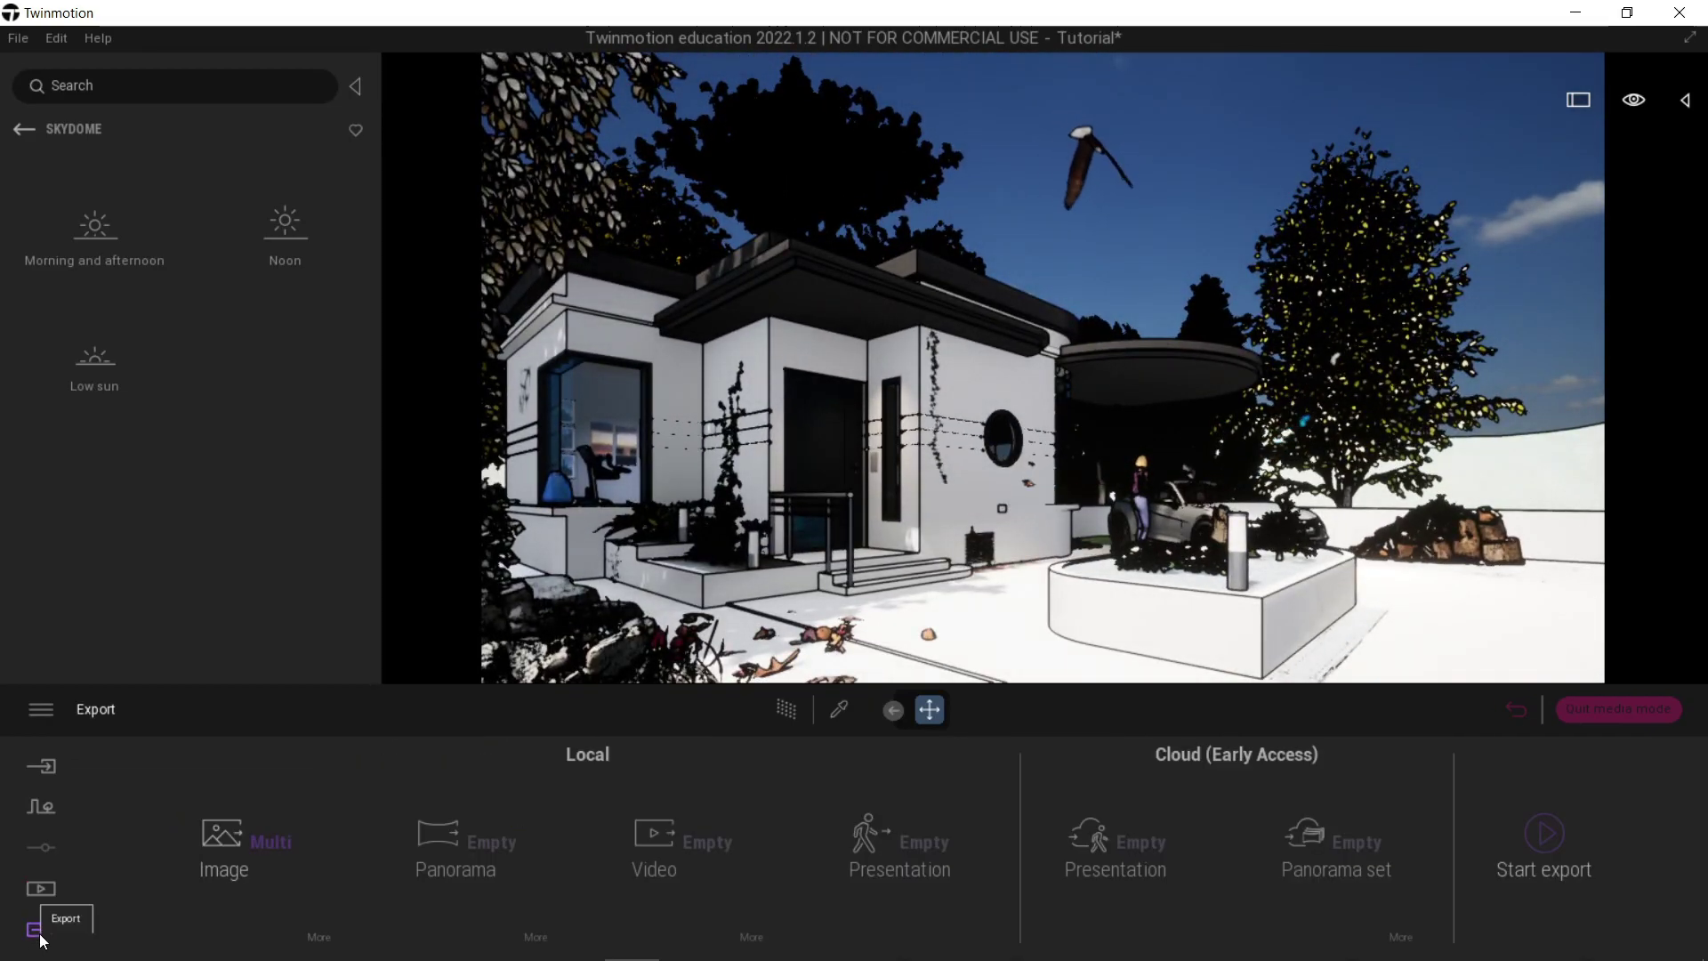
pyautogui.click(214, 868)
pyautogui.click(411, 306)
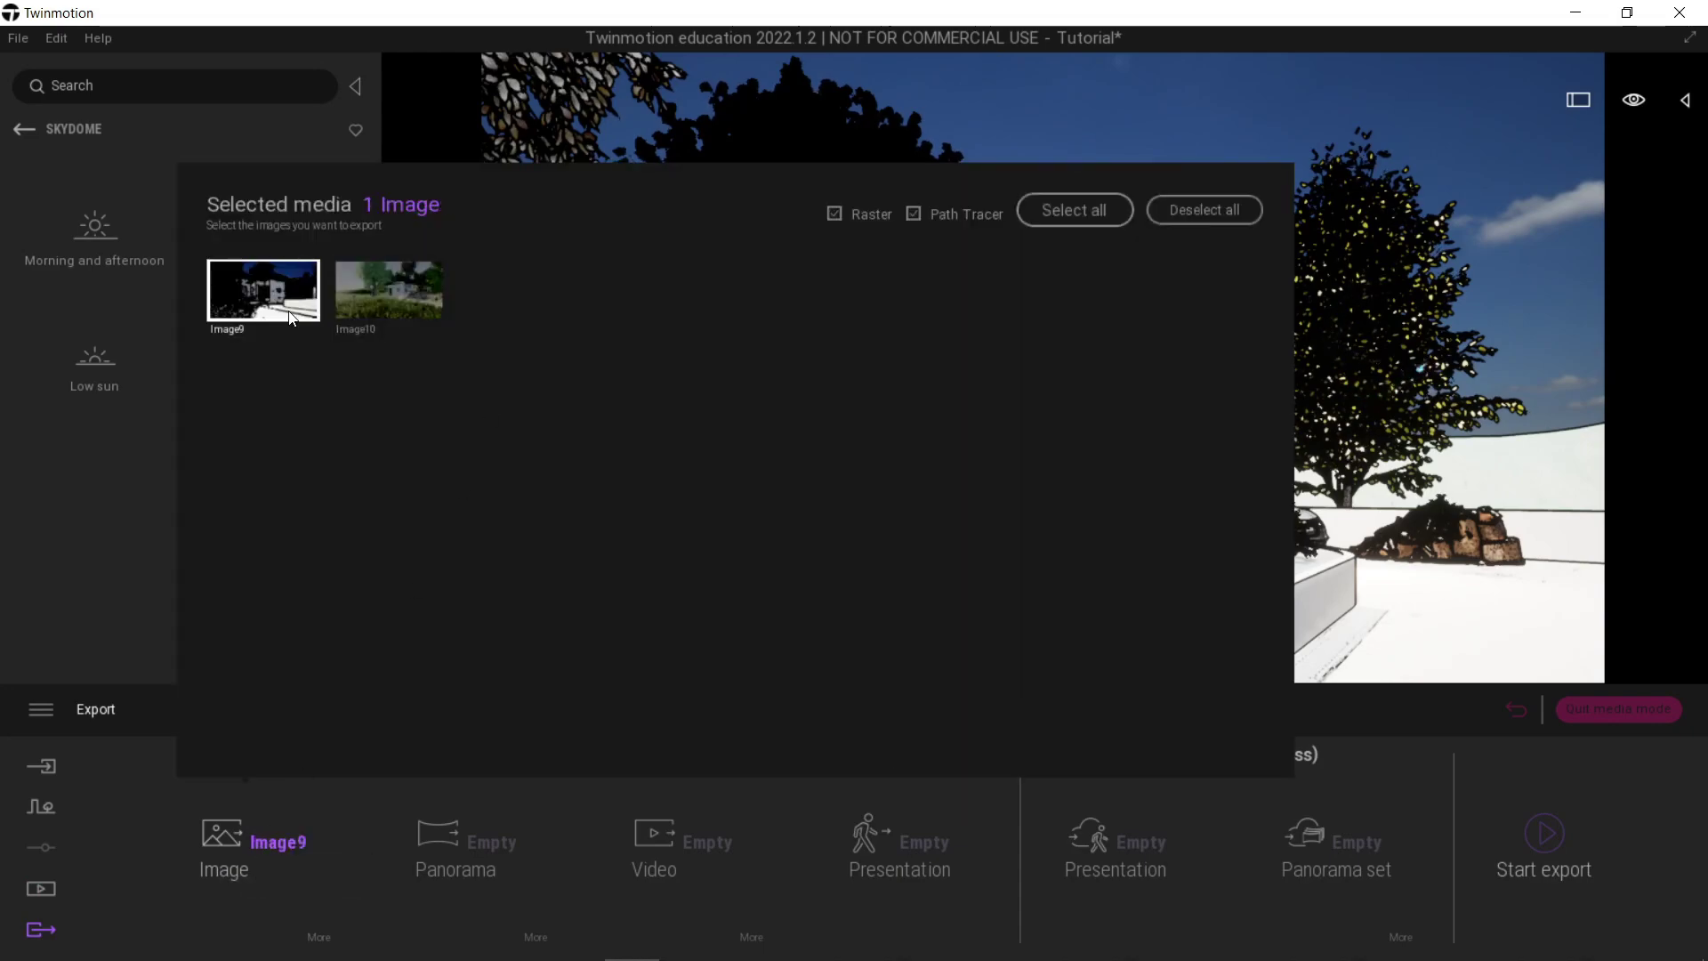
# Select both Image9 and Image10 for the image export and export them locally into New folder on the Desktop.
pyautogui.click(402, 298)
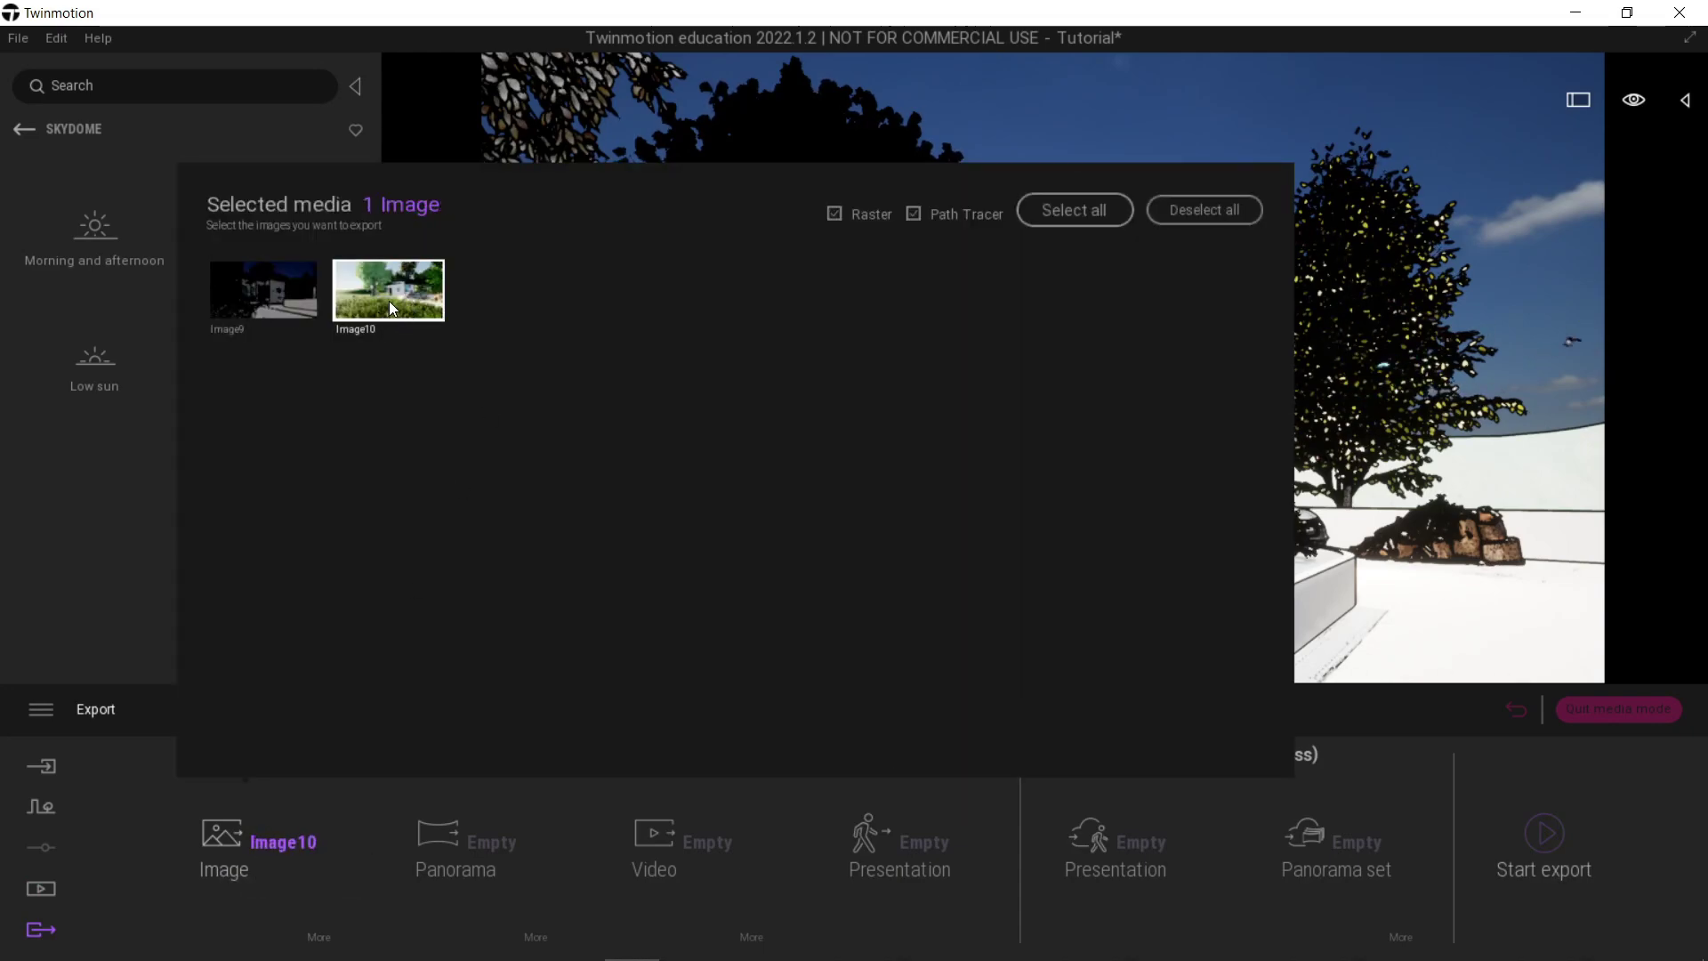
pyautogui.click(284, 283)
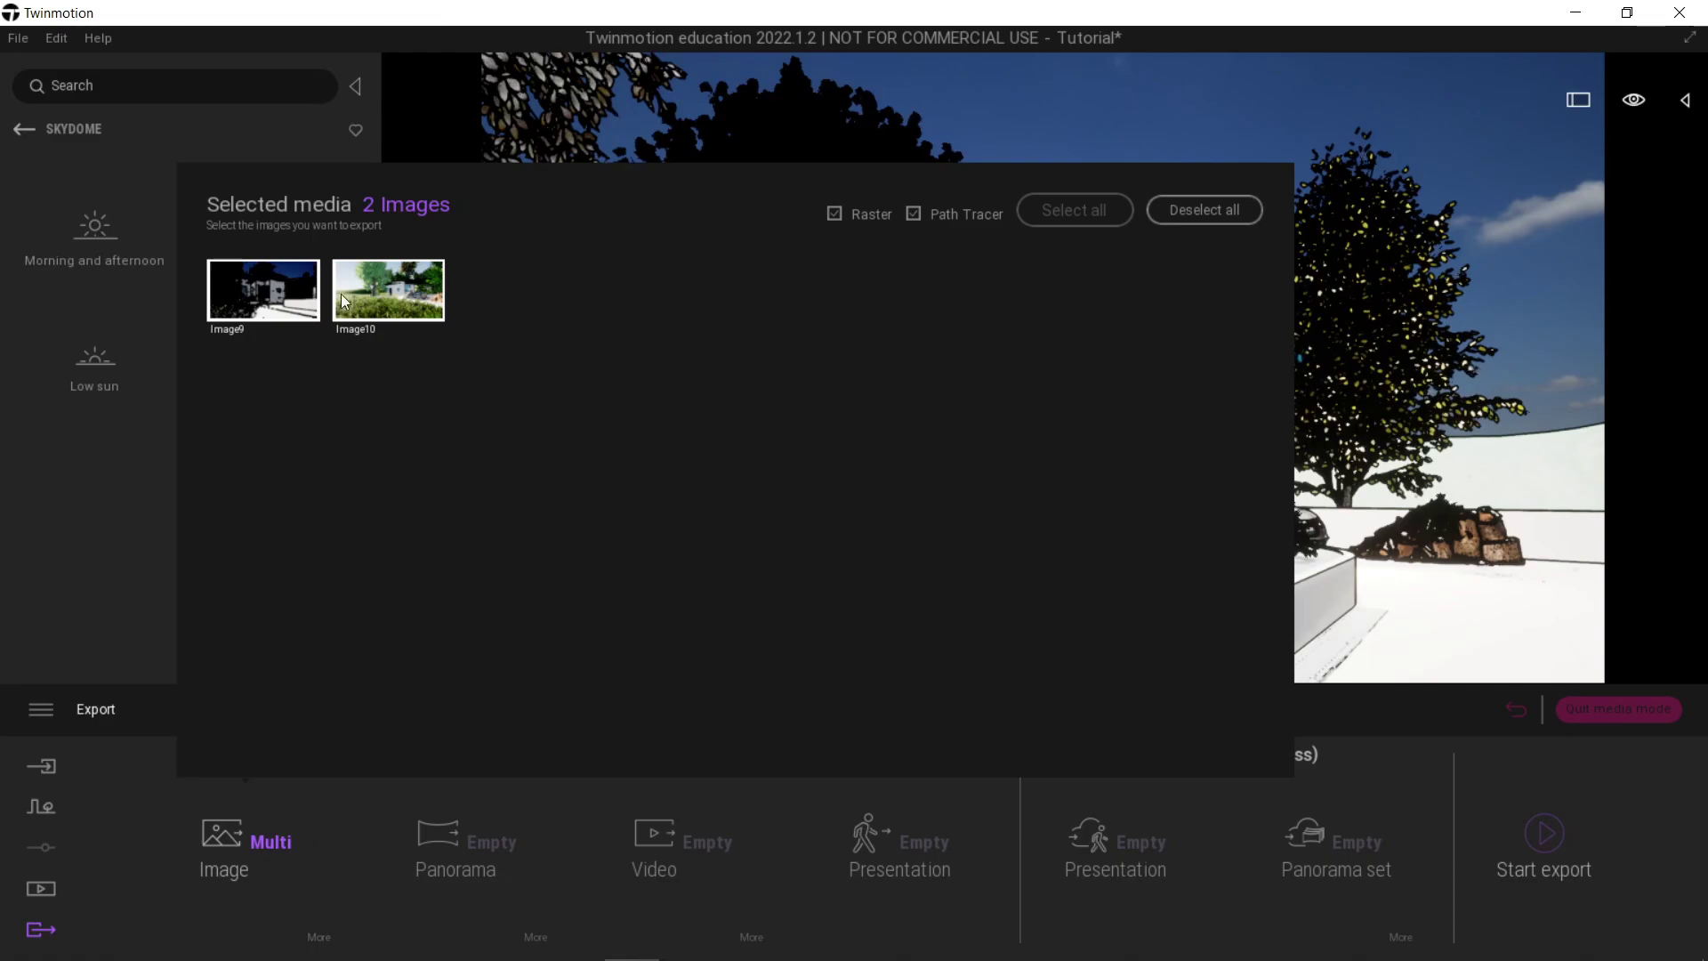
pyautogui.click(1363, 173)
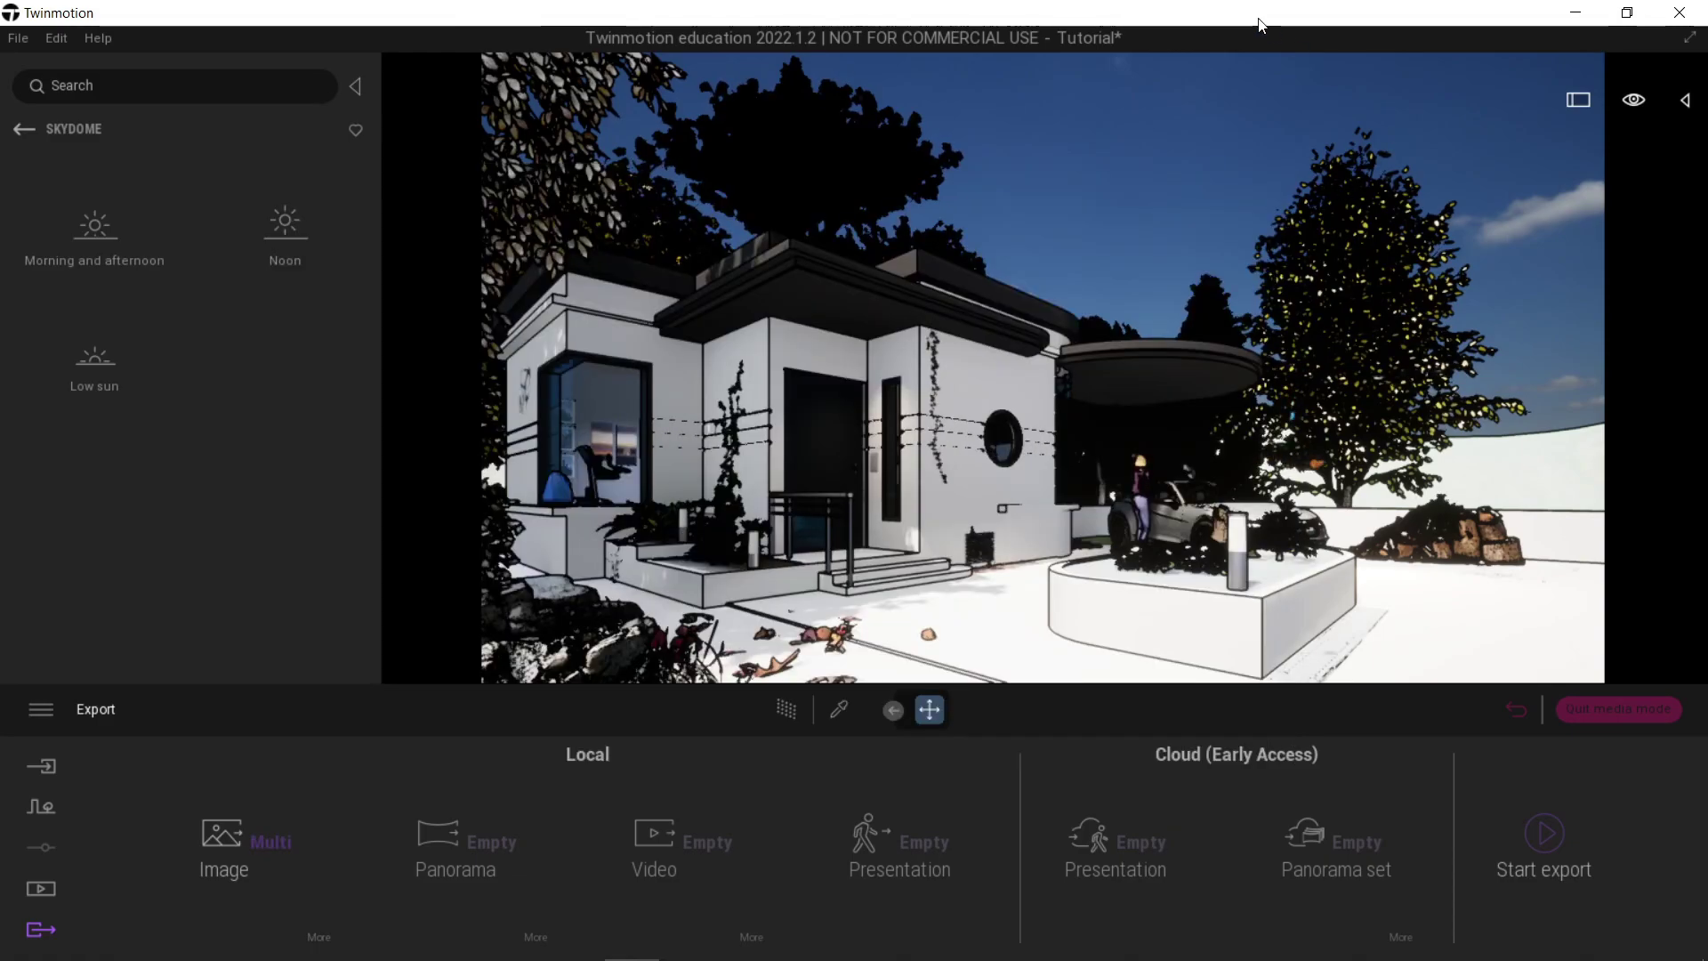
pyautogui.click(1555, 834)
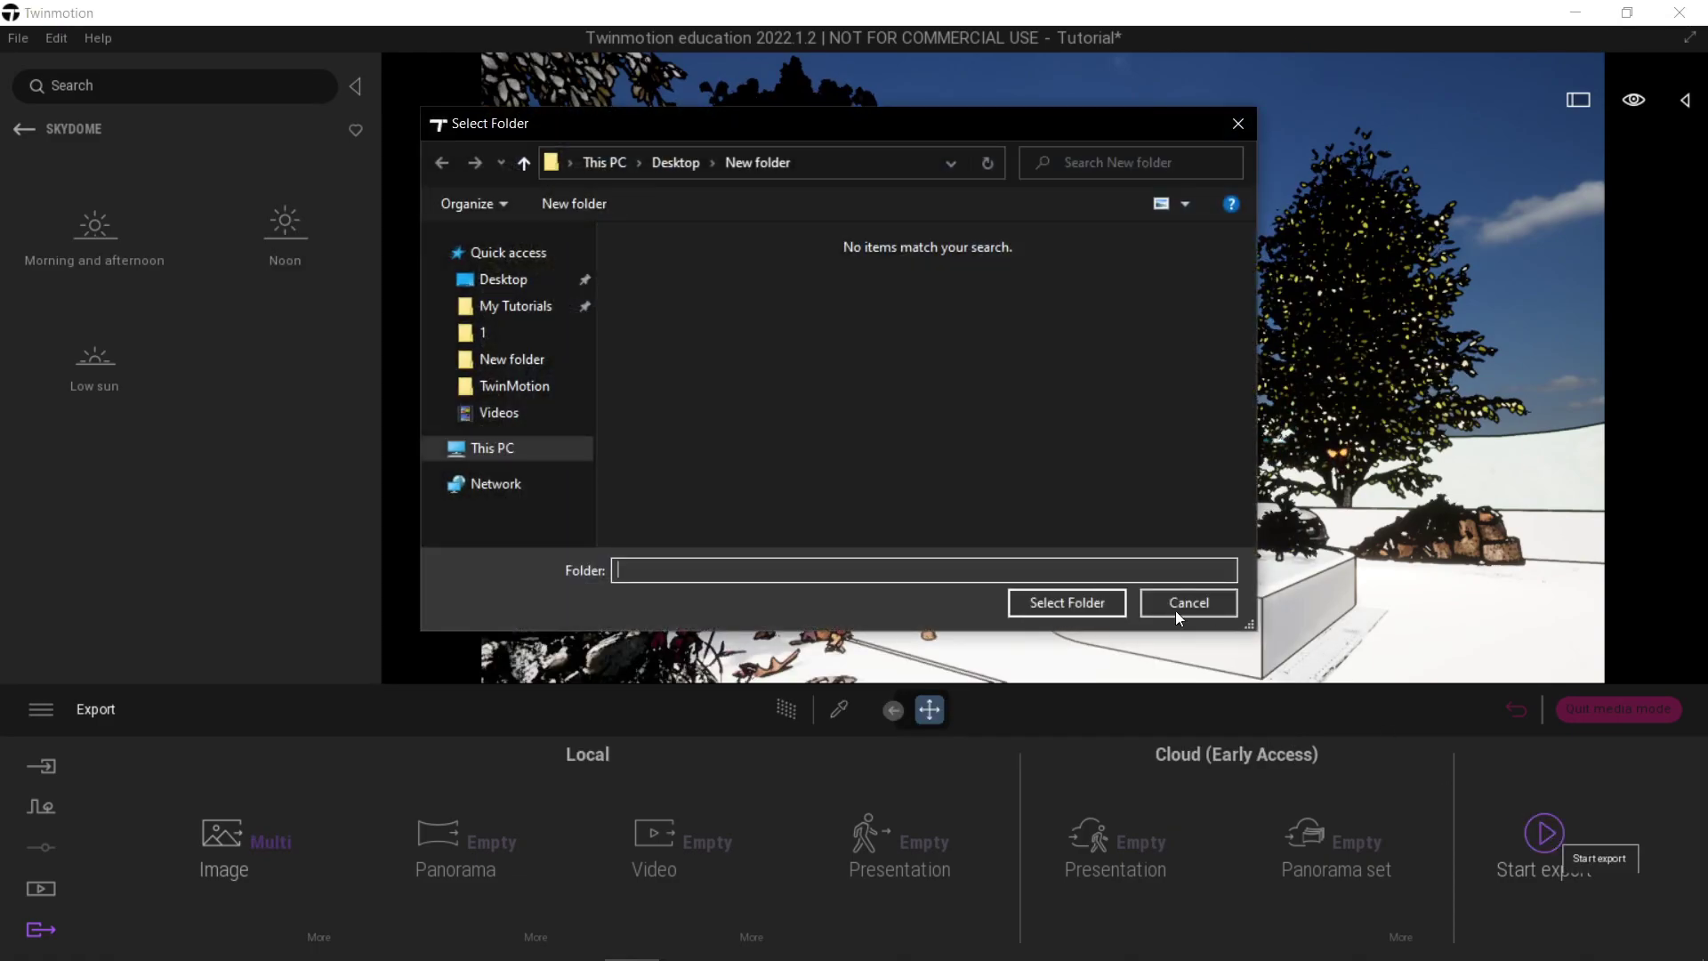
pyautogui.click(1067, 605)
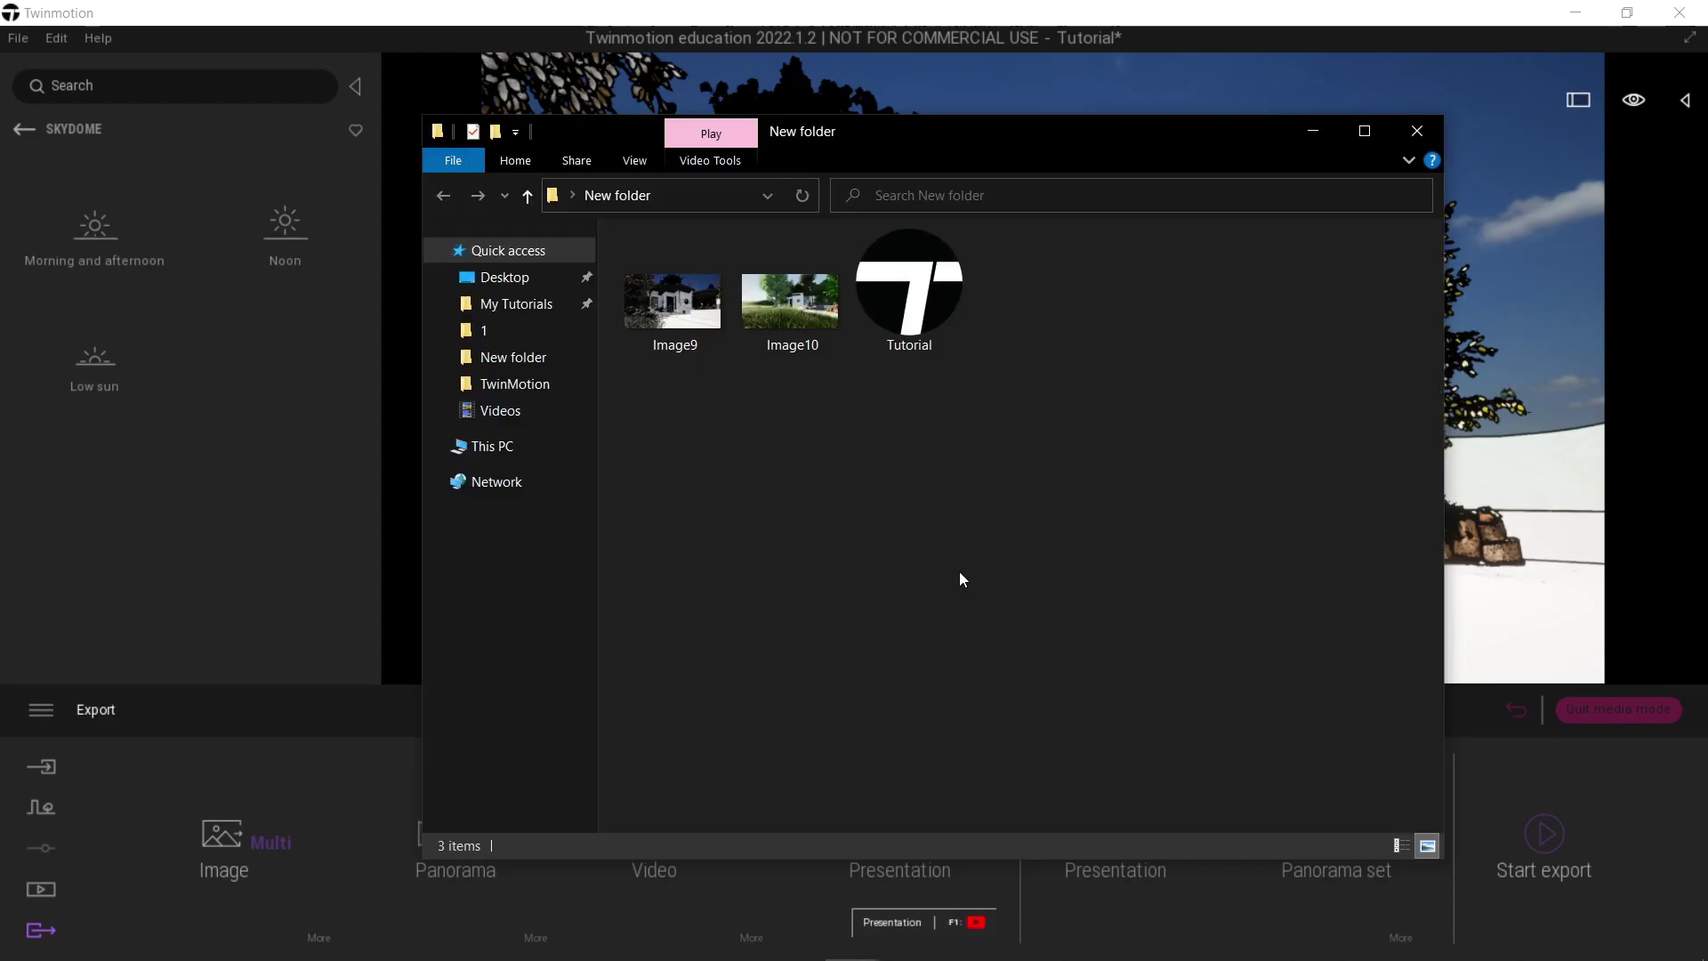
# Open the exported Image9 from New folder in the Photos viewer, close it, and open the exported Image10.
pyautogui.doubleClick(672, 320)
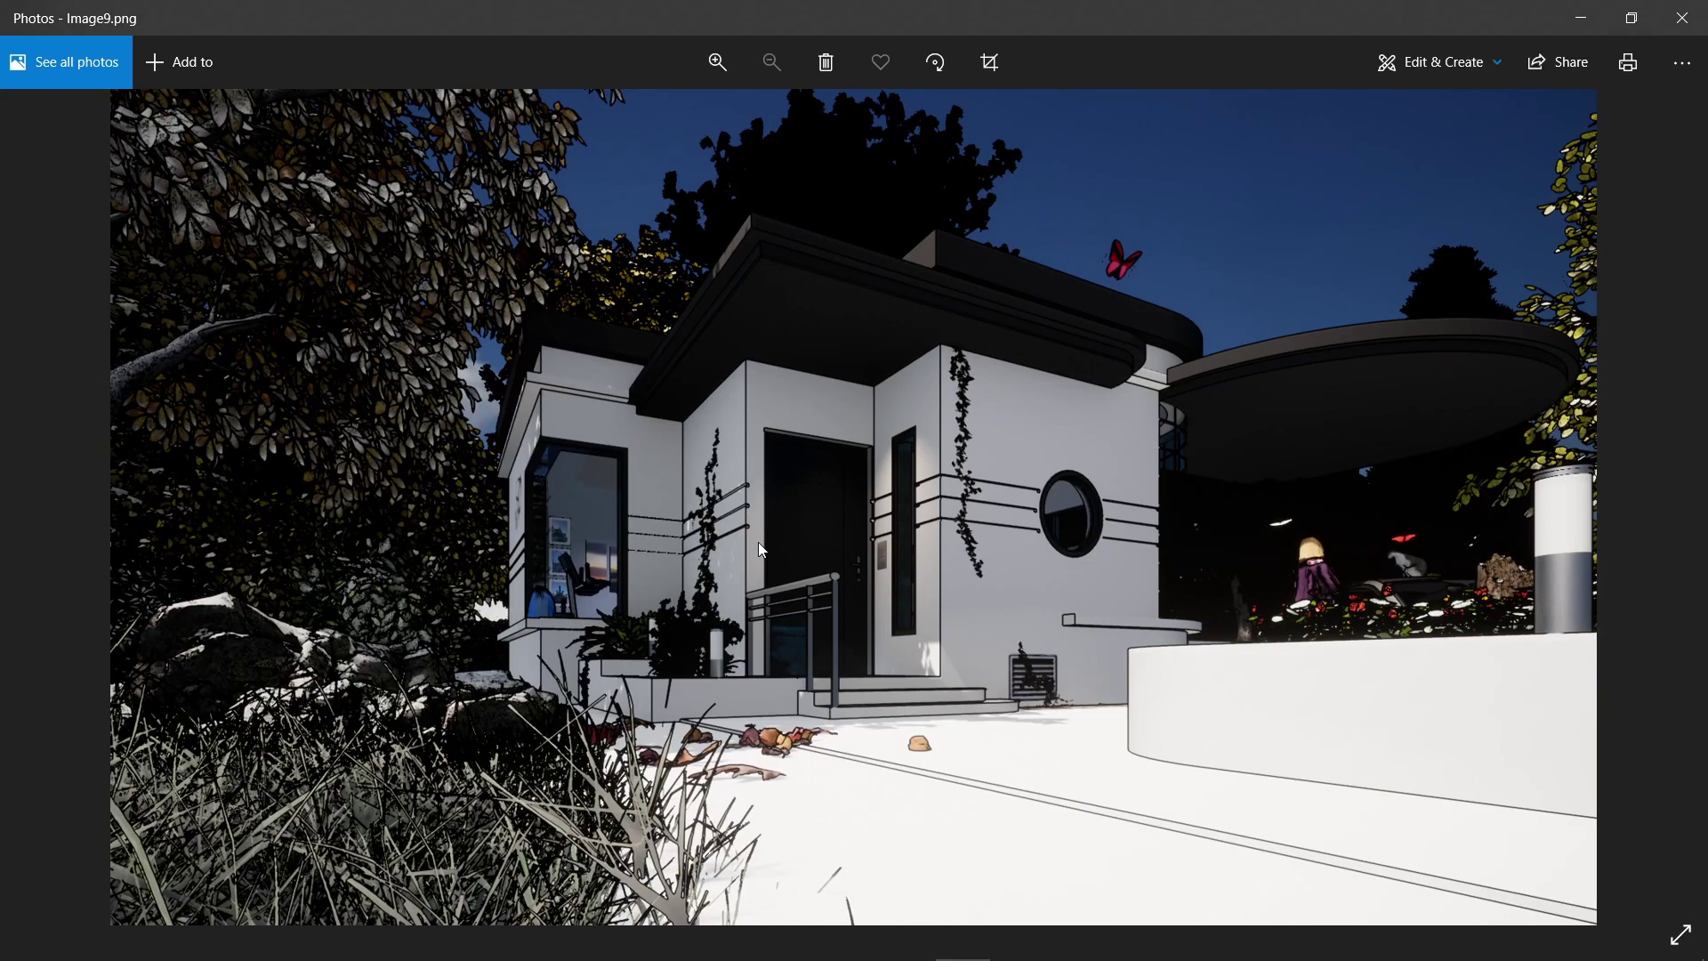
pyautogui.click(1681, 18)
pyautogui.click(782, 313)
pyautogui.doubleClick(782, 316)
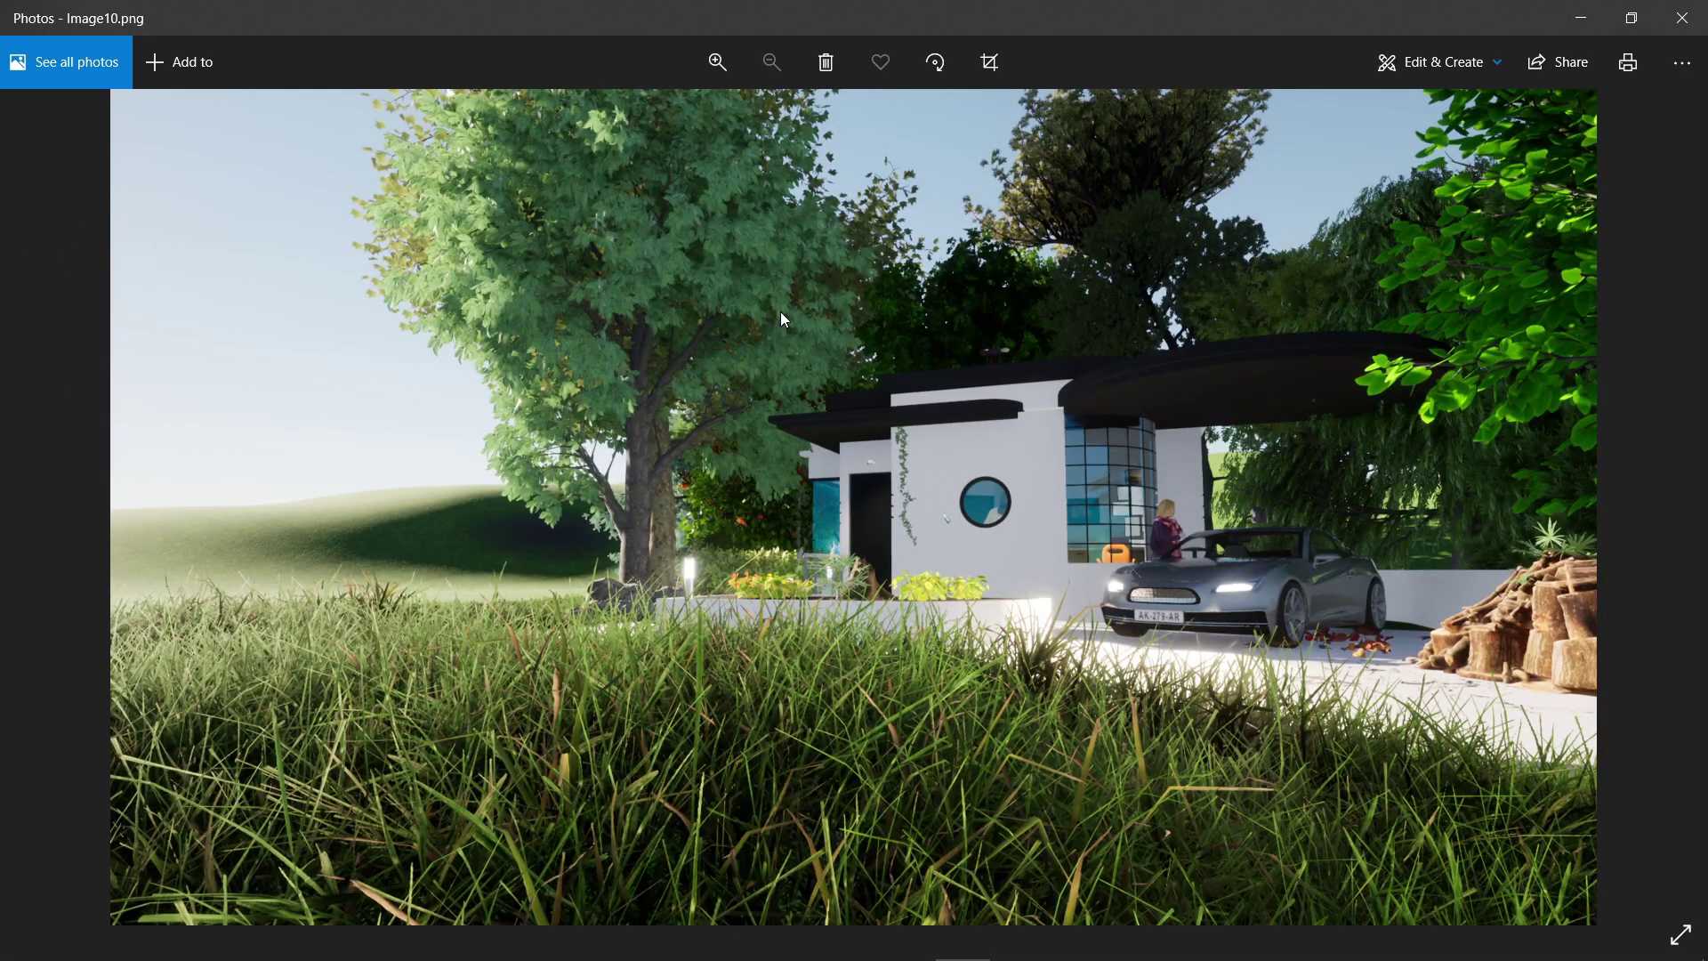